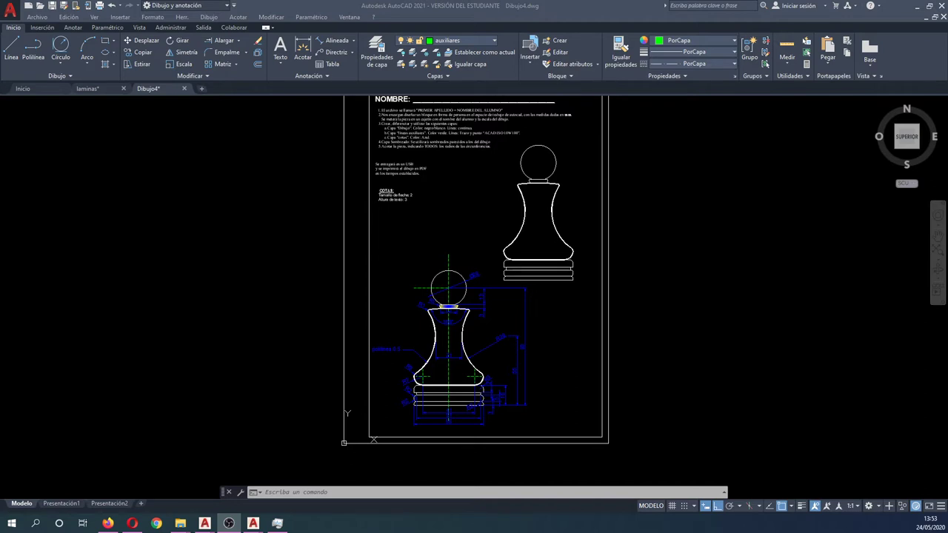
Draw a vertical polyline axis in the empty space left of the reference pawn.
click(398, 312)
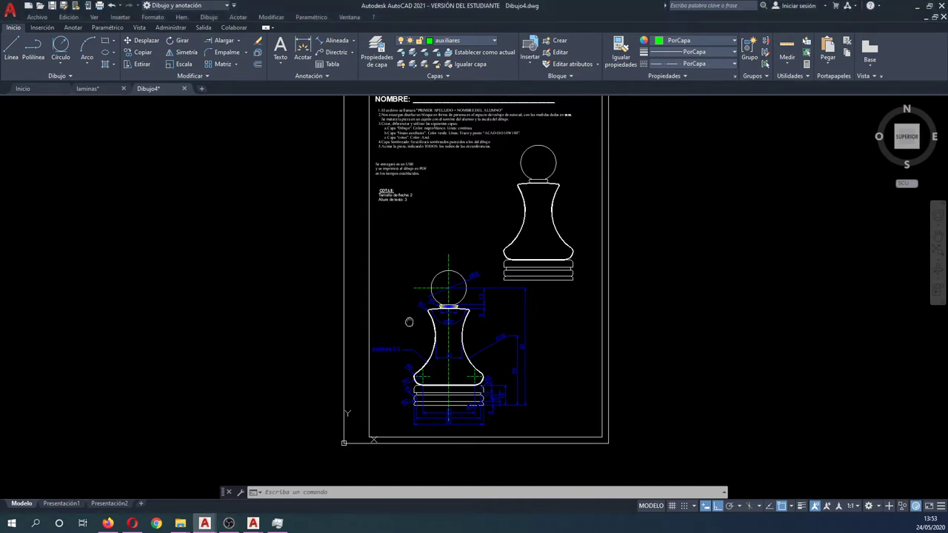
middle_drag(409, 321, 549, 326)
scroll(406, 321, up, 2)
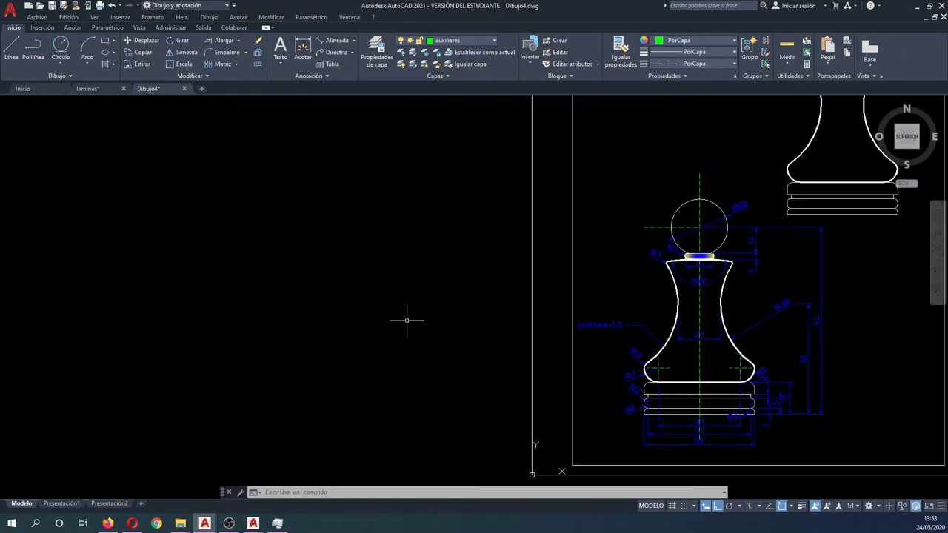
middle_drag(406, 321, 415, 313)
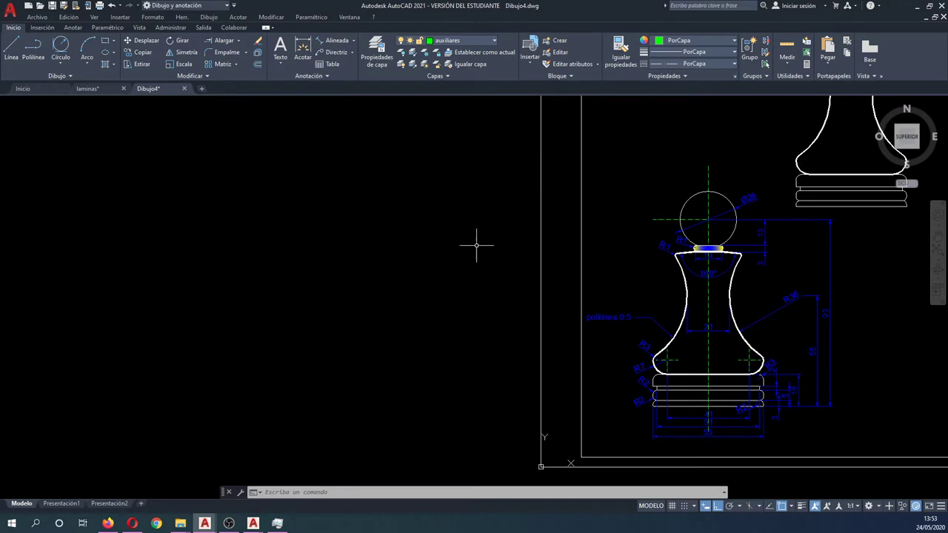
text(pol)
key(Return)
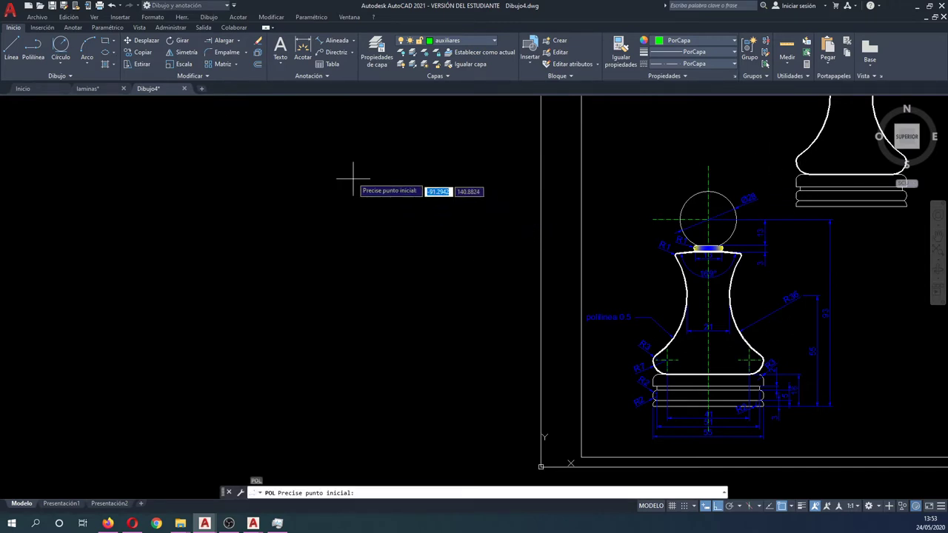
click(320, 149)
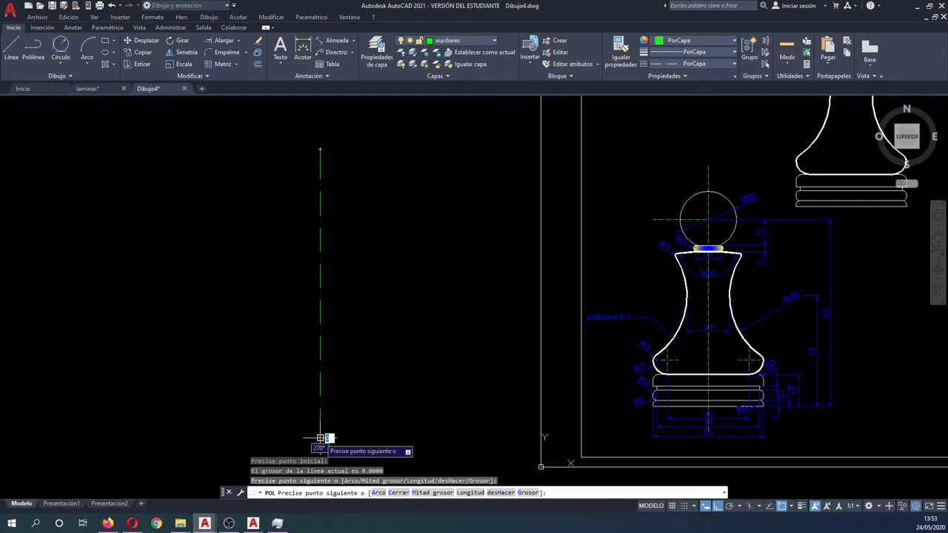
key(Escape)
Set the axis line's linetype scale to 0.5, then to 0.25, in Properties.
click(360, 343)
click(286, 292)
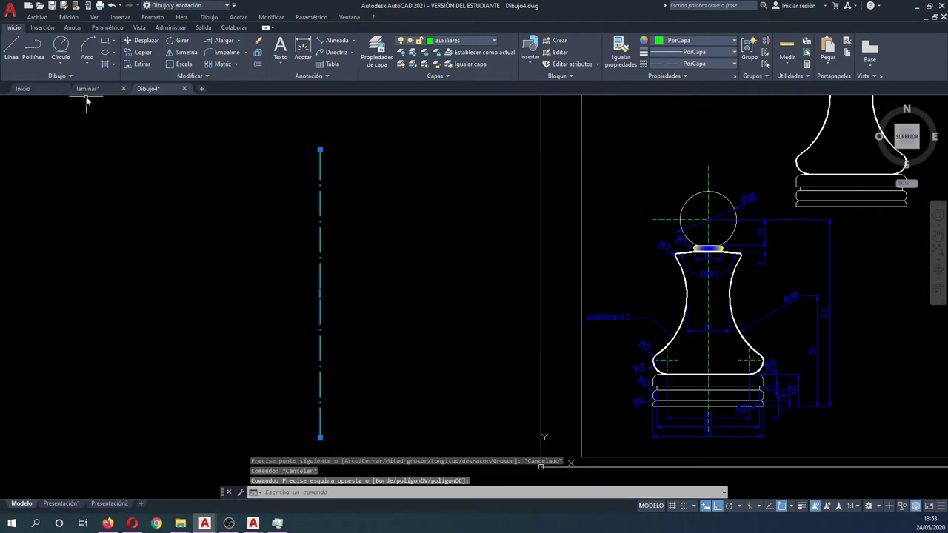
right_click(321, 194)
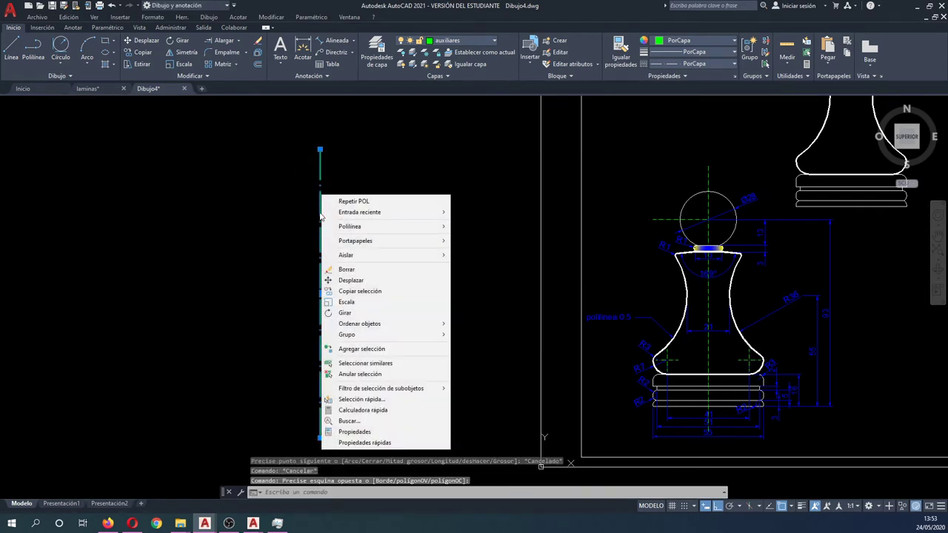
click(354, 431)
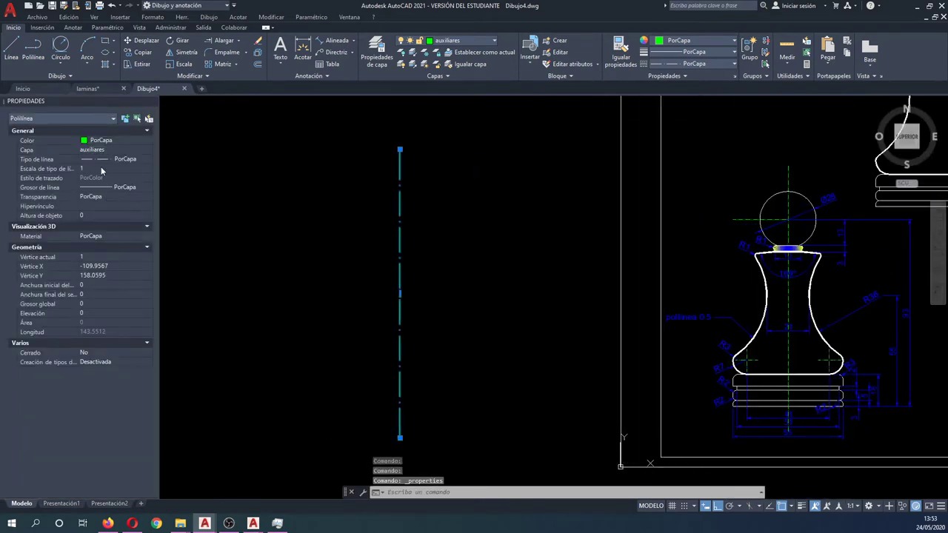
click(101, 169)
text(0.5)
key(Return)
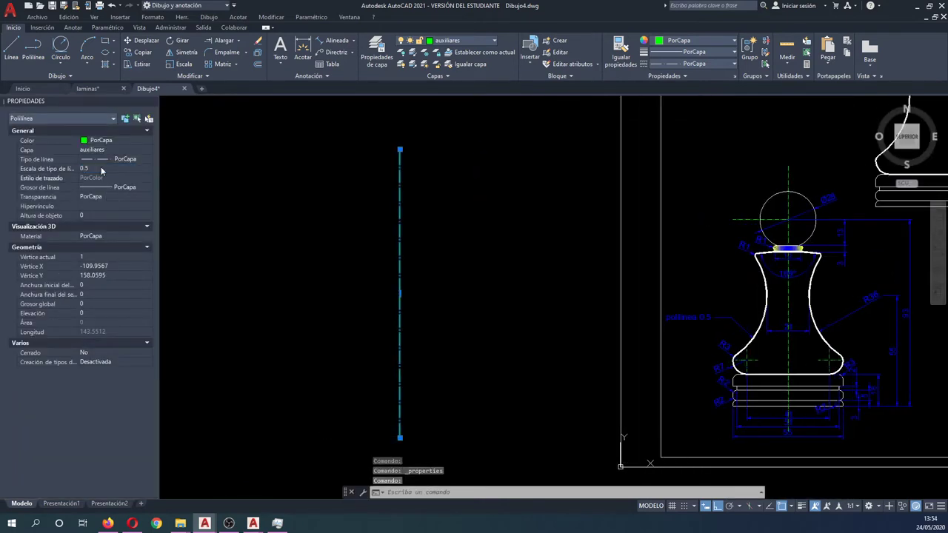
click(101, 168)
text(25)
key(Return)
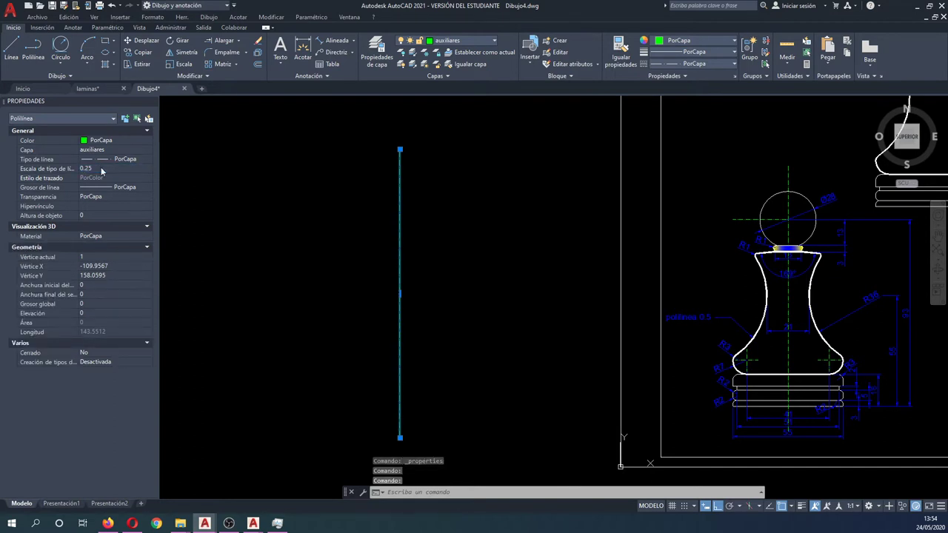
Draw a horizontal polyline centre line near the top of the vertical axis.
click(152, 101)
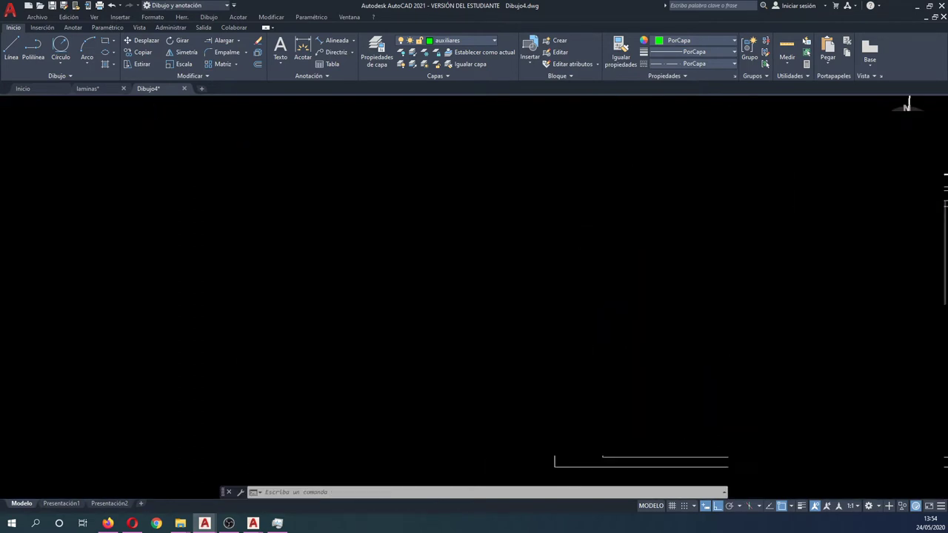
key(Escape)
key(Escape)
key(Escape)
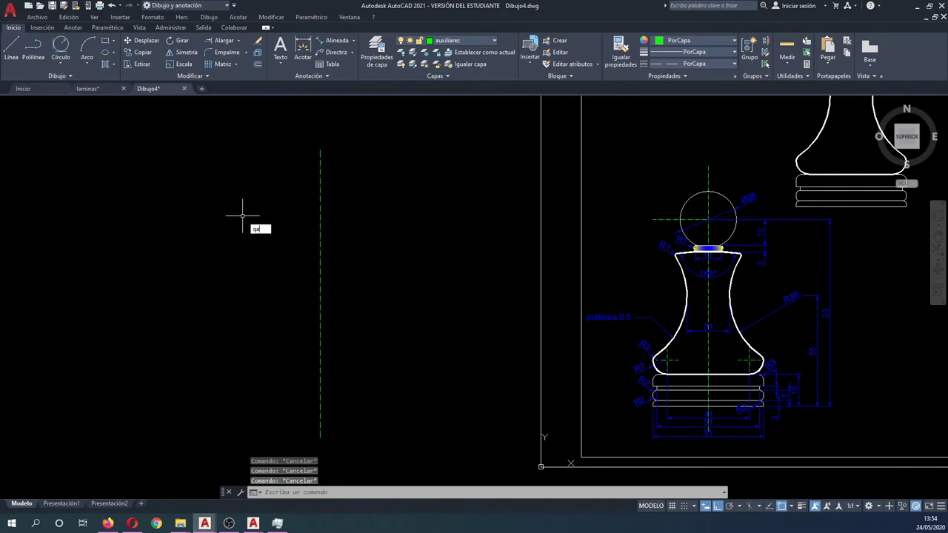
key(Return)
click(247, 193)
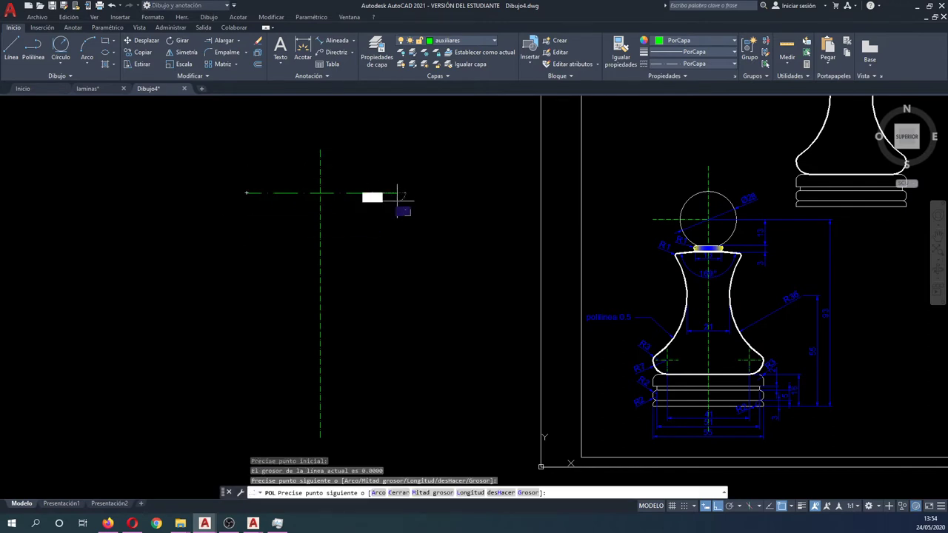
key(Escape)
Move the horizontal line aside, then back across the vertical axis.
key(Return)
click(355, 170)
click(333, 204)
key(Return)
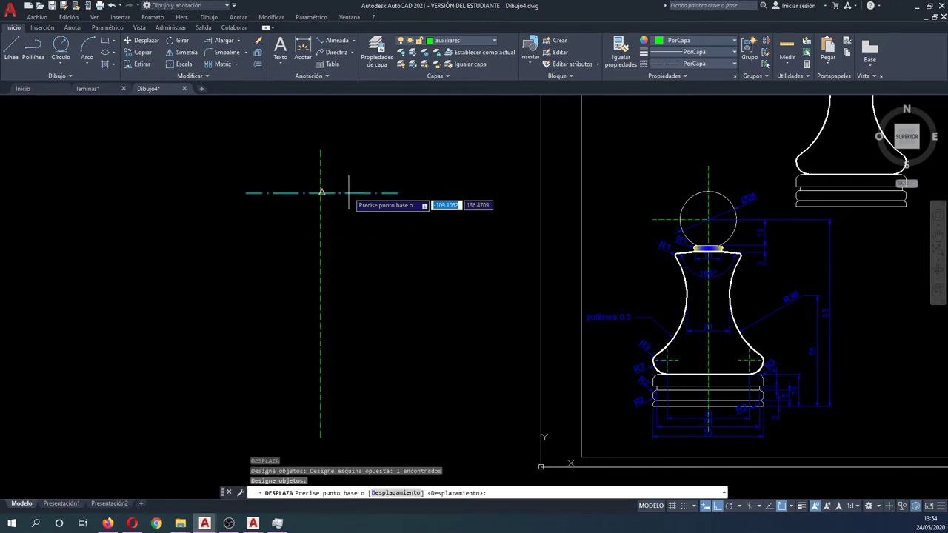
click(321, 192)
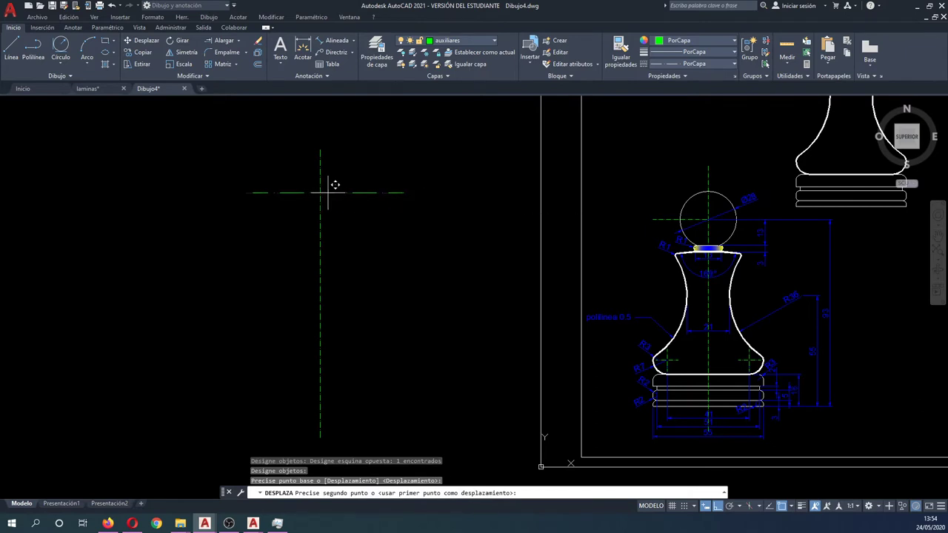
click(409, 192)
key(Return)
click(417, 211)
click(383, 183)
key(Return)
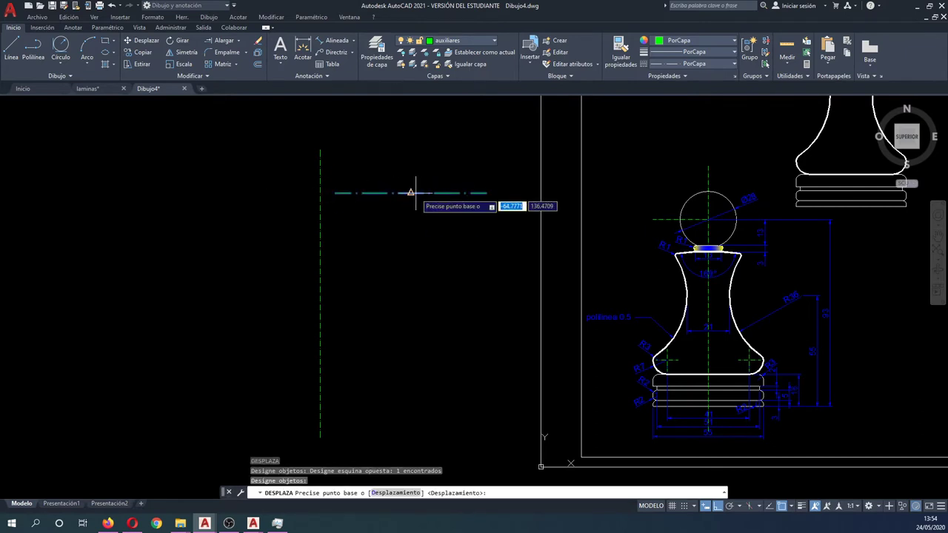
click(411, 193)
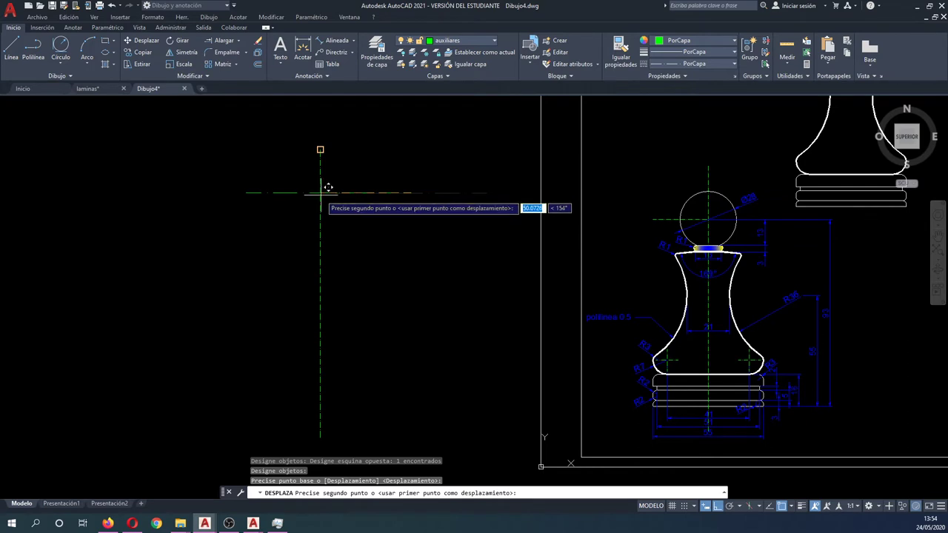
click(335, 194)
Centre the horizontal line on the vertical axis using its midpoint.
key(Return)
click(335, 194)
click(315, 178)
key(Return)
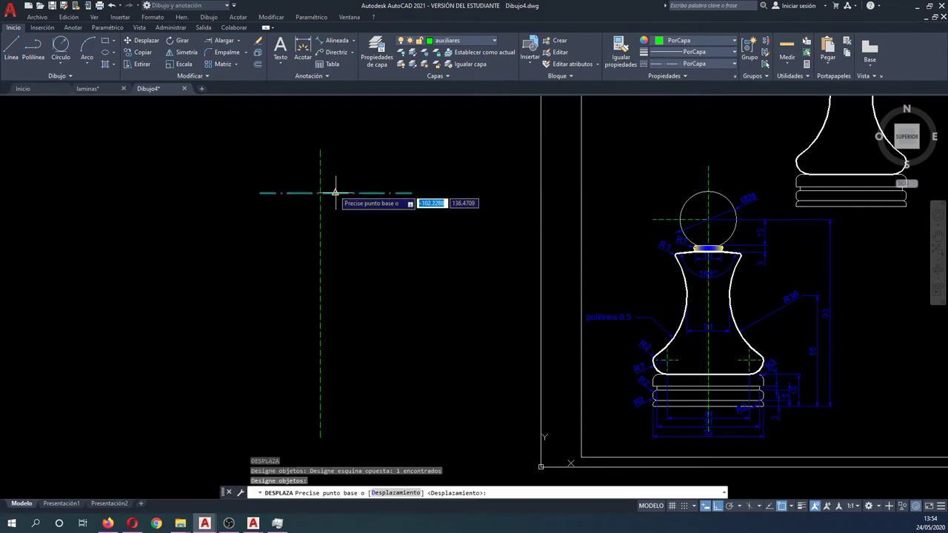
click(335, 194)
click(320, 192)
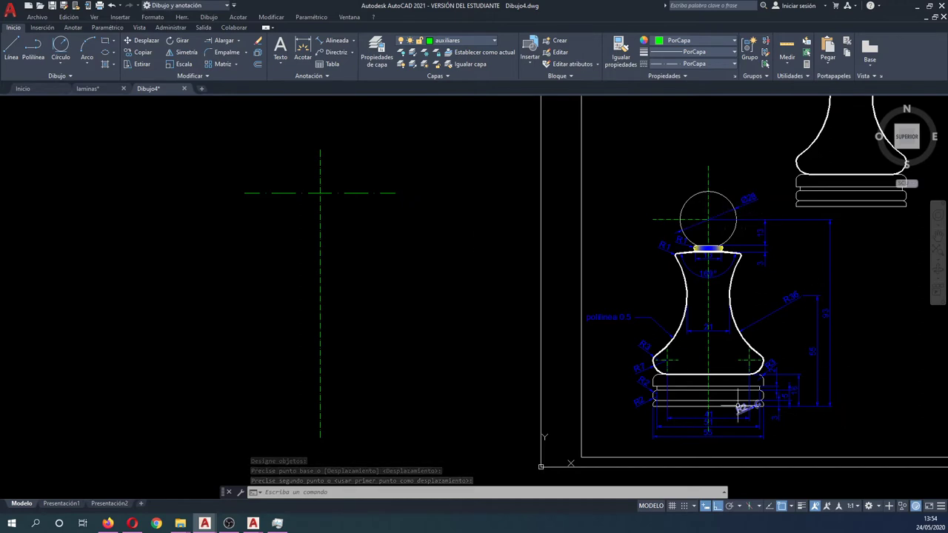
Copy the horizontal centre line 93 units downward.
text(co)
key(Return)
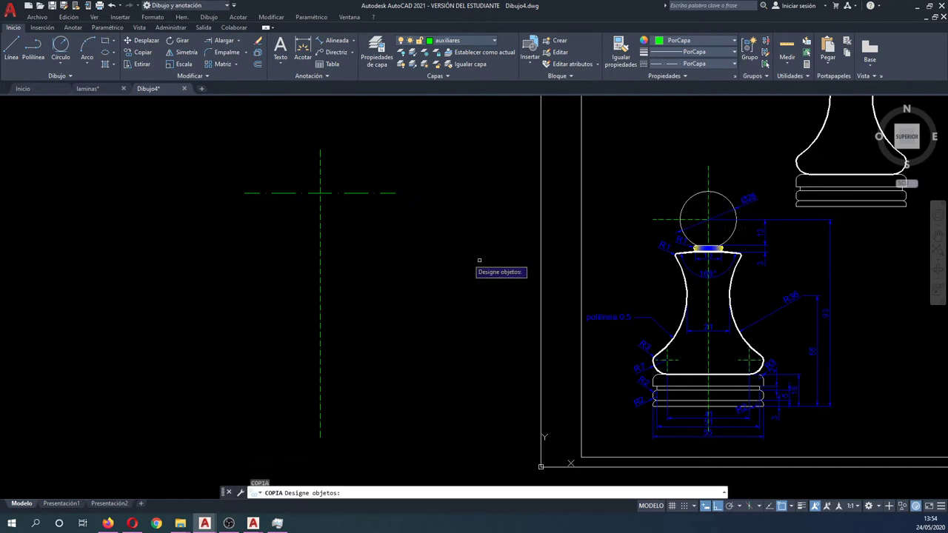
click(408, 240)
click(389, 188)
click(418, 172)
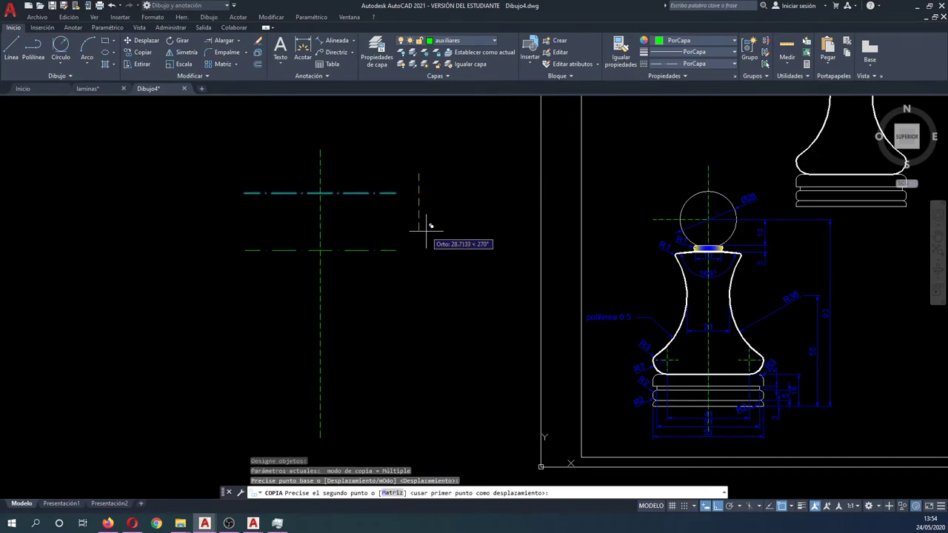
text(93)
key(Return)
key(Escape)
key(Escape)
key(Escape)
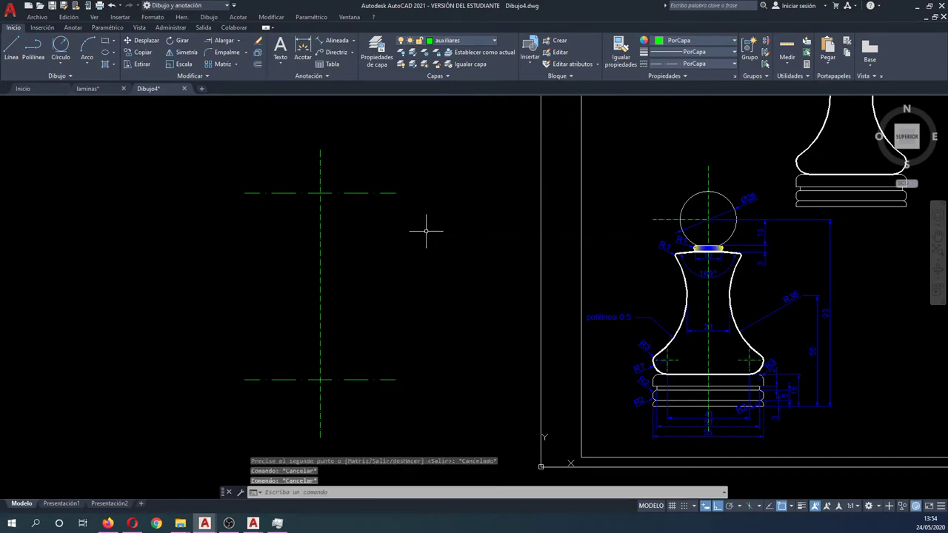
Draw a circle of diameter 28 centred on the upper axis intersection.
click(61, 64)
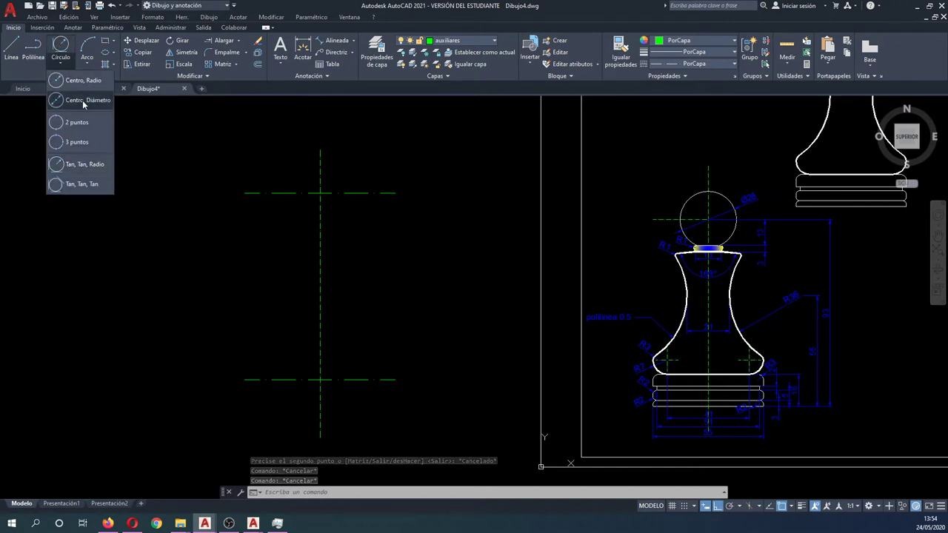
click(74, 100)
click(320, 193)
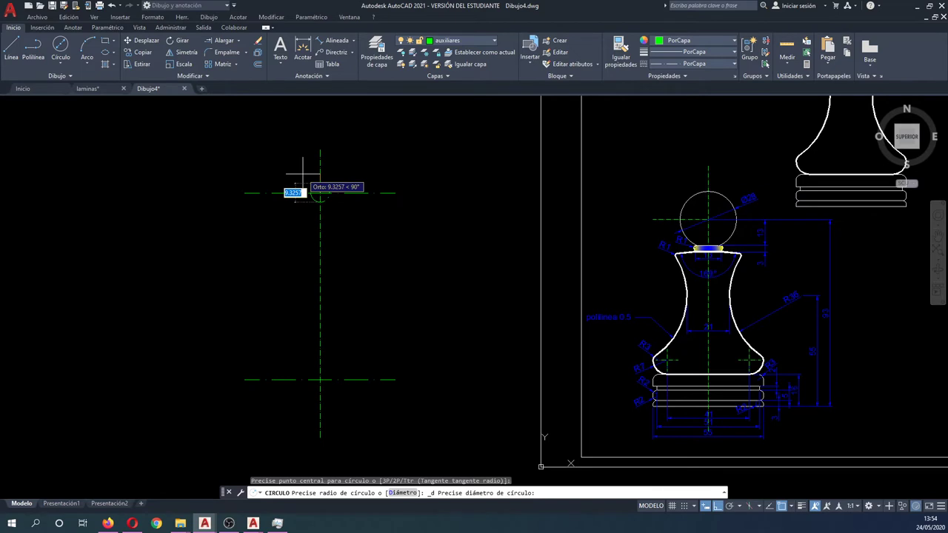
text(28)
key(Return)
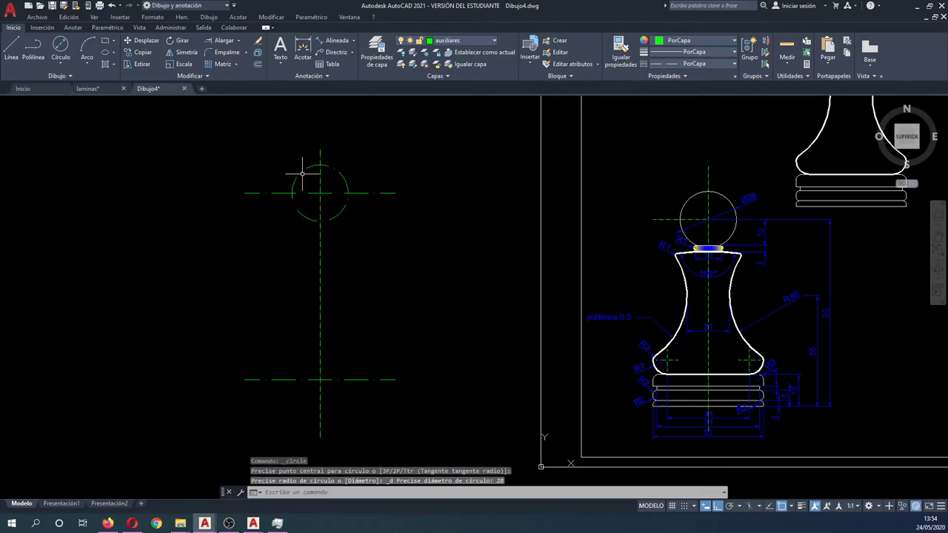
click(452, 40)
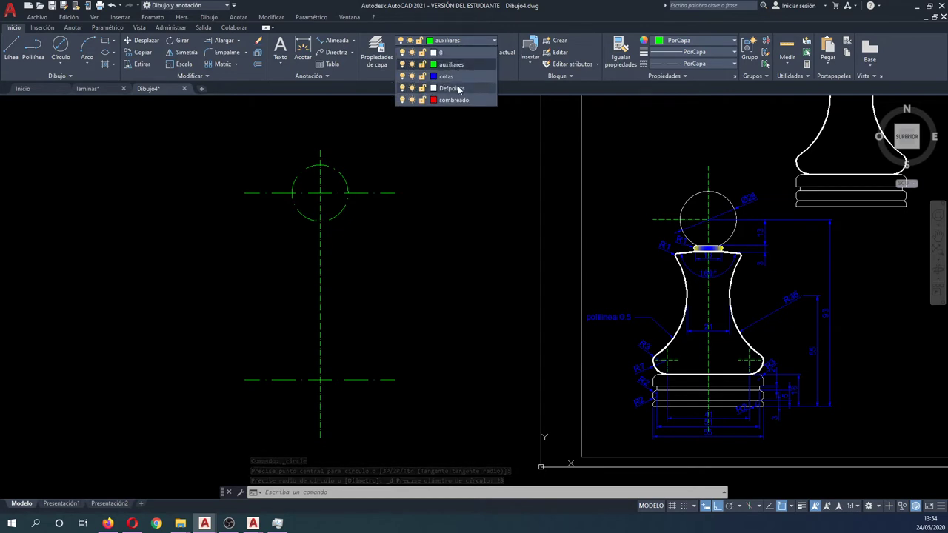
Add a new drawing layer and move the head circle onto it.
click(378, 50)
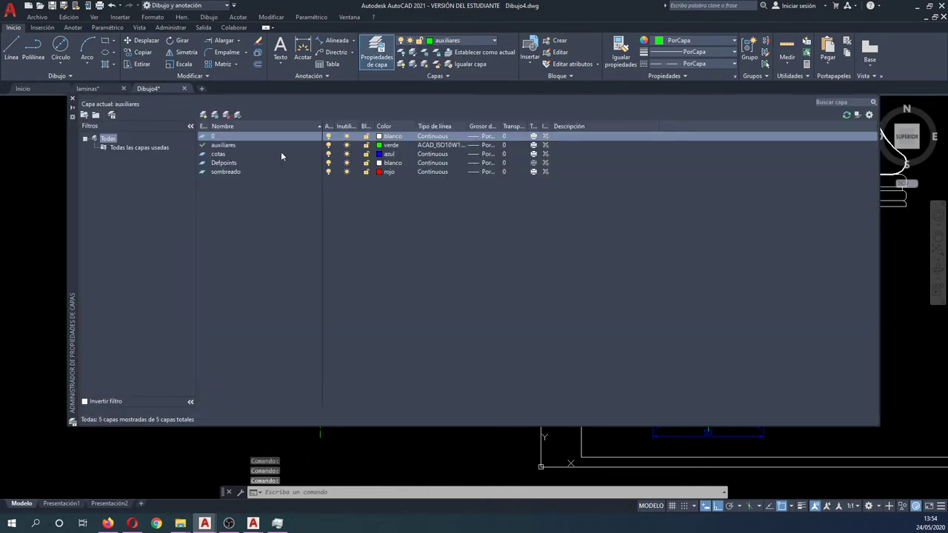
click(202, 116)
text(Dibujo)
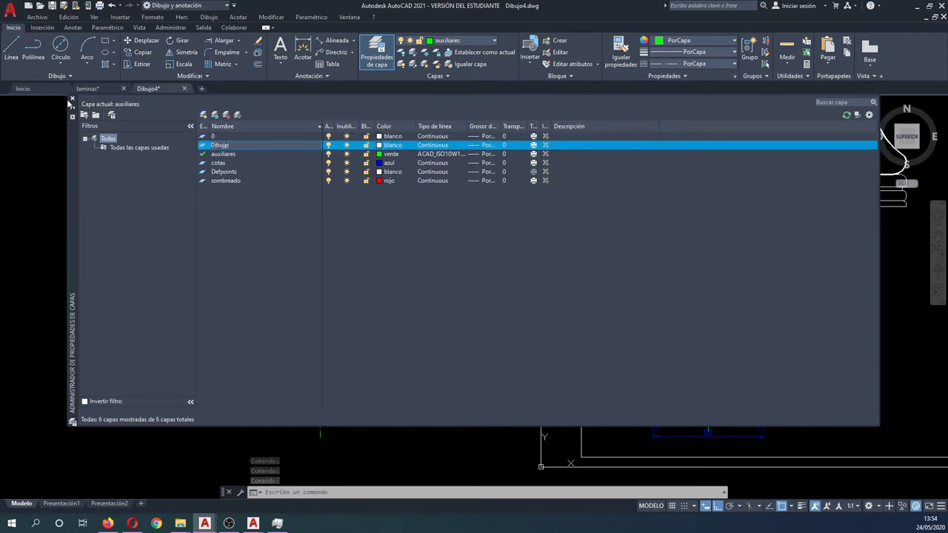
click(71, 100)
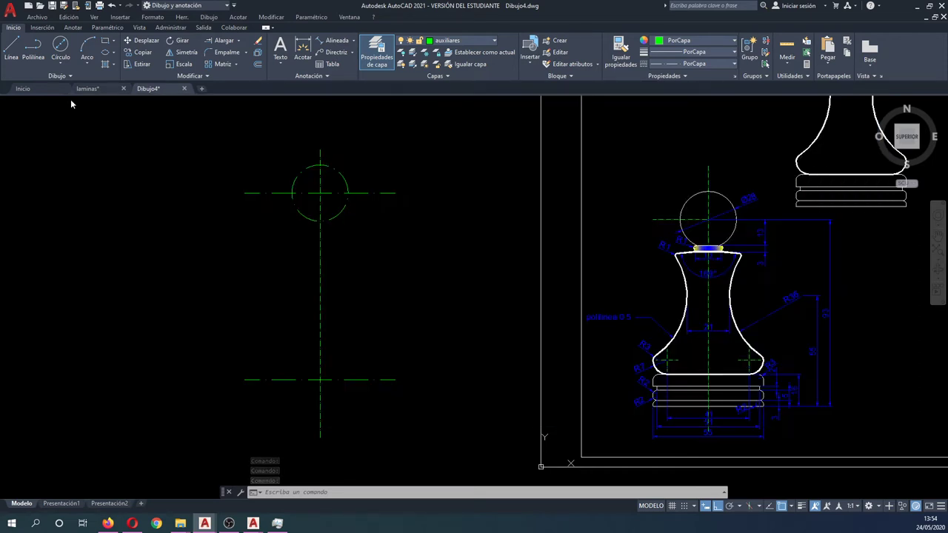
click(477, 41)
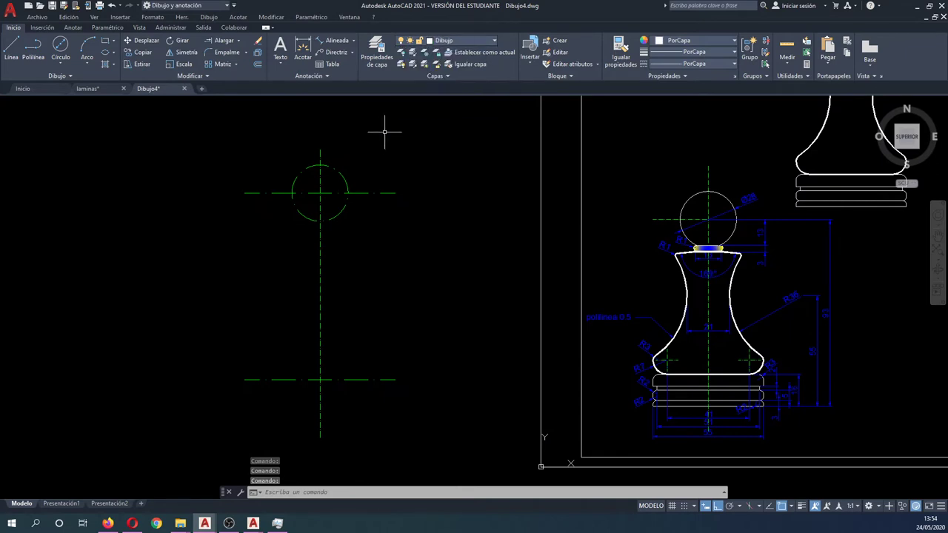
click(348, 169)
click(302, 206)
click(446, 41)
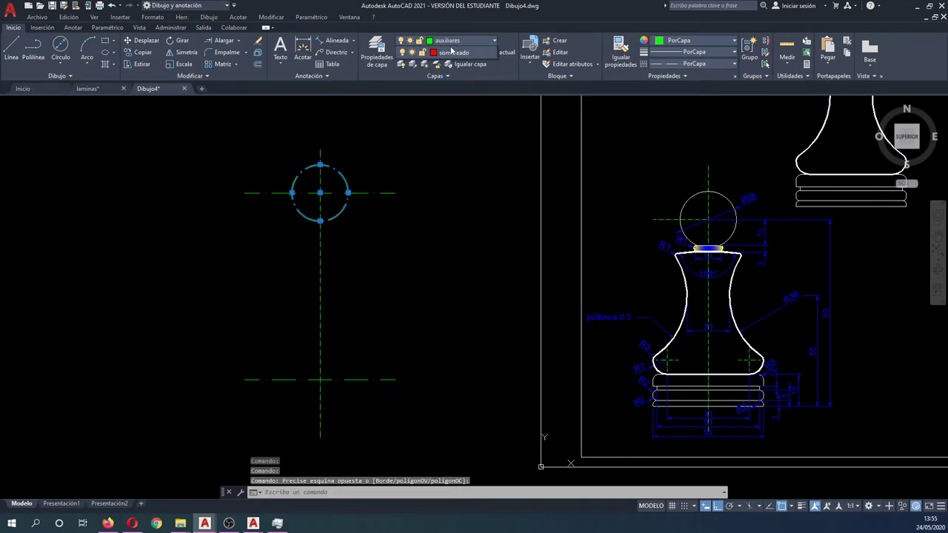
click(448, 100)
Rename the misspelled Dibujp layer to Dibujo in the layer manager.
click(377, 50)
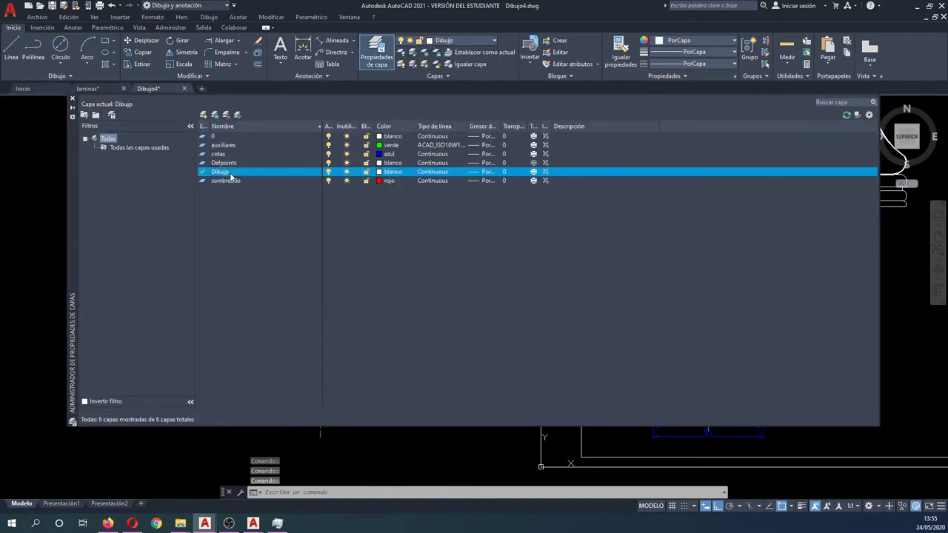
click(231, 174)
key(BackSpace)
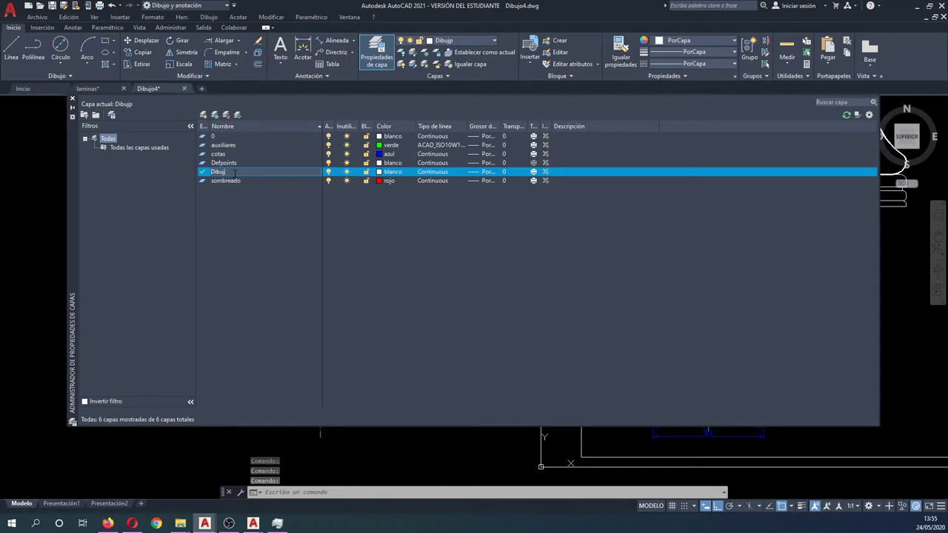
text(o)
key(Return)
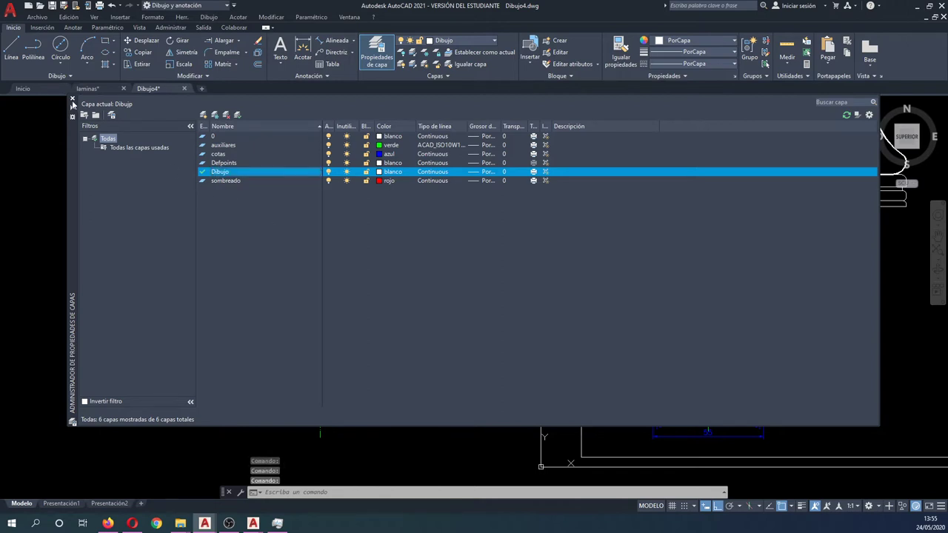
click(72, 100)
key(Escape)
key(Escape)
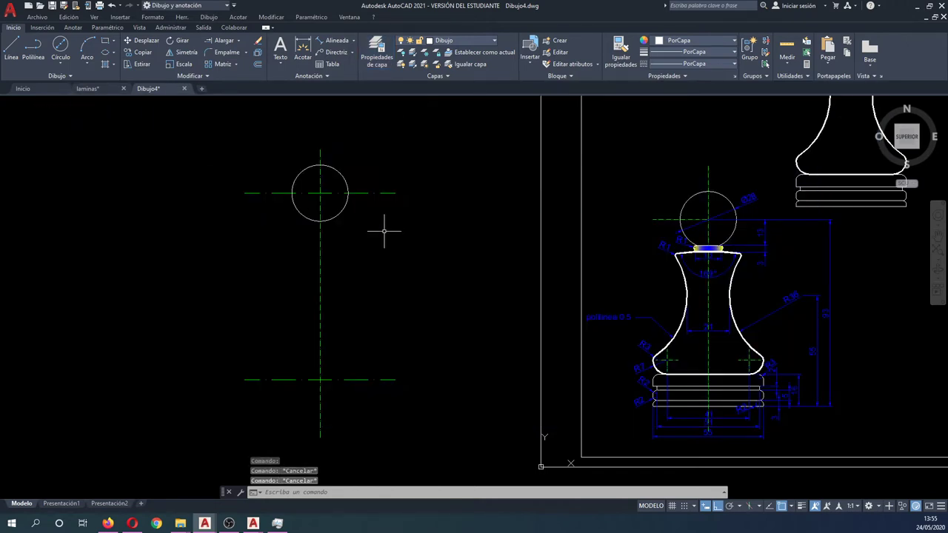
Copy the head's horizontal centre line 13 units downward.
scroll(694, 253, up, 3)
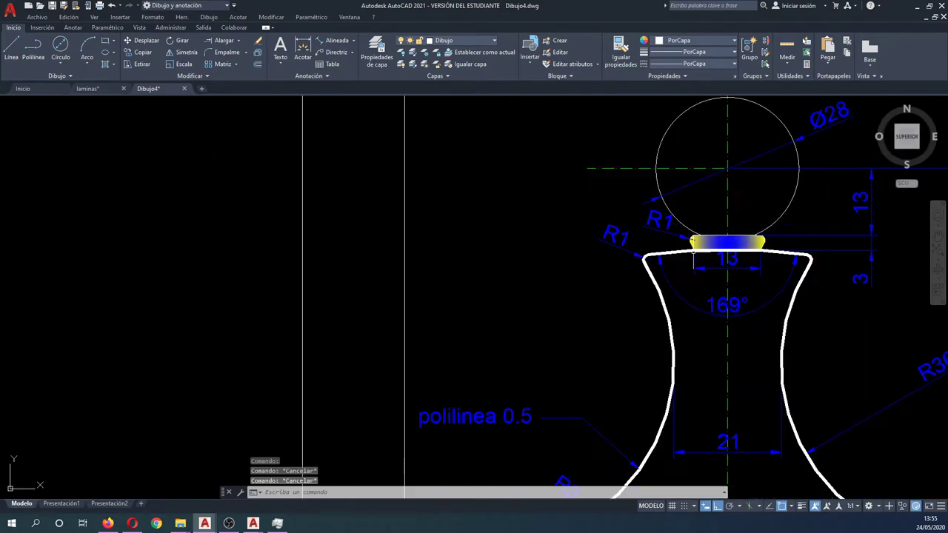
scroll(743, 264, down, 2)
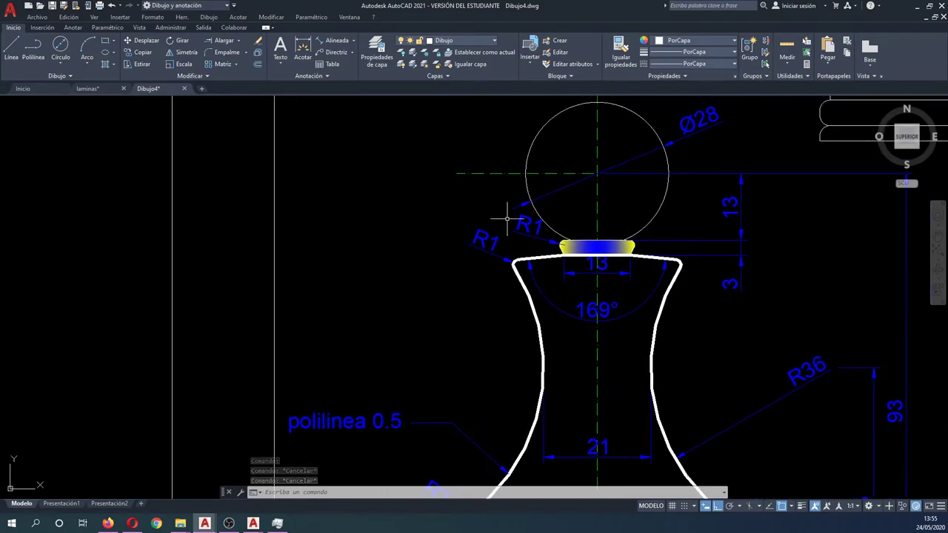
scroll(503, 215, down, 2)
middle_drag(306, 220, 471, 239)
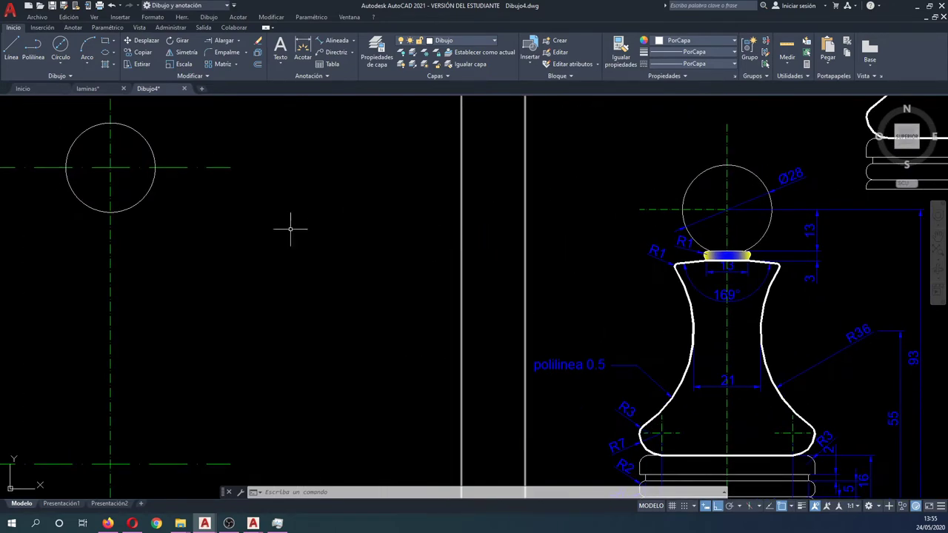
middle_drag(138, 201, 157, 204)
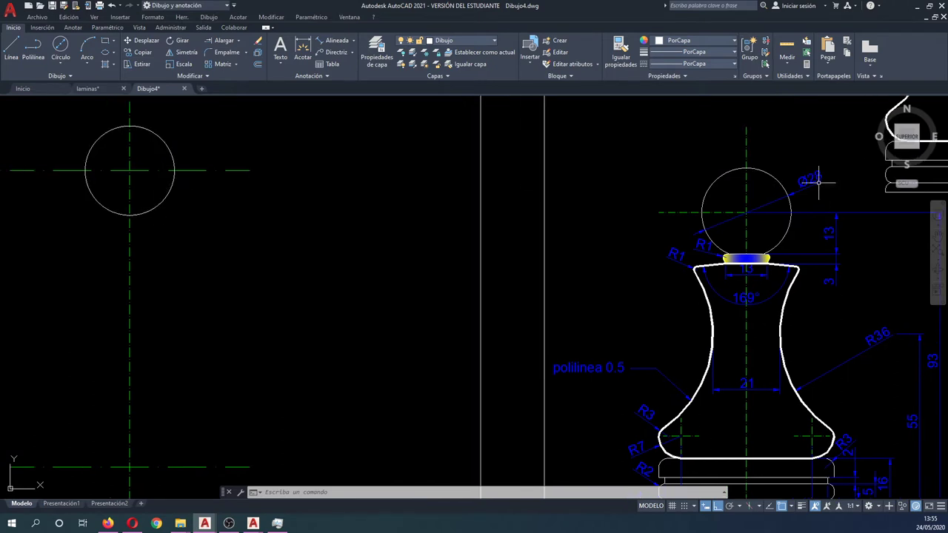
text(co)
key(Return)
click(311, 201)
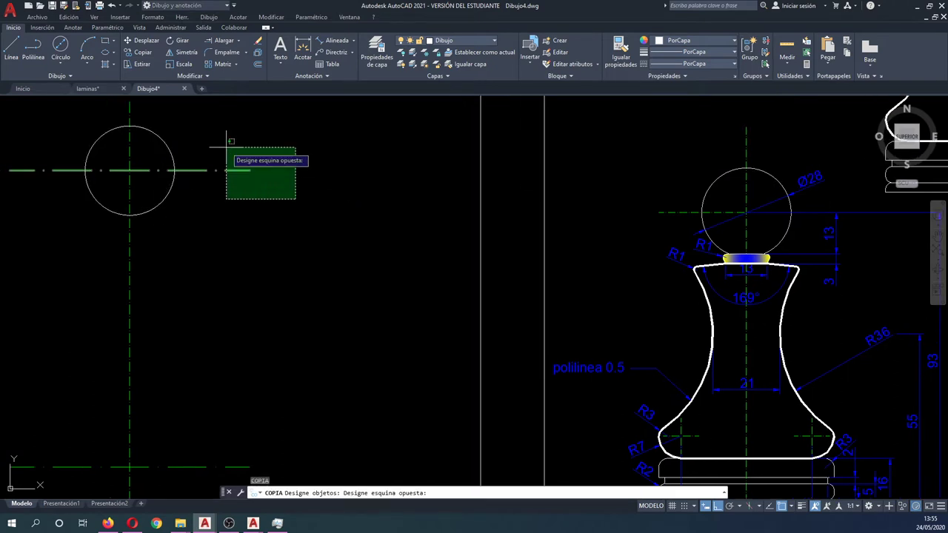
click(227, 143)
key(Return)
click(288, 158)
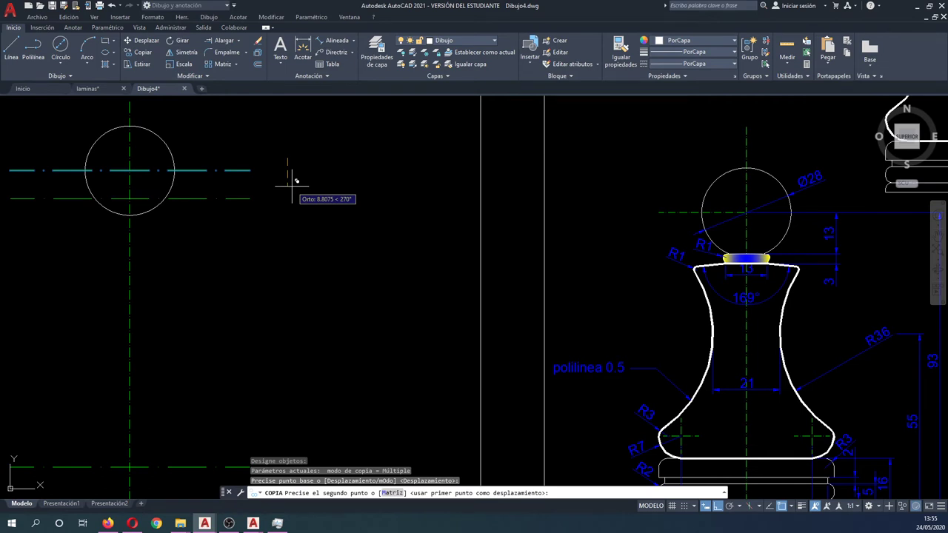
text(13)
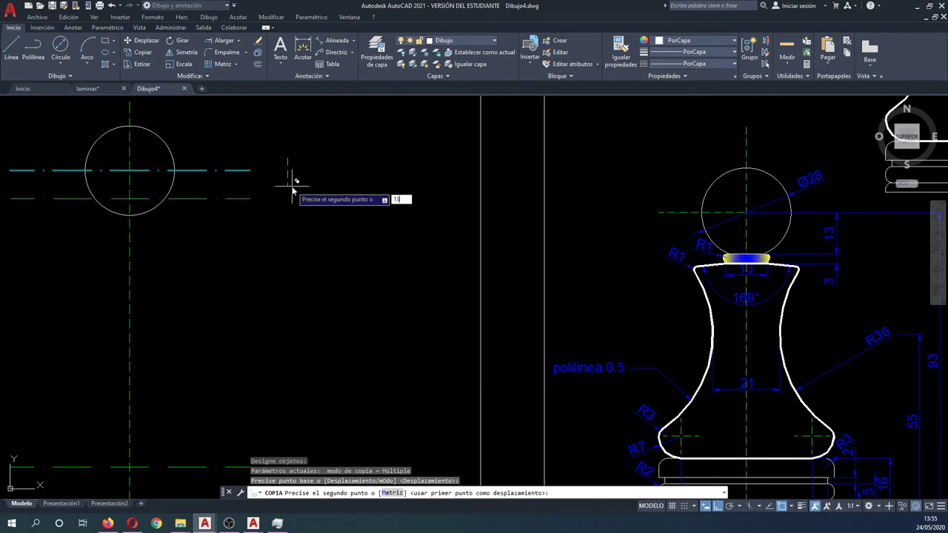
key(Return)
key(Escape)
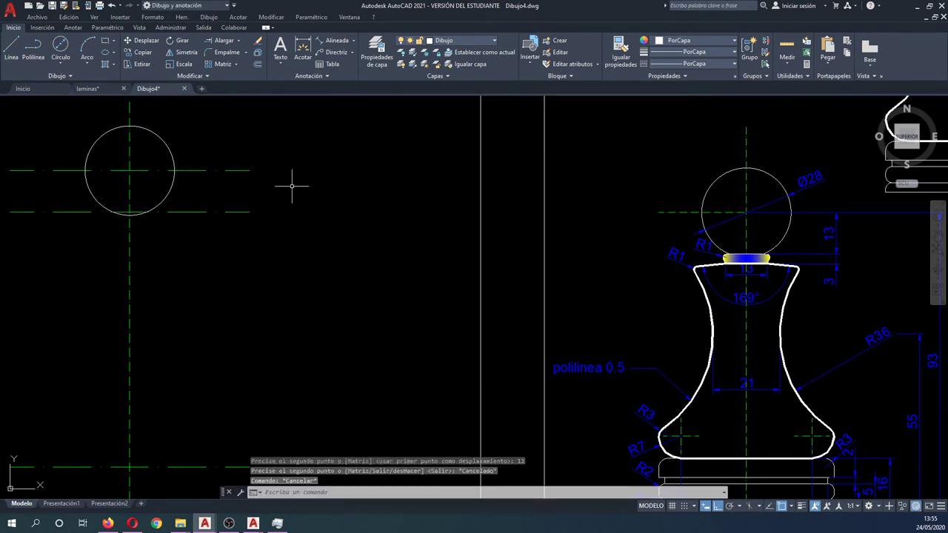
Copy that new line a further 3 units down.
key(Return)
click(230, 212)
key(Return)
click(306, 206)
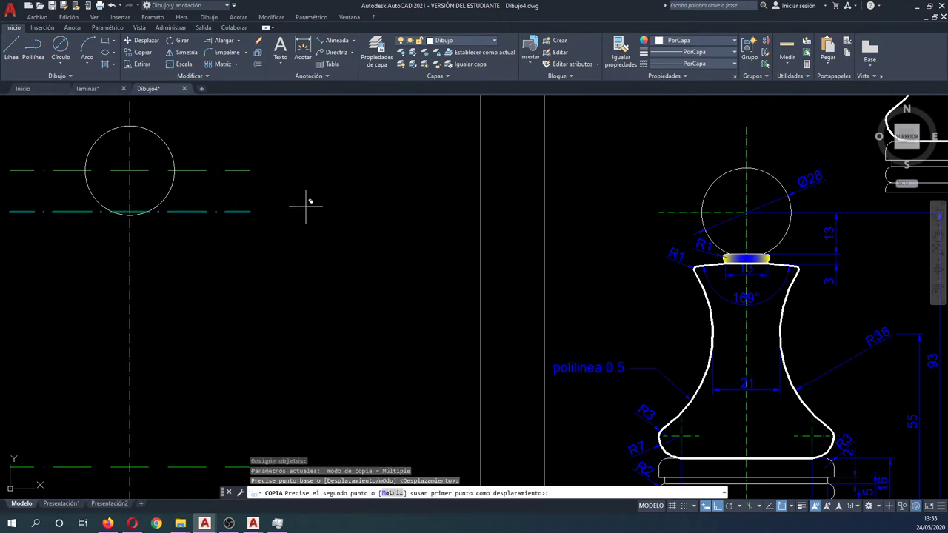
text(3)
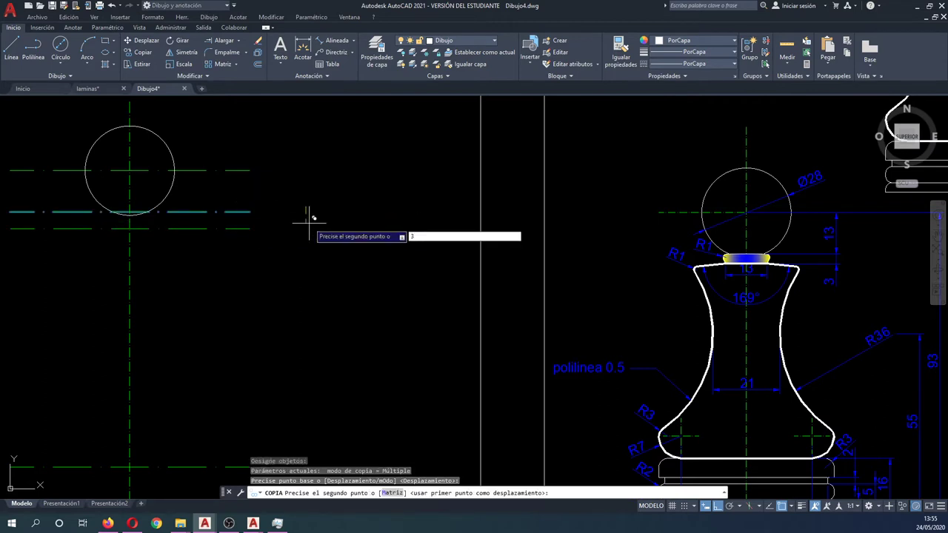
key(Return)
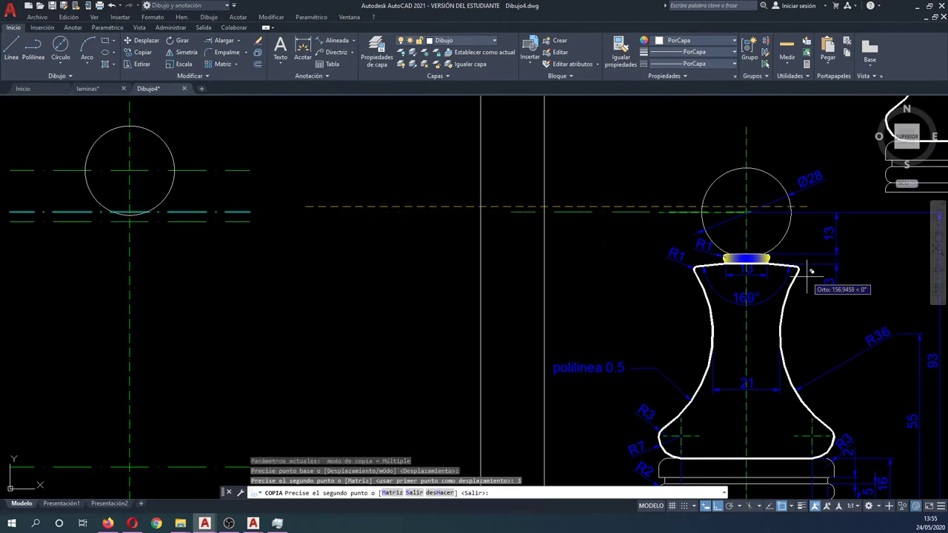
key(Escape)
scroll(770, 280, up, 2)
scroll(770, 280, up, 2)
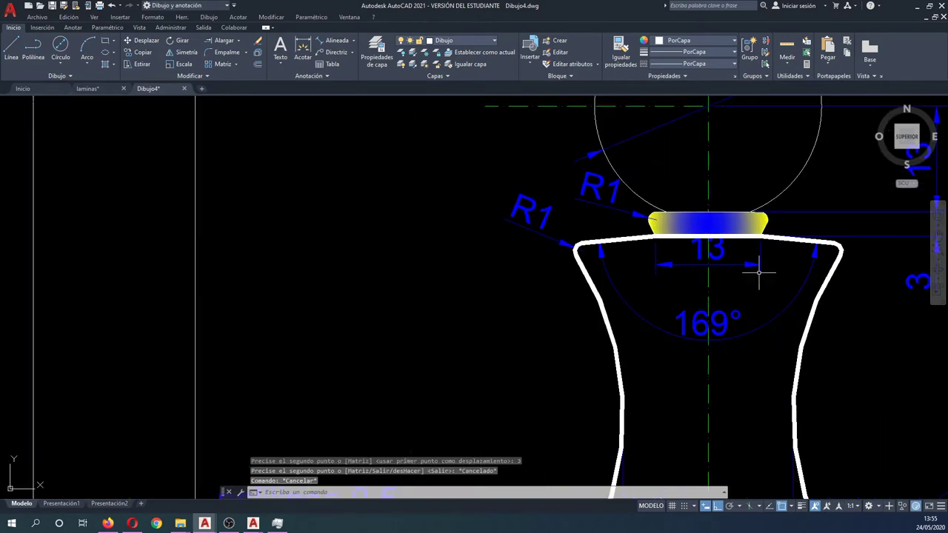
scroll(770, 268, down, 2)
scroll(763, 264, up, 4)
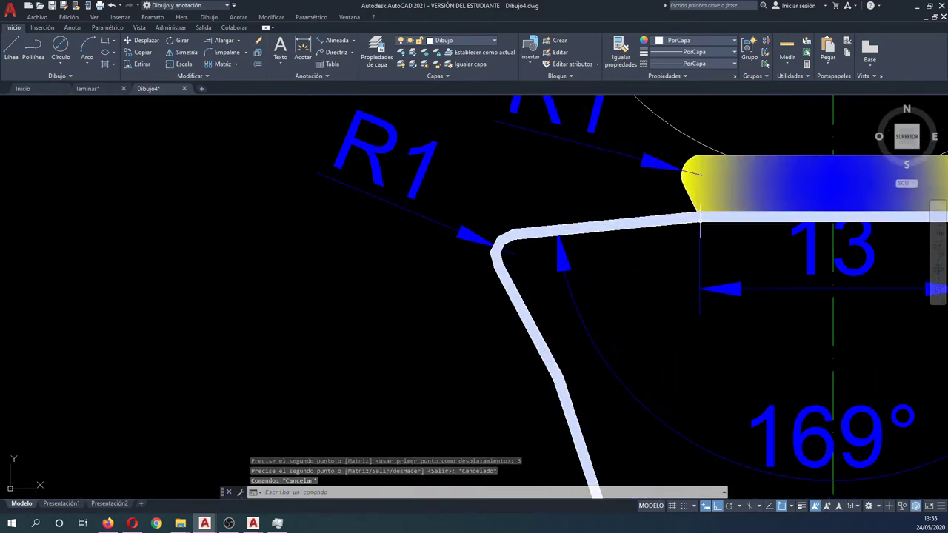
scroll(700, 222, down, 2)
scroll(700, 237, down, 2)
scroll(667, 244, down, 1)
scroll(592, 249, down, 1)
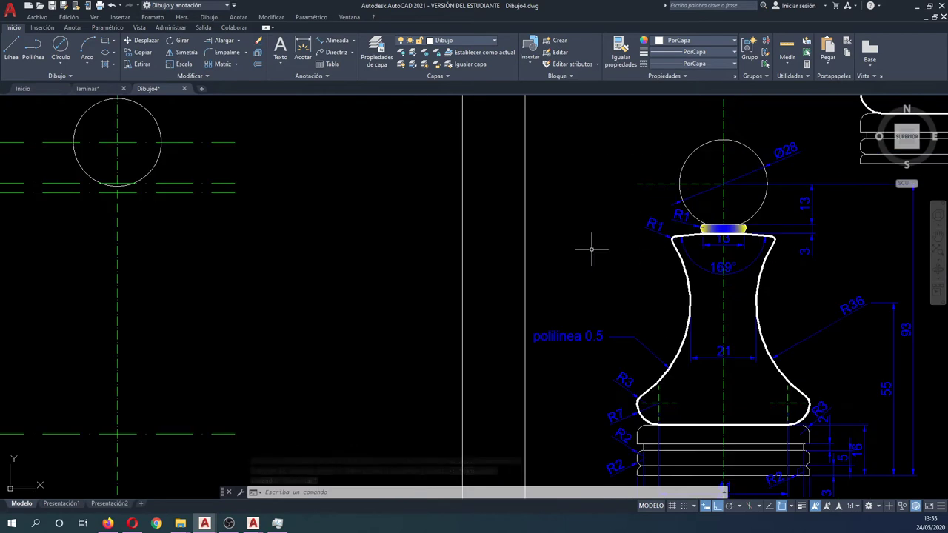
middle_drag(592, 249, 652, 262)
Draw a 13 by 3 rectangle in empty space.
key(Return)
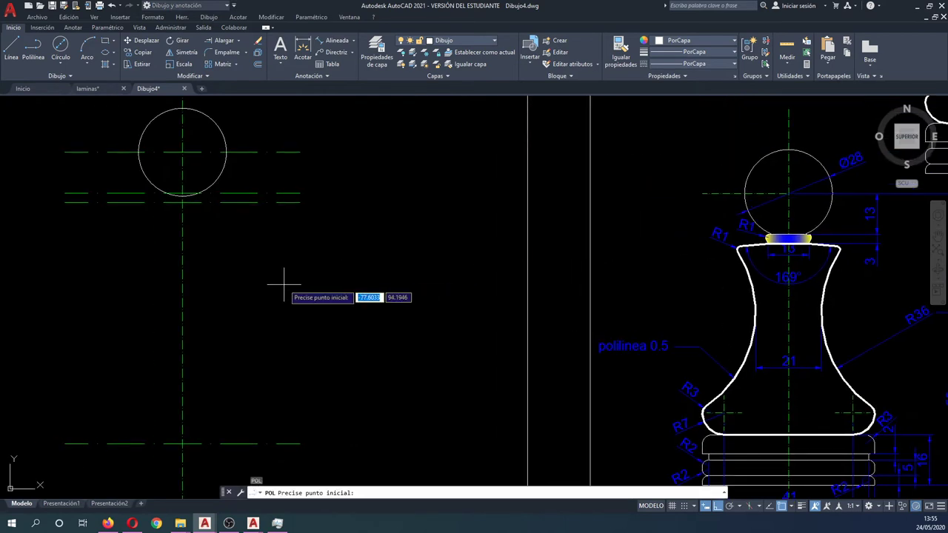
key(Escape)
click(105, 43)
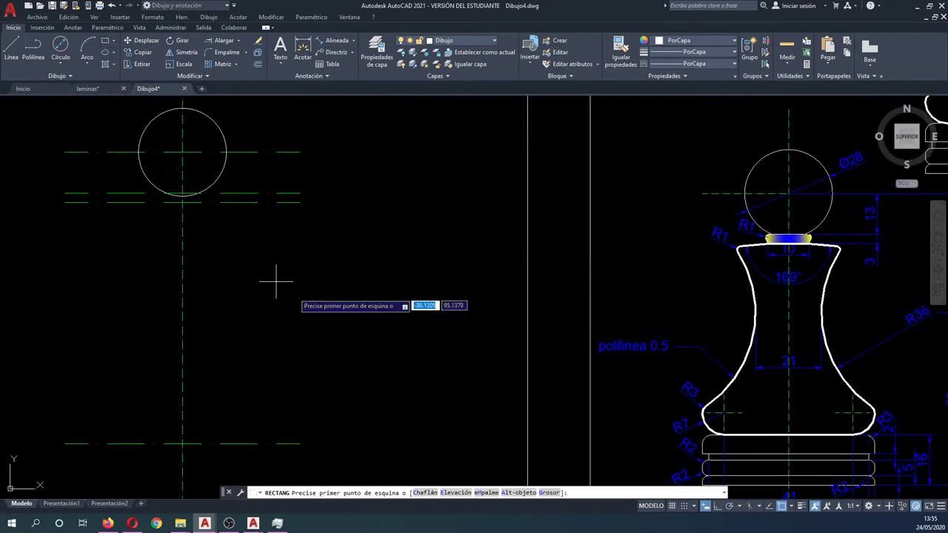
click(268, 280)
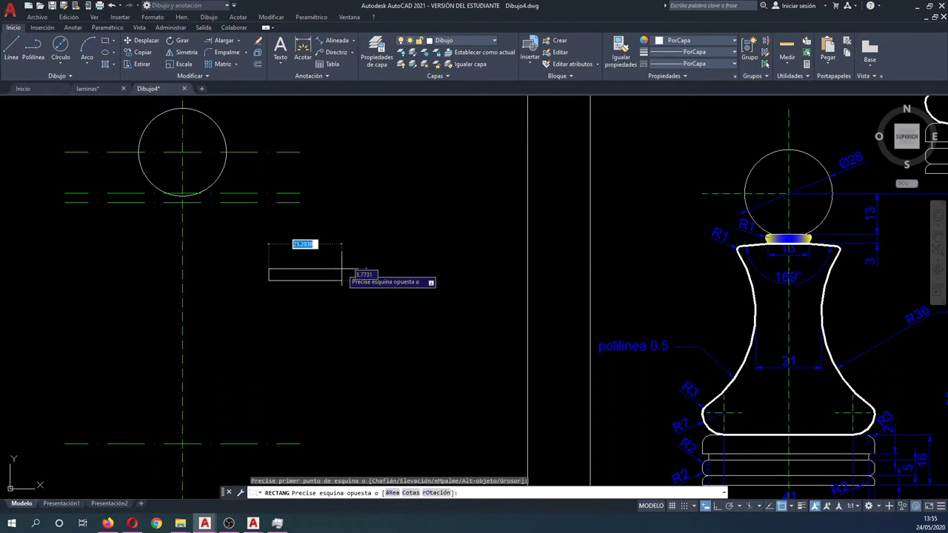
text(13)
key(Tab)
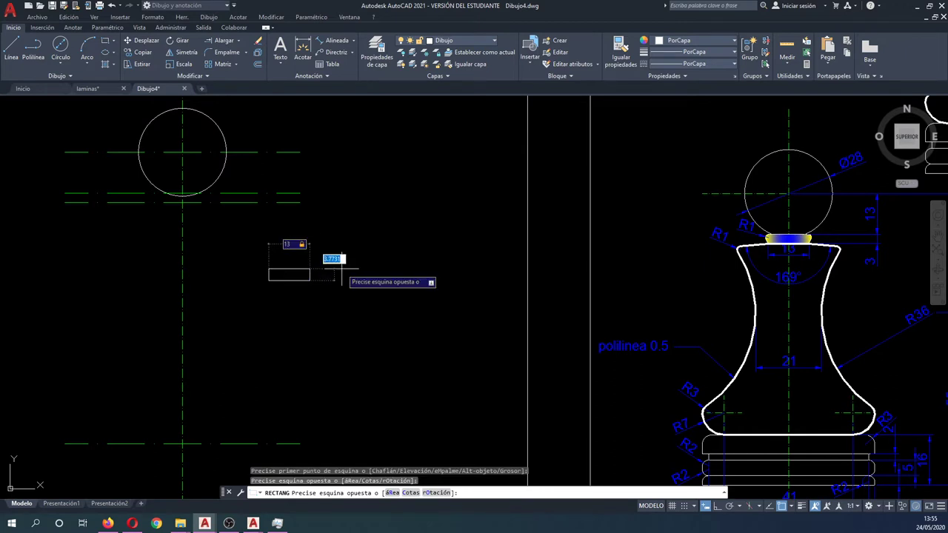
text(3)
key(Return)
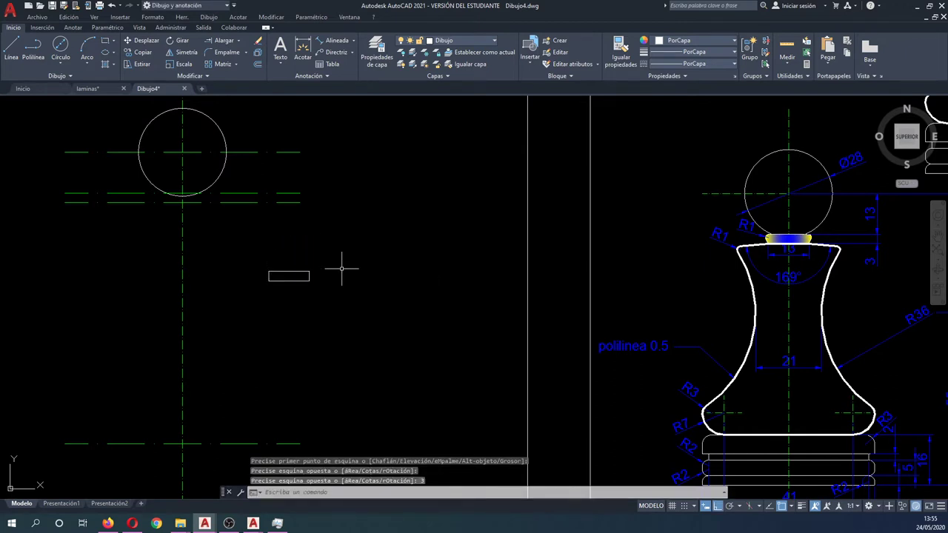
Move the rectangle so it sits directly beneath the head circle.
click(141, 40)
click(326, 265)
click(296, 285)
key(Return)
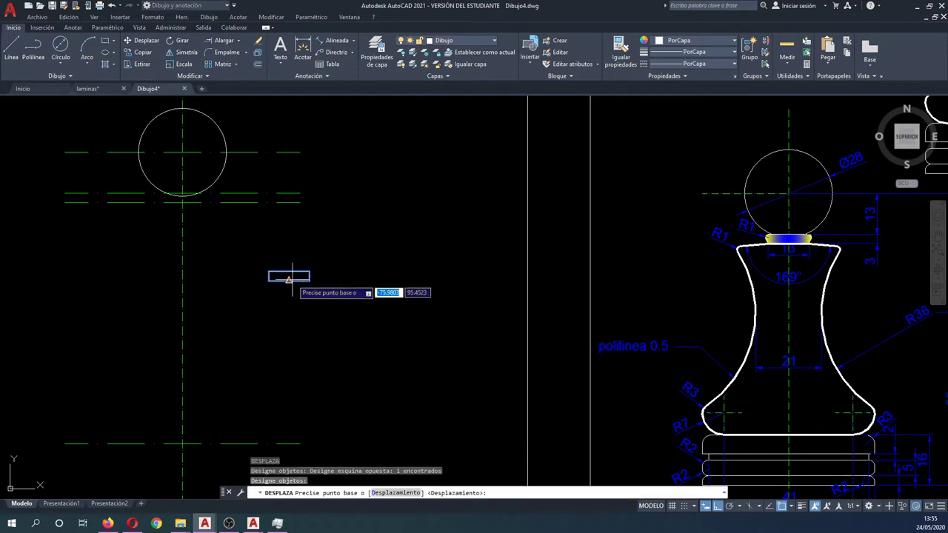
click(289, 279)
click(183, 200)
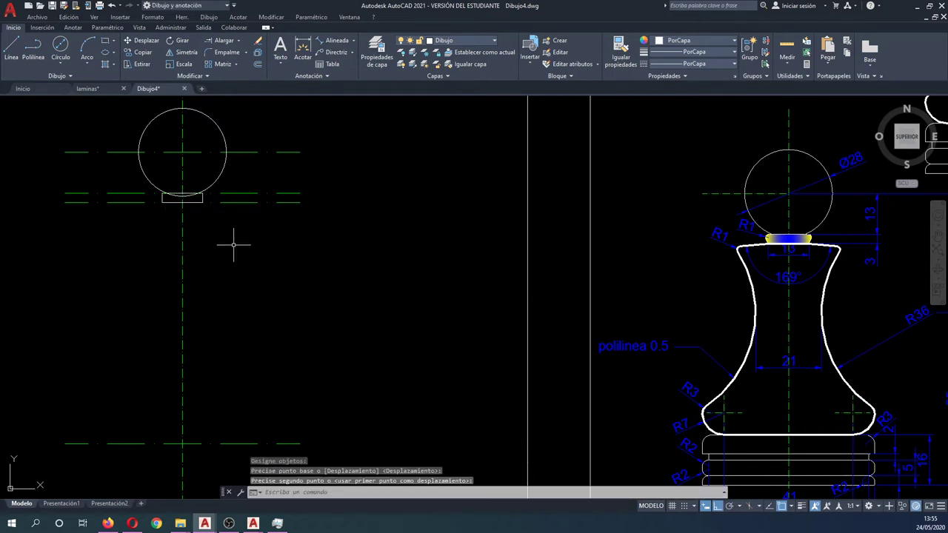
middle_drag(320, 292, 322, 233)
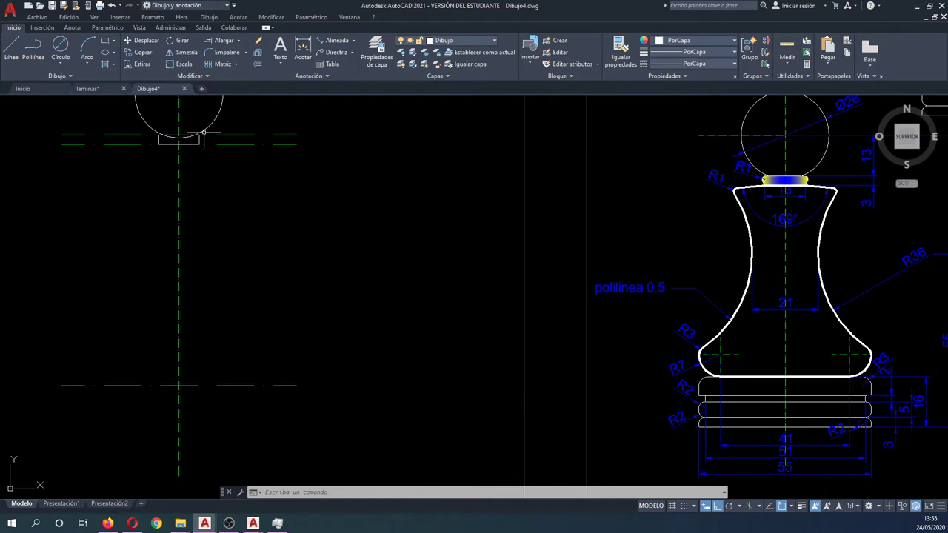
Draw a 55 by 3 rectangle for the lower base ring.
click(104, 40)
click(224, 316)
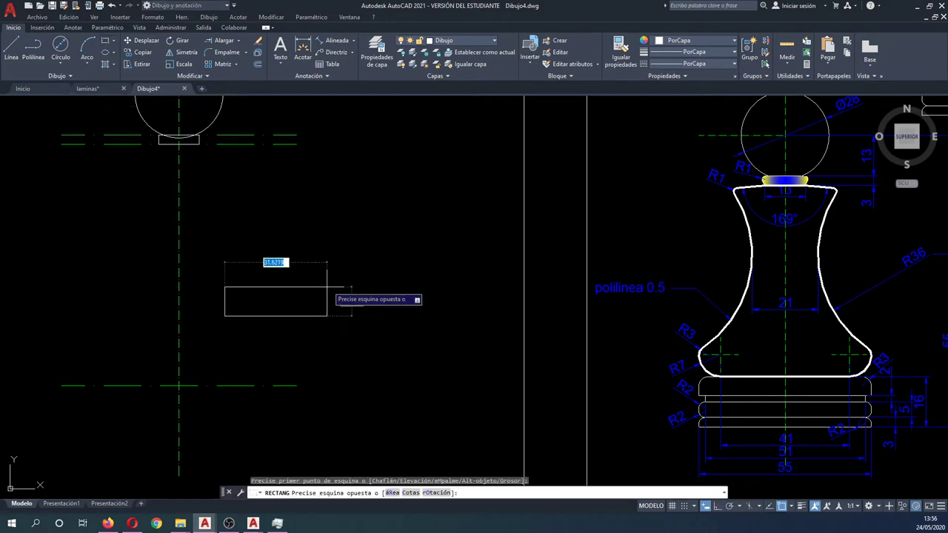
key(Tab)
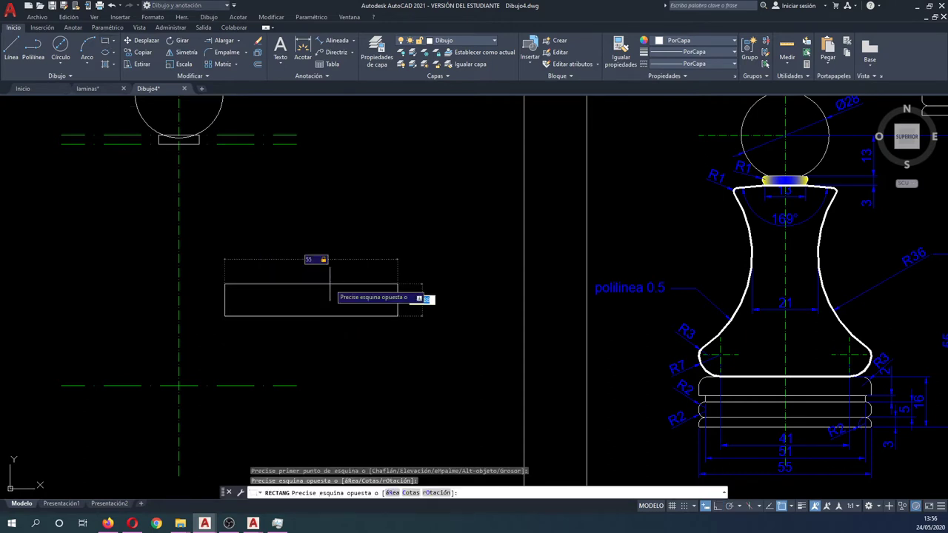
text(3)
key(Return)
scroll(330, 283, up, 2)
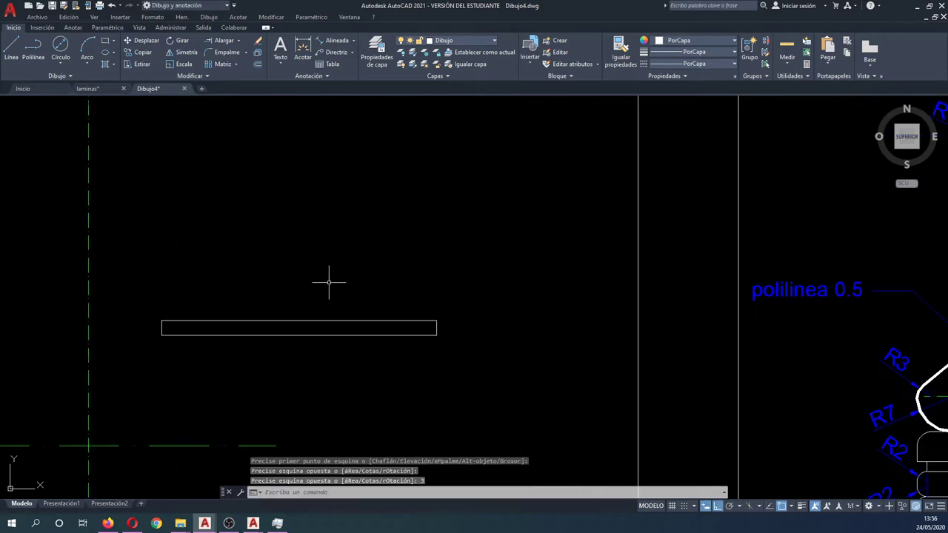
scroll(322, 270, down, 2)
middle_drag(317, 271, 258, 275)
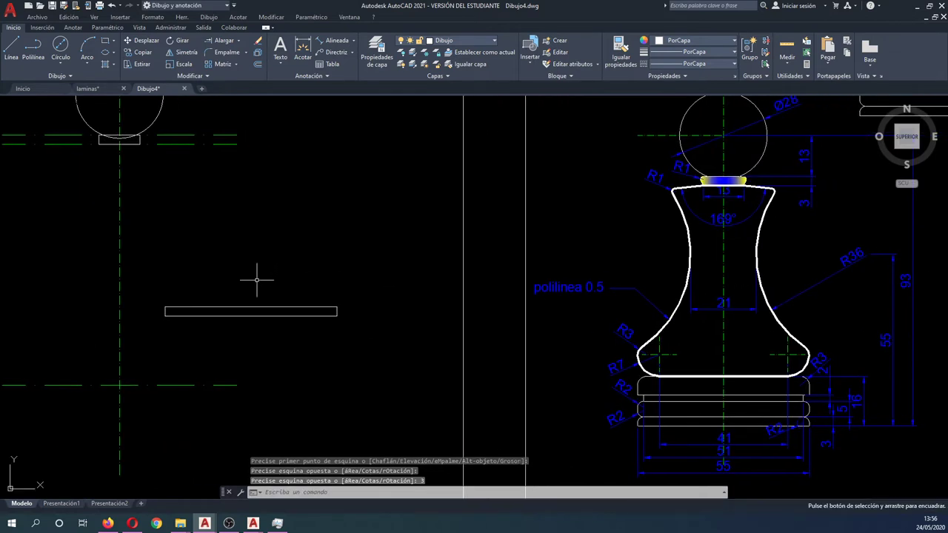
Draw a 51 by 5 rectangle.
key(Return)
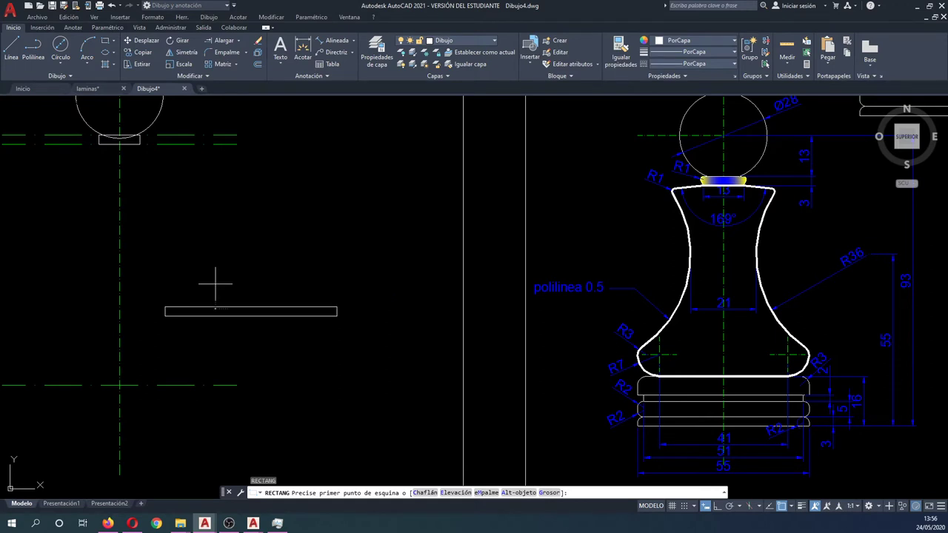
click(215, 283)
text(51)
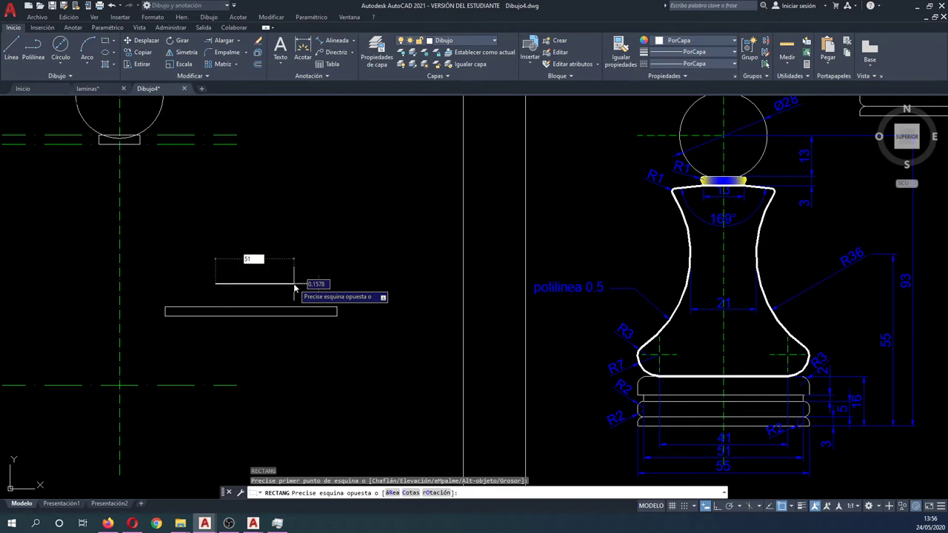
key(Tab)
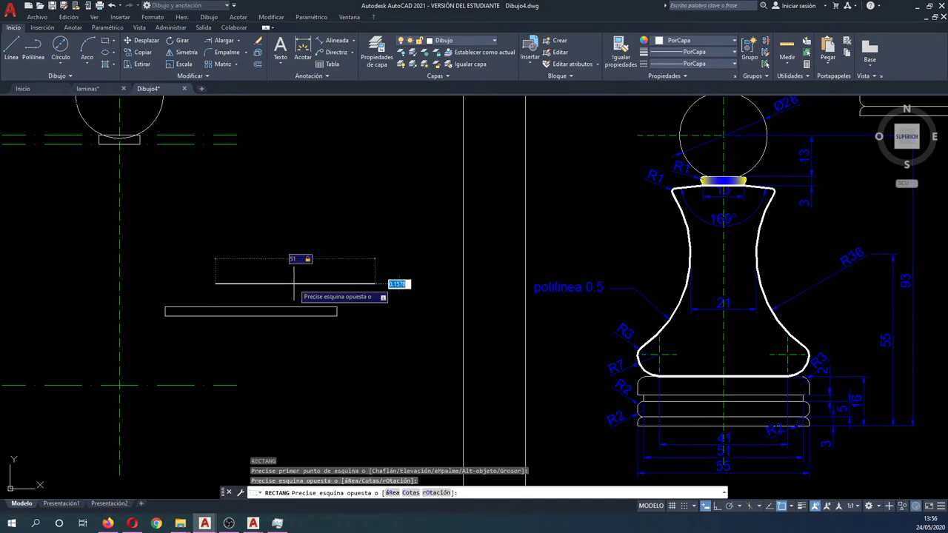
text(5)
key(Return)
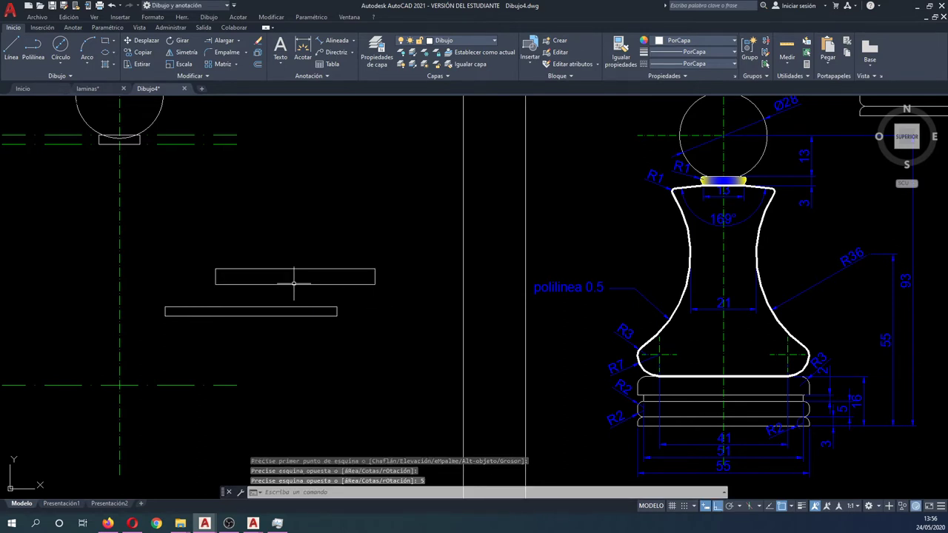
Move the 51 by 5 rectangle onto the top of the lower base rectangle.
text(d)
key(Return)
click(293, 277)
key(Return)
click(301, 276)
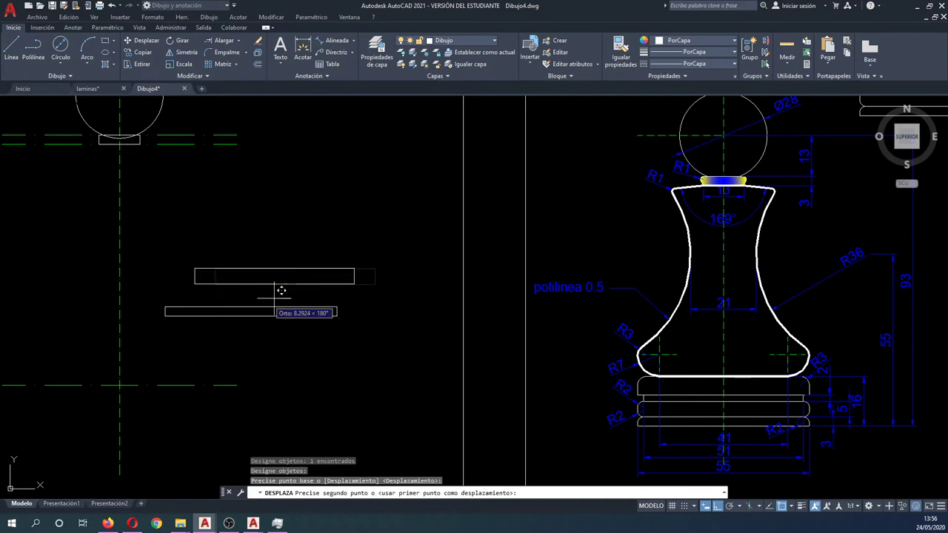
click(250, 307)
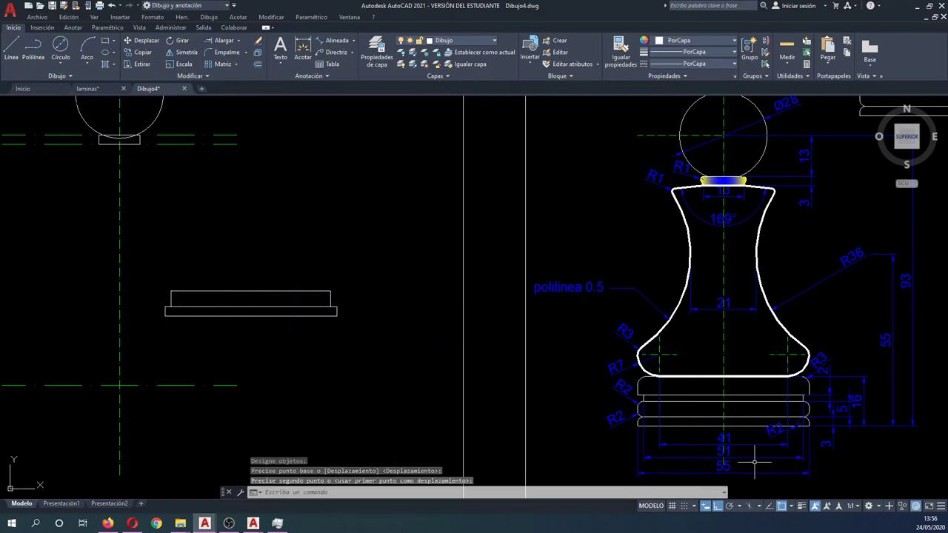
scroll(744, 448, up, 4)
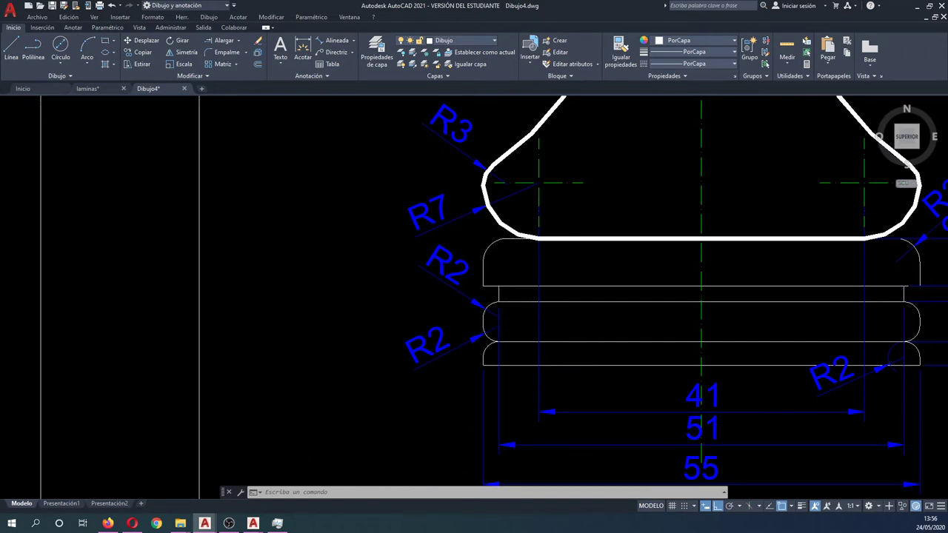
Window-select the stacked upper rectangle and erase it.
scroll(477, 317, down, 5)
click(259, 259)
click(250, 249)
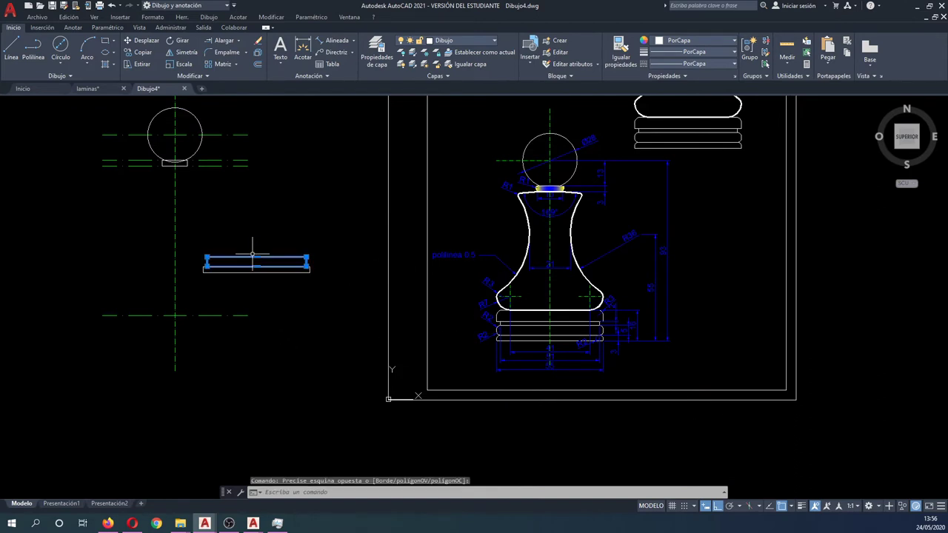
key(Delete)
scroll(311, 309, up, 2)
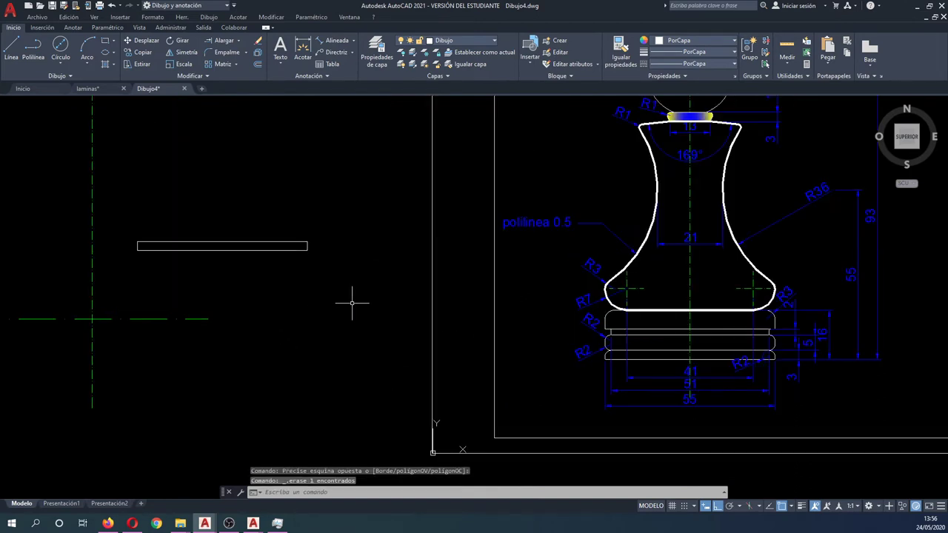
Draw a 55 by 5 rectangle as the lower base ring.
click(104, 42)
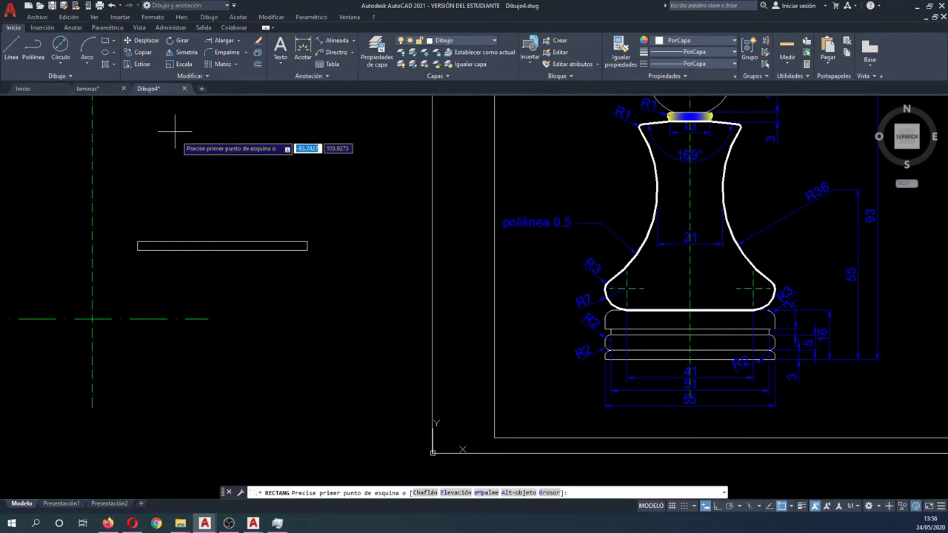
click(179, 187)
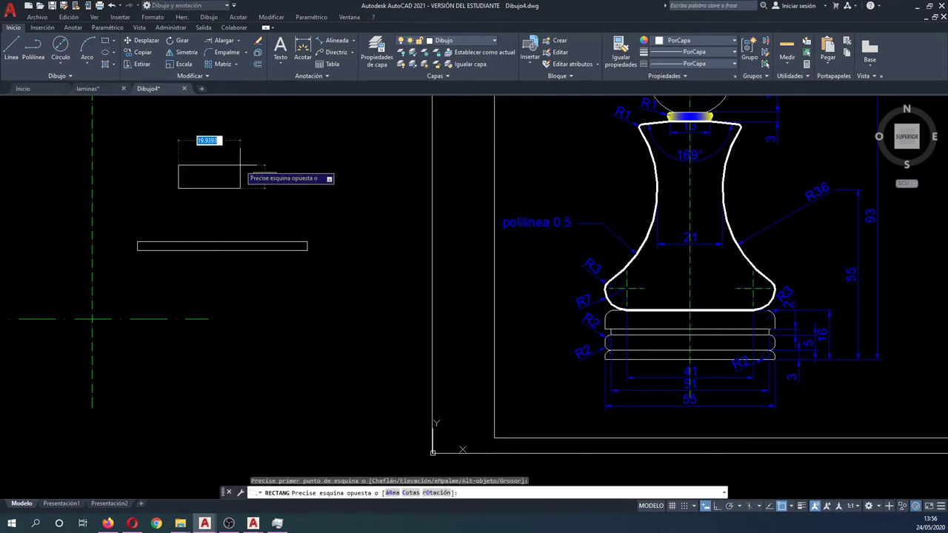
text(55)
key(Tab)
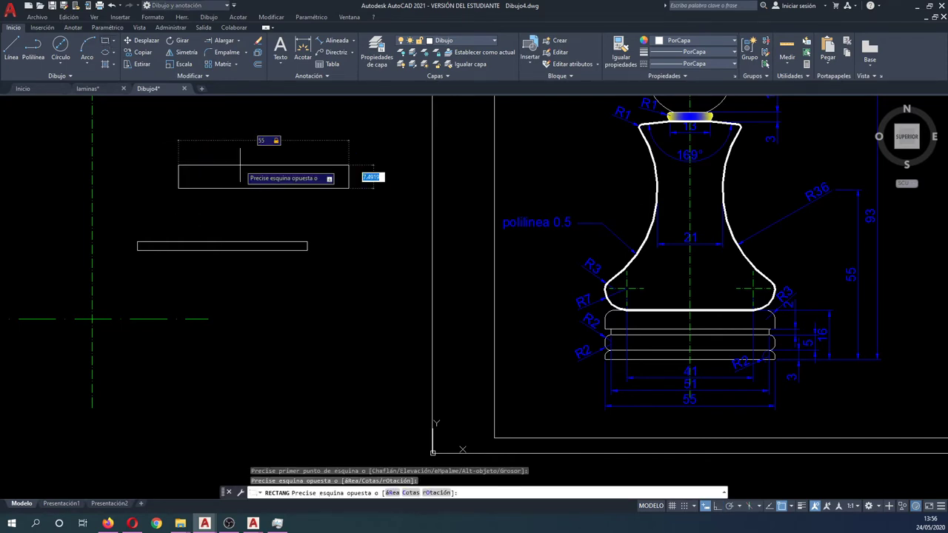
key(Return)
key(Return)
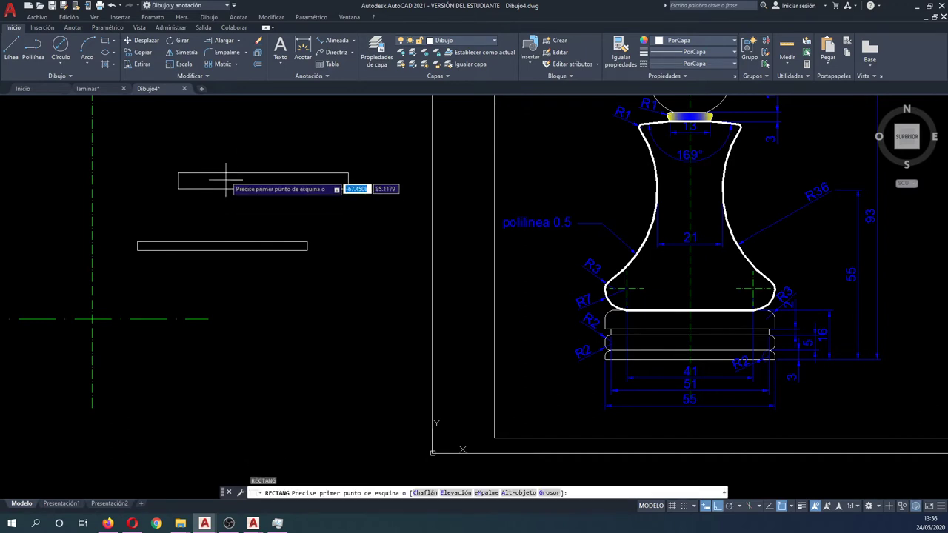
Draw a thin 51 by 2 rectangle above it.
click(197, 151)
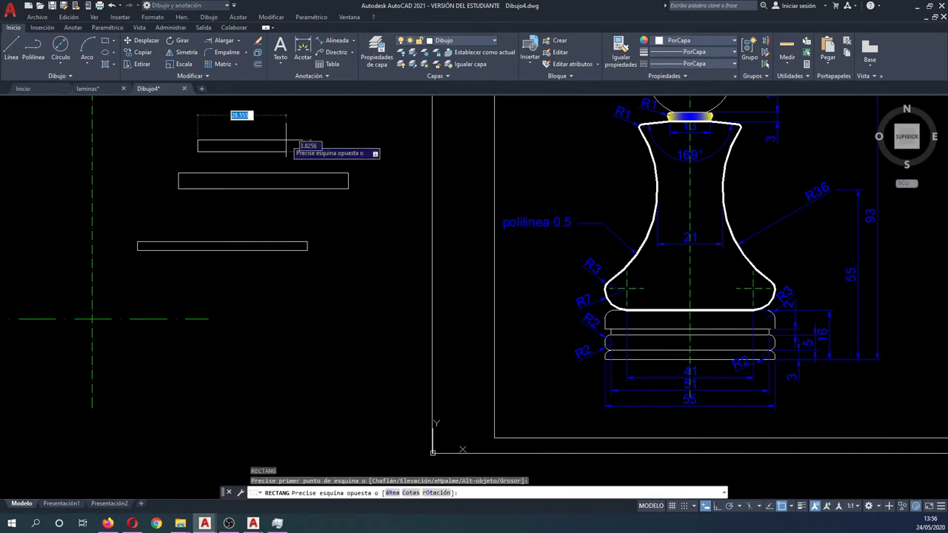
key(Tab)
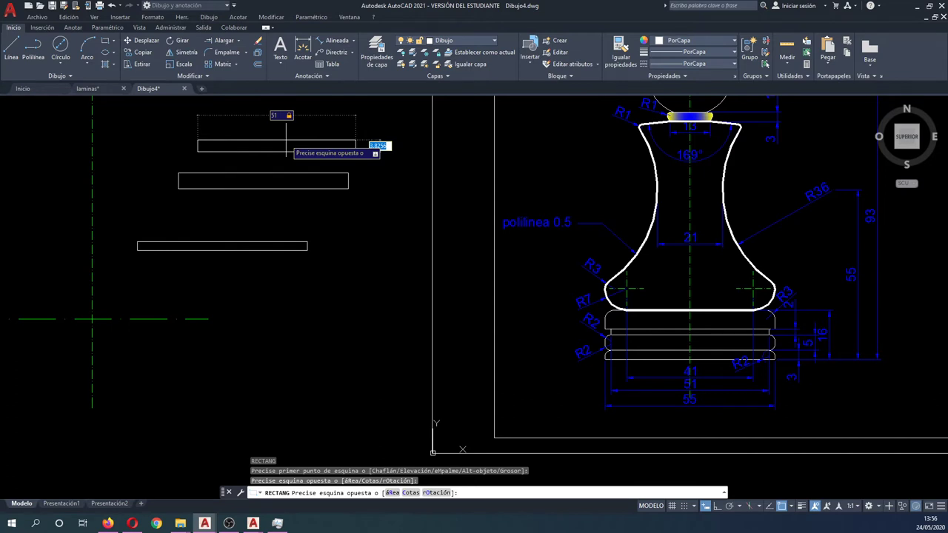
key(Return)
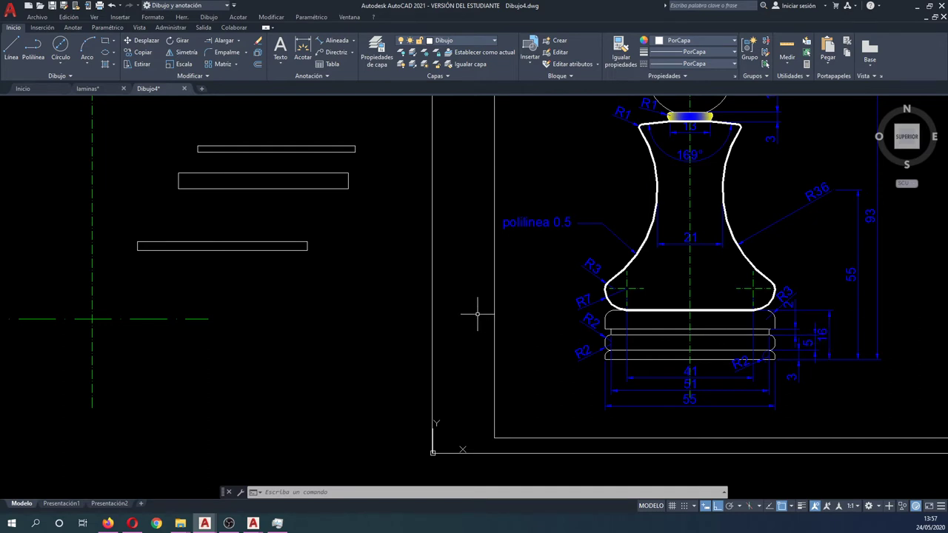
Draw a 55 by 6 rectangle above the others with RECTANG.
text(rec)
key(Return)
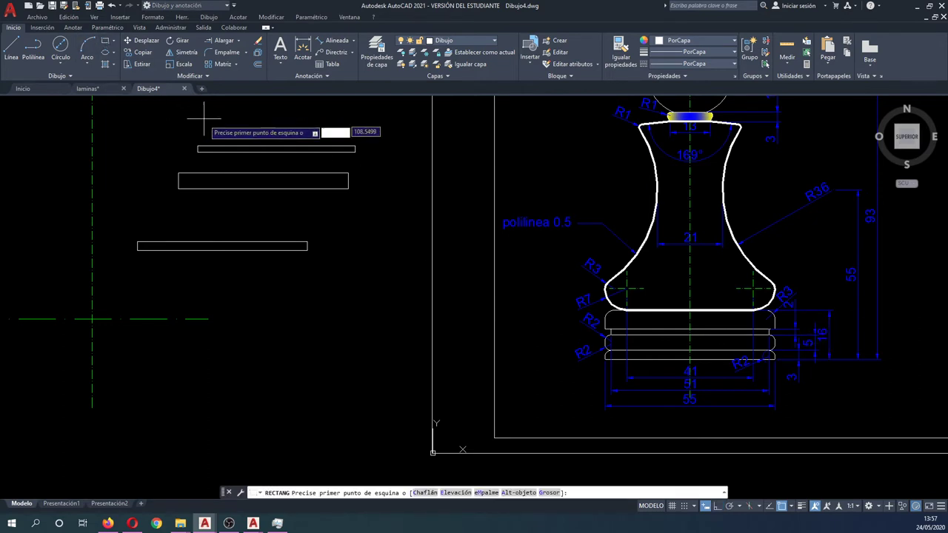
click(204, 124)
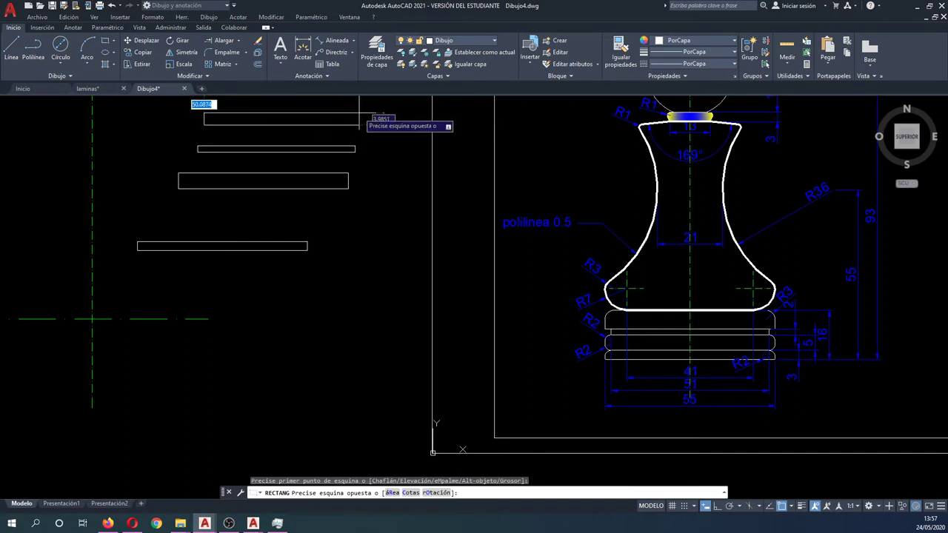
text(5)
key(Tab)
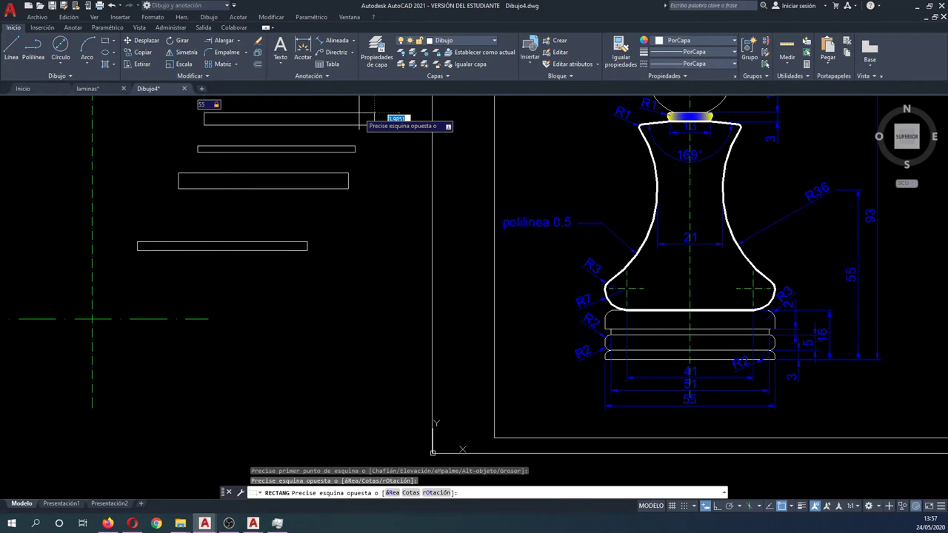
text(6)
key(Return)
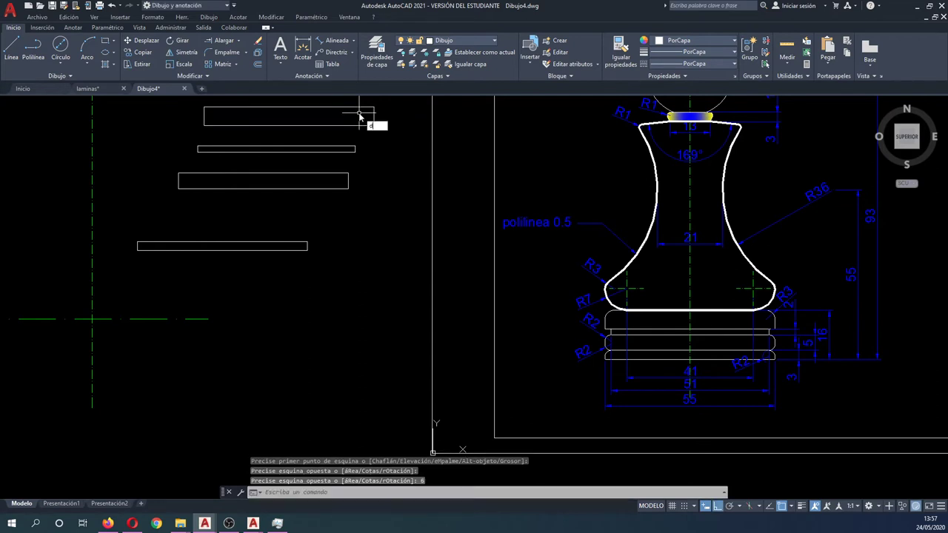
Move the 55-wide rectangle down onto the bottom rectangle.
key(m)
key(Return)
click(309, 193)
click(296, 186)
key(Return)
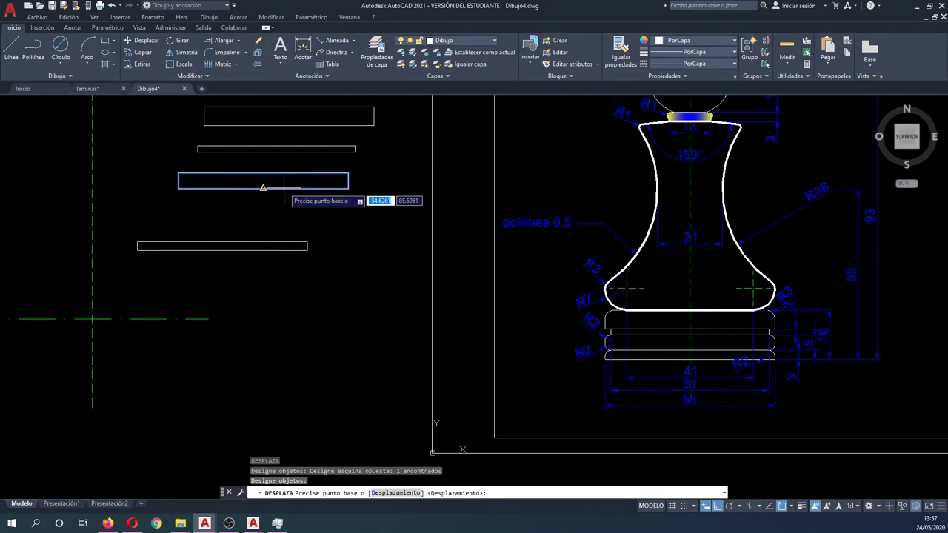
click(265, 188)
click(228, 240)
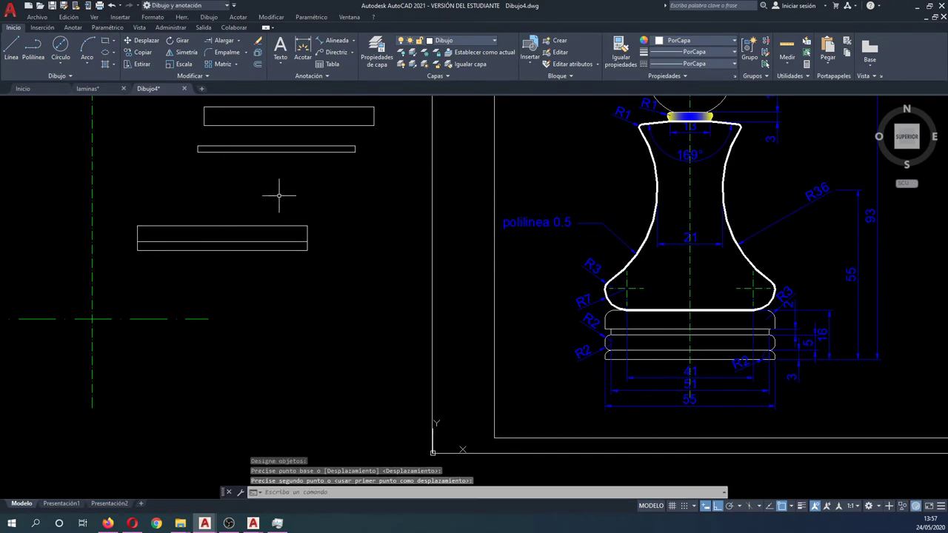
Move the thin rectangle onto the stack.
key(Return)
click(289, 169)
click(271, 141)
key(Return)
click(276, 149)
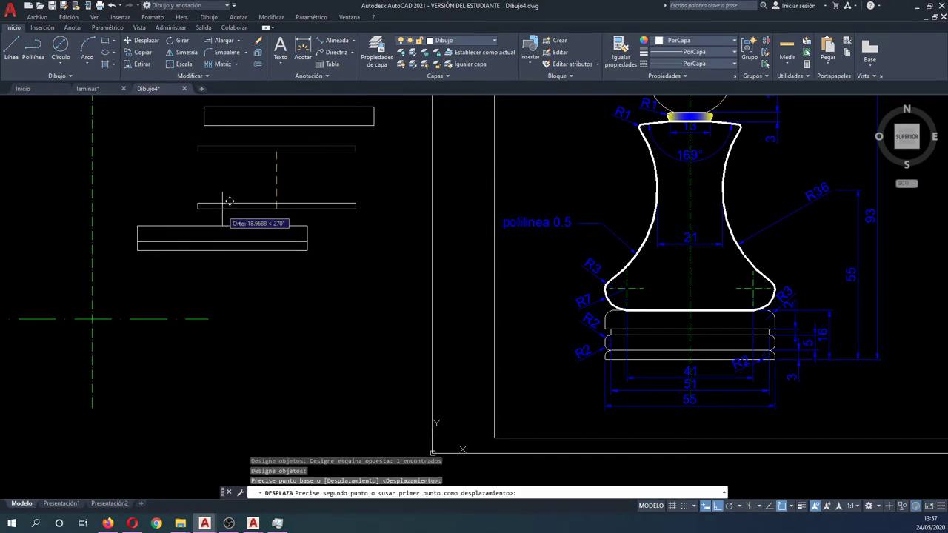
click(225, 223)
Move the top rectangle onto the stack to complete the pile.
key(Return)
click(294, 143)
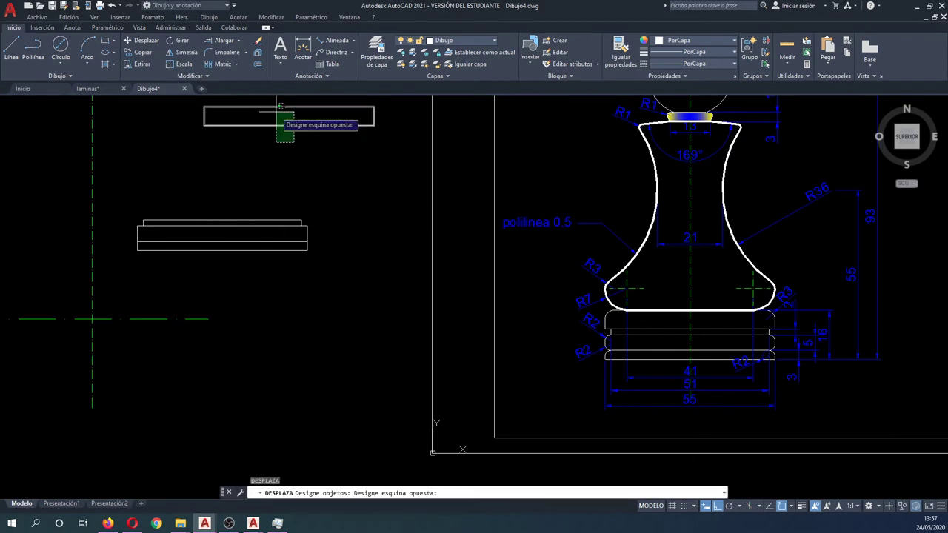
click(277, 111)
key(Return)
click(289, 124)
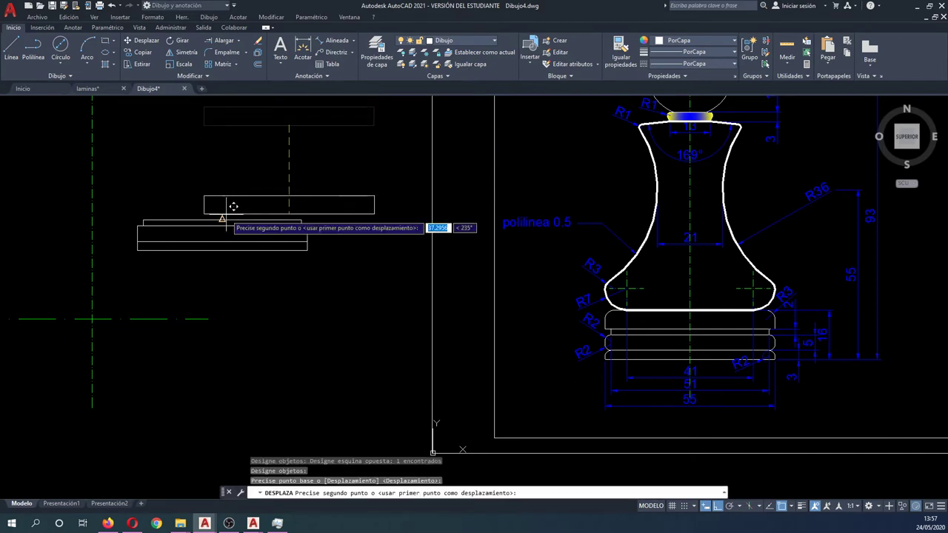
click(226, 215)
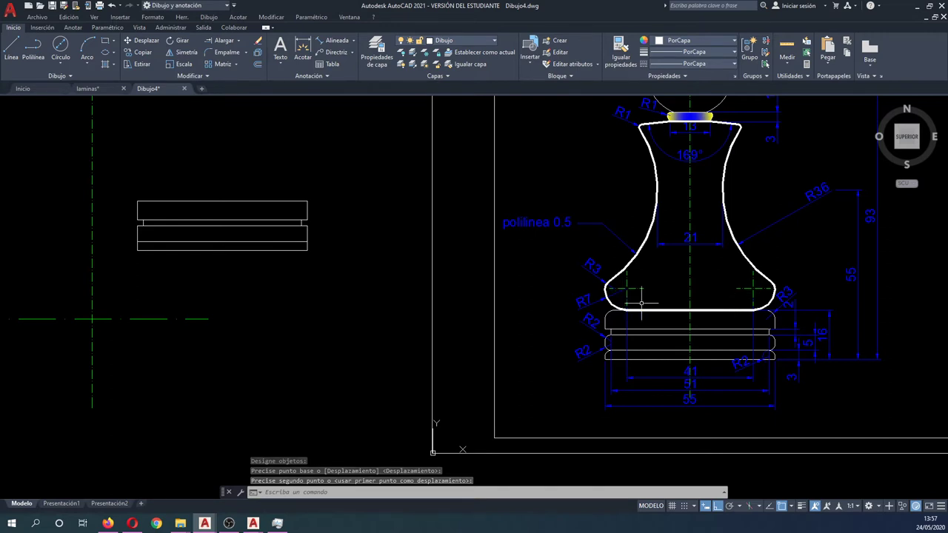
Move the four stacked base rectangles to centre them on the vertical axis.
key(Return)
text(d)
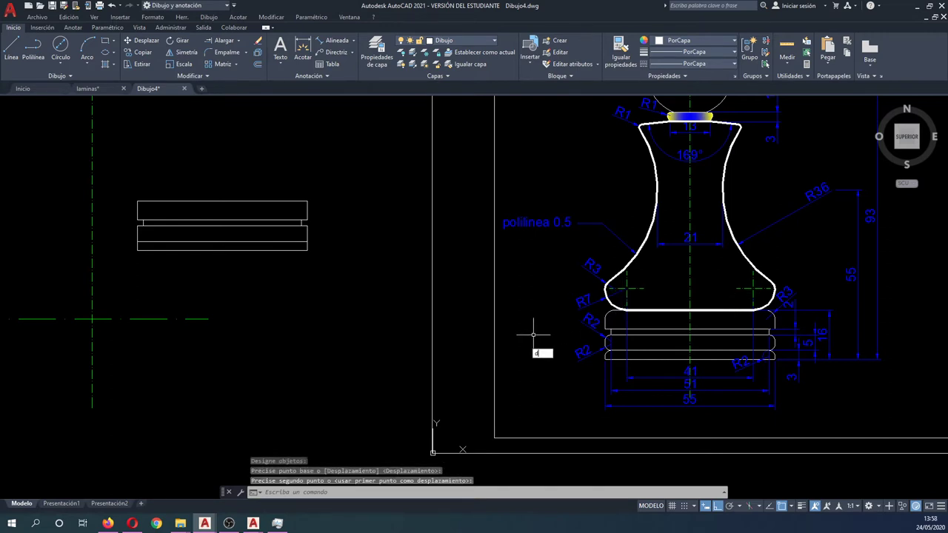
click(265, 250)
click(215, 195)
key(Return)
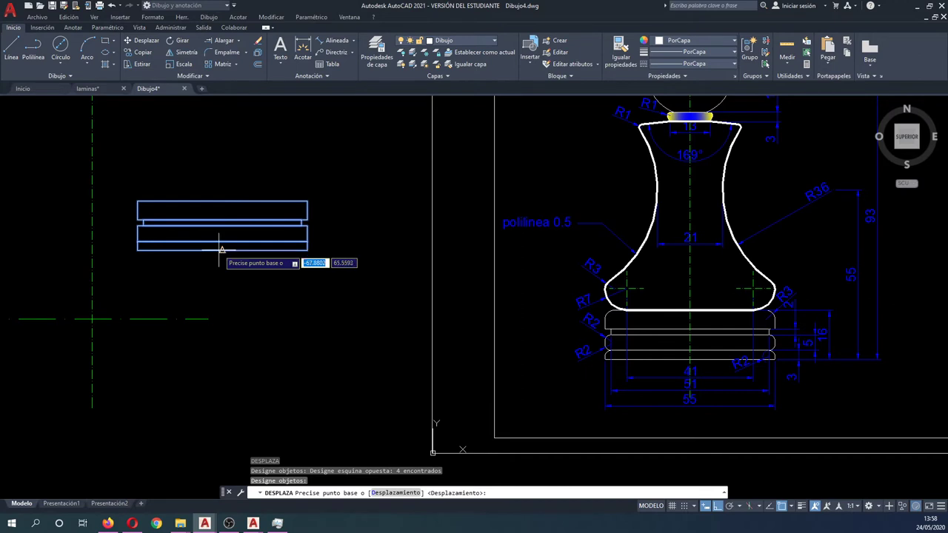
click(222, 250)
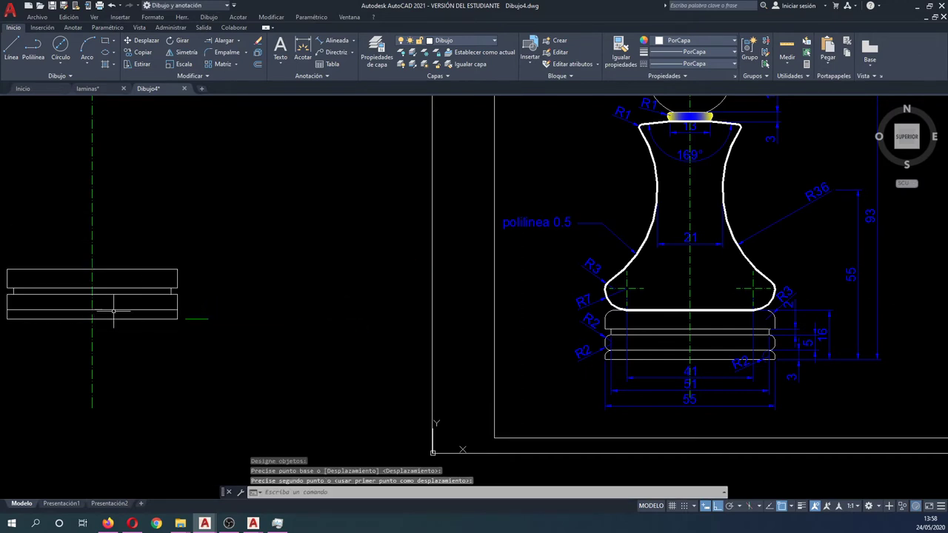
click(92, 319)
Try matching the centre line's properties onto the base objects, then cancel.
text(ig)
key(Return)
click(93, 215)
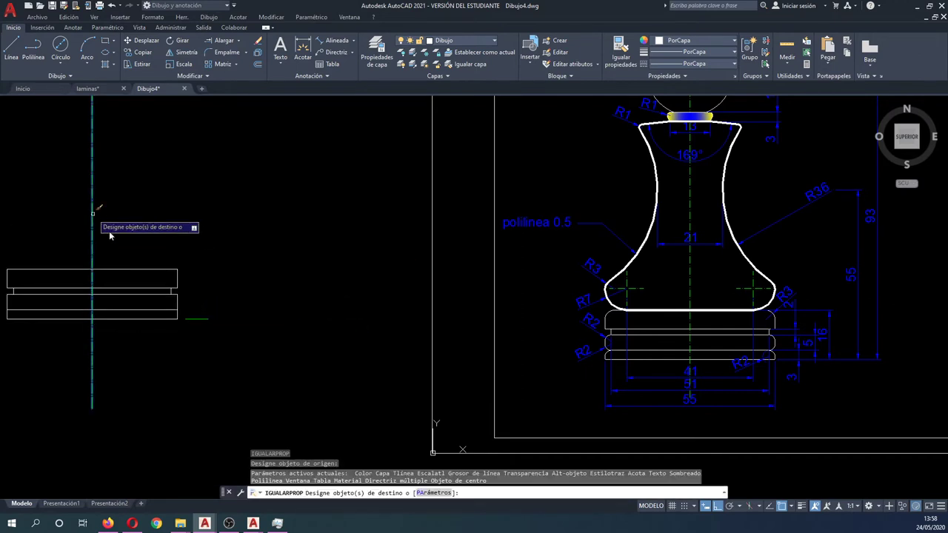
click(232, 335)
click(200, 294)
key(Escape)
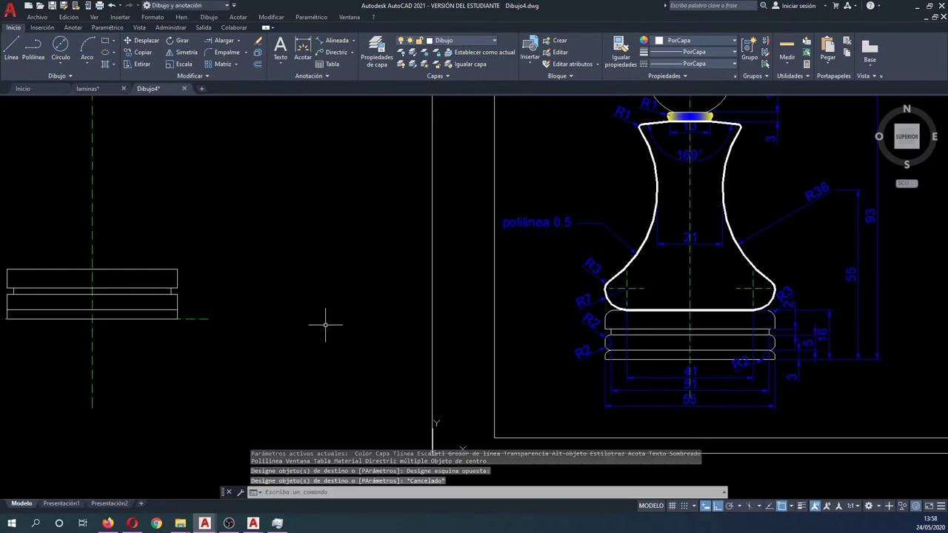
Move the head, axes and base rings closer to the dimensioned reference.
scroll(324, 324, down, 5)
text(m)
key(Return)
drag(356, 370, 234, 245)
key(Return)
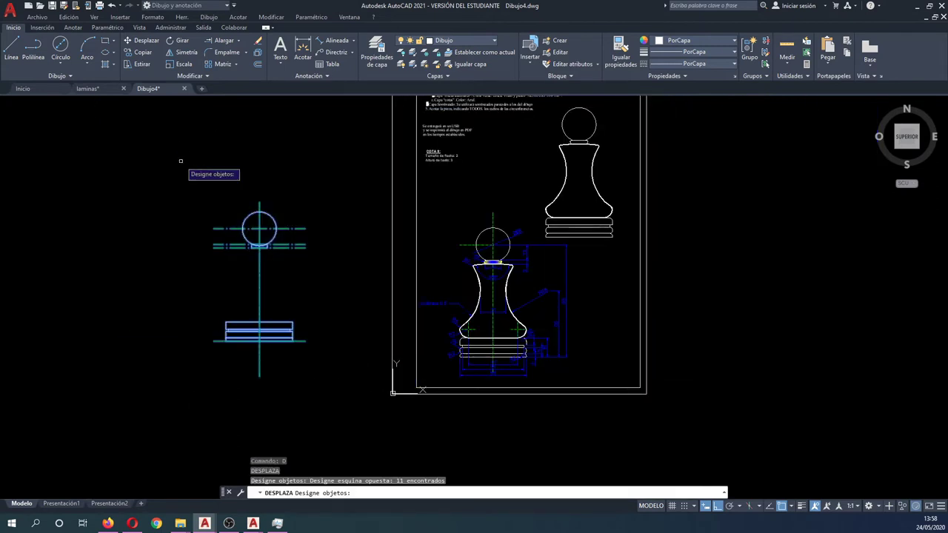
click(183, 162)
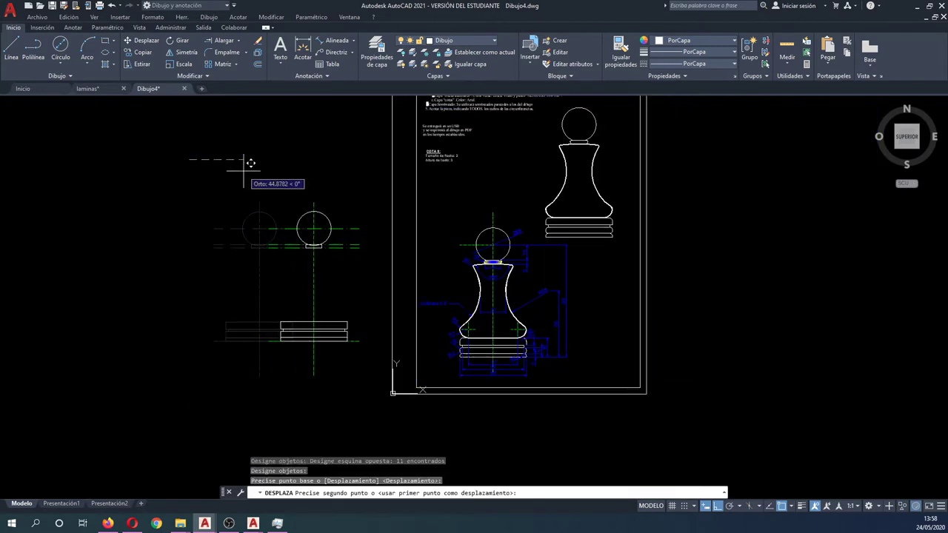
key(F8)
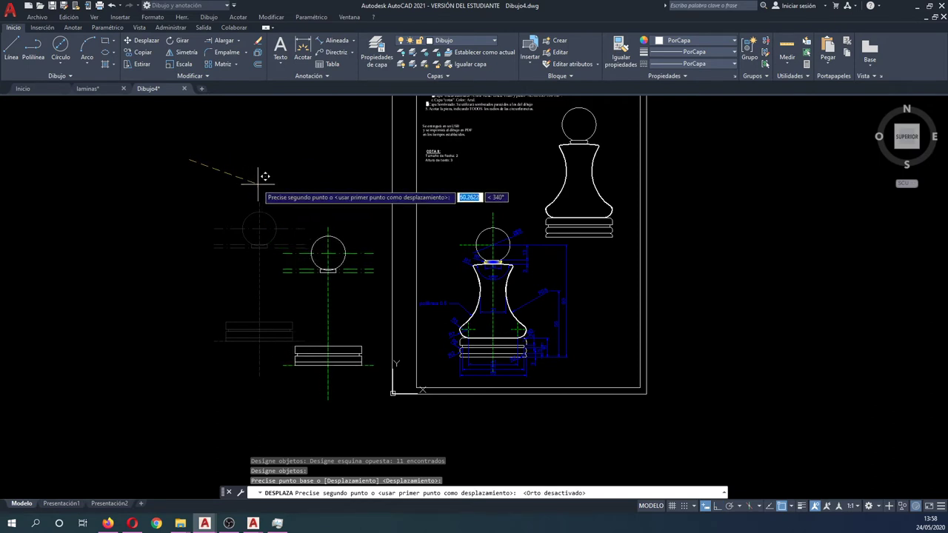
click(256, 178)
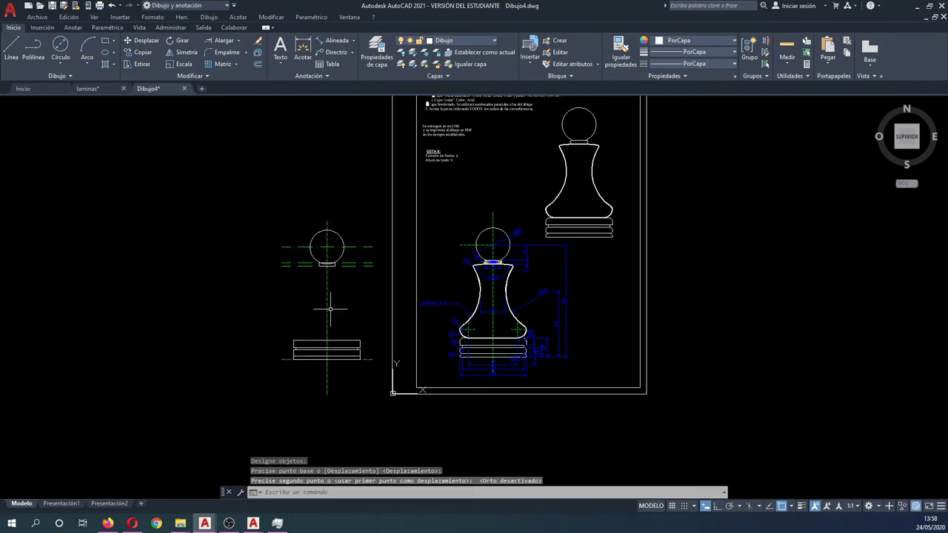
Apply the reference centre line's properties to the new vertical axis with MA.
scroll(331, 309, up, 2)
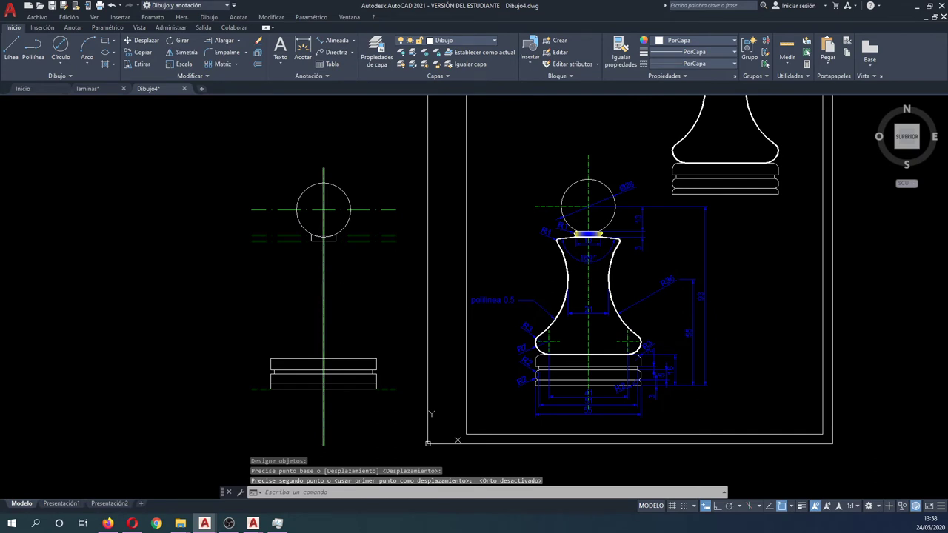
text(ma)
key(Return)
click(323, 293)
click(329, 260)
click(245, 187)
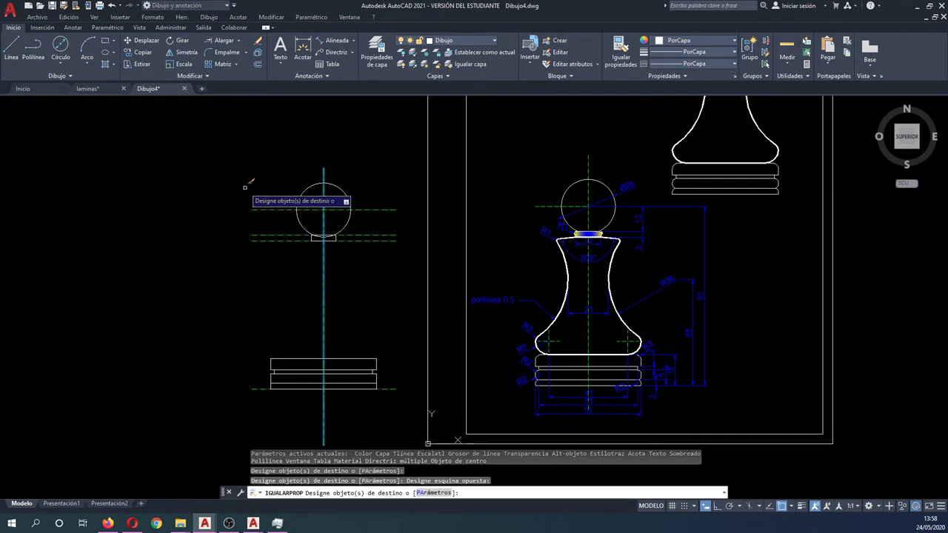
key(Return)
scroll(347, 381, up, 4)
mouse_move(343, 391)
middle_down()
mouse_move(308, 345)
mouse_move(250, 317)
middle_up()
scroll(251, 317, down, 2)
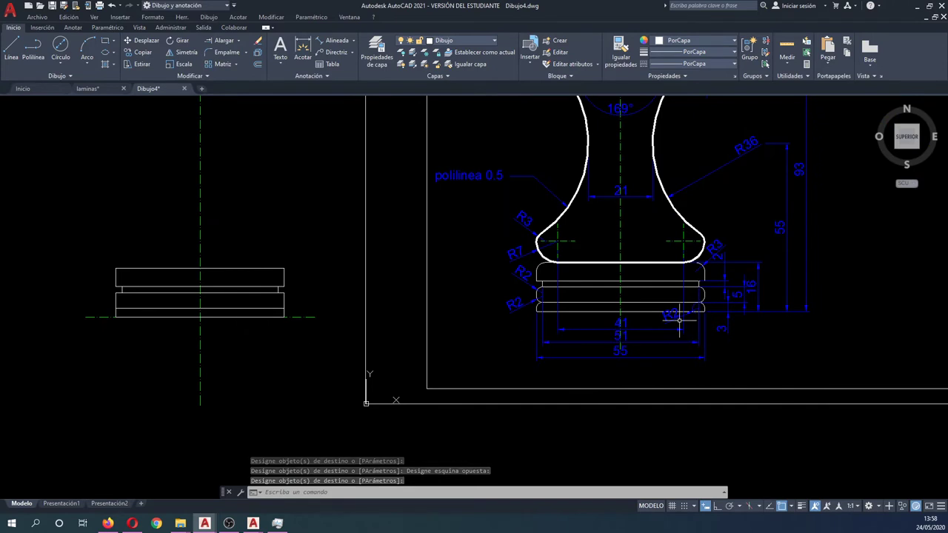
Set the fillet radius to 2, then cancel the fillet.
click(224, 51)
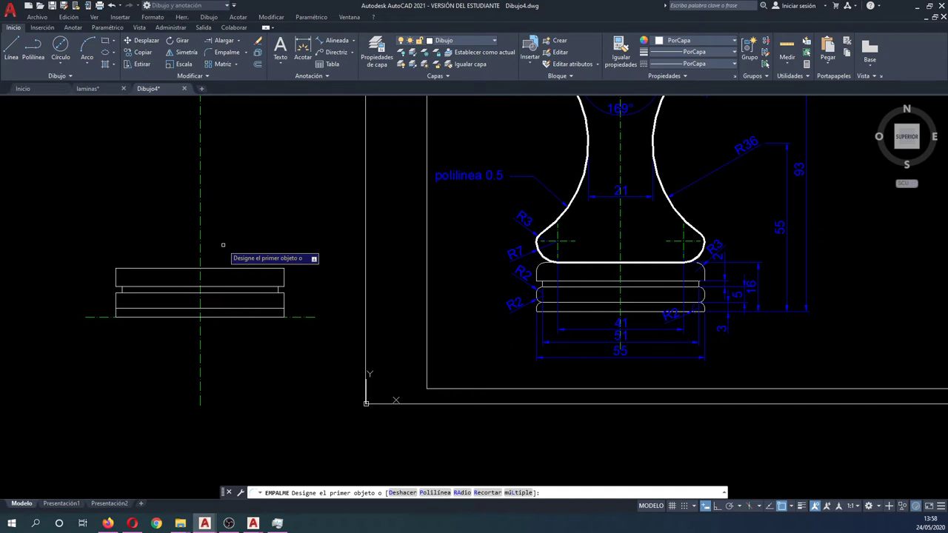
text(a)
key(Return)
text(2)
key(Return)
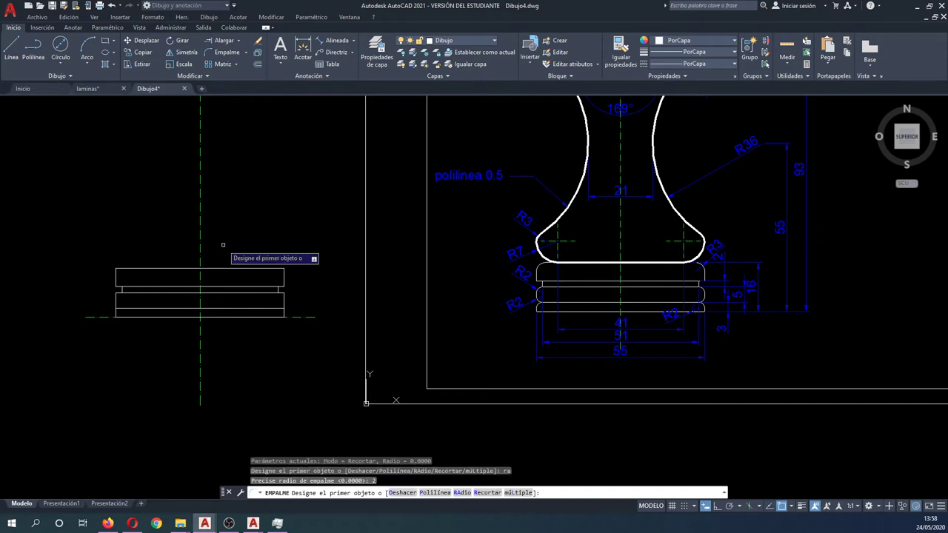
scroll(122, 314, up, 2)
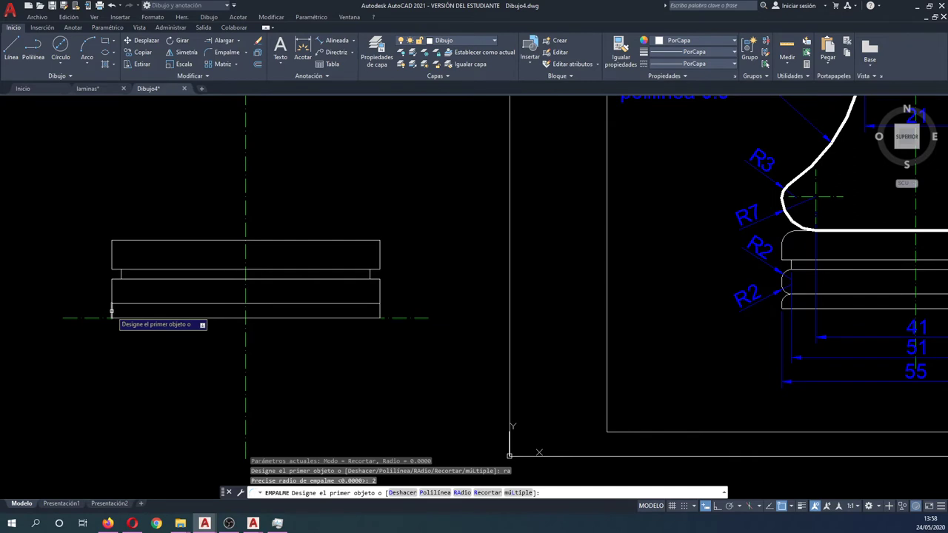
click(112, 311)
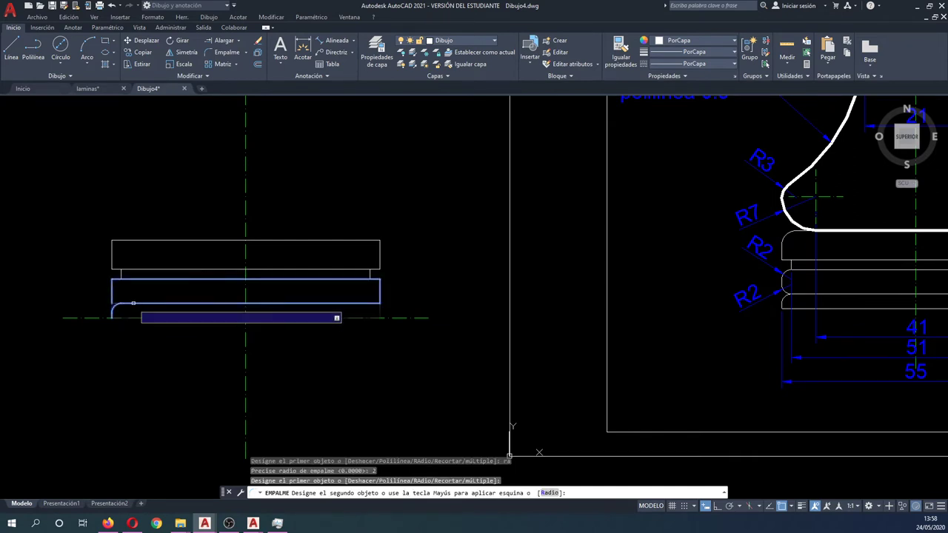
key(Escape)
Move the upper base rectangles up, away from the bottom ring.
text(d)
key(Return)
click(133, 300)
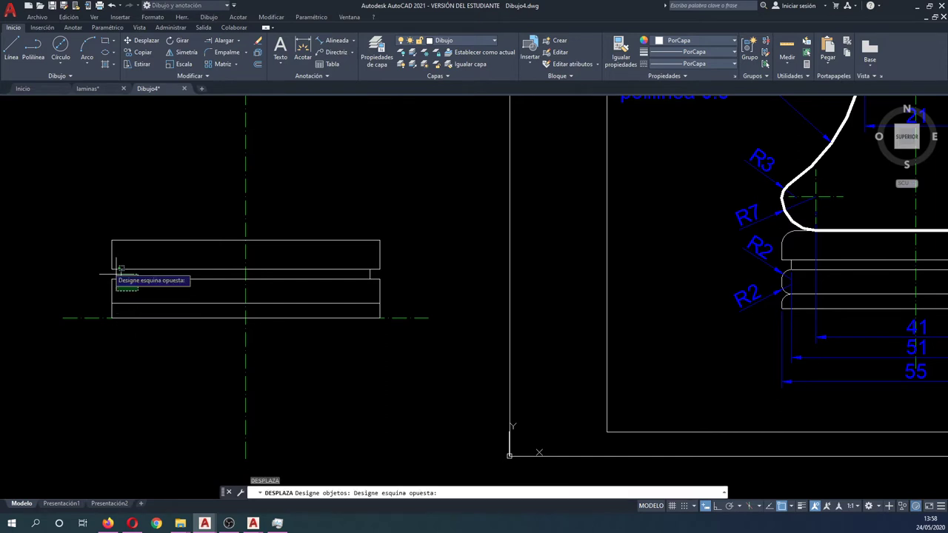
click(90, 240)
key(Return)
click(86, 263)
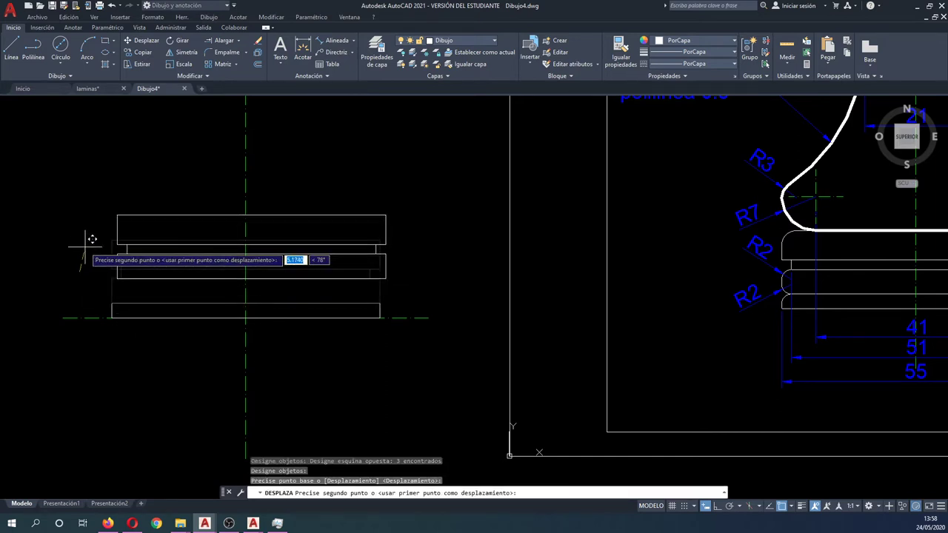
click(89, 240)
Move the top pair of rectangles higher.
key(Return)
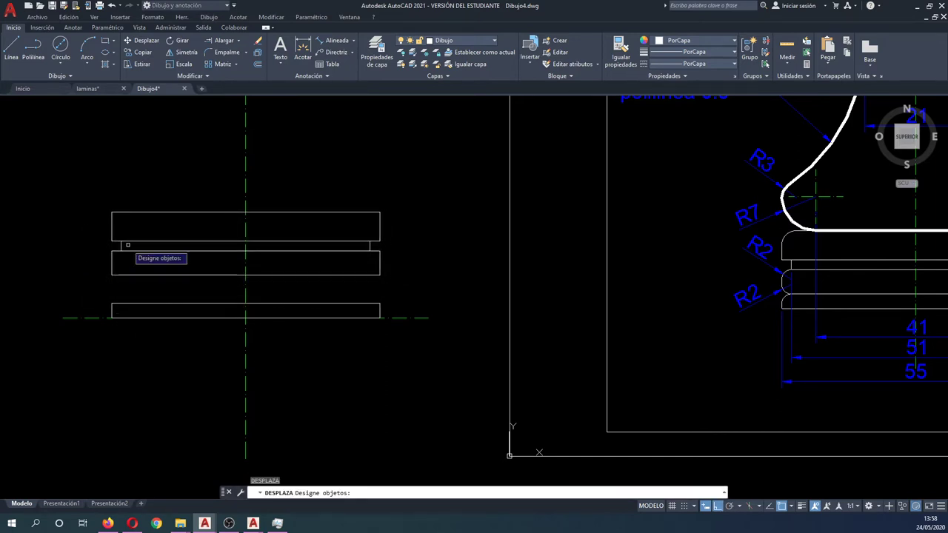
click(128, 244)
click(89, 198)
key(Return)
click(84, 200)
click(95, 190)
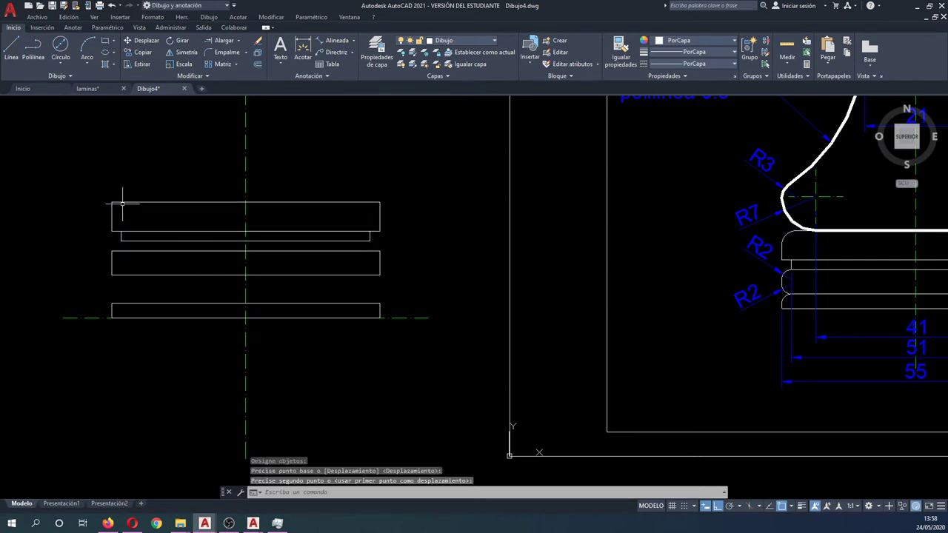
Lift the top rectangle slightly above the thin one.
key(Return)
click(99, 191)
key(Return)
click(100, 189)
click(95, 180)
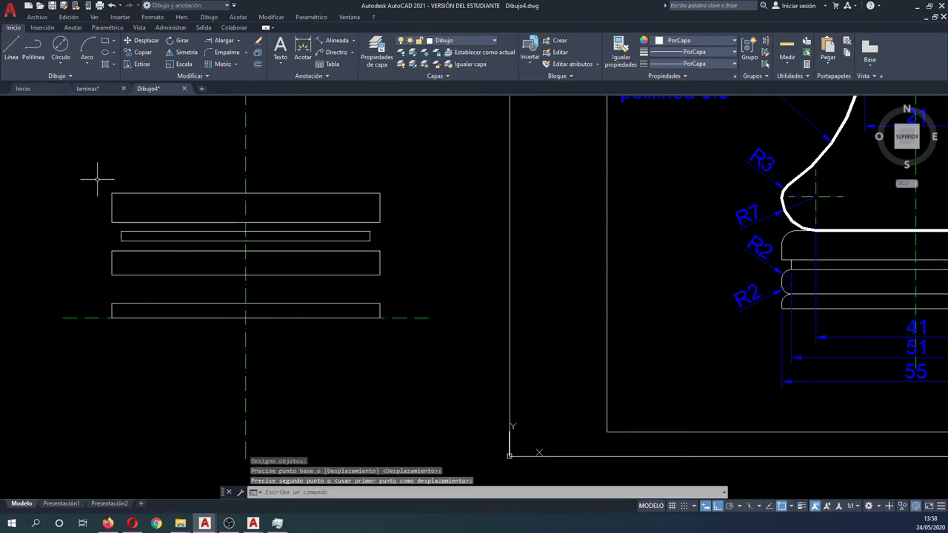
click(227, 52)
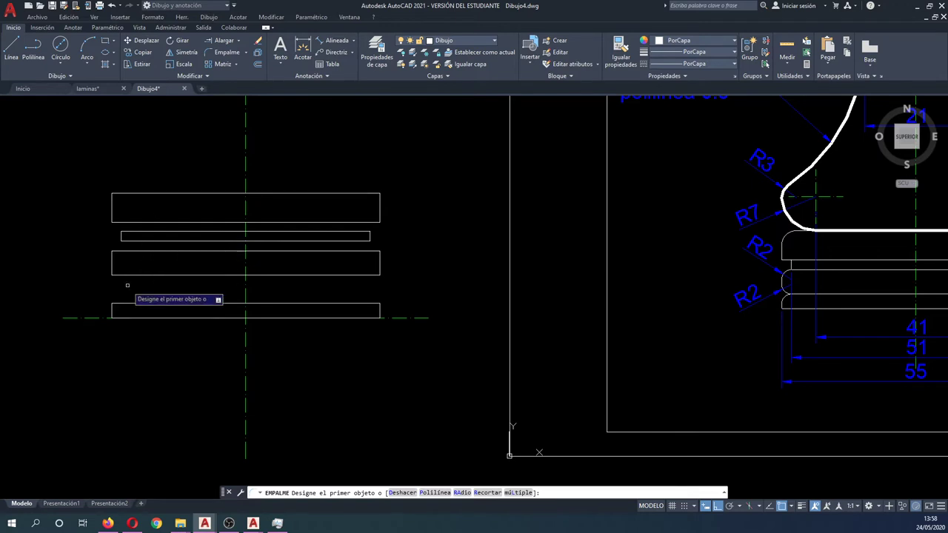
Fillet the bottom ring's top-left and top-right corners at radius 2.
click(112, 311)
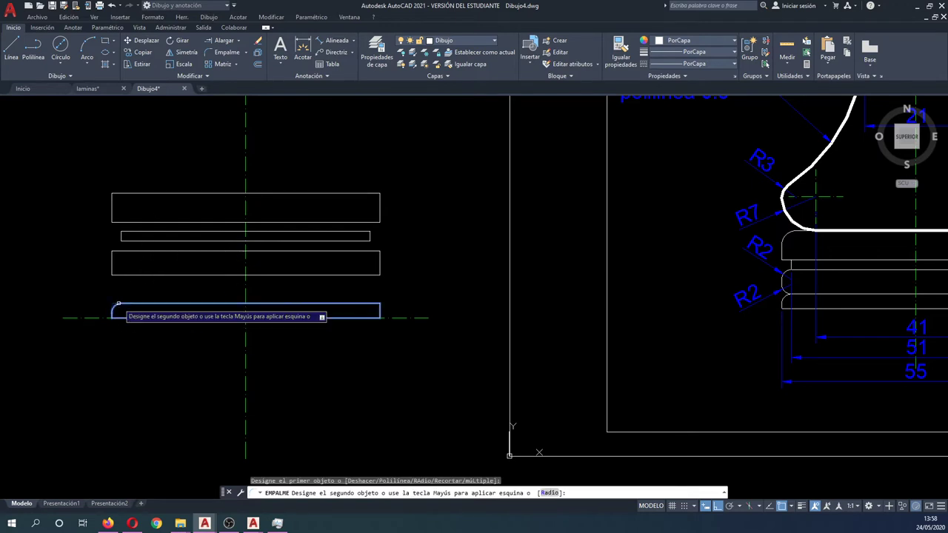
click(127, 304)
key(Return)
click(355, 304)
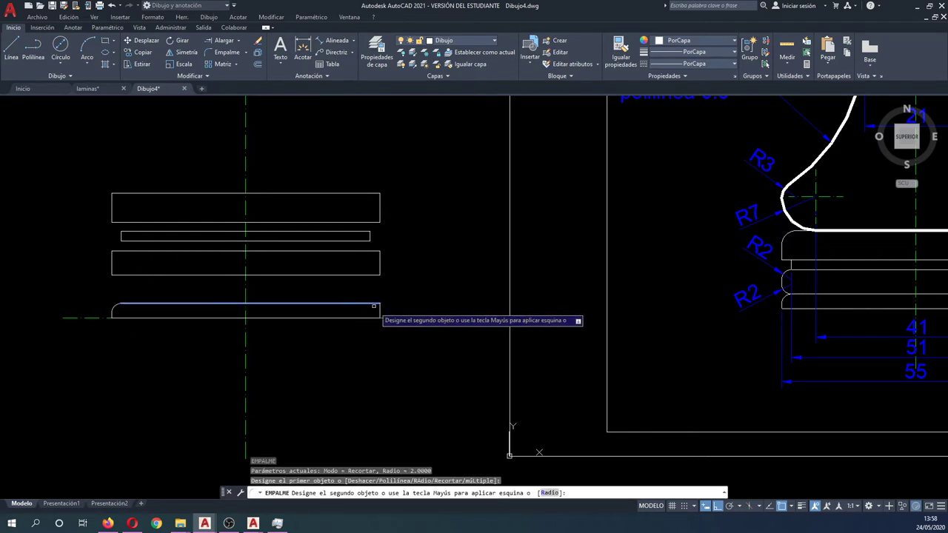
click(381, 312)
Round the third ring's upper-left corner with a radius 2 fillet.
mouse_move(538, 349)
middle_down()
mouse_move(451, 356)
mouse_move(356, 343)
mouse_move(366, 347)
middle_up()
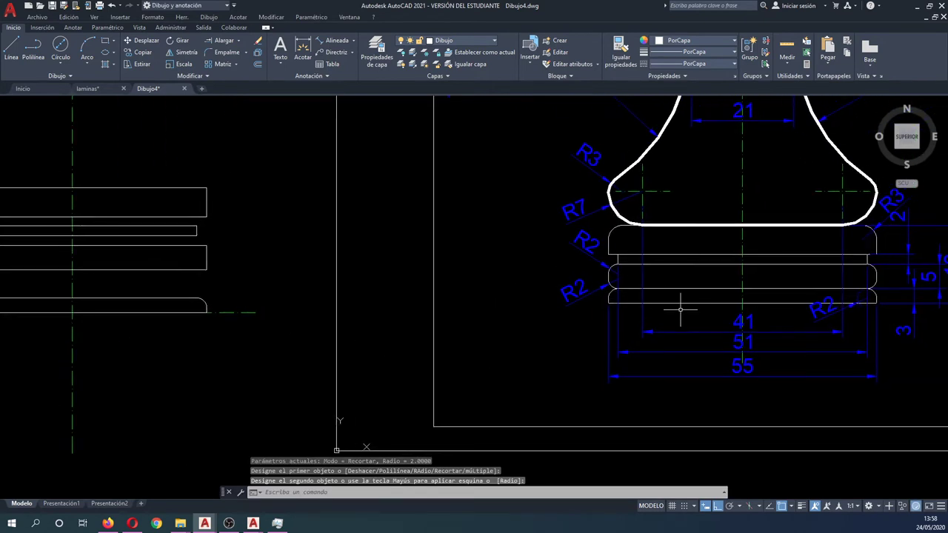
scroll(679, 310, down, 2)
key(Return)
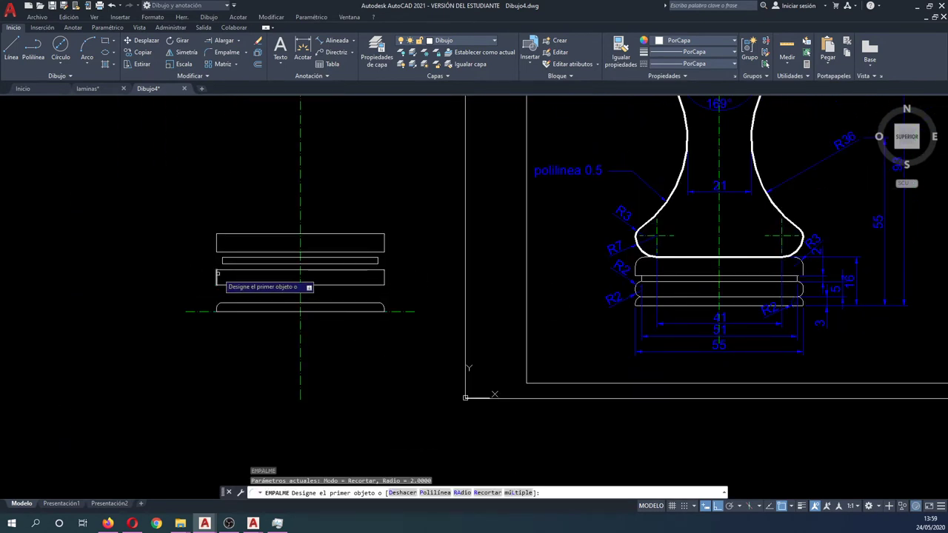
click(222, 284)
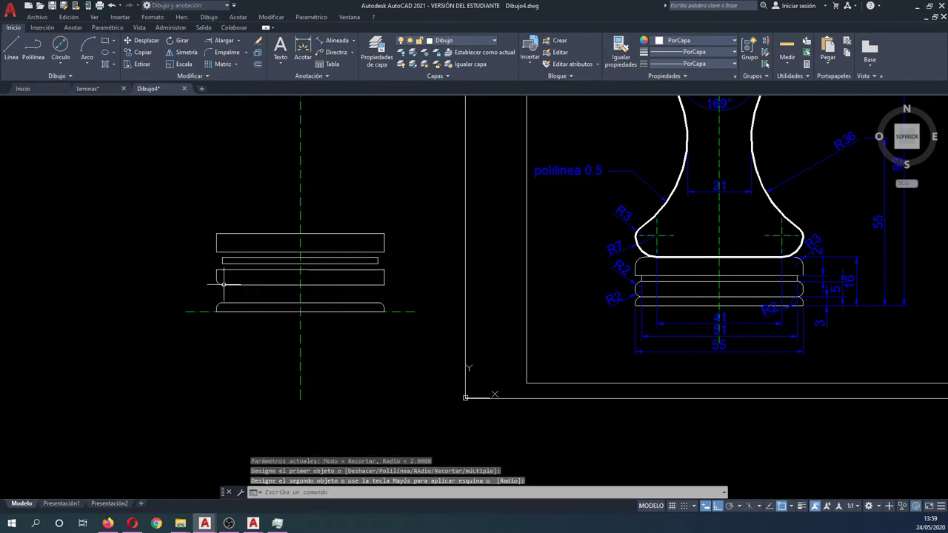
key(Return)
click(222, 284)
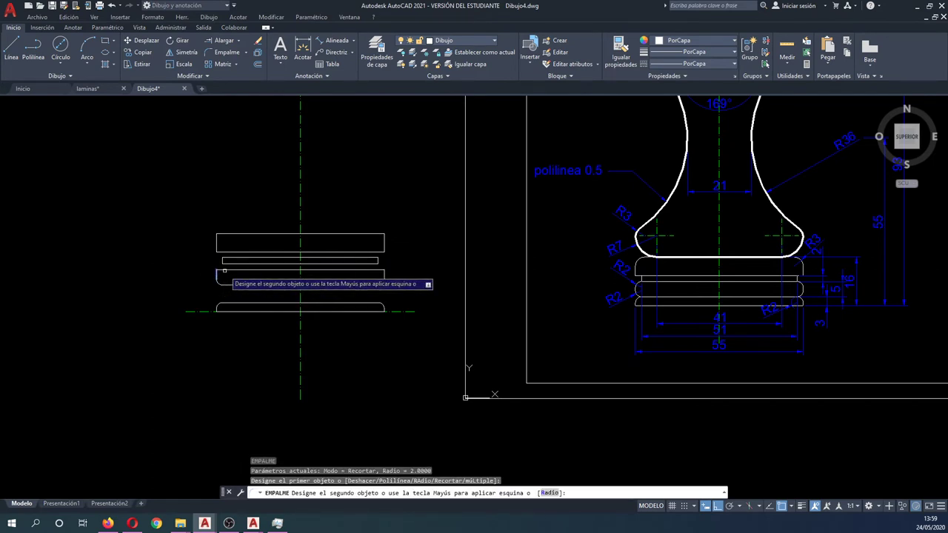
click(224, 271)
Fillet the third ring's lower-left corner and right-end corners at radius 2.
key(Return)
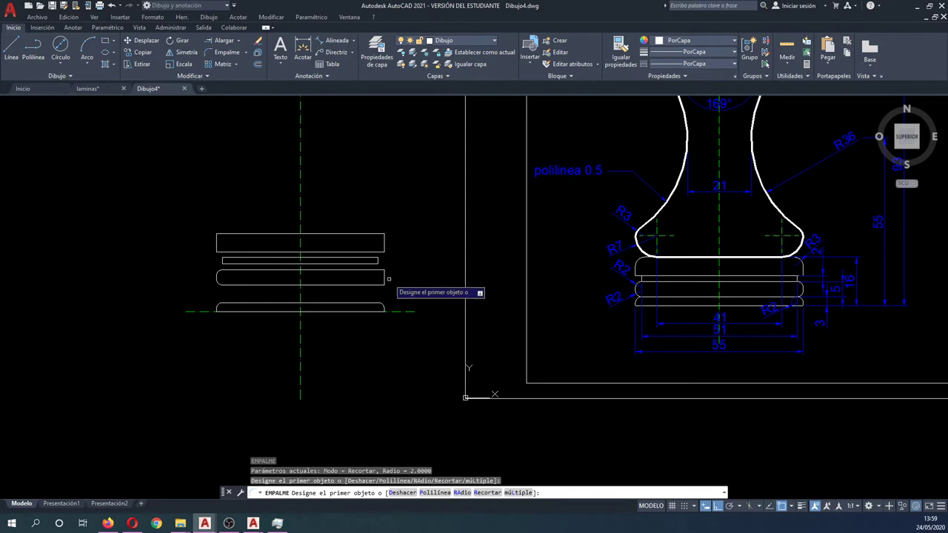
click(384, 279)
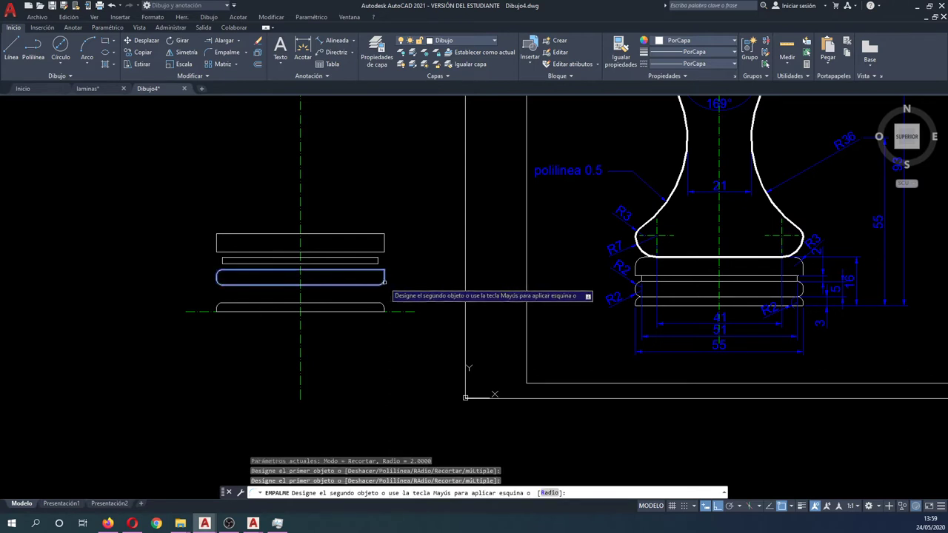
click(384, 279)
key(Return)
click(384, 280)
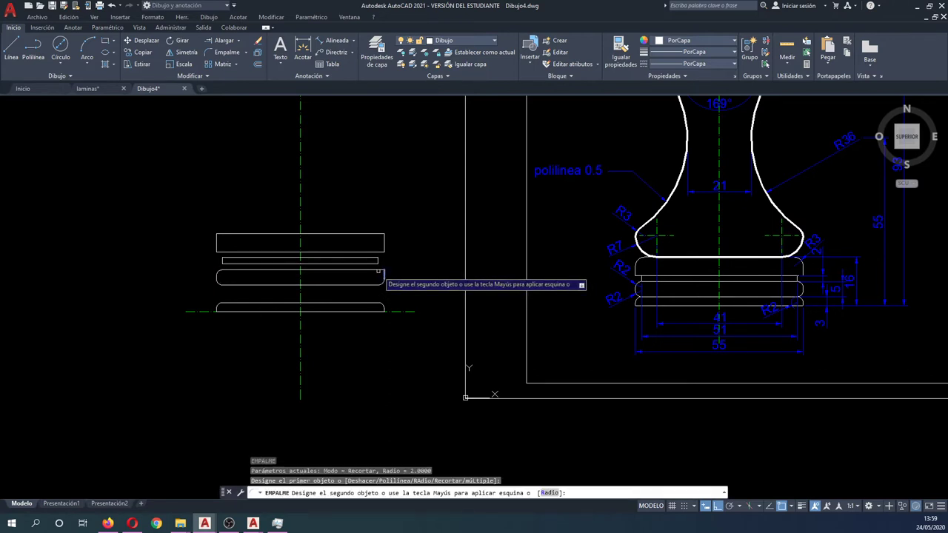
click(378, 271)
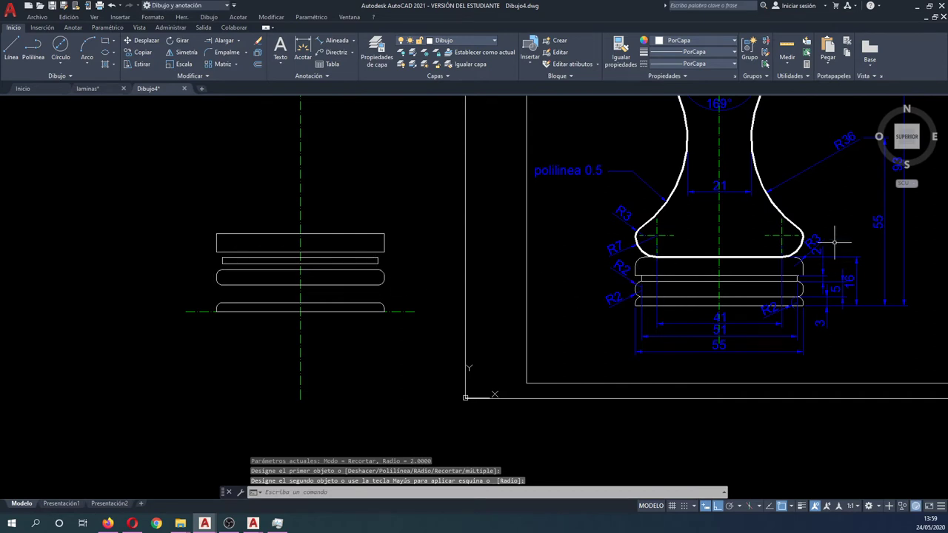
key(Return)
text(ra)
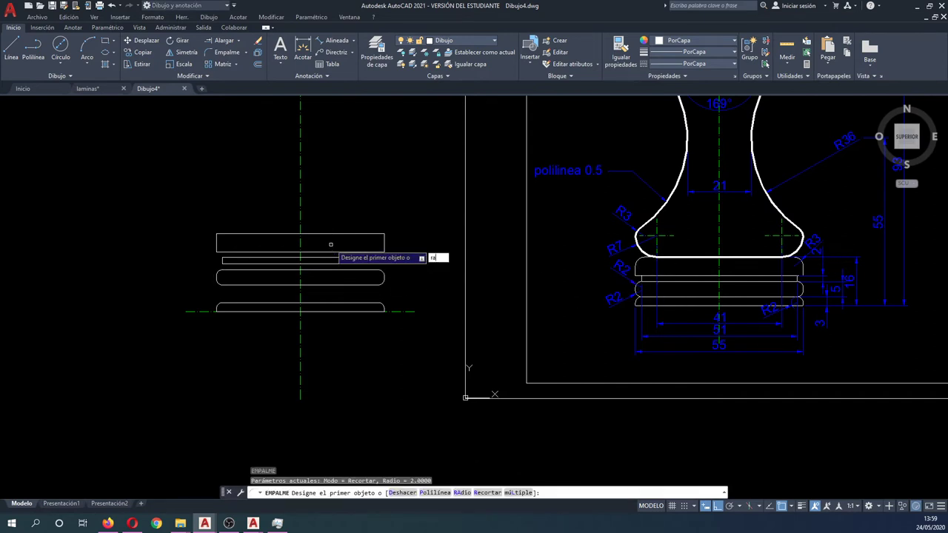
Round the top ring's upper-left corner with a fillet radius of 3.
key(Return)
text(3)
key(Return)
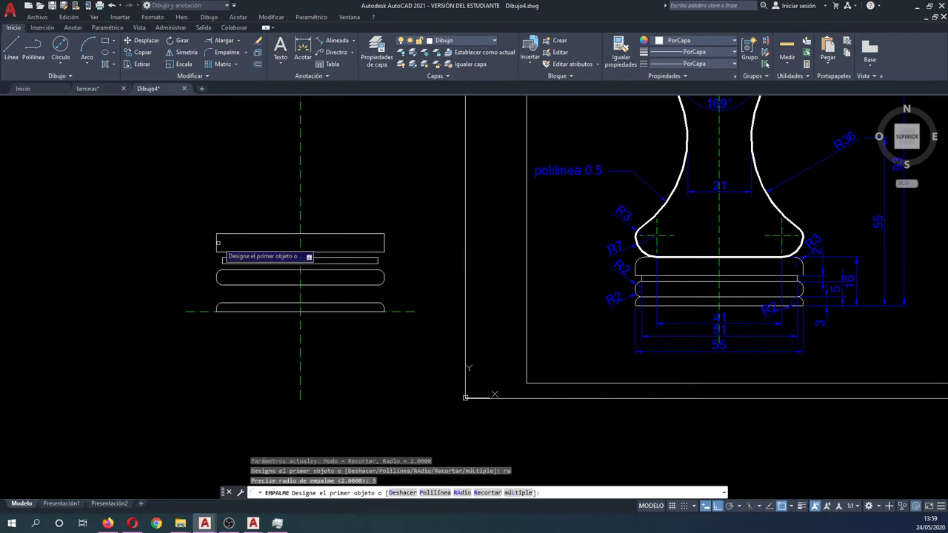
click(217, 243)
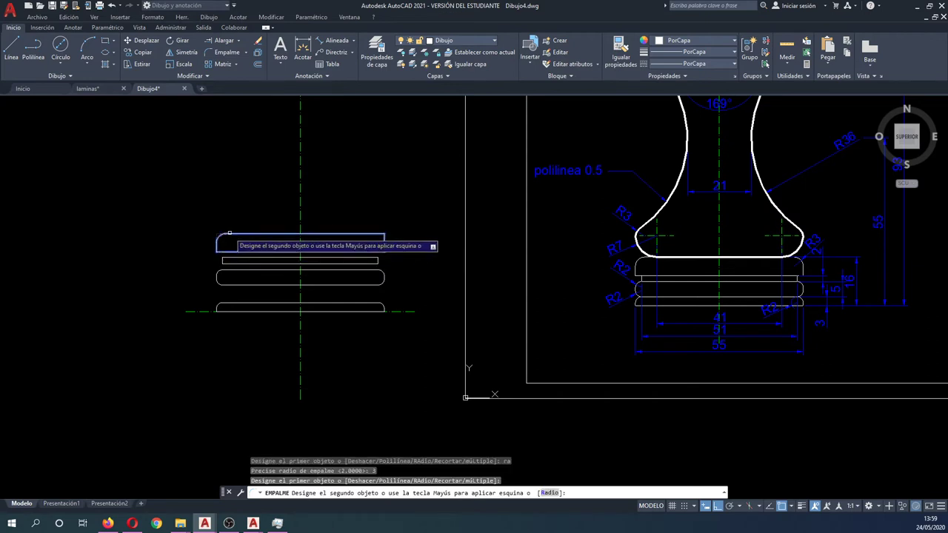
click(229, 234)
key(Return)
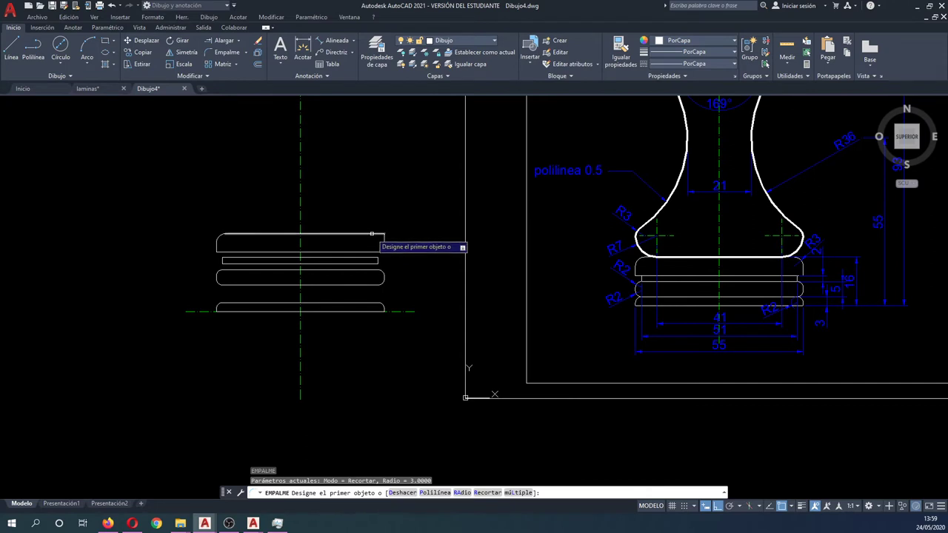
click(373, 234)
key(Escape)
key(Escape)
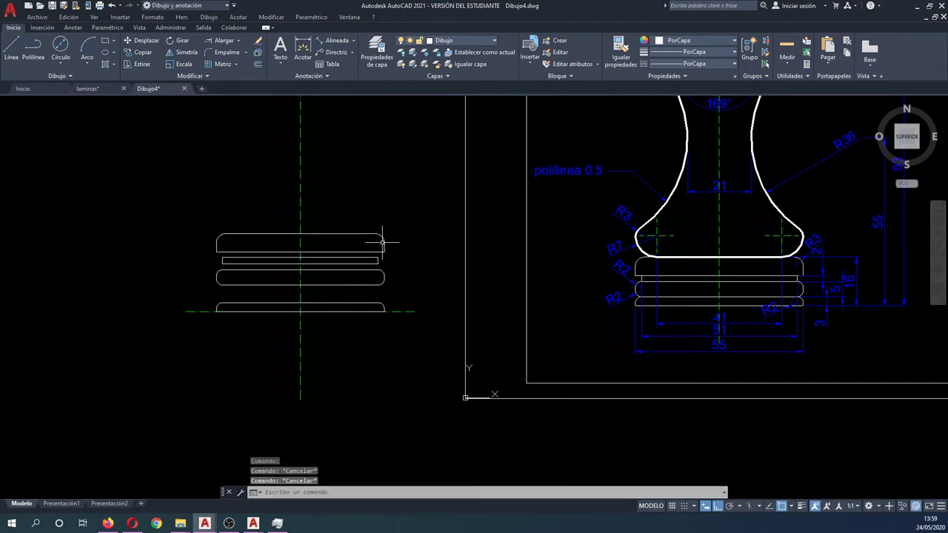
Move the upper three rings down toward the bottom ring.
key(Return)
click(170, 217)
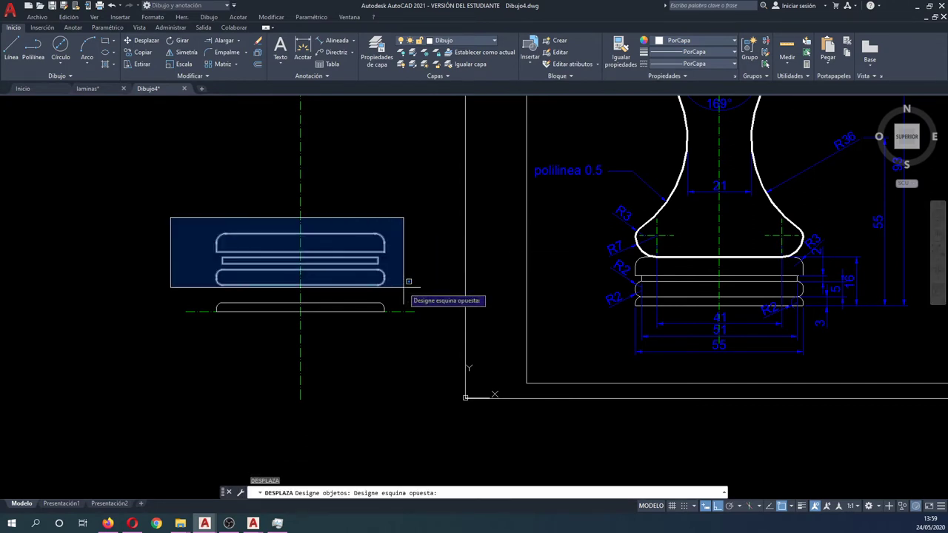
click(420, 305)
key(Return)
click(300, 284)
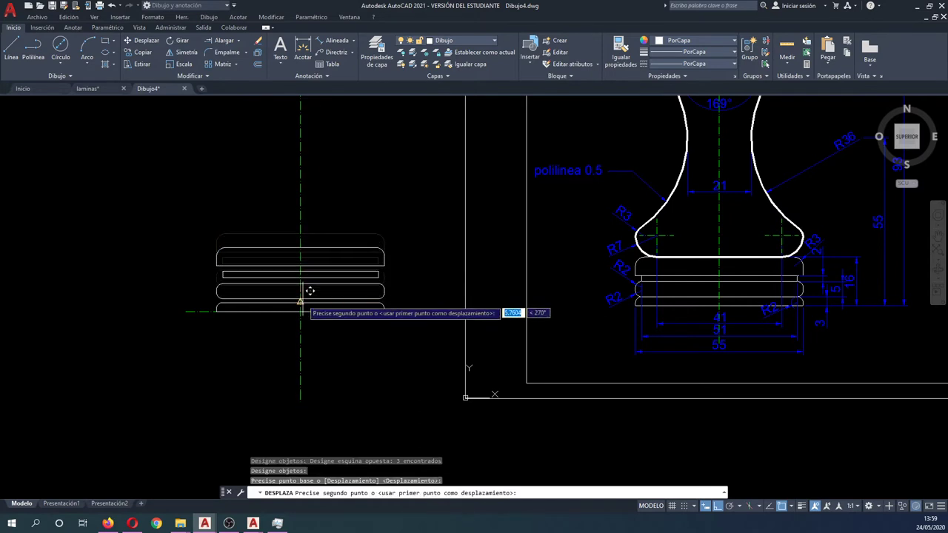
click(301, 302)
Lower the thin band and upper ring slightly onto the rings below.
key(Return)
click(302, 278)
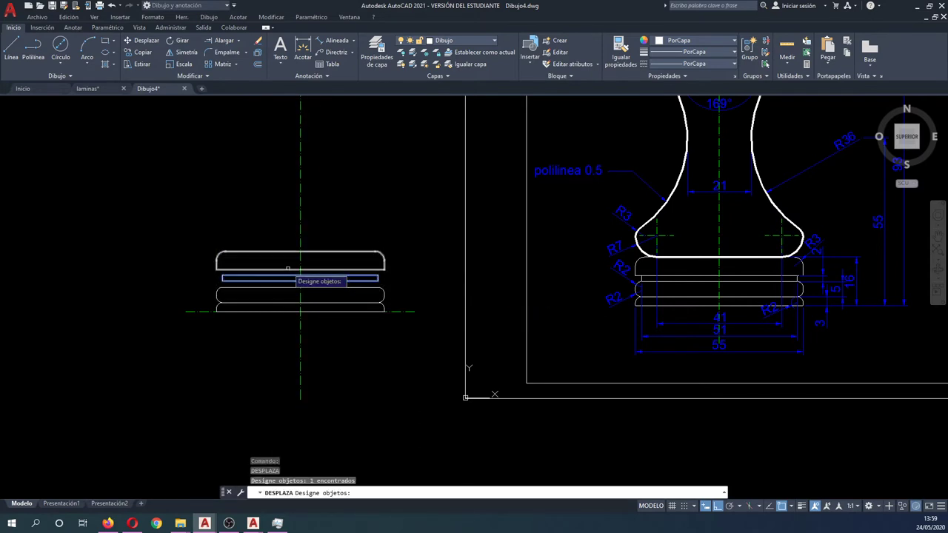
click(299, 271)
click(302, 266)
click(285, 272)
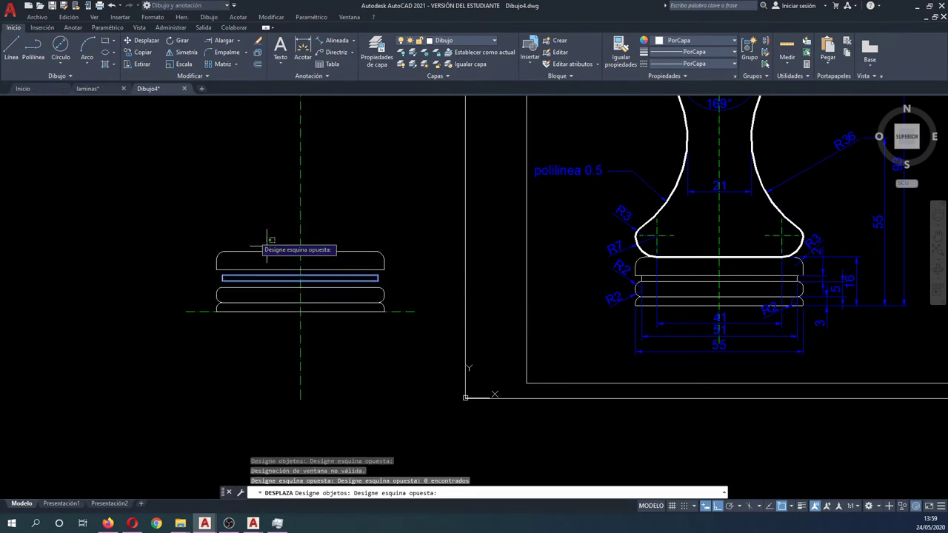
click(303, 269)
key(Return)
click(302, 276)
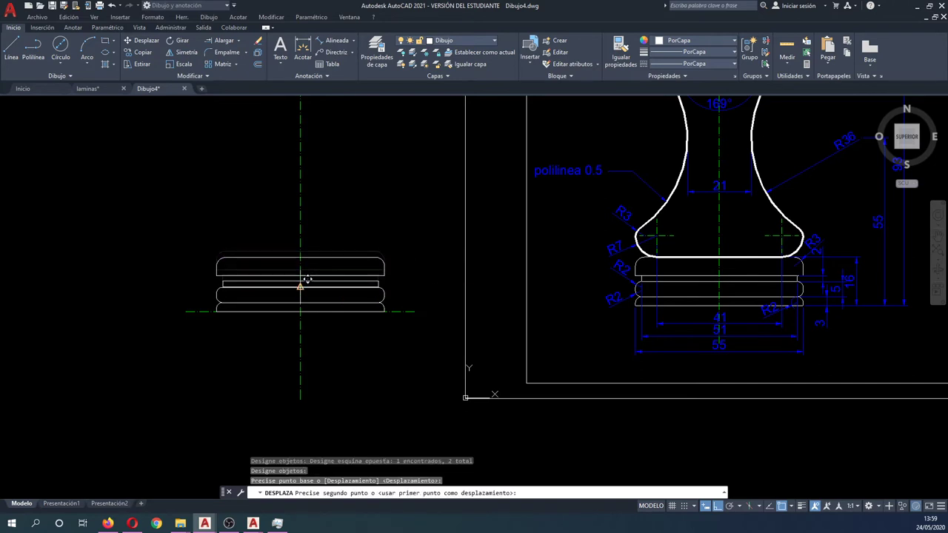
click(299, 283)
Drop the top rounded ring onto the band below and pan to show the drawing.
key(Return)
scroll(299, 283, up, 4)
click(303, 270)
key(Return)
click(300, 271)
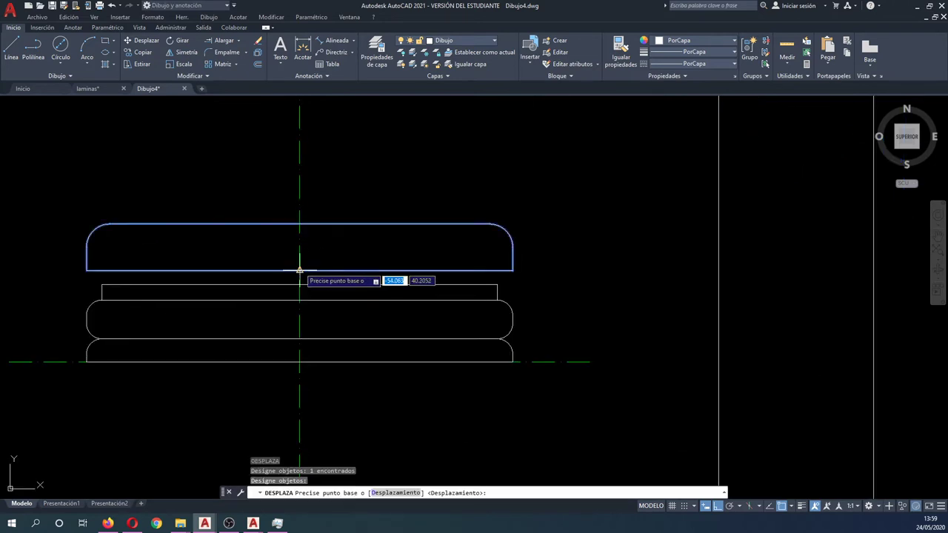
click(303, 277)
scroll(304, 274, down, 2)
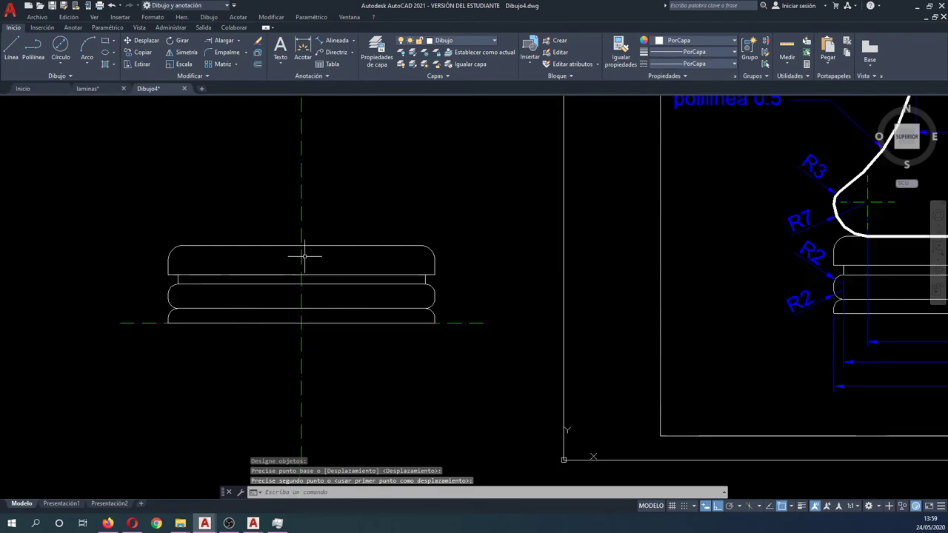
scroll(310, 256, down, 4)
middle_drag(311, 256, 308, 287)
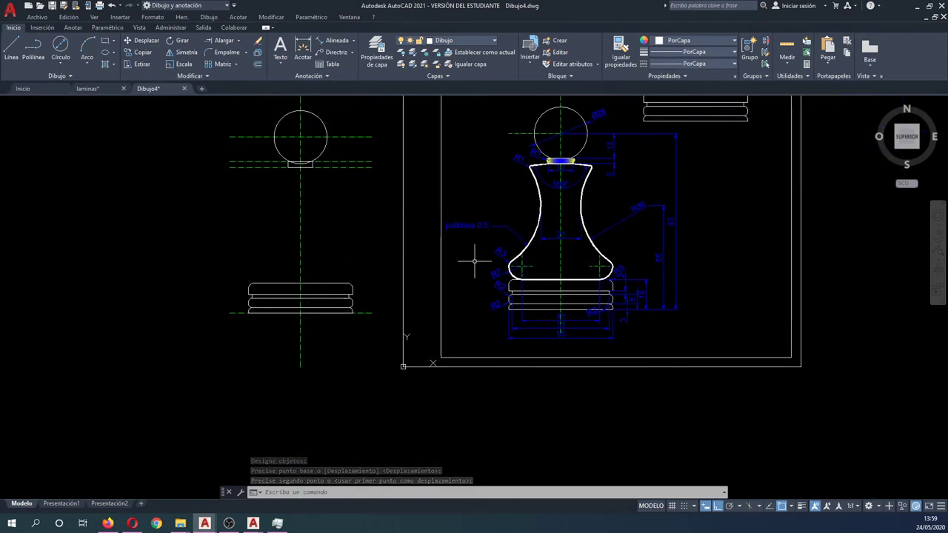
Copy the horizontal axis line 16 units higher and delete the original.
scroll(503, 265, up, 2)
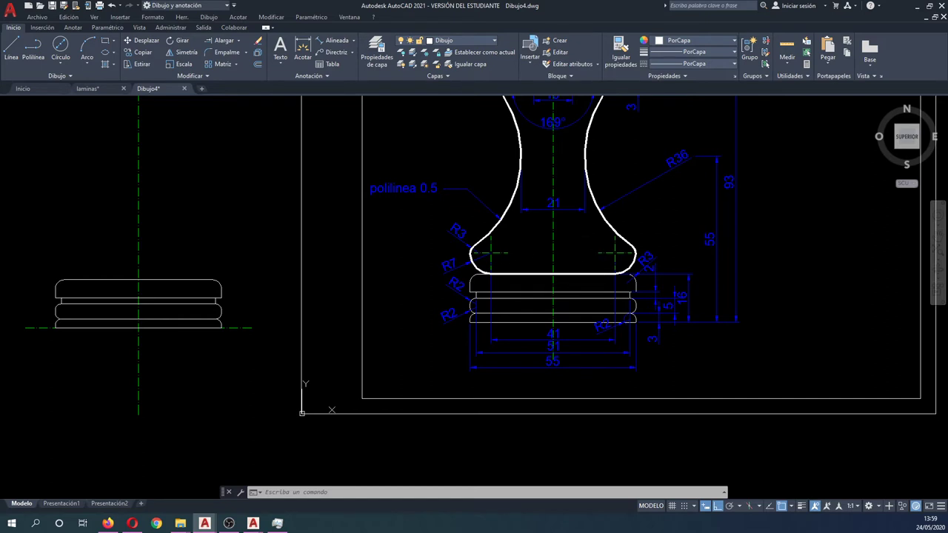
text(co)
key(Return)
click(271, 360)
click(239, 317)
key(Return)
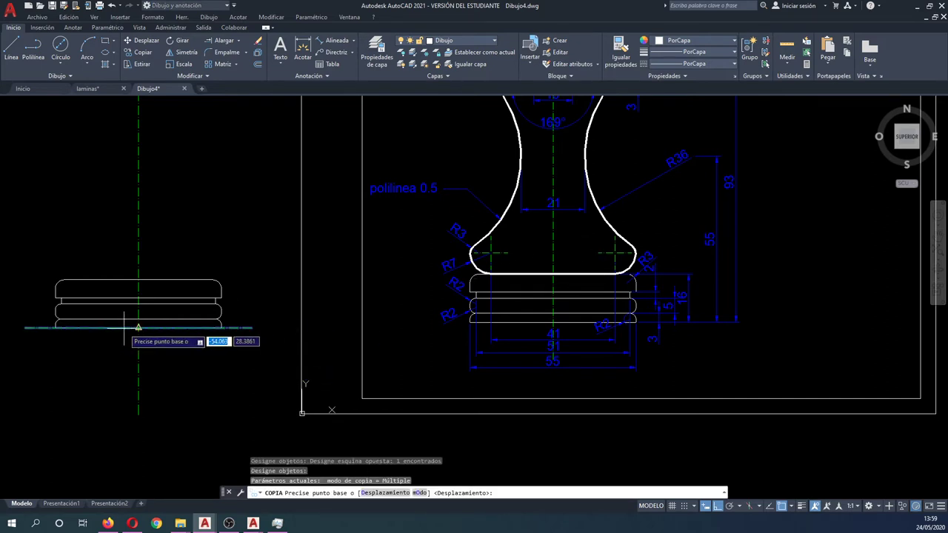
click(131, 328)
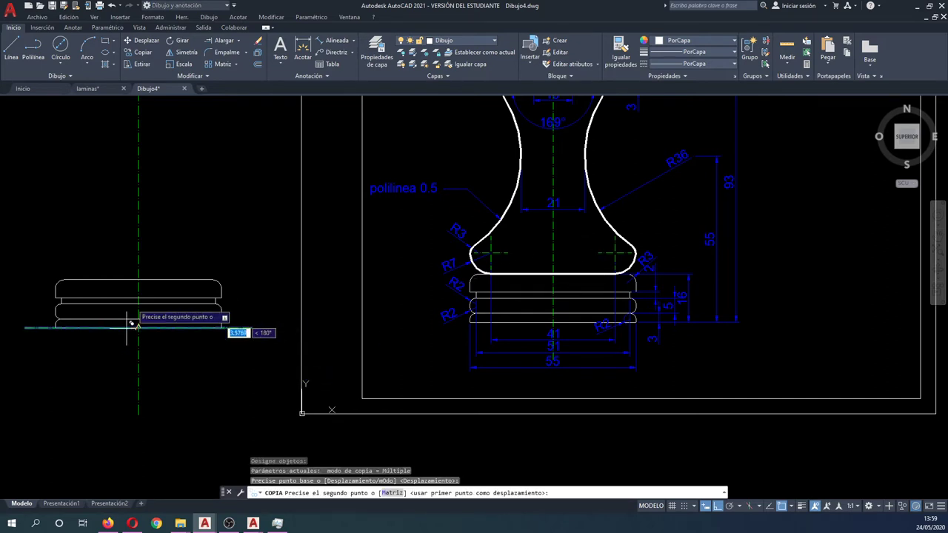
click(139, 280)
key(Escape)
click(35, 329)
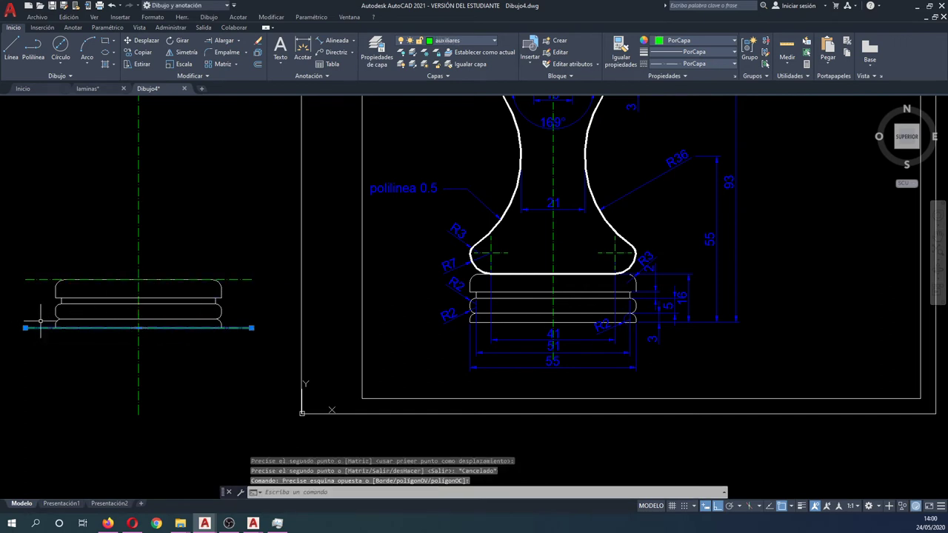
key(Delete)
text(d)
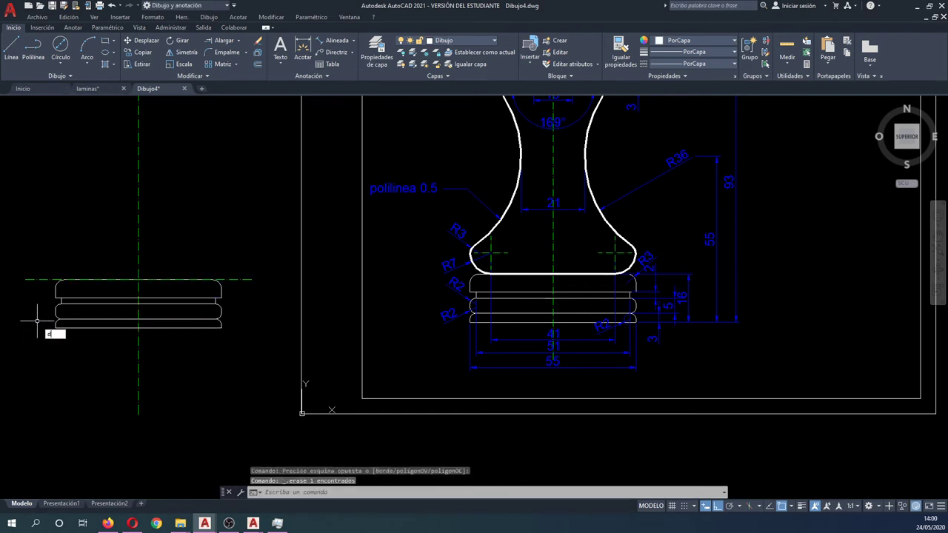
Move the new axis line up 3 units.
key(Return)
drag(37, 321, 96, 252)
key(Return)
click(72, 235)
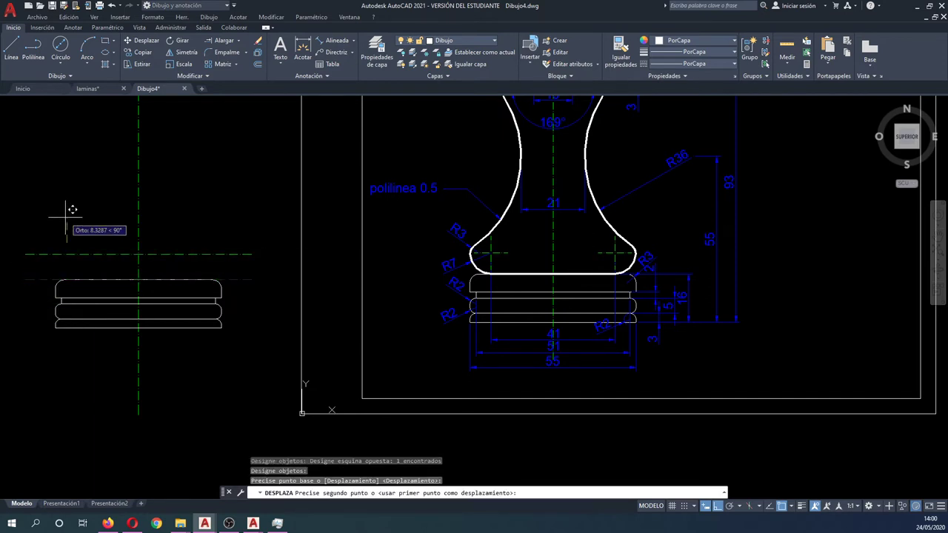
text(3)
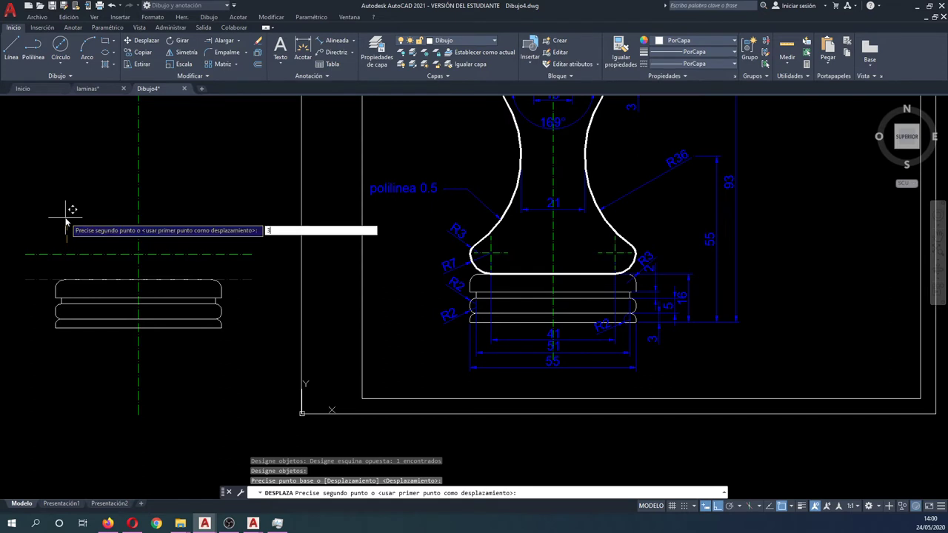
key(Return)
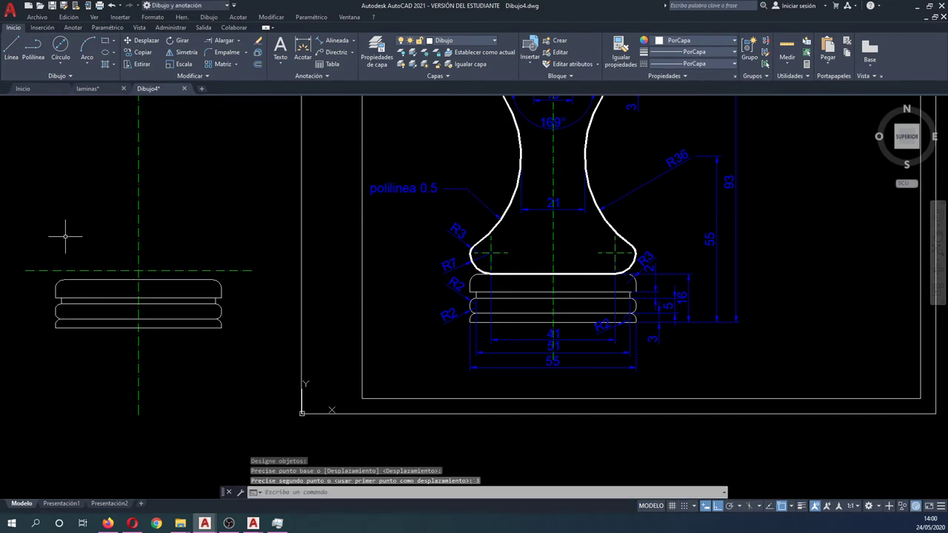
click(41, 275)
click(34, 259)
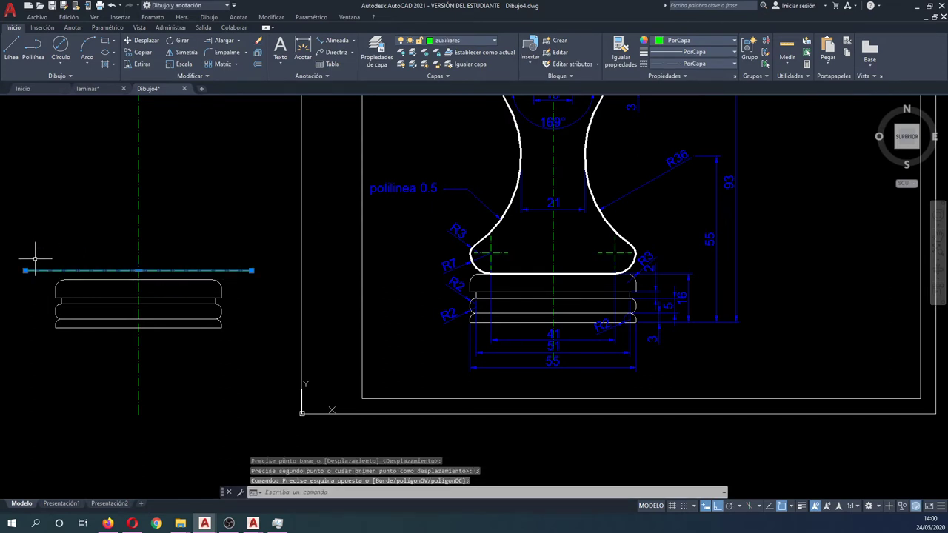
Erase and restore the axis line, then move it up 7 units.
key(Delete)
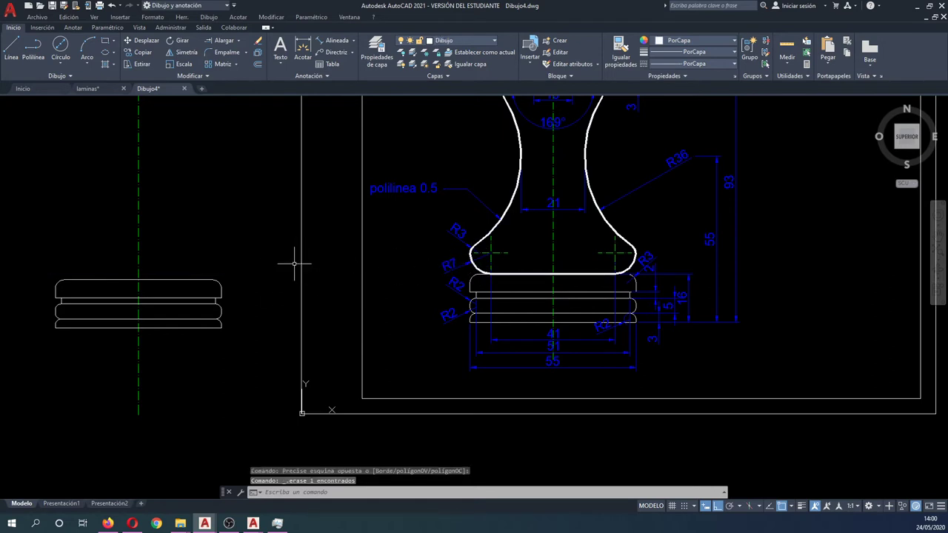
key(ctrl+z)
key(ctrl+z)
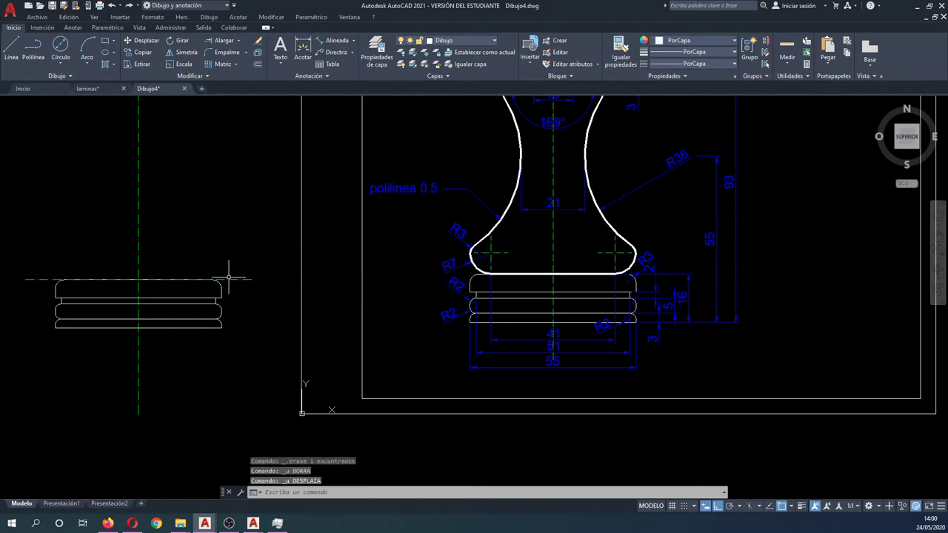
text(d)
key(Return)
key(Return)
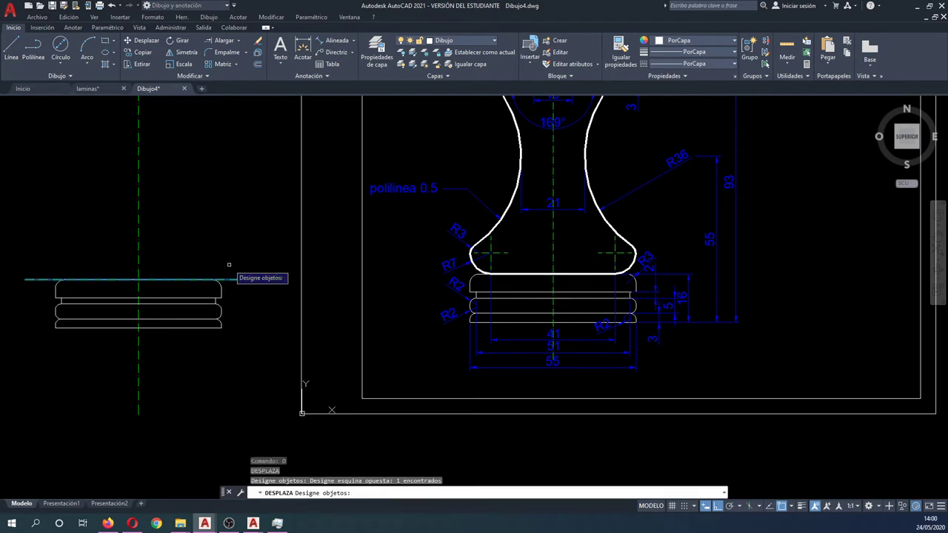
click(226, 265)
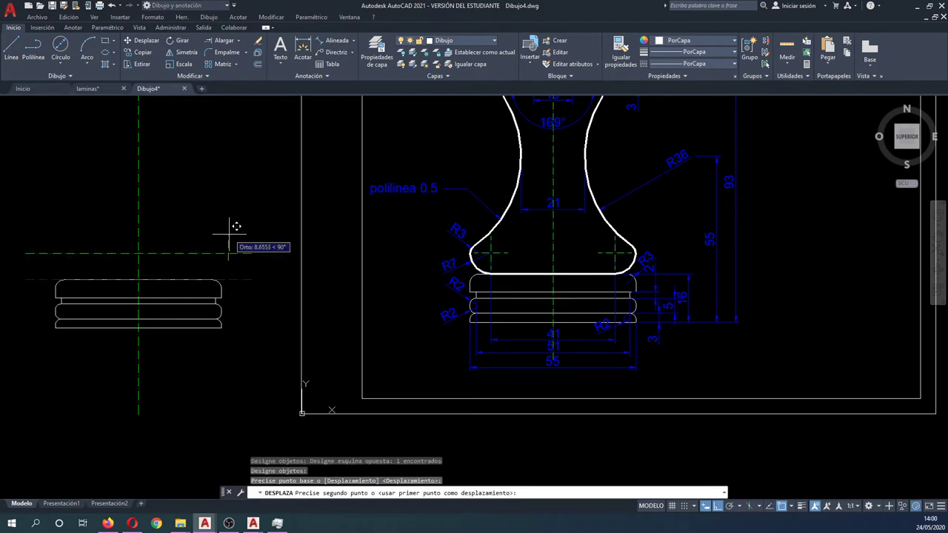
text(7)
key(Return)
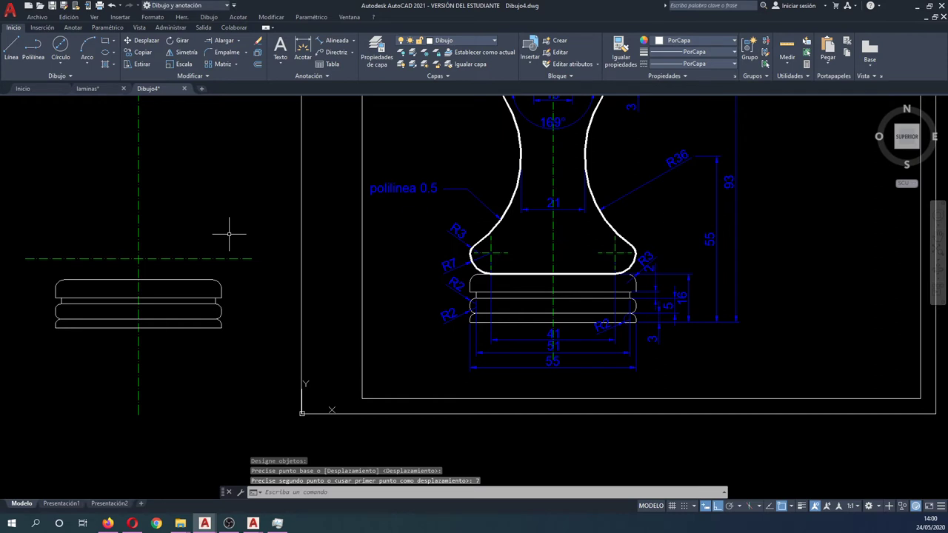
text(c)
key(Return)
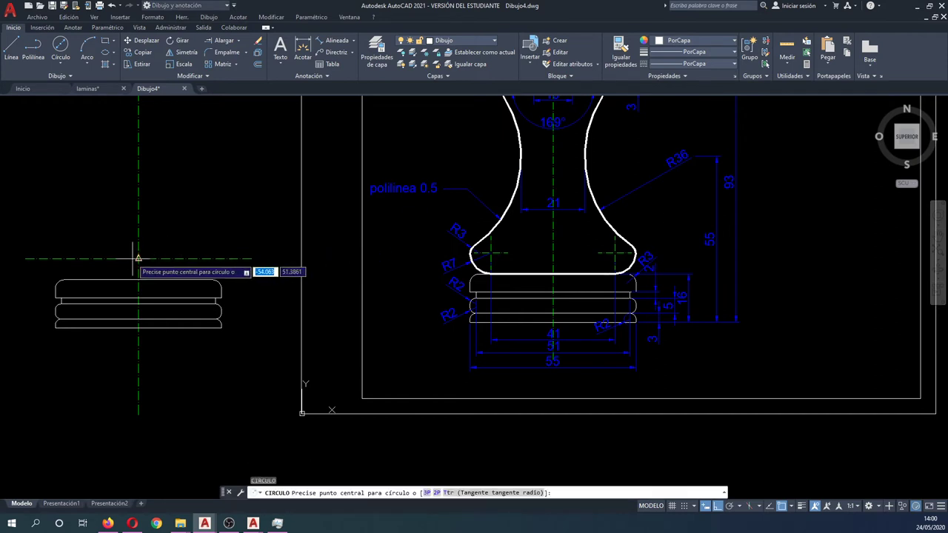
Draw a 41-diameter circle centred at the axis crossing.
click(138, 258)
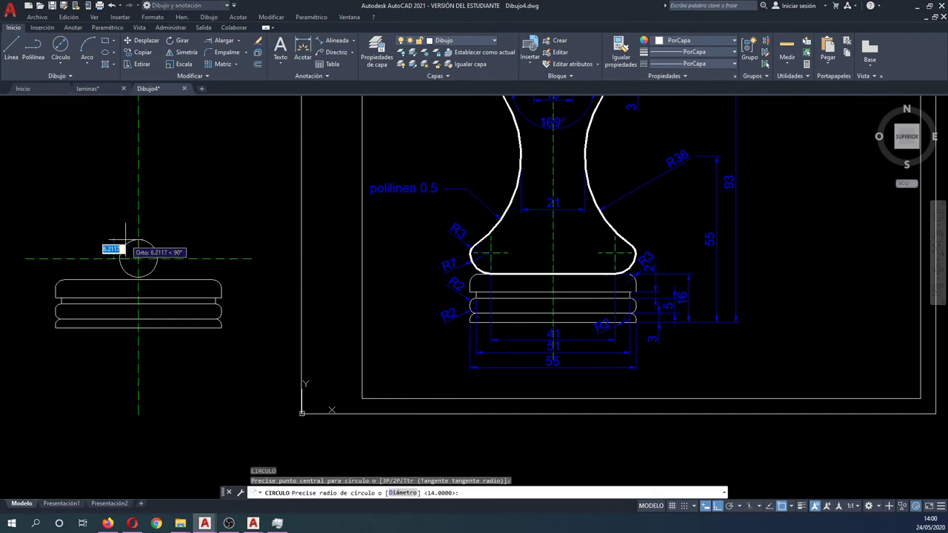
key(Escape)
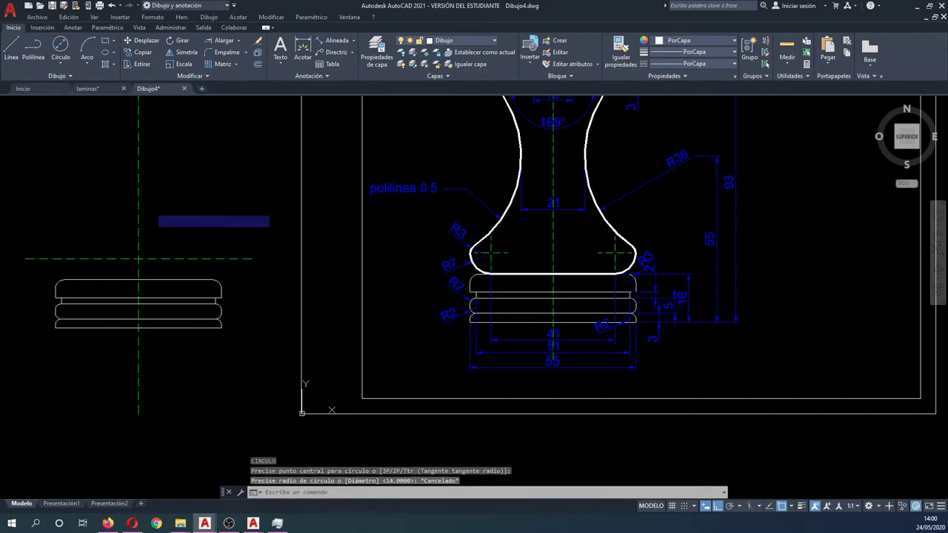
key(Return)
click(138, 258)
text(d)
key(Return)
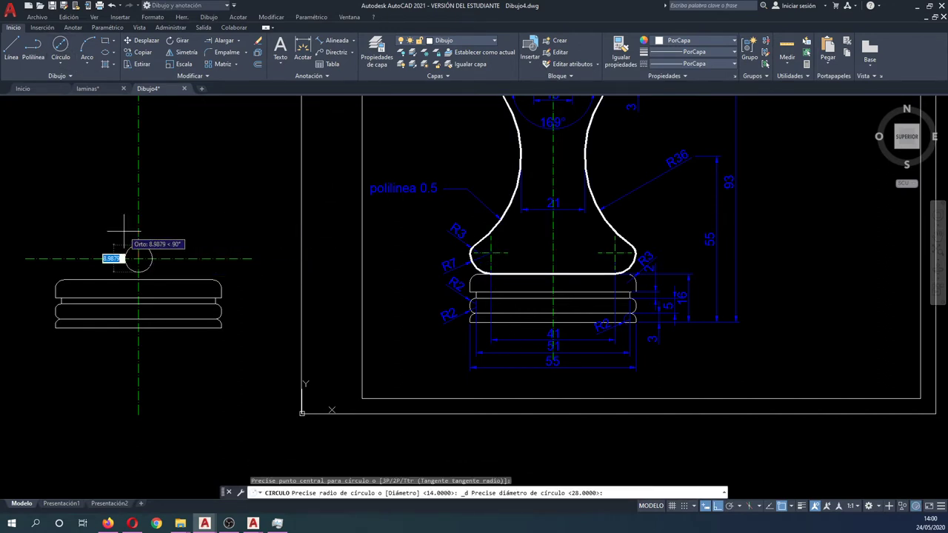
text(41)
key(Return)
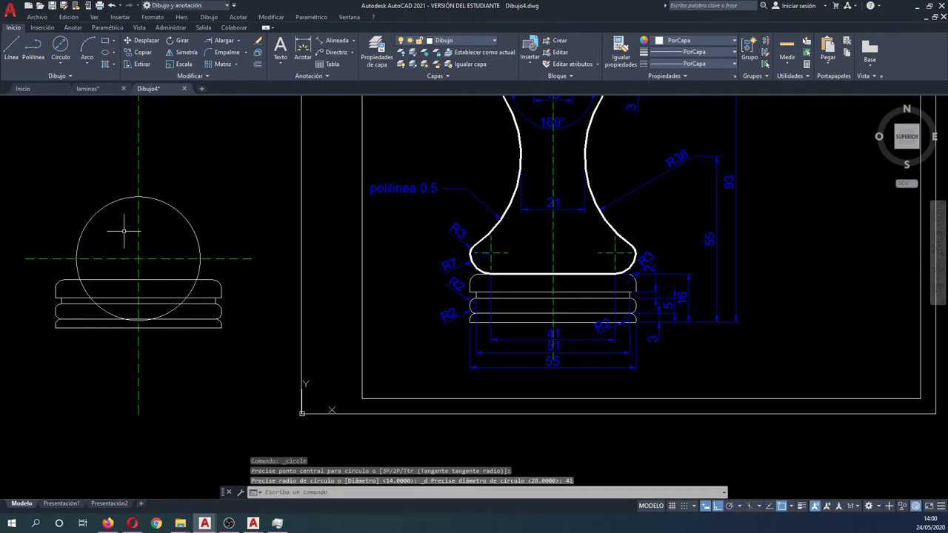
Trial-trim the axis segment against the big circle, then undo the trim.
text(rr)
key(Return)
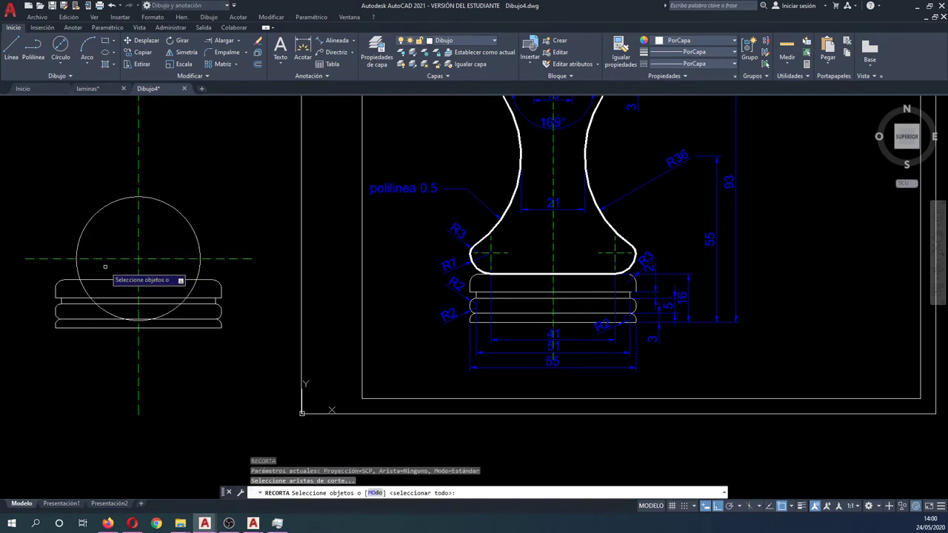
click(105, 267)
click(67, 268)
key(Return)
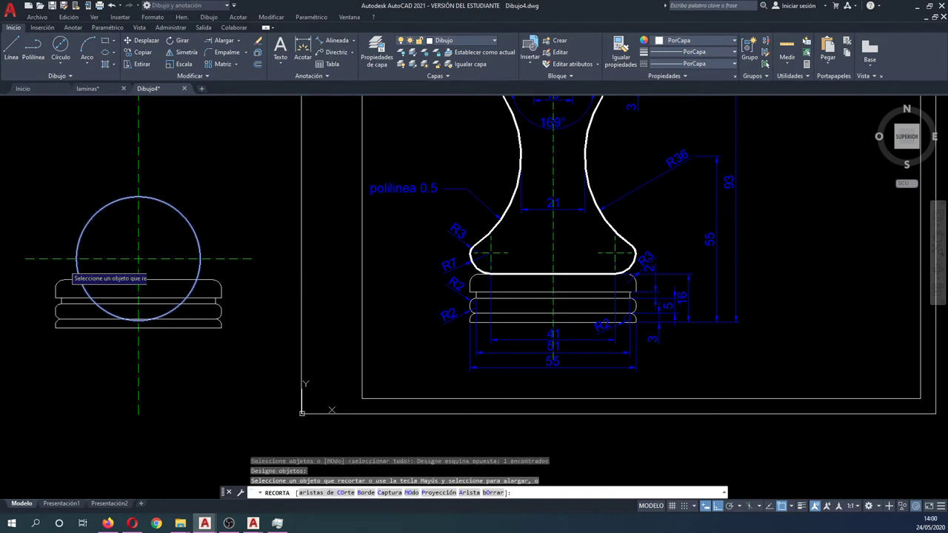
click(64, 265)
click(227, 270)
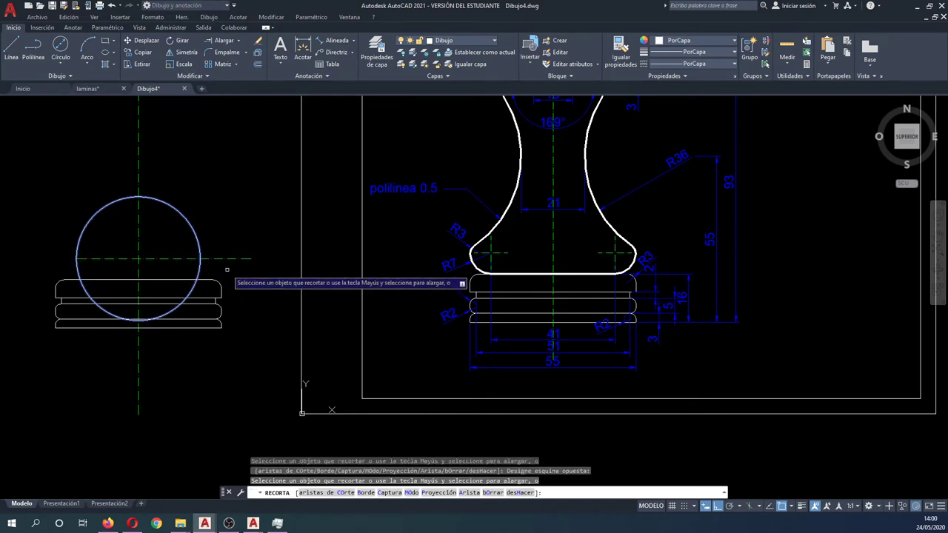
text(h)
key(Return)
key(Escape)
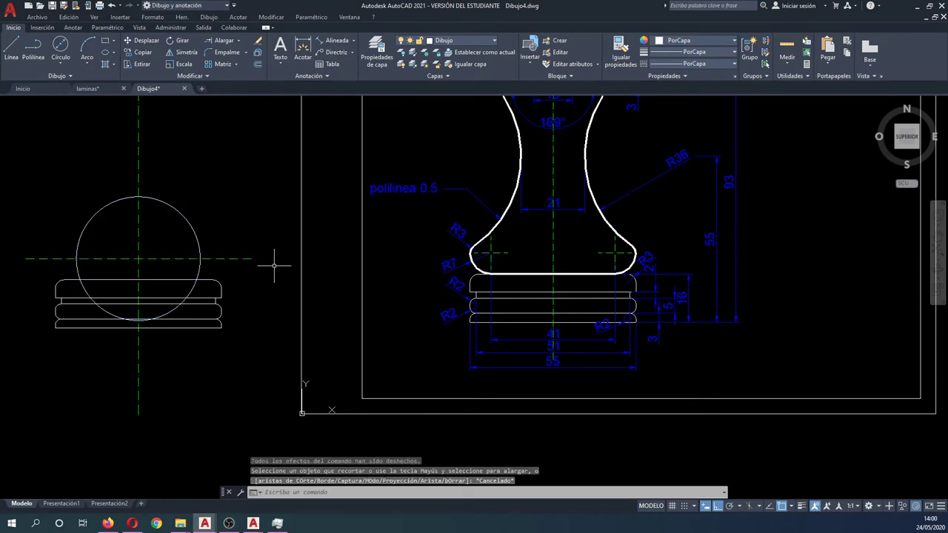
Draw radius-7 circles at the left and right axis intersections.
text(c)
key(Return)
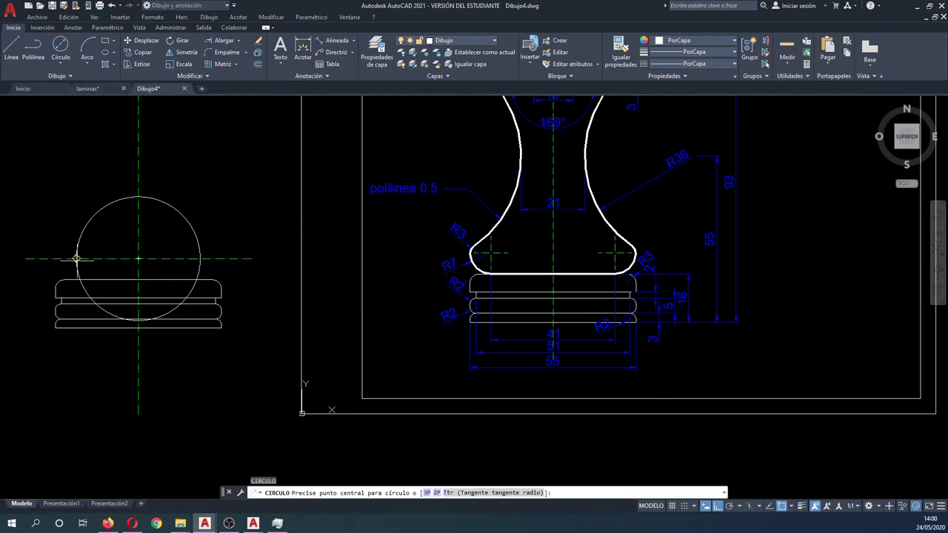
click(76, 258)
text(7)
key(Return)
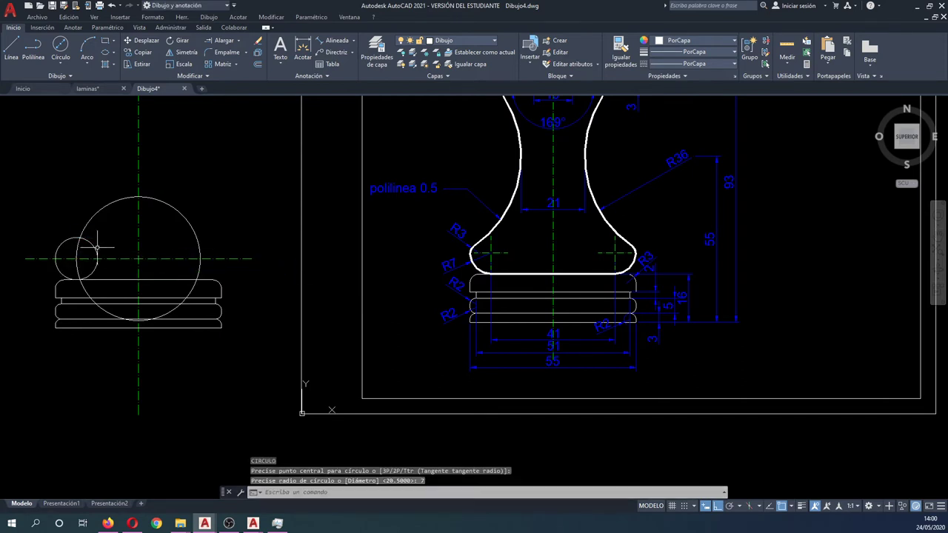
key(Return)
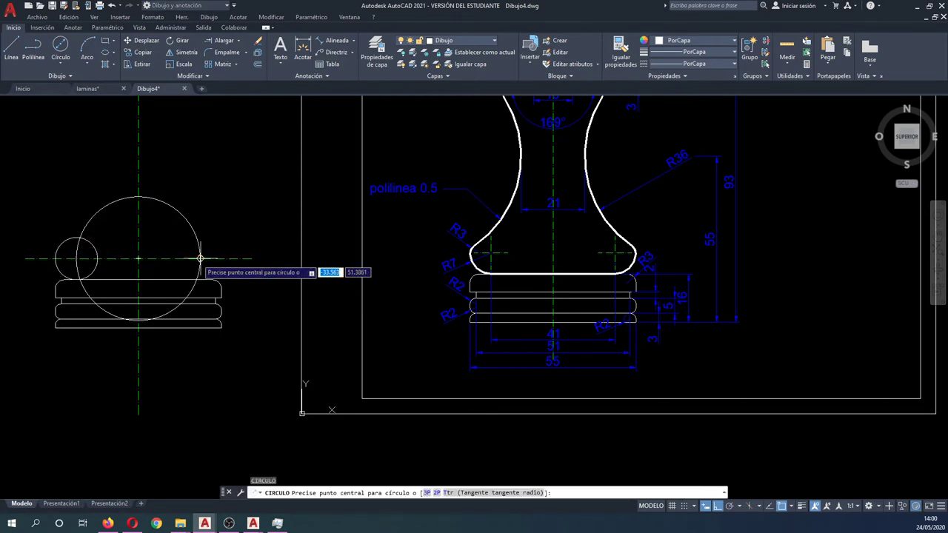
click(200, 259)
text(7)
key(Return)
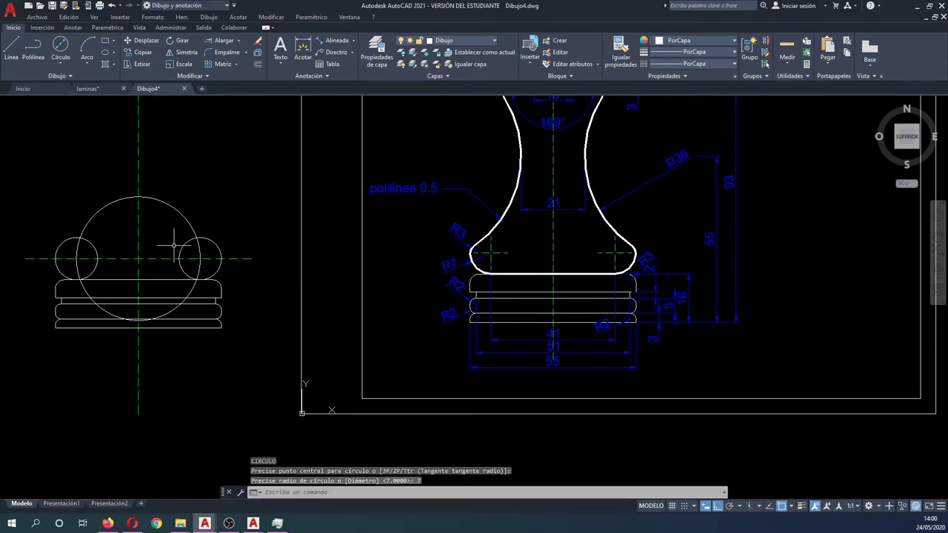
key(Escape)
click(162, 200)
click(157, 175)
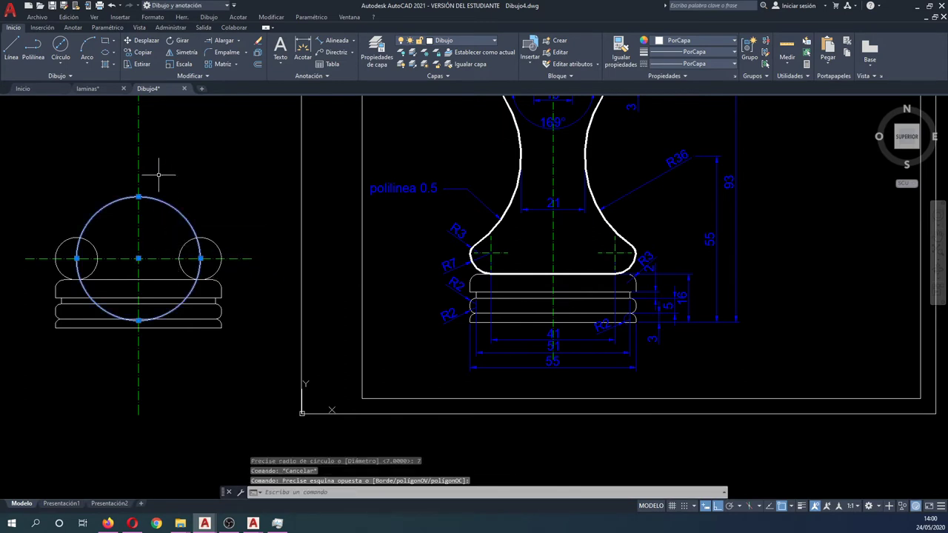
Erase the large circle and start a trim using the left small circle as an edge.
key(Delete)
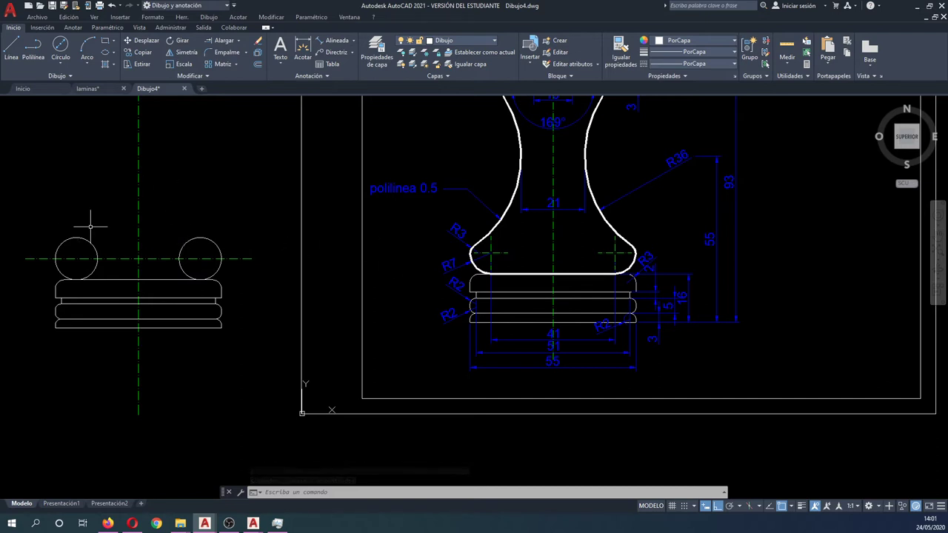
text(tr)
key(Return)
click(75, 245)
click(75, 230)
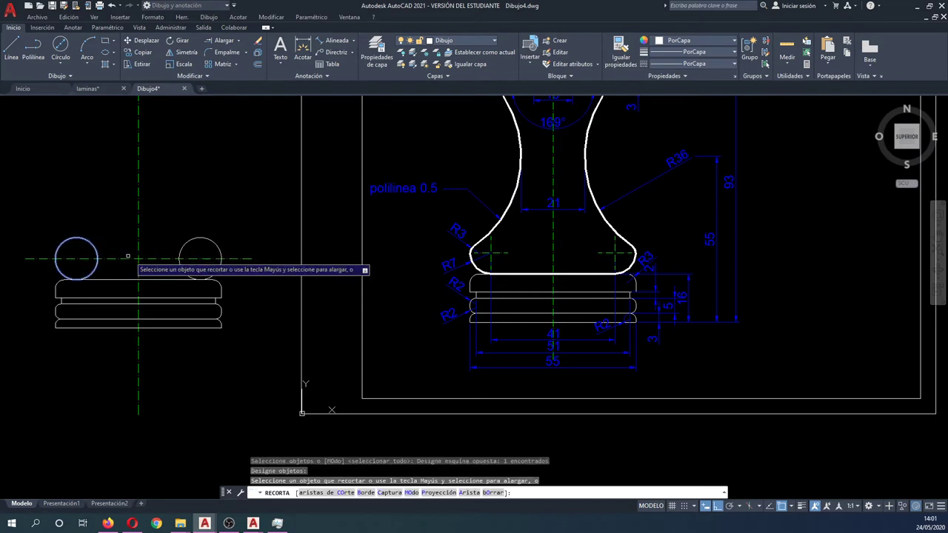
key(Escape)
Pick both small circles as trim cutting edges, then cancel the trim.
key(Return)
click(166, 251)
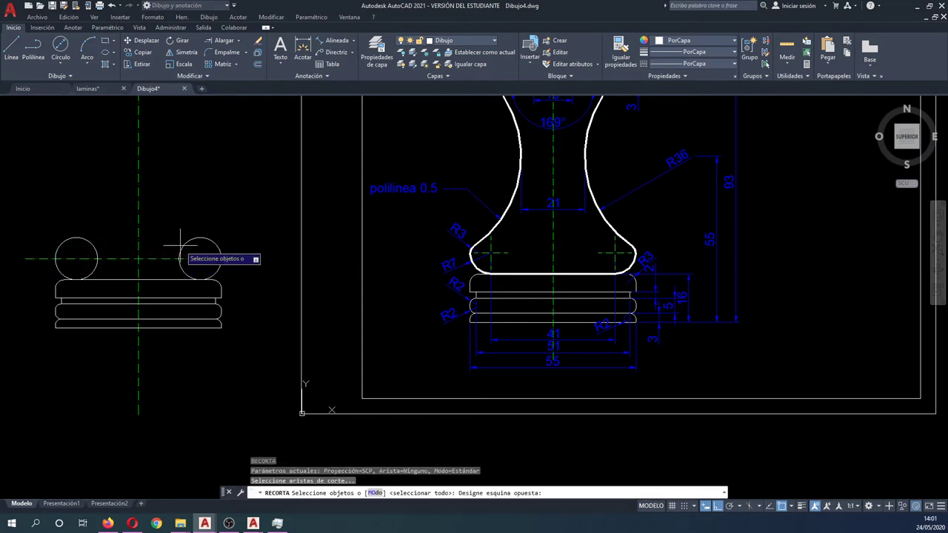
click(256, 261)
click(267, 263)
click(176, 232)
click(101, 245)
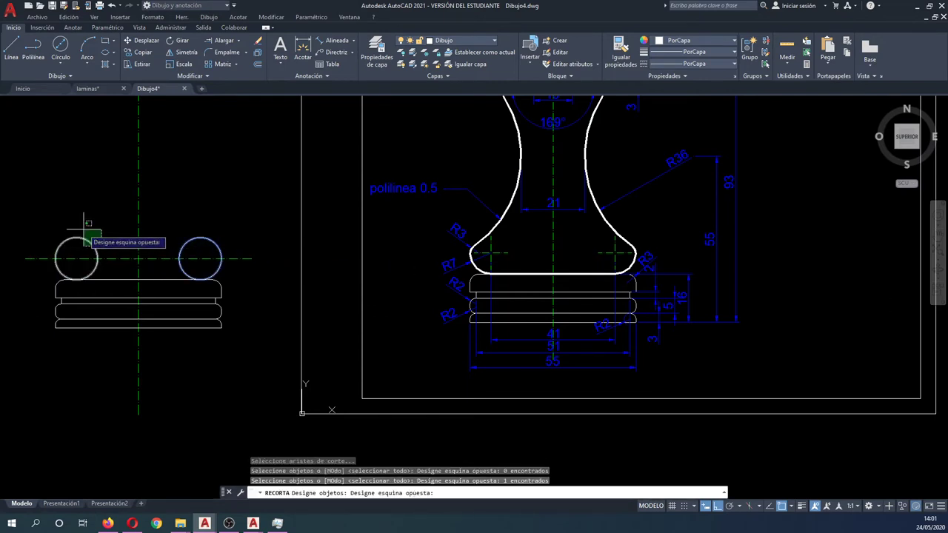
click(89, 227)
key(Return)
key(Escape)
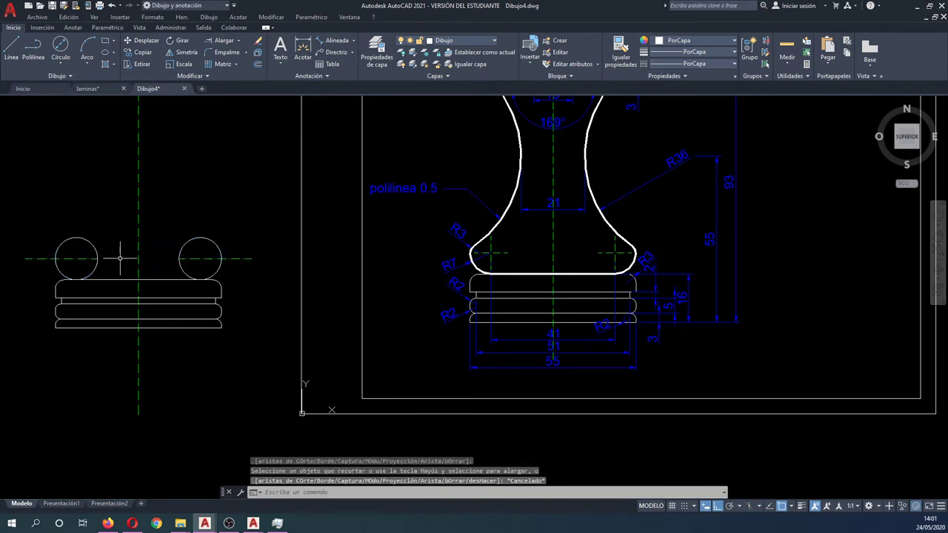
key(Escape)
key(Escape)
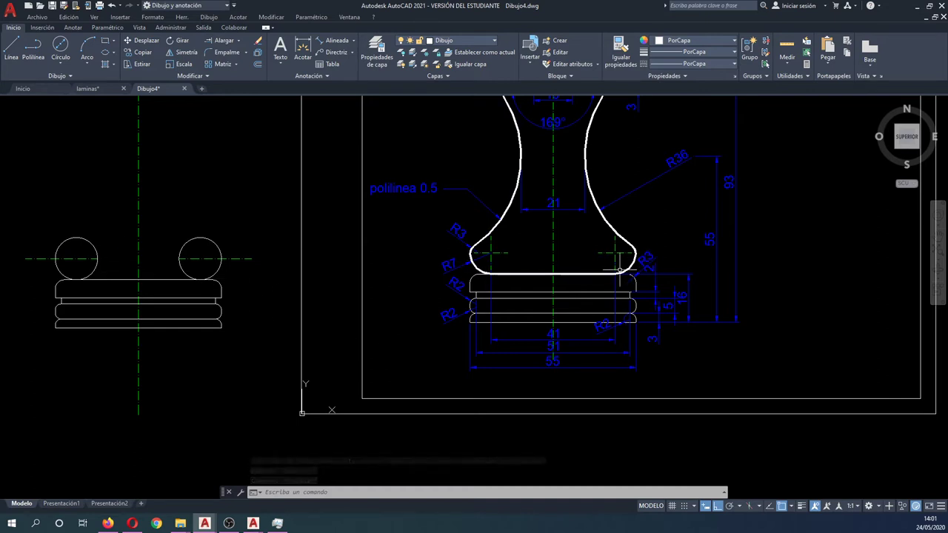
Draw a horizontal polyline rightward from the axis just below the head's collar.
middle_drag(572, 245, 592, 272)
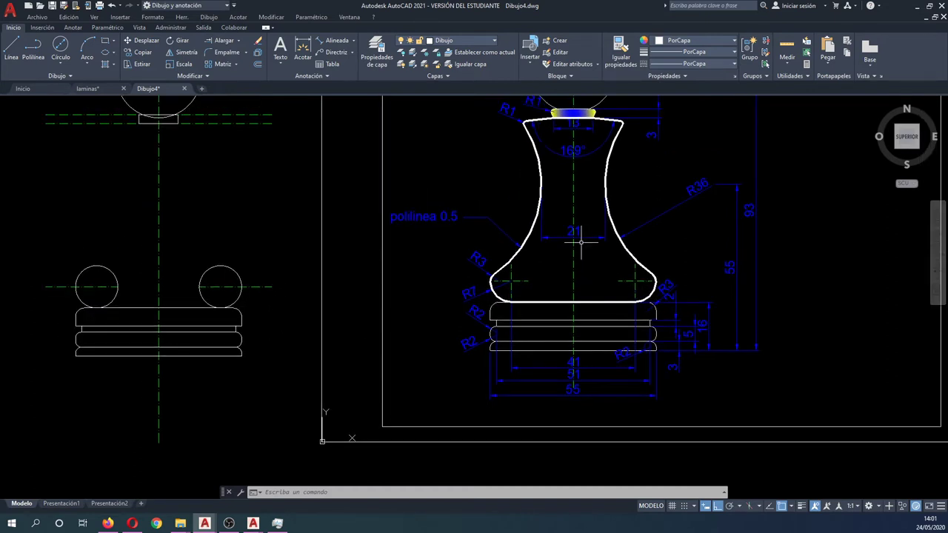
scroll(577, 123, up, 2)
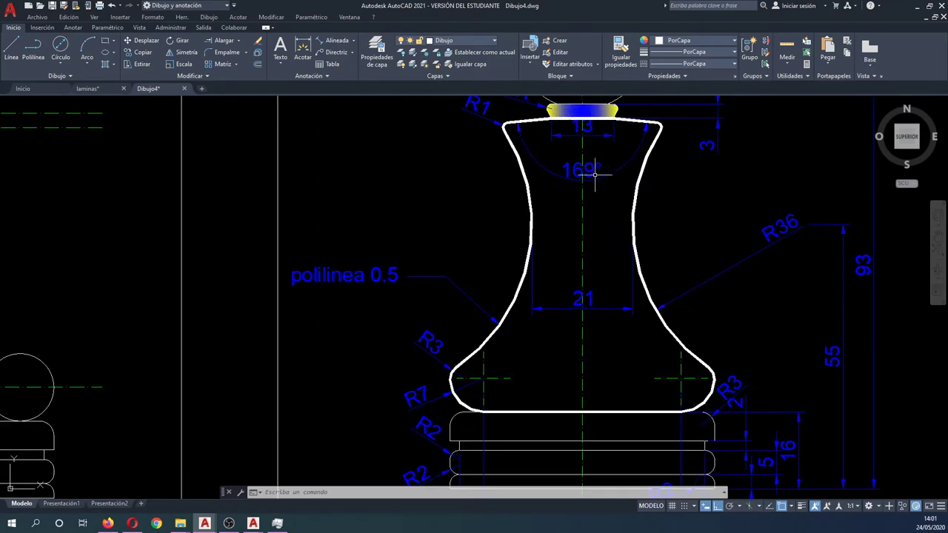
scroll(556, 229, down, 2)
middle_drag(284, 203, 351, 217)
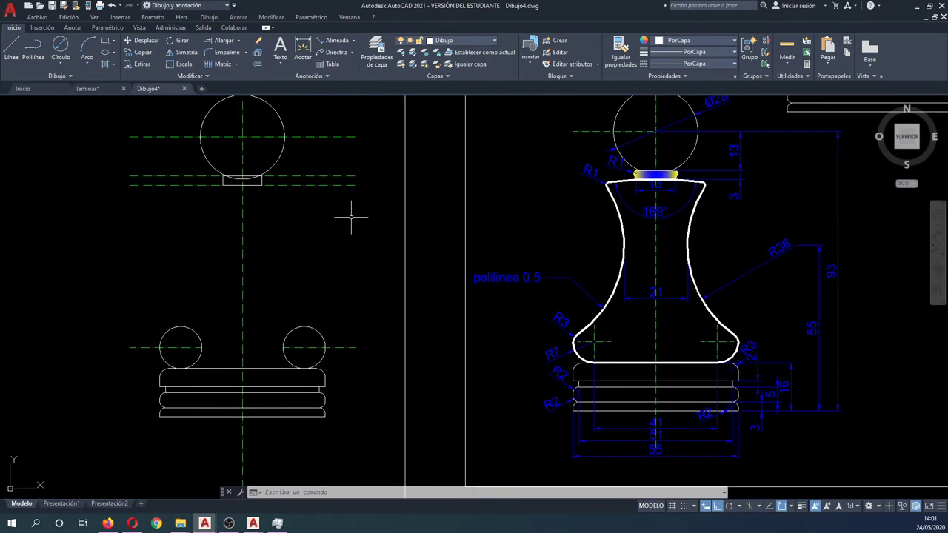
text(qa)
key(Return)
click(242, 184)
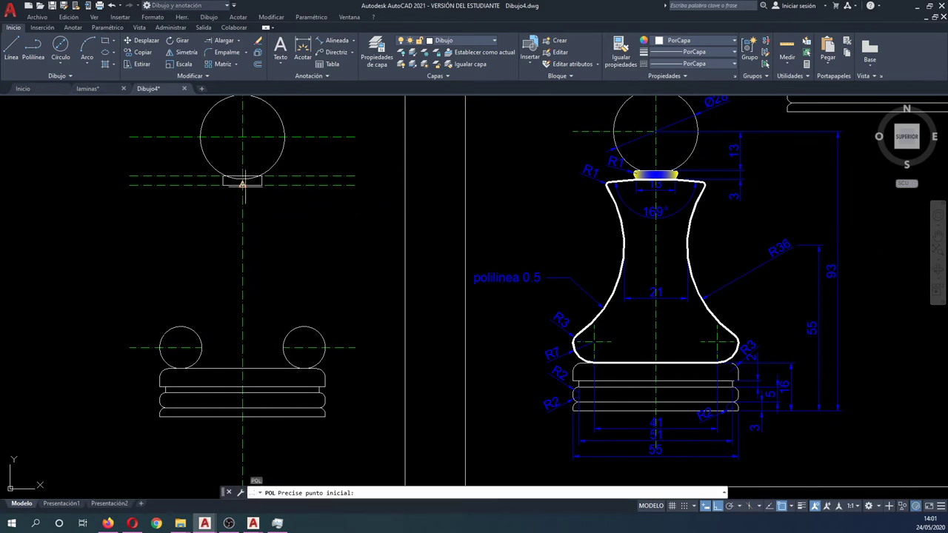
click(377, 191)
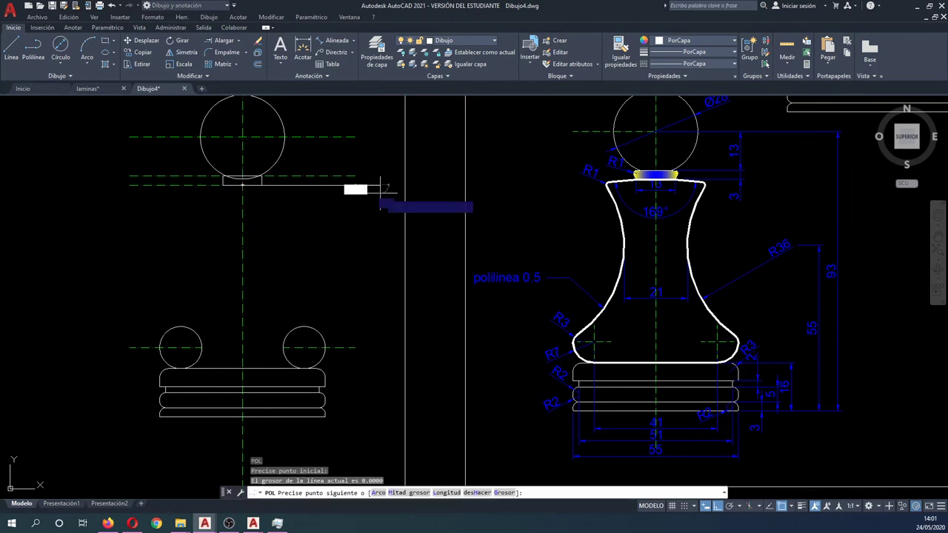
key(Escape)
Try copying the new horizontal line, then cancel and deselect it.
text(c)
key(Return)
click(369, 194)
click(360, 180)
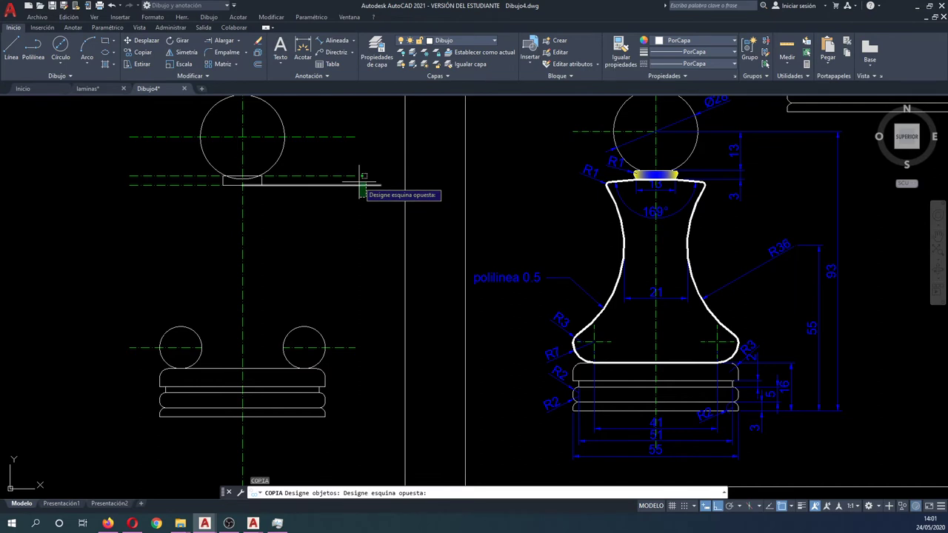
key(Return)
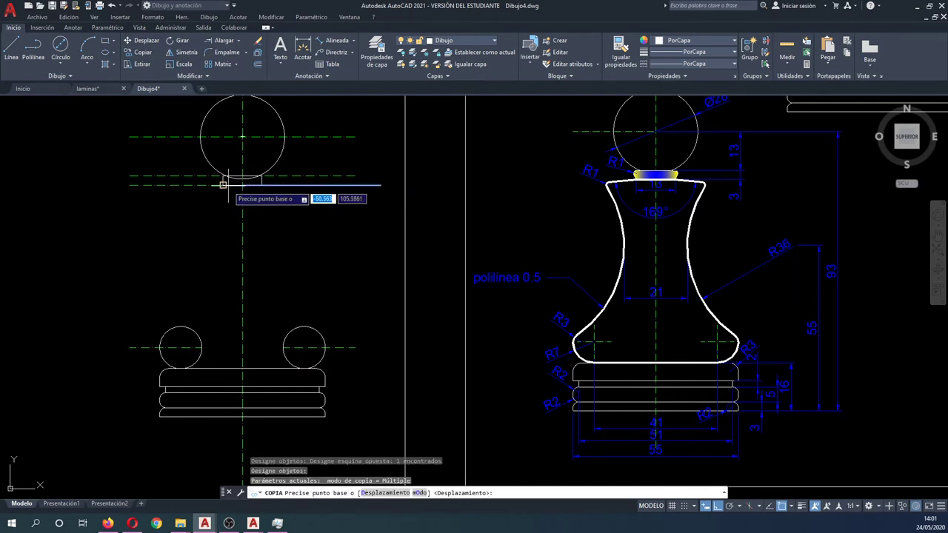
key(Escape)
click(293, 187)
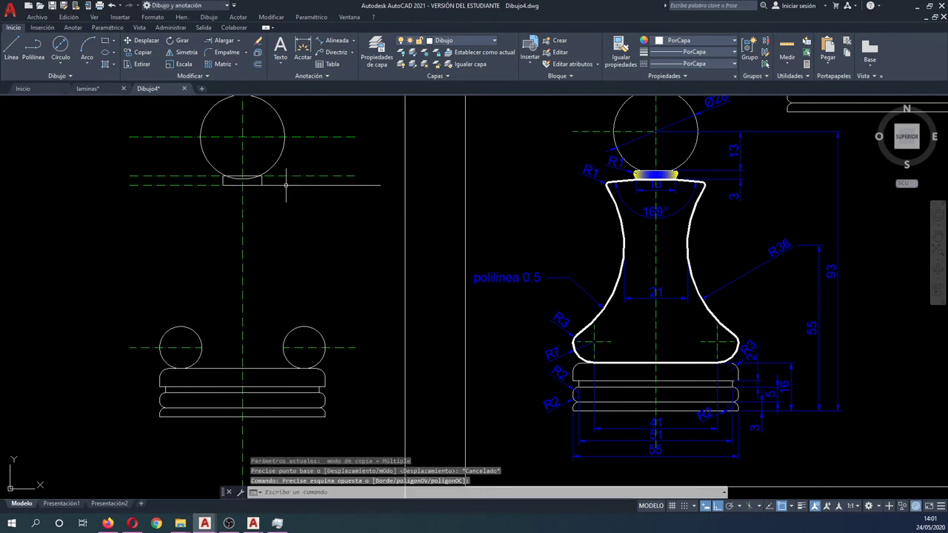
click(281, 185)
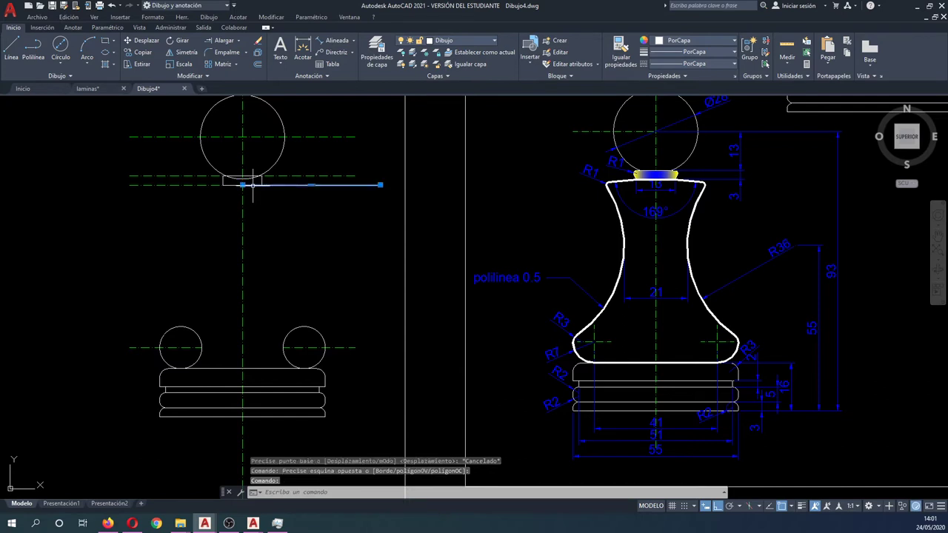
mouse_move(252, 185)
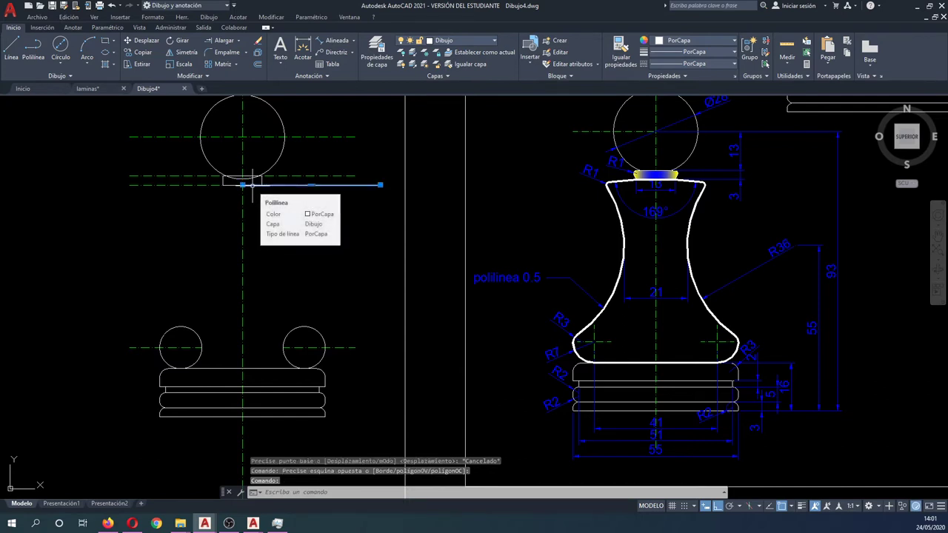
key(Escape)
key(Escape)
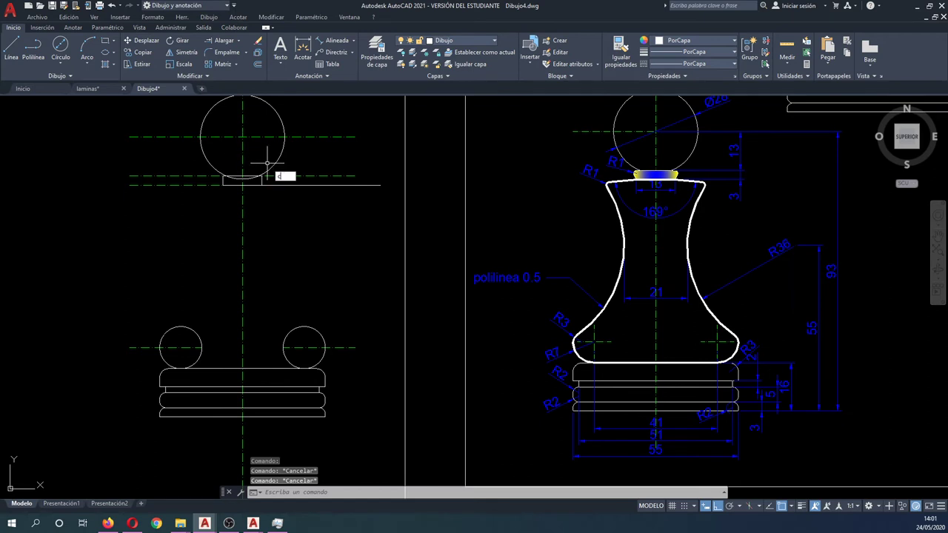
Copy the line again from a base point on the axis, then abandon the copy.
text(o)
key(Return)
click(324, 180)
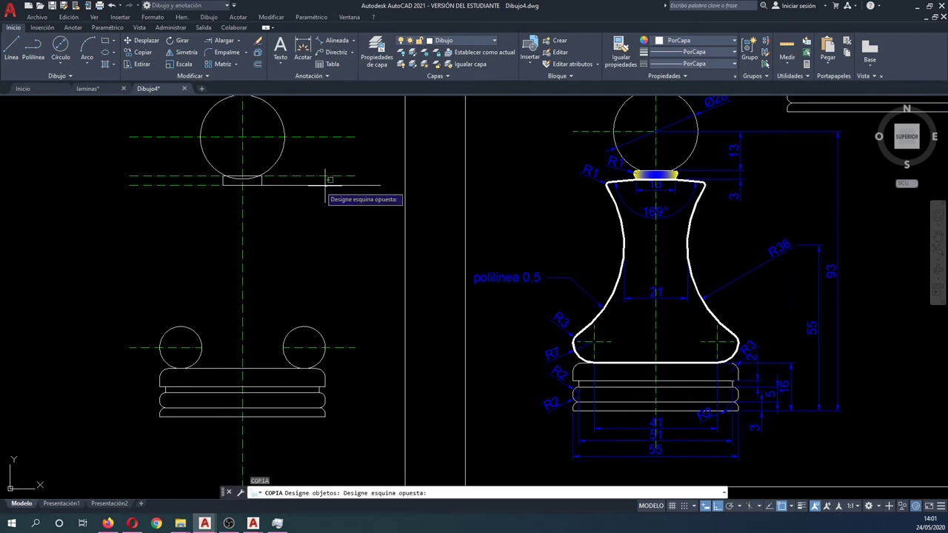
click(332, 190)
click(328, 186)
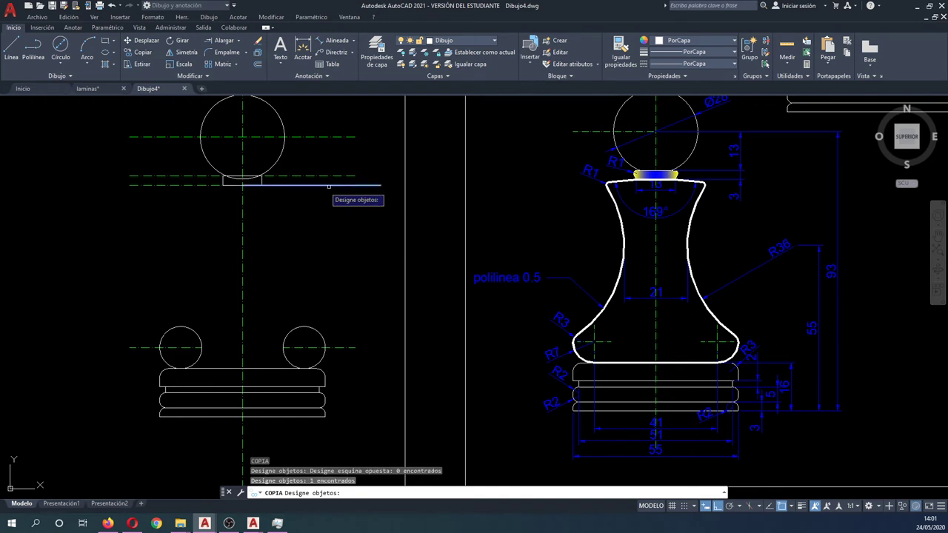
key(Return)
click(245, 185)
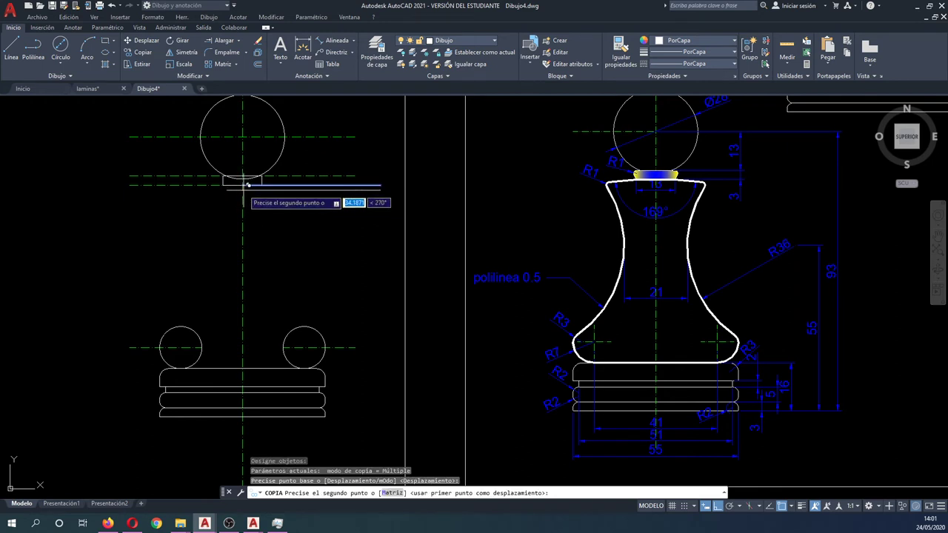
click(244, 186)
key(Escape)
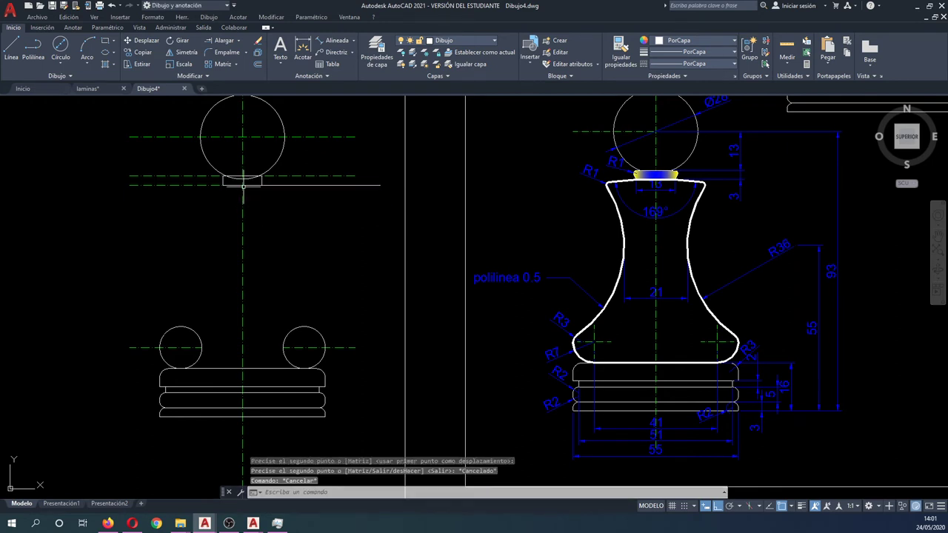
text(gi)
key(Return)
Rotate the horizontal line below the collar by -169° about its point on the axis.
click(243, 185)
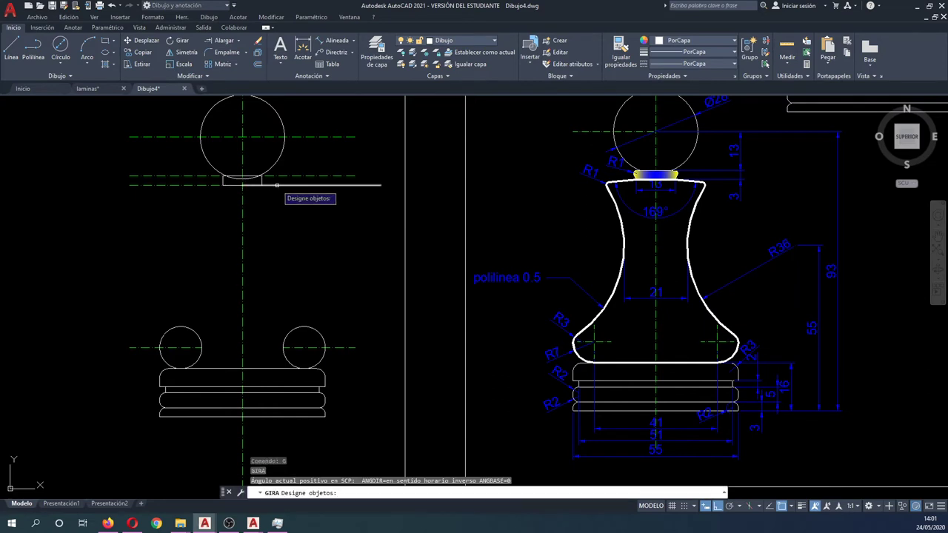
key(Return)
click(243, 185)
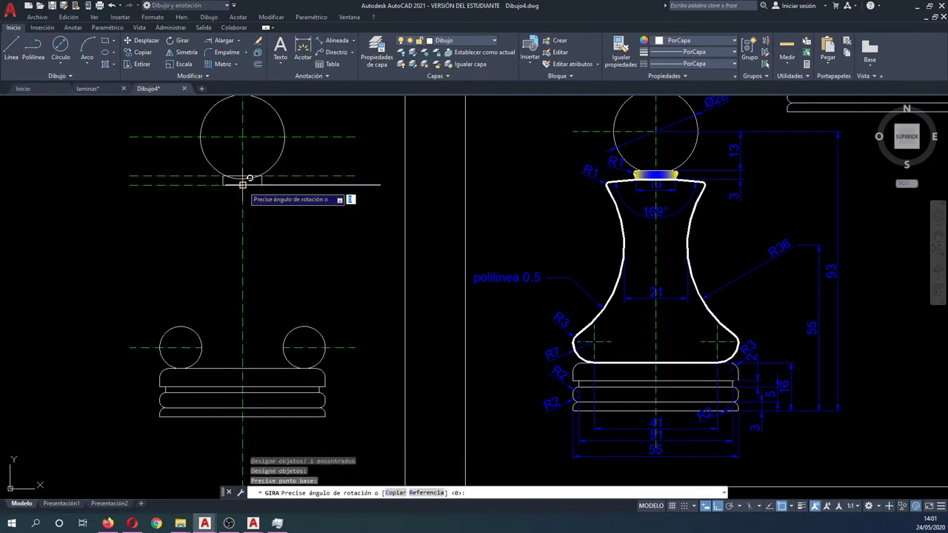
text(-169)
key(Return)
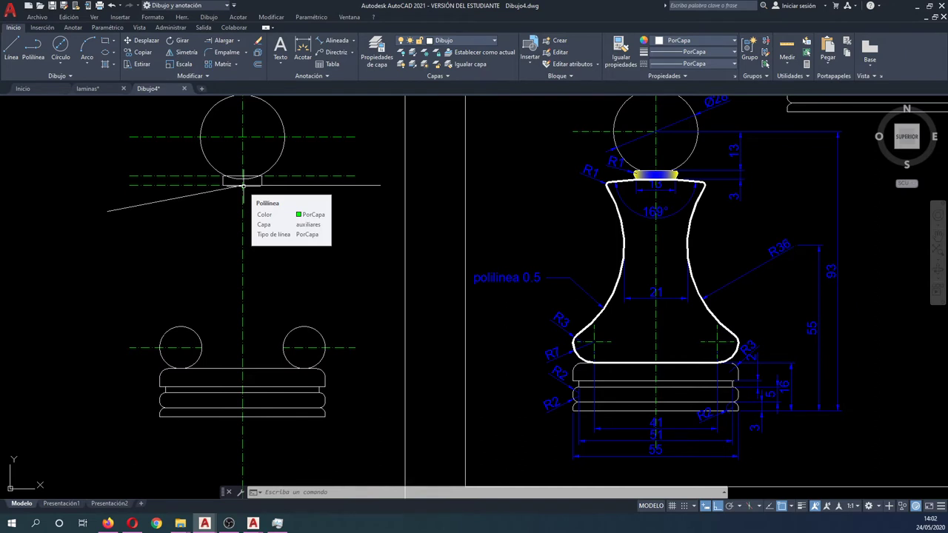
Rotate both lines by -5.5° about their meeting point on the axis.
text(g)
key(Return)
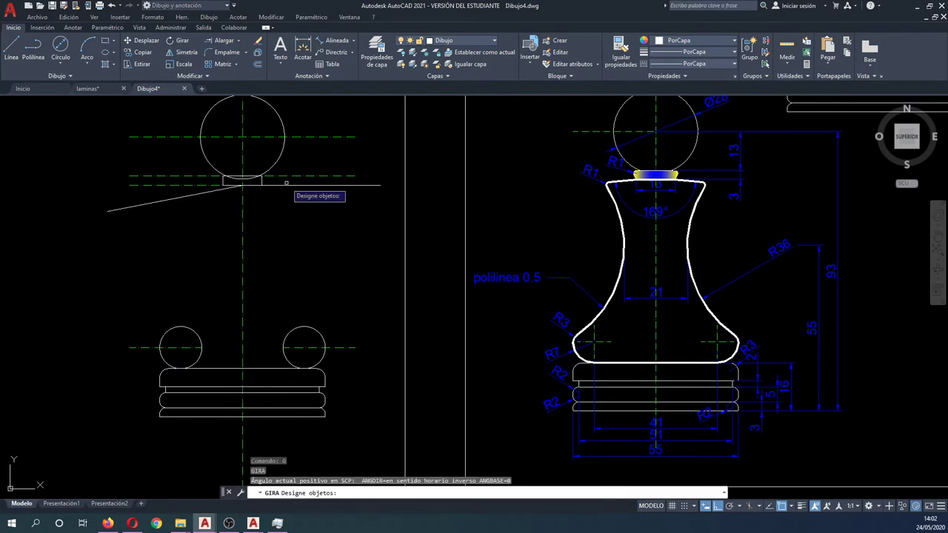
click(286, 185)
click(236, 187)
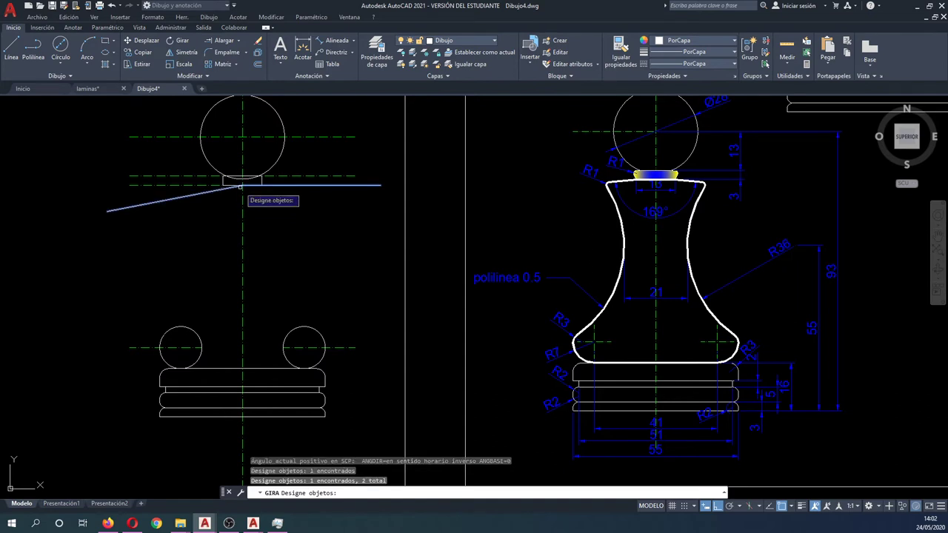
key(Return)
click(242, 185)
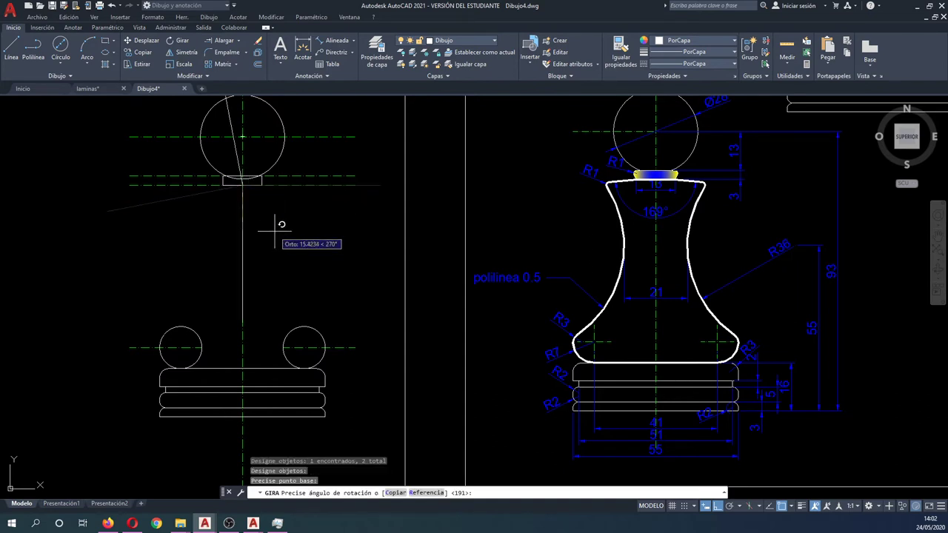
text(-5.5)
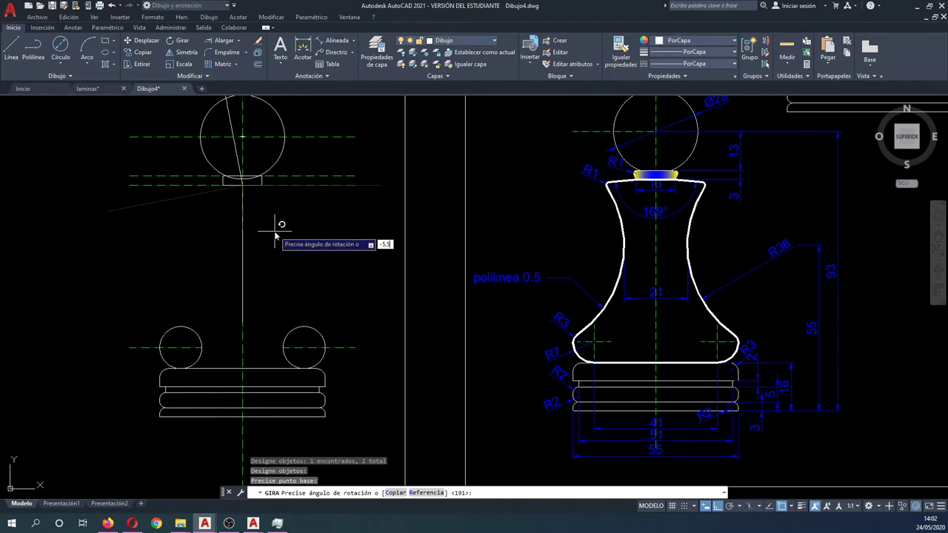
key(Return)
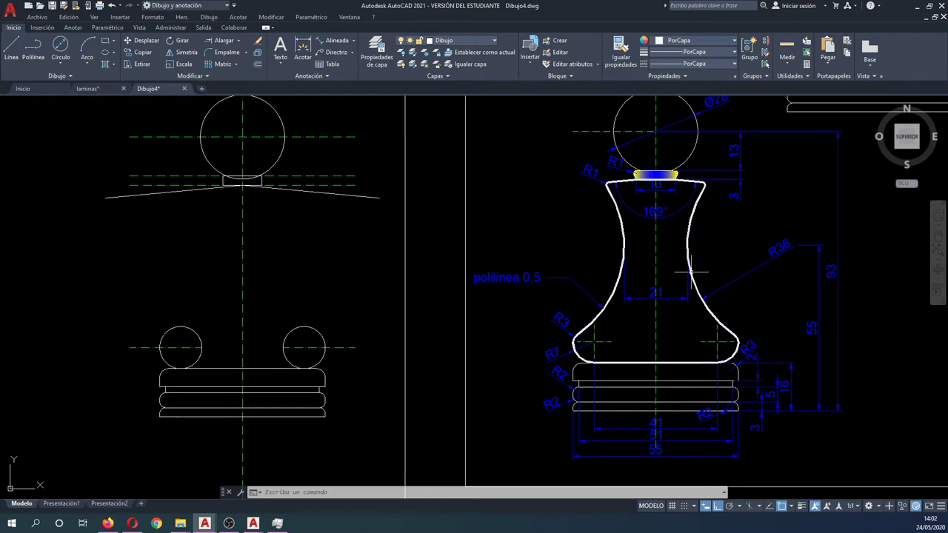
Copy the vertical centreline 10.5 units to the right to mark half the 21-wide neck.
text(co)
key(Return)
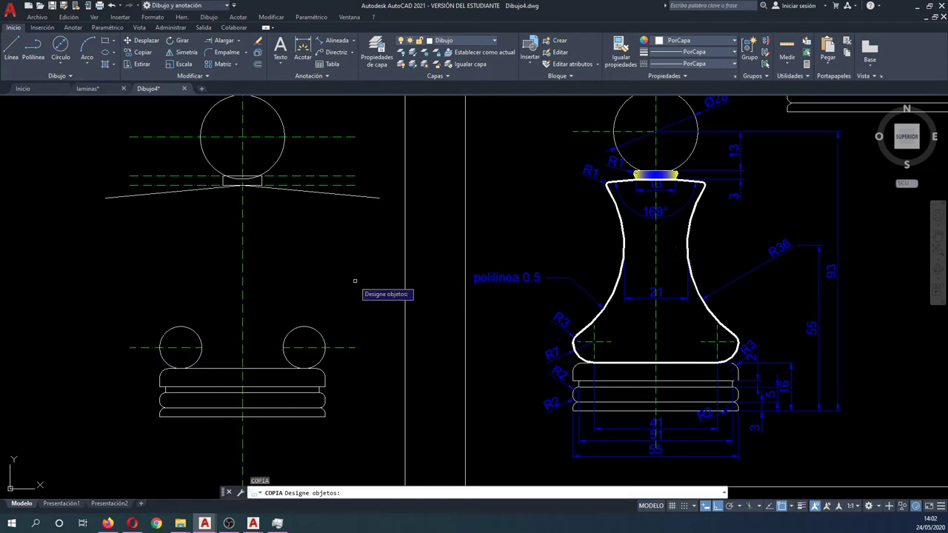
click(355, 270)
click(244, 252)
key(Return)
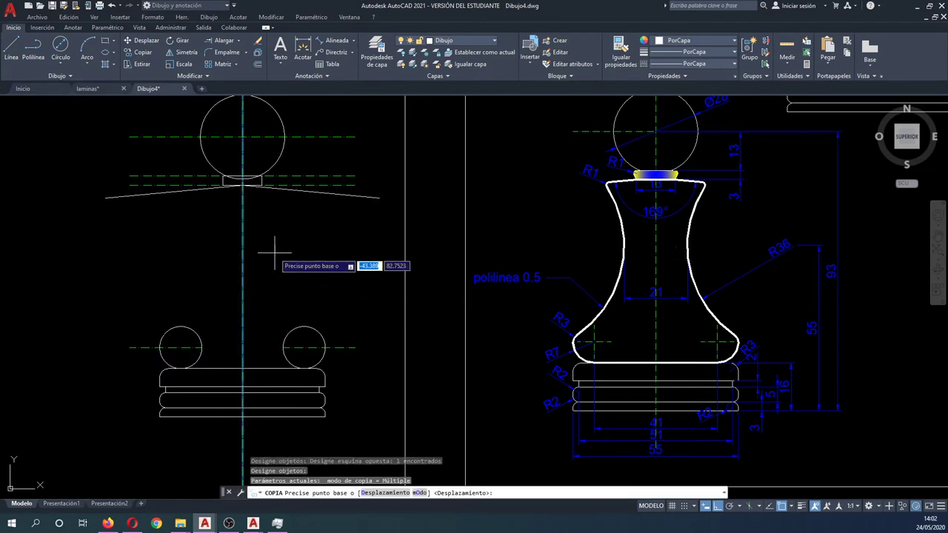
click(277, 252)
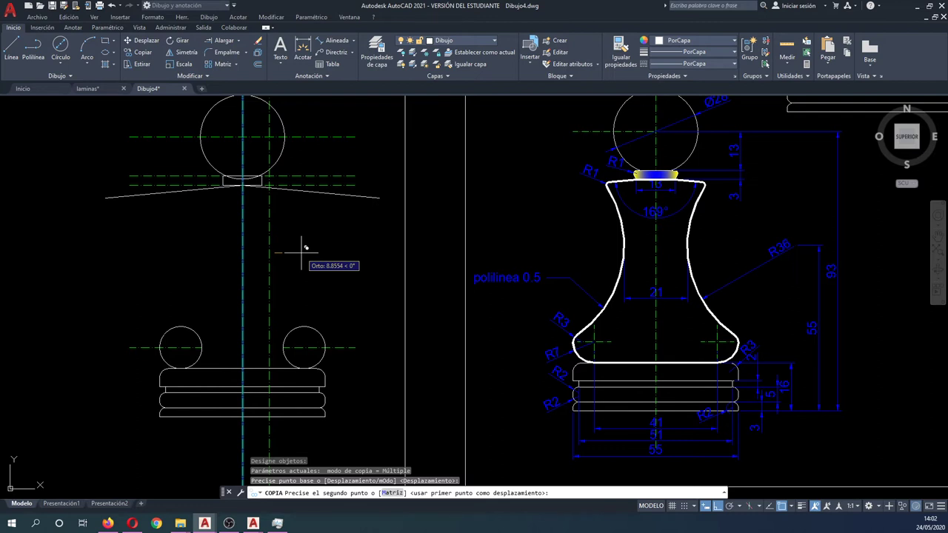
text(10.5)
key(Return)
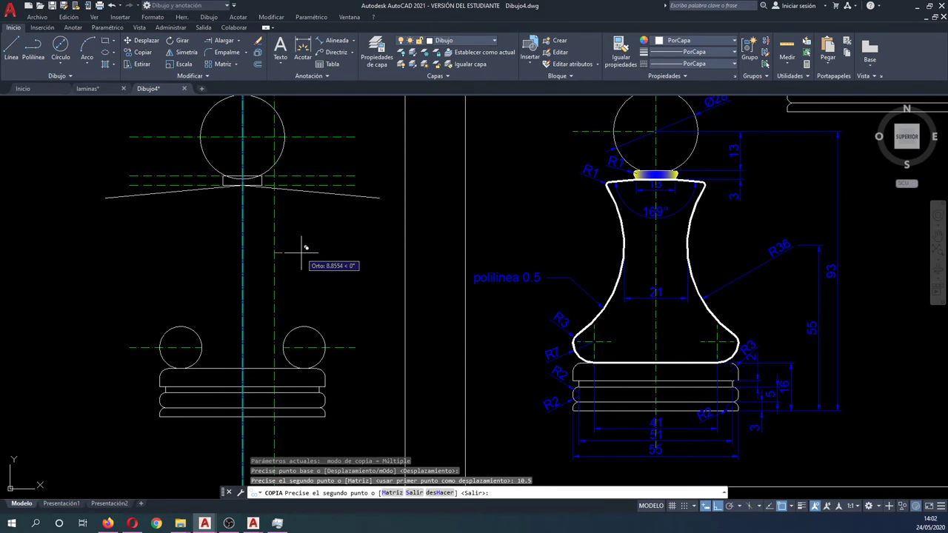
key(Escape)
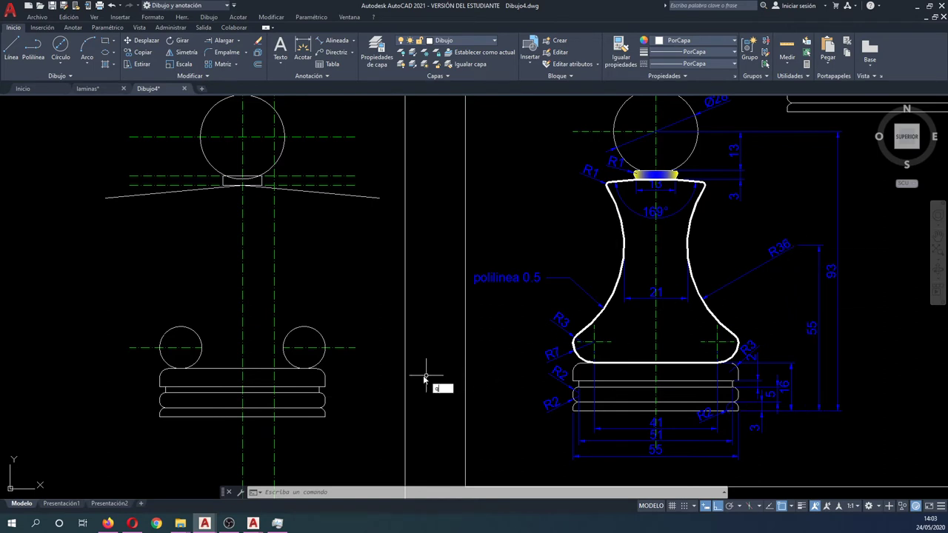
Draw a horizontal polyline from the base's bottom midpoint and give it the dashed centre-line style.
text(pol)
key(Return)
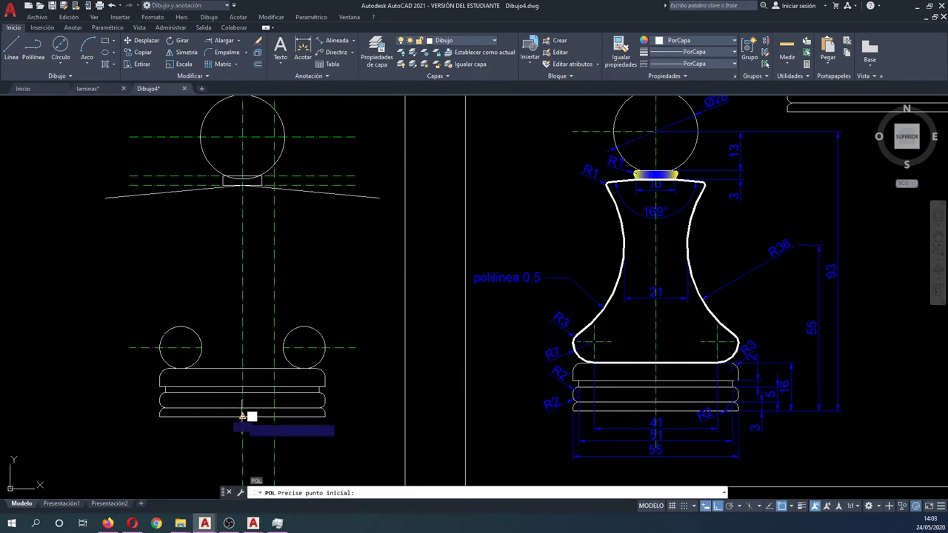
click(242, 416)
key(Escape)
text(gg)
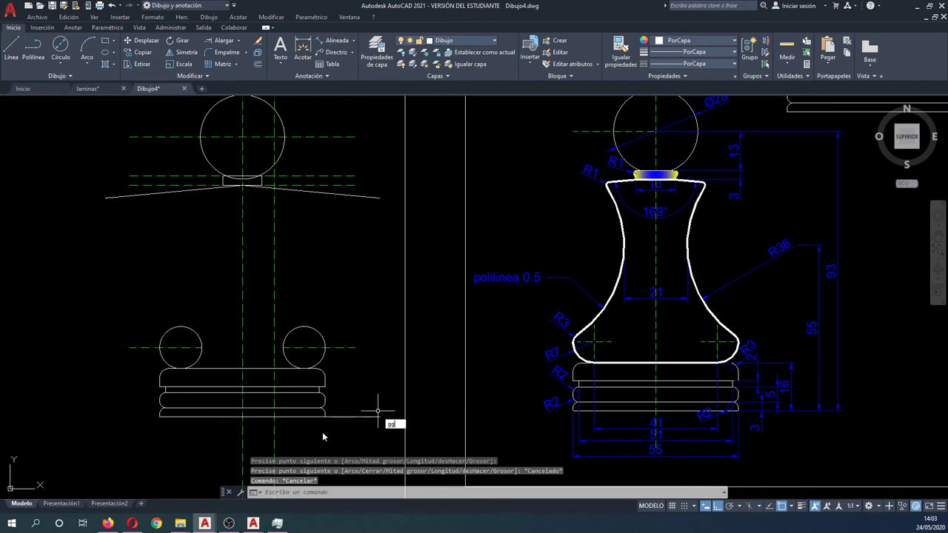
key(Return)
click(242, 434)
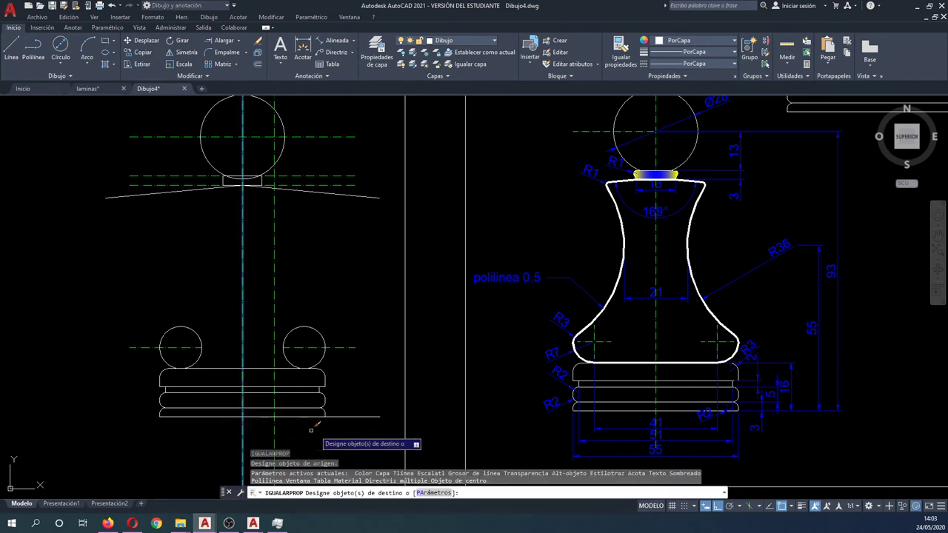
click(349, 397)
click(354, 417)
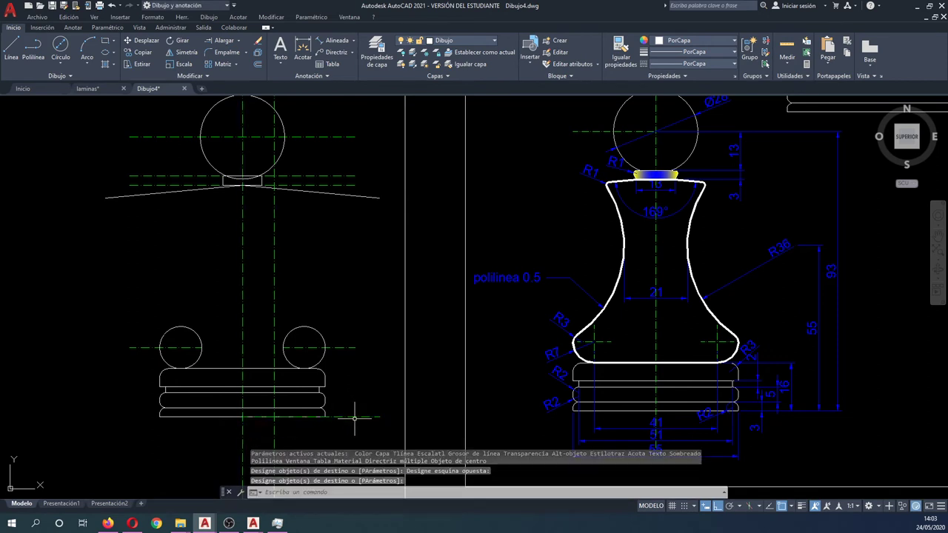
key(Return)
Move the dashed guide line 55 units up to the neck's height.
text(d)
key(Return)
click(363, 404)
click(252, 429)
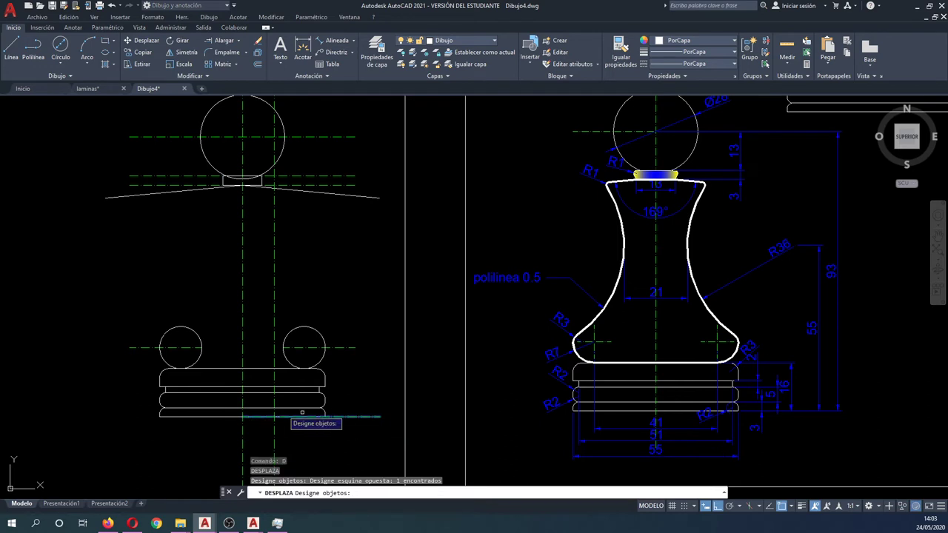
key(Return)
click(57, 404)
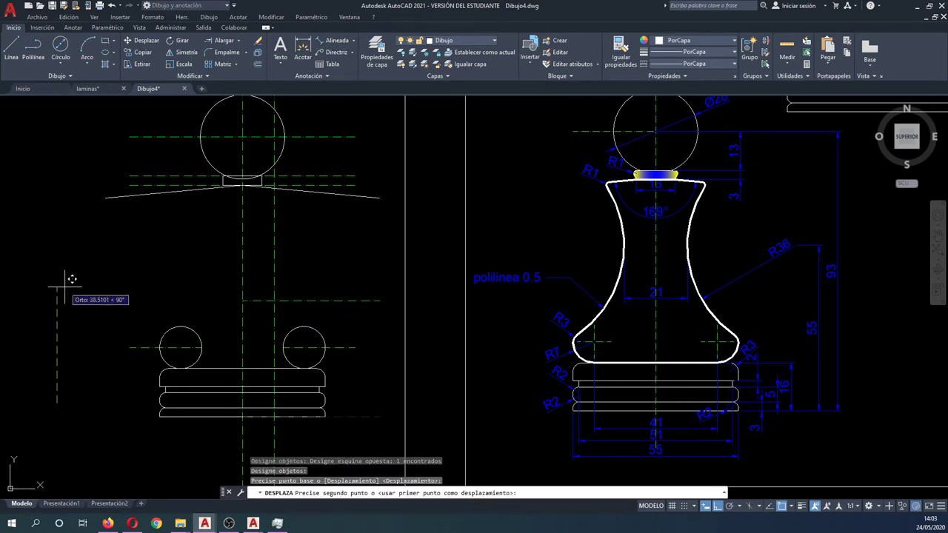
text(55)
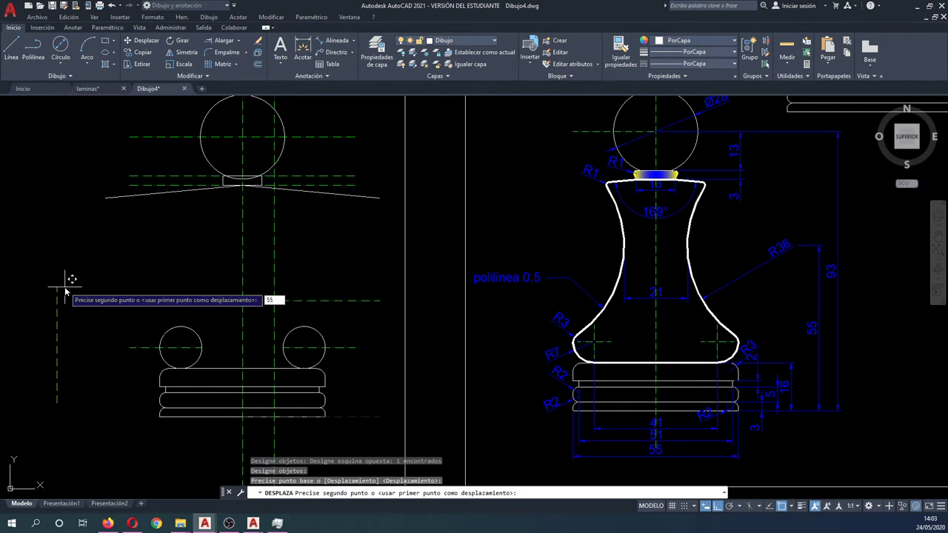
key(Return)
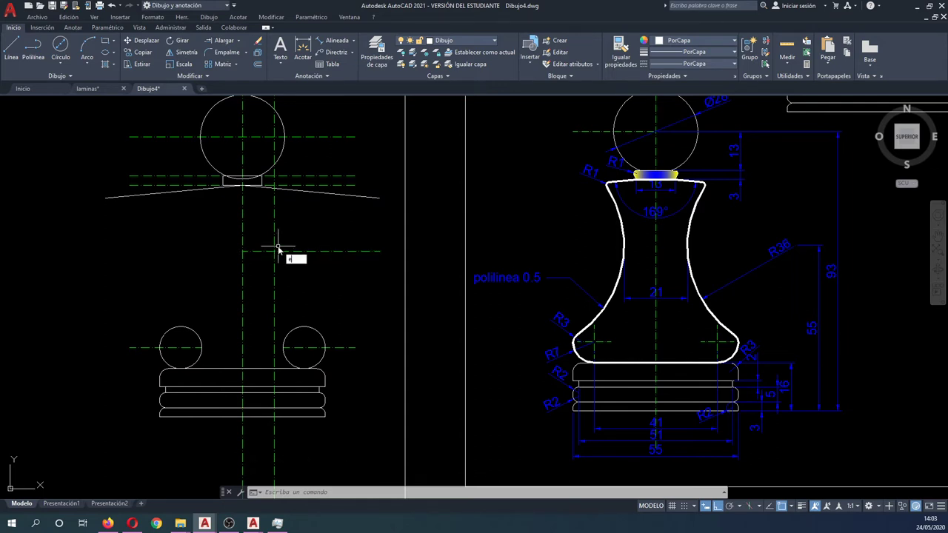
Offset the vertical neck guide 36 units outward.
key(Return)
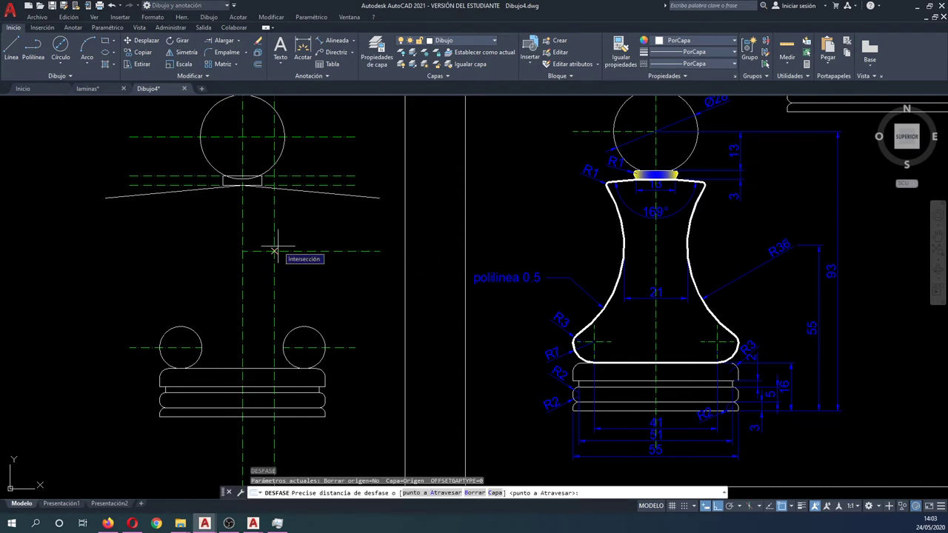
key(Escape)
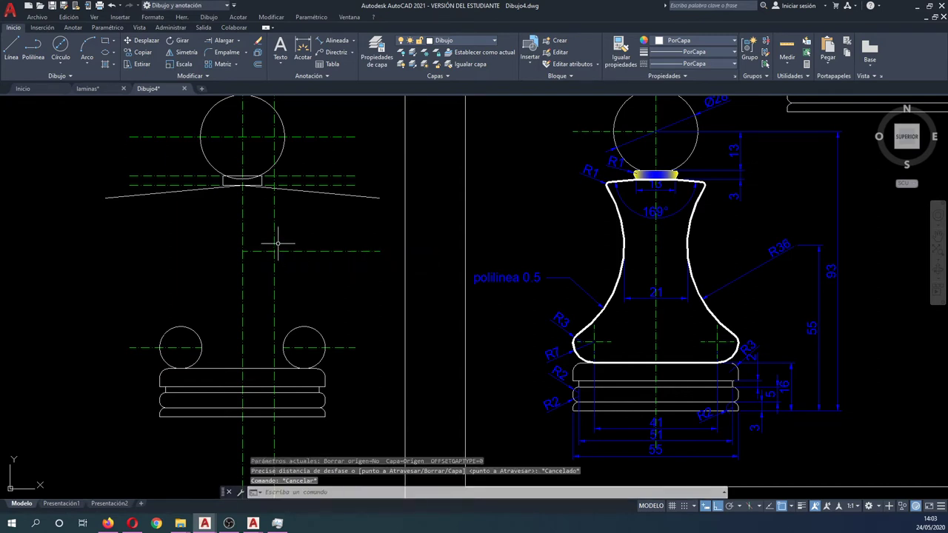
key(Return)
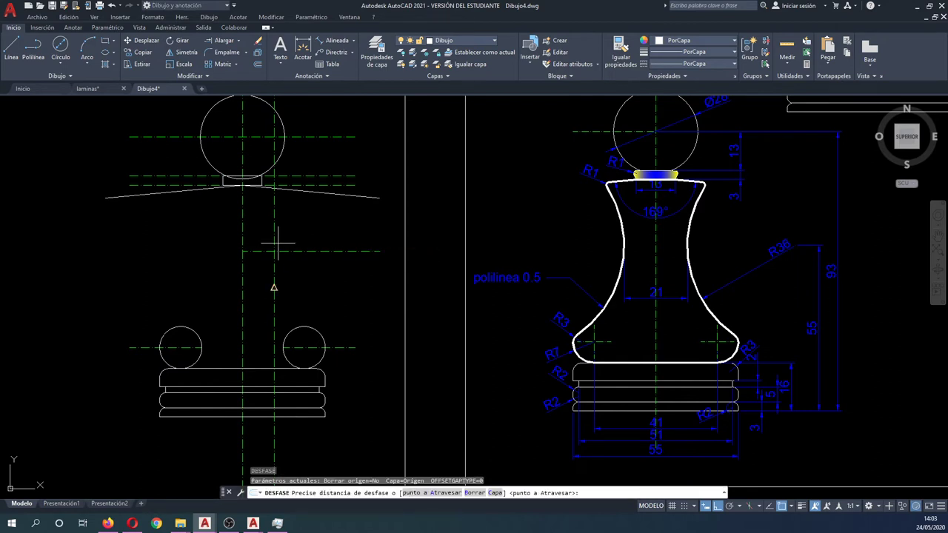
text(36)
key(Return)
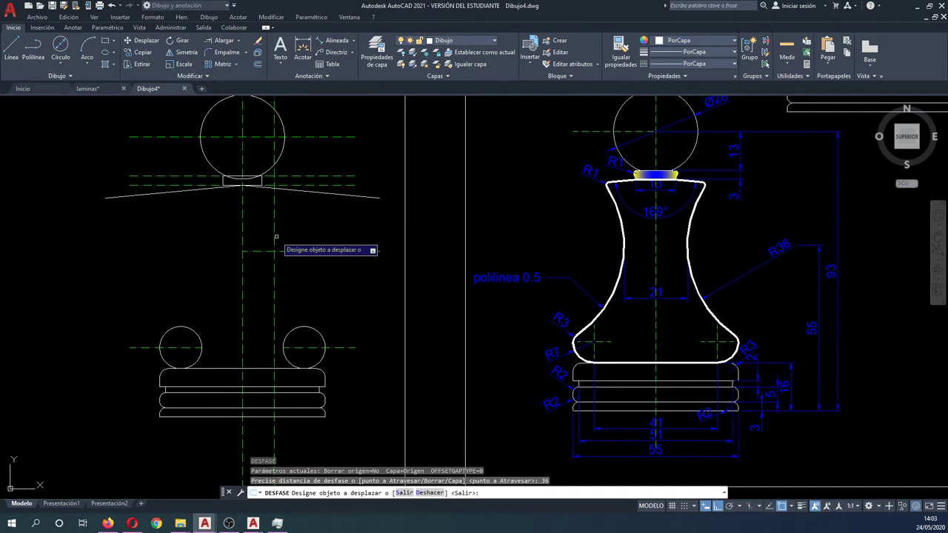
click(274, 237)
click(326, 237)
key(Escape)
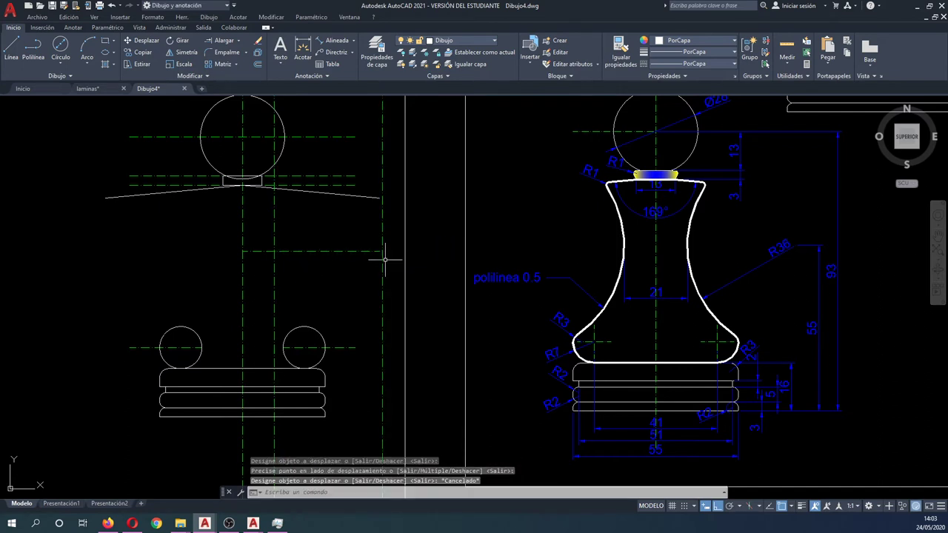
Draw a radius-36 circle centred where the offset guide crosses the horizontal guide.
scroll(384, 260, up, 2)
key(Return)
click(400, 267)
click(335, 234)
key(Return)
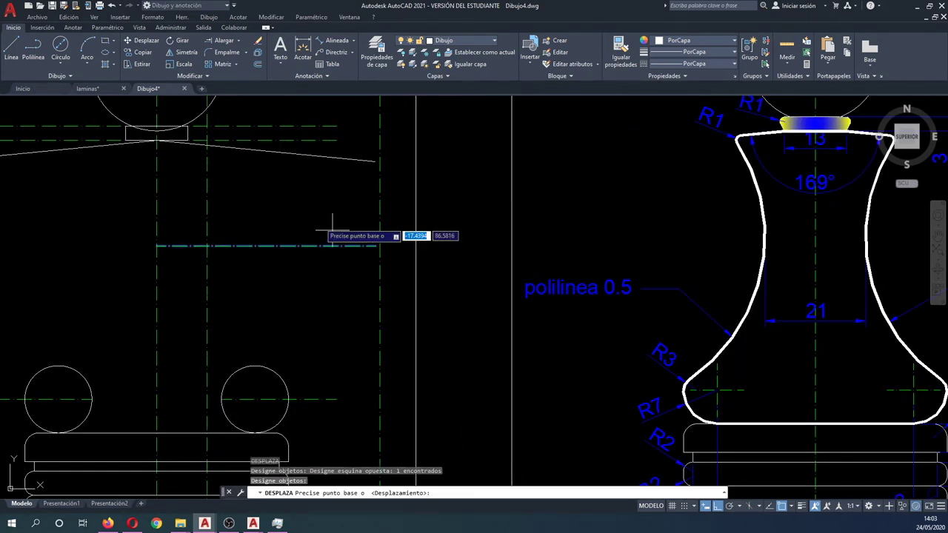
click(307, 210)
key(Escape)
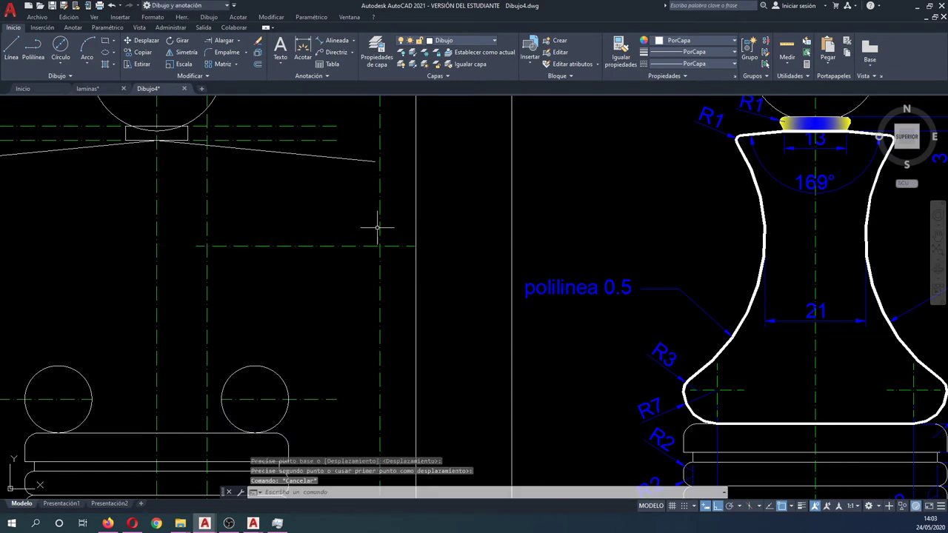
text(d)
key(Return)
click(380, 245)
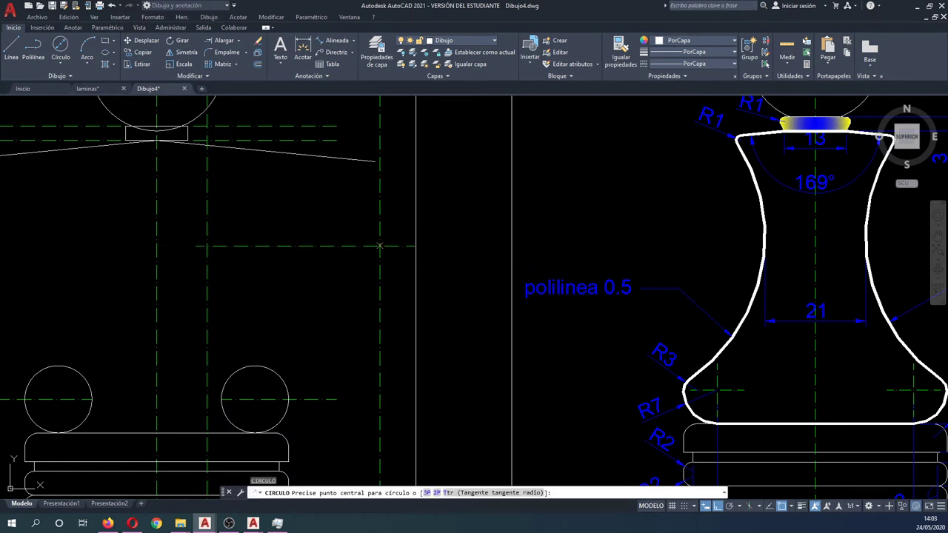
text(36)
key(Return)
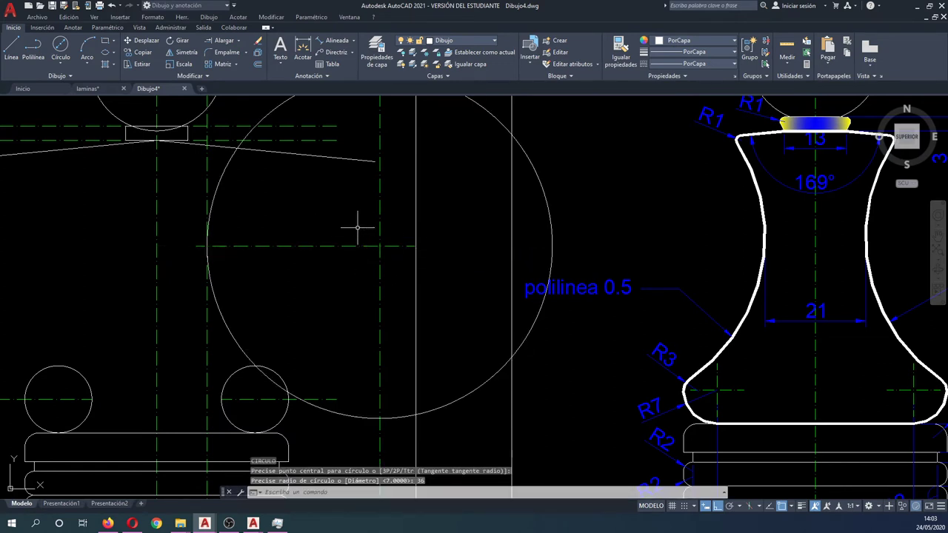
scroll(362, 213, down, 2)
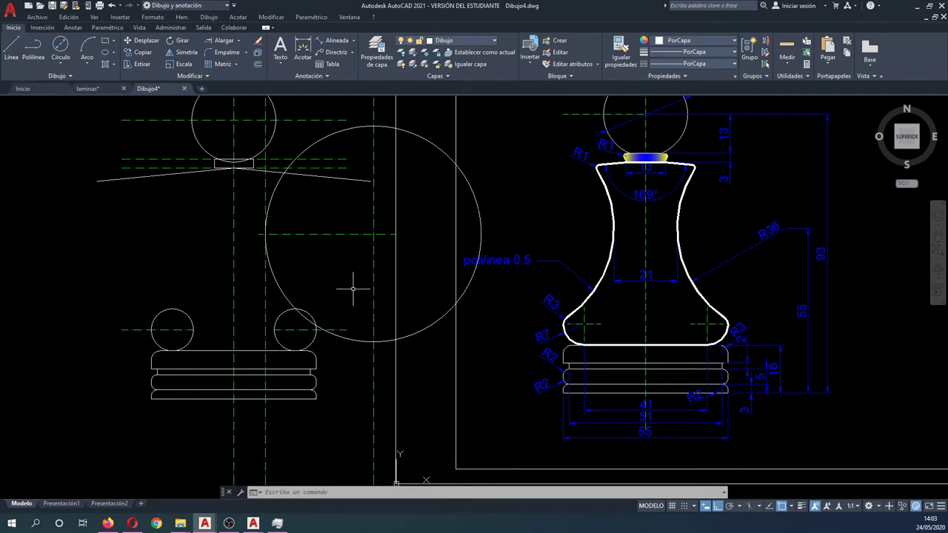
text(rr)
key(Return)
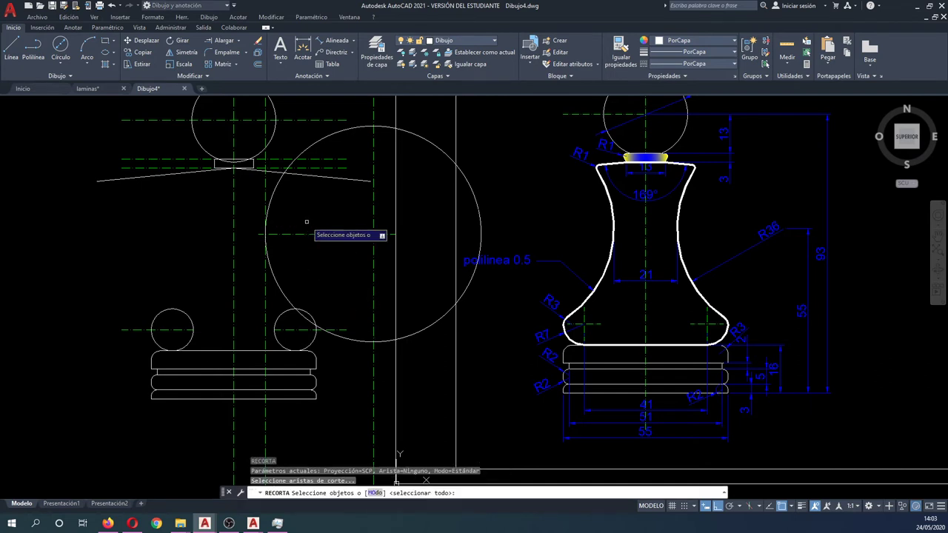
Trim the R36 circle at the vertical line and slanted head line, leaving the neck arc.
click(277, 180)
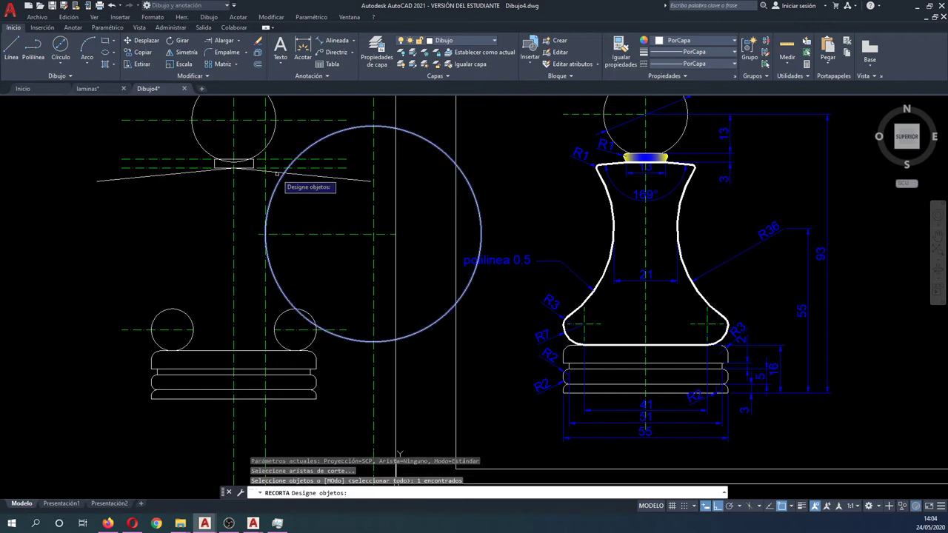
click(277, 174)
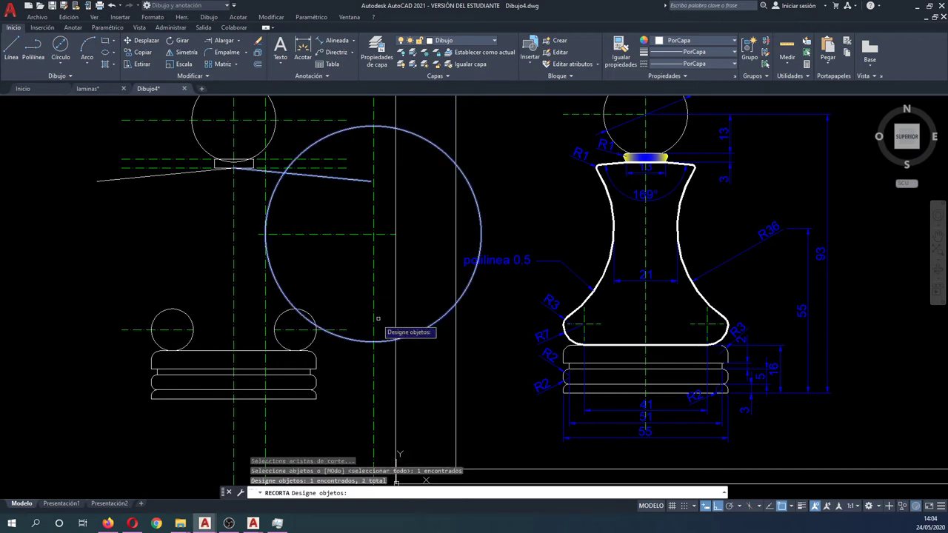
key(Return)
click(435, 179)
click(417, 135)
key(Escape)
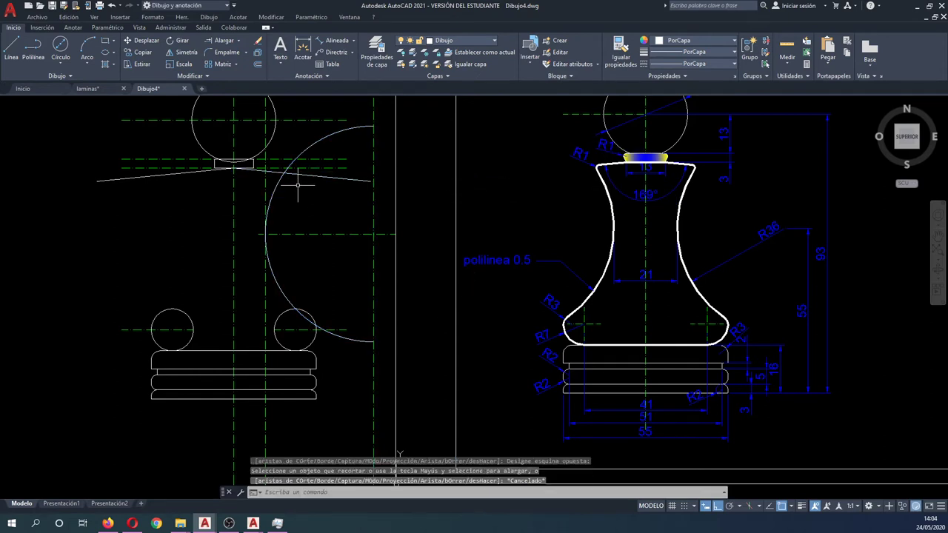
key(Return)
click(297, 157)
key(Return)
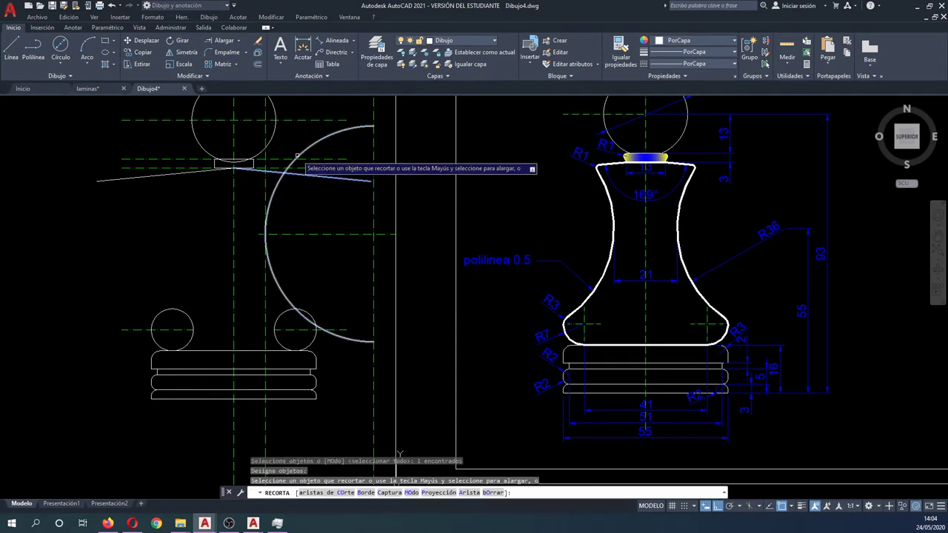
click(297, 157)
key(Escape)
Erase the leftover horizontal and vertical construction guides.
click(377, 234)
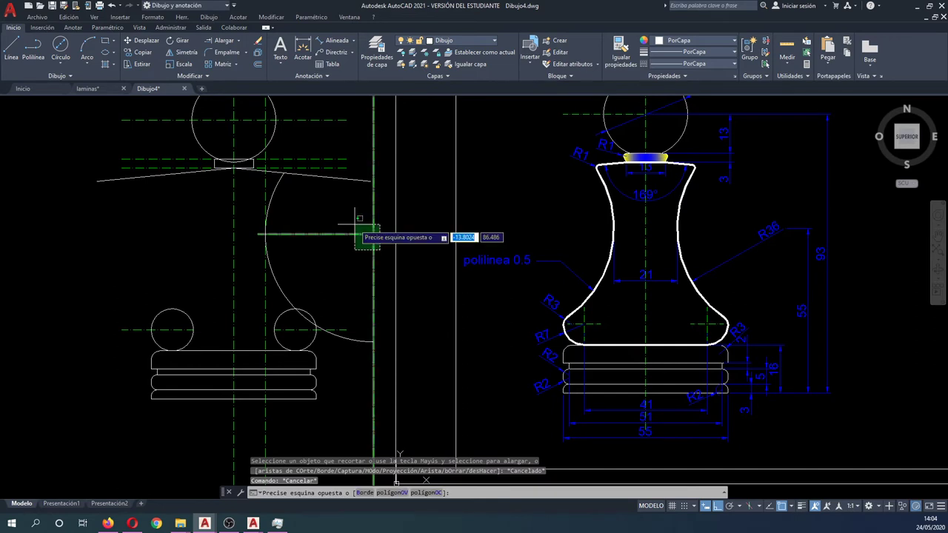
click(355, 225)
key(Delete)
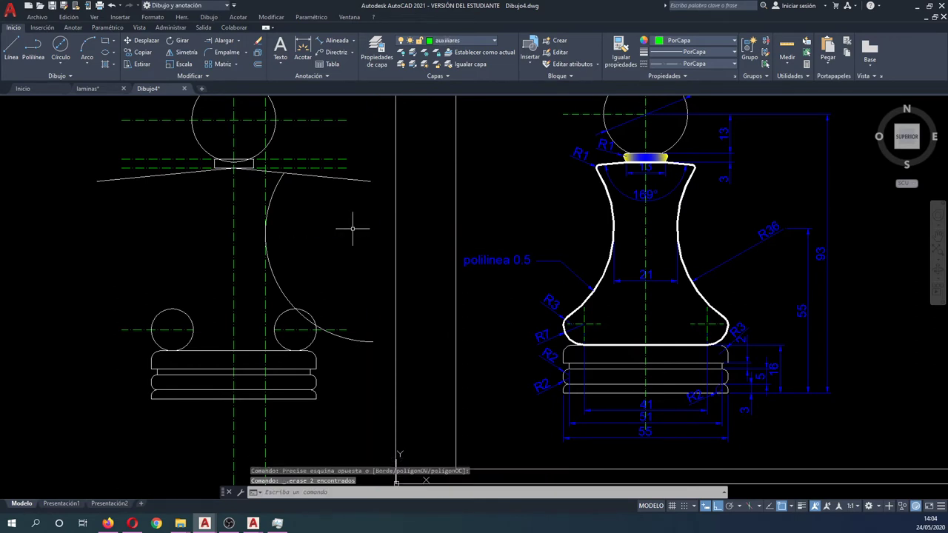
click(264, 304)
key(Delete)
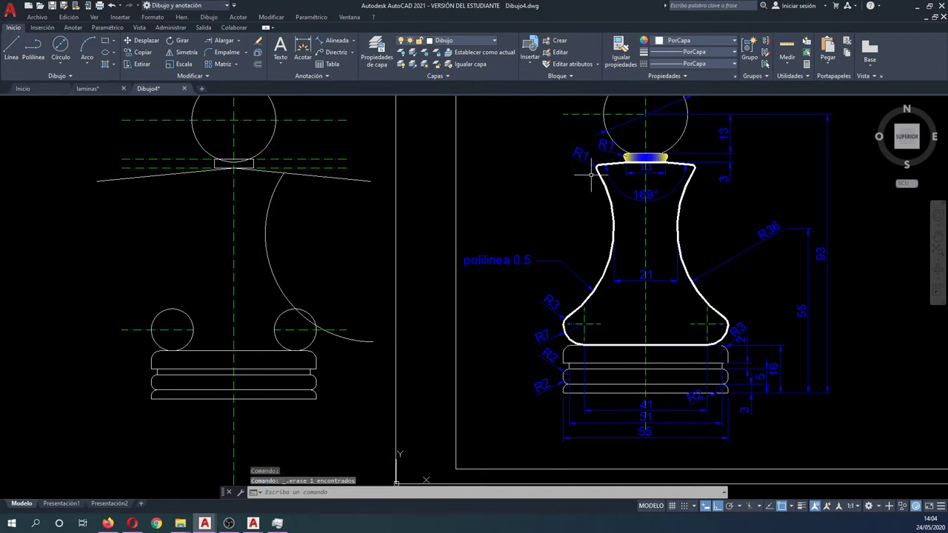
Set the fillet radius to 1 and try rounding the sloping line into the body arc.
click(227, 52)
text(ra)
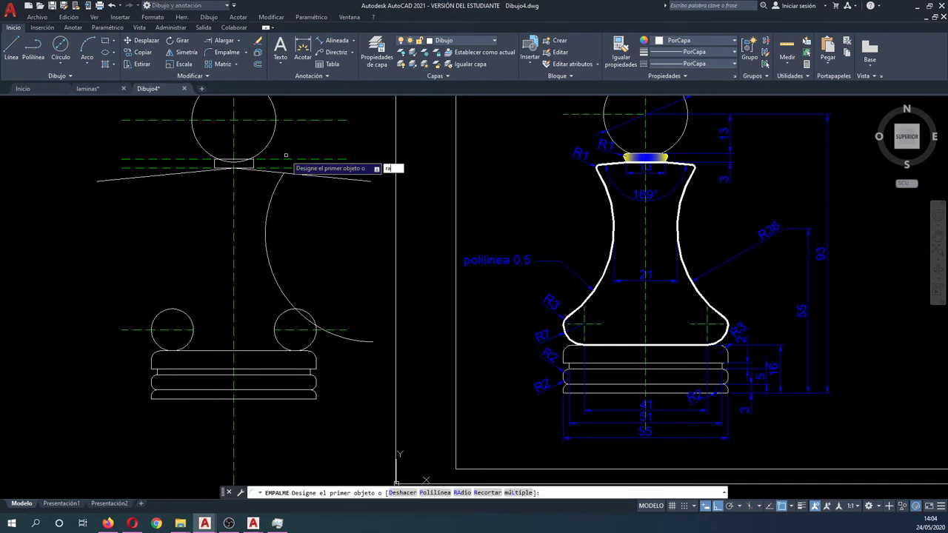
key(Return)
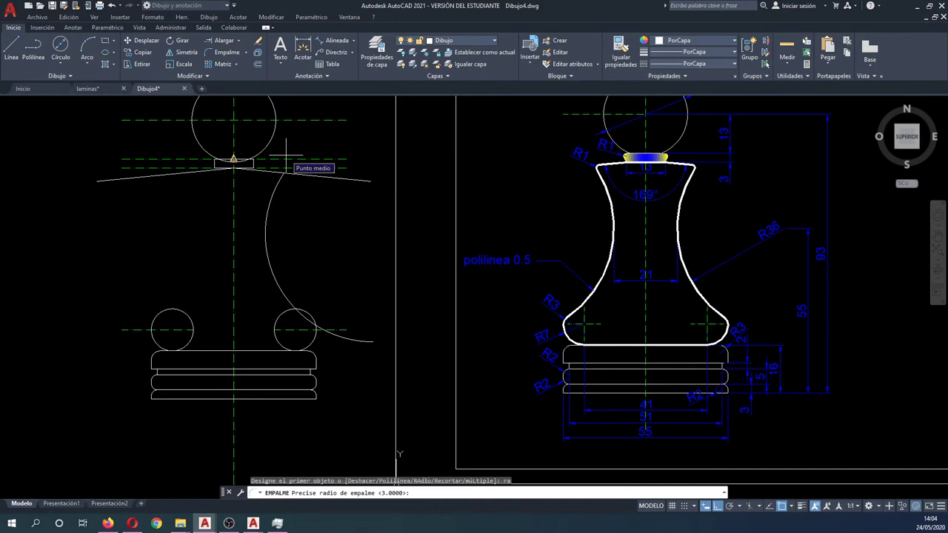
text(1)
key(Return)
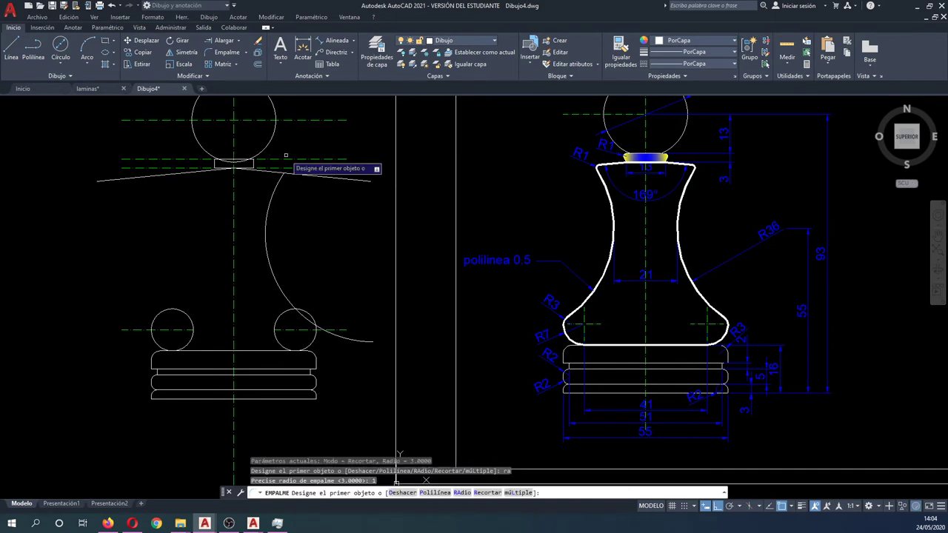
click(282, 174)
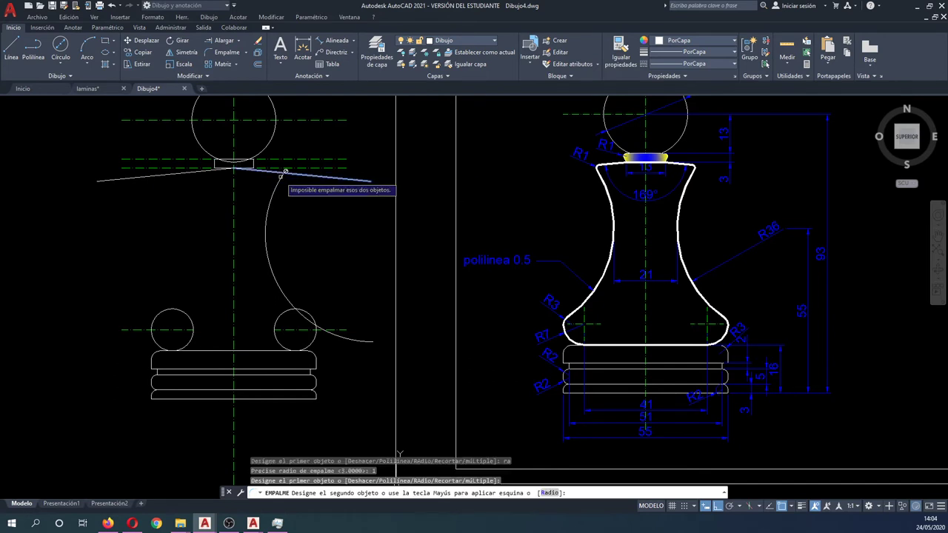
click(282, 177)
scroll(276, 174, up, 6)
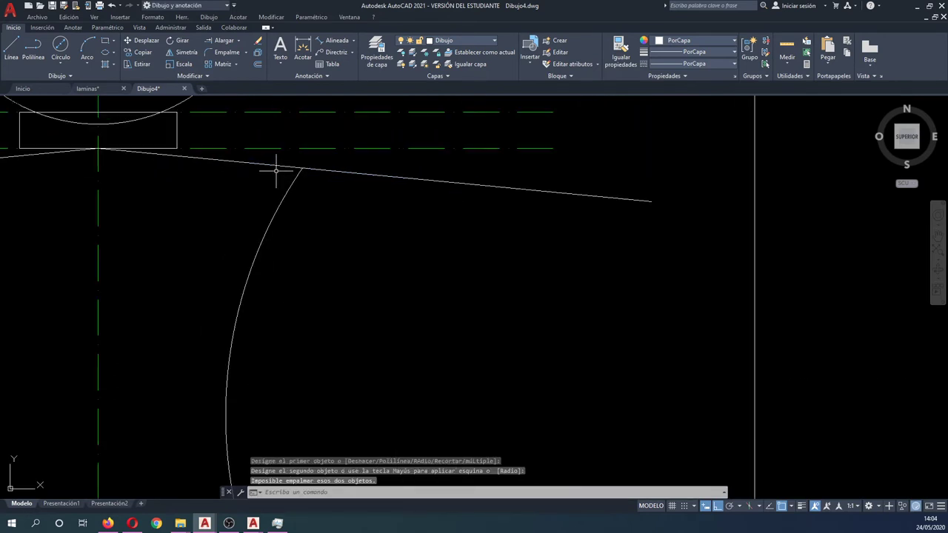
click(222, 52)
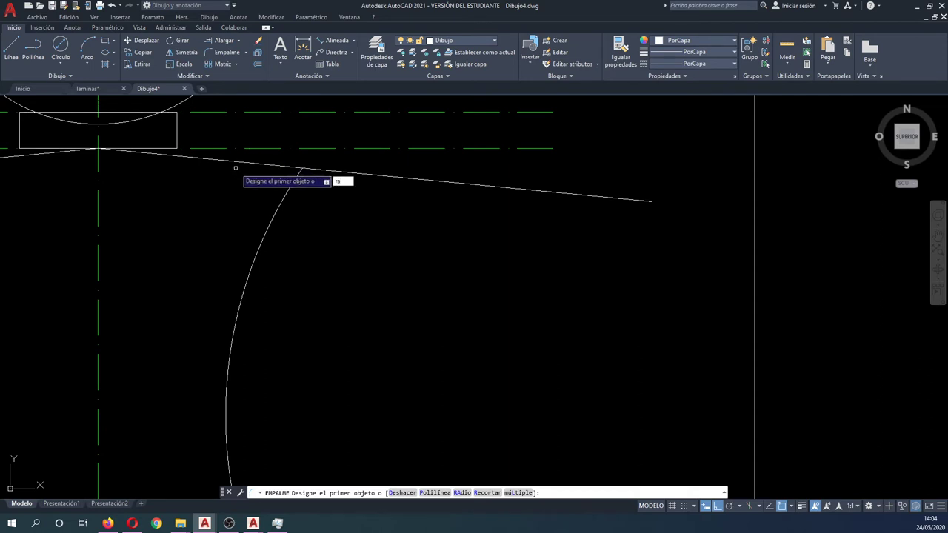
text(ra)
key(Return)
key(Return)
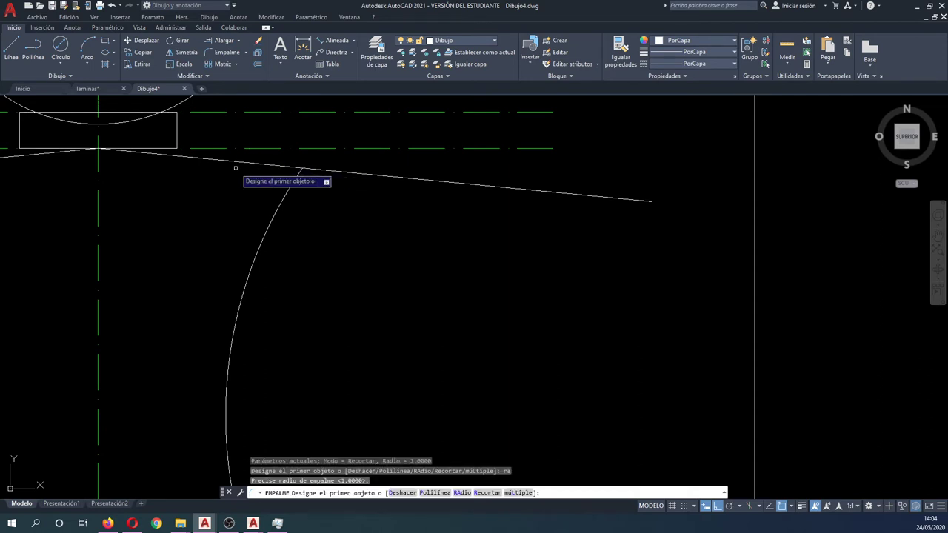
click(285, 166)
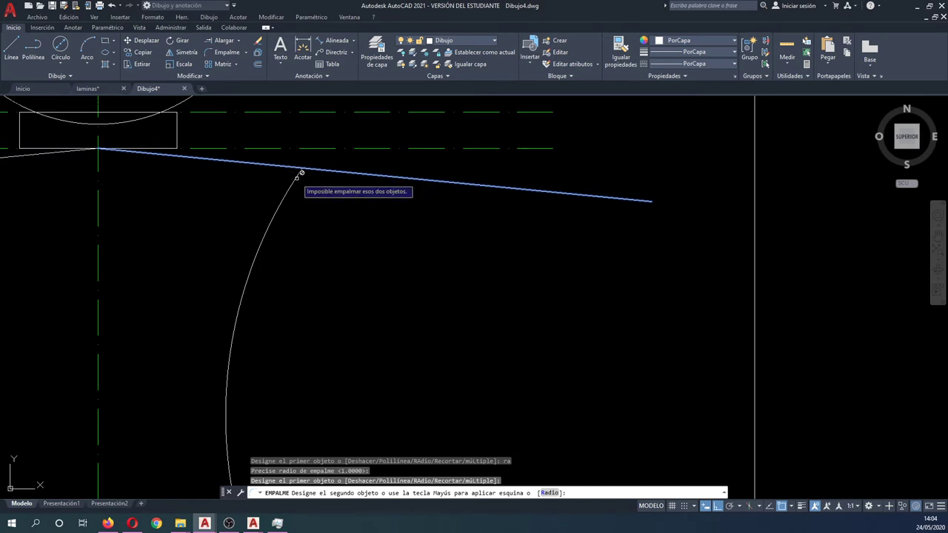
click(302, 172)
key(Escape)
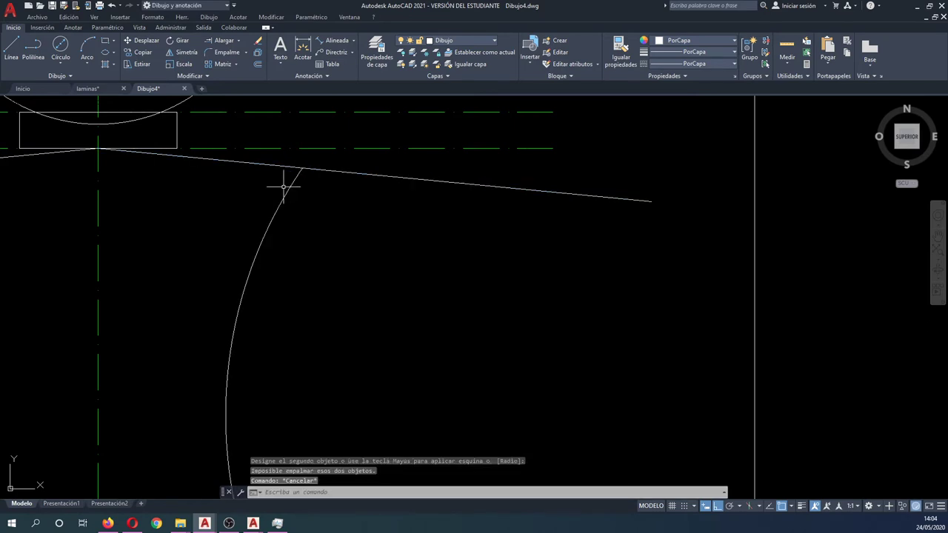
Trim off the sloping collar line where it overshoots the body arc.
text(tr)
key(Return)
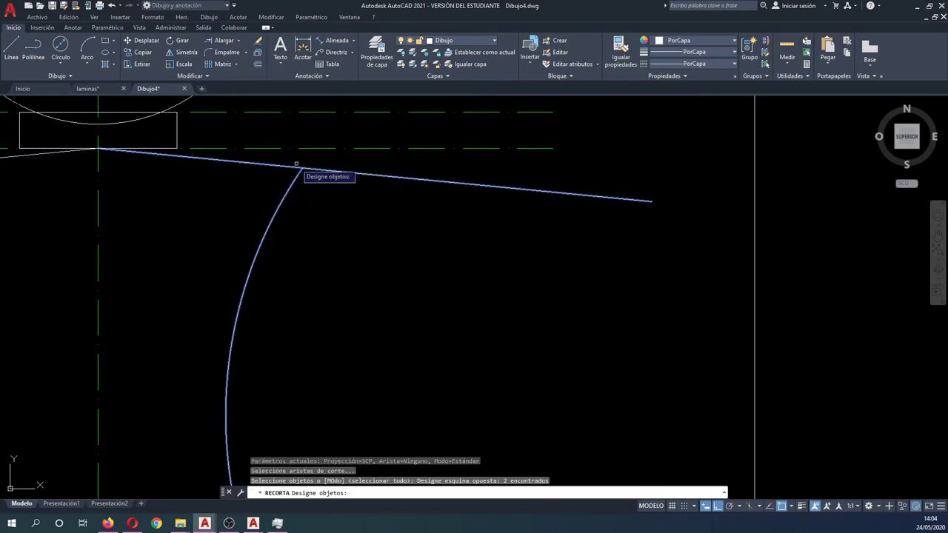
click(321, 171)
key(Escape)
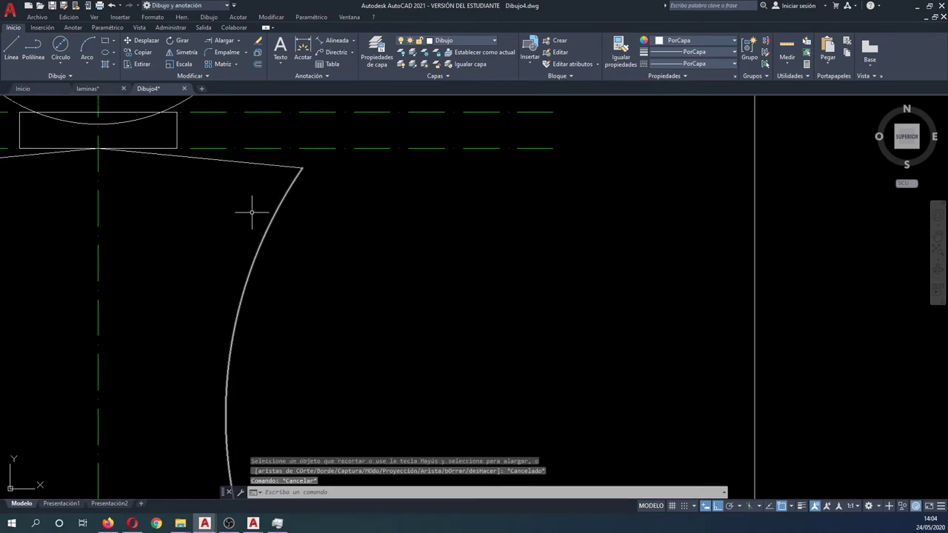
scroll(354, 221, down, 8)
scroll(499, 218, up, 3)
scroll(474, 214, up, 3)
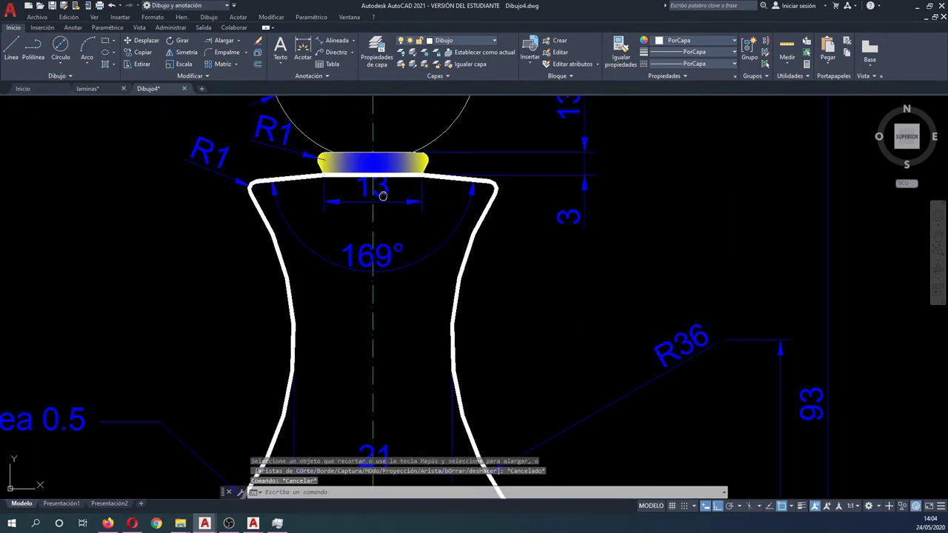
scroll(326, 198, up, 1)
scroll(326, 198, down, 5)
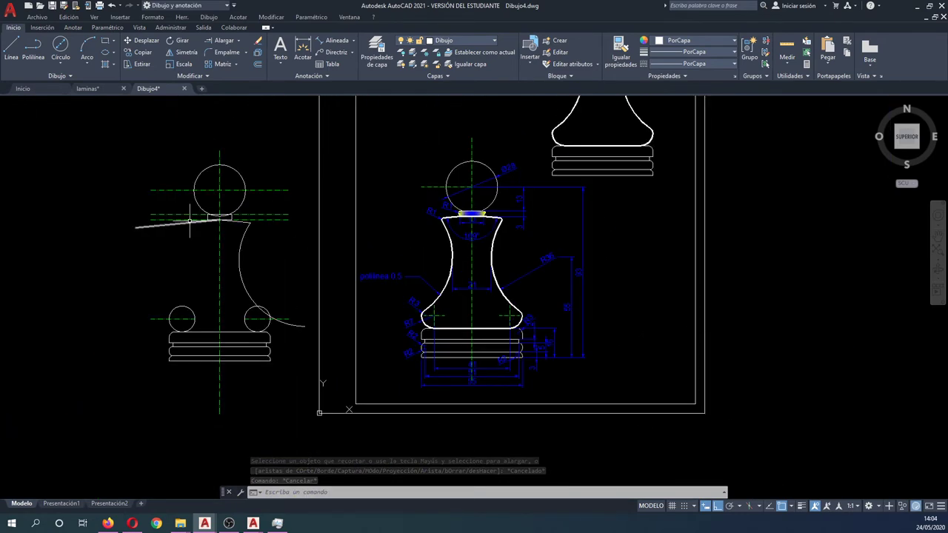
scroll(185, 221, up, 4)
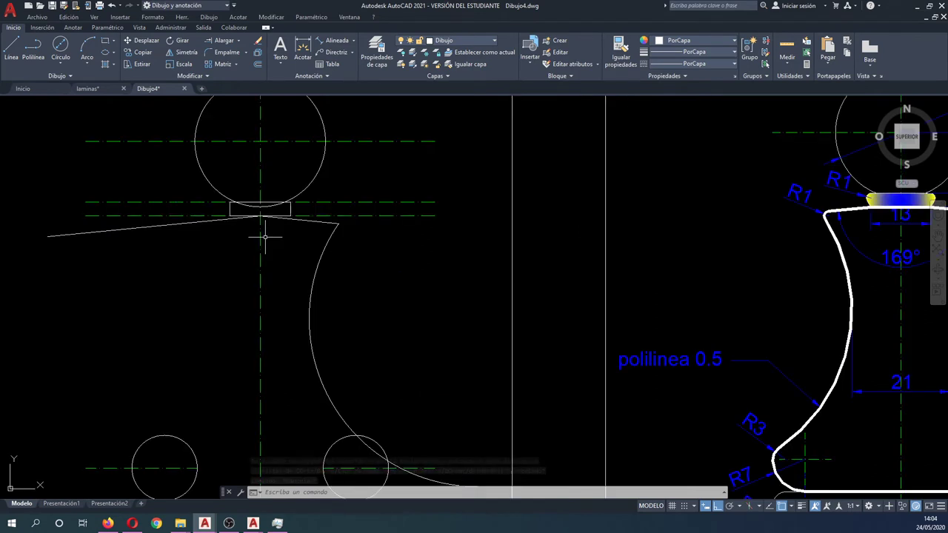
Draw a radius-1 circle tangent to the body arc and the collar line.
click(226, 59)
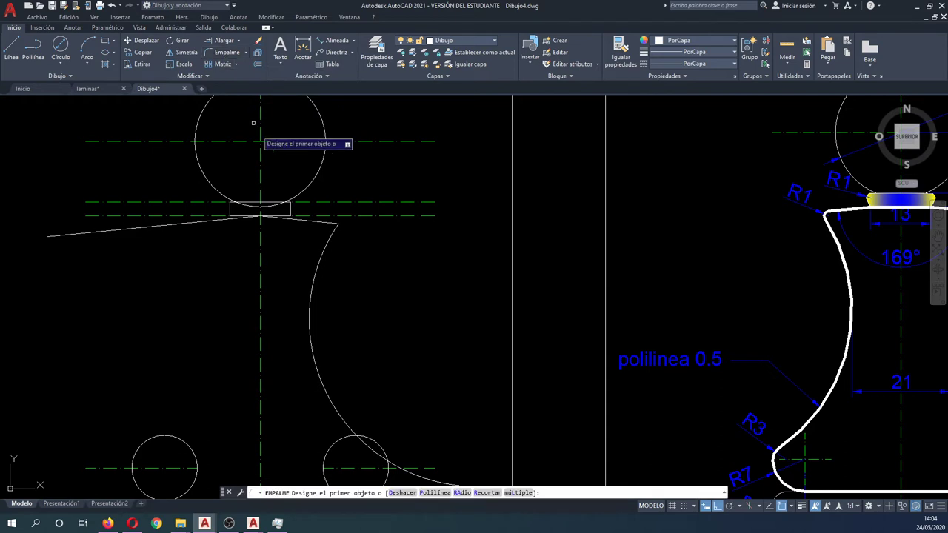
click(332, 225)
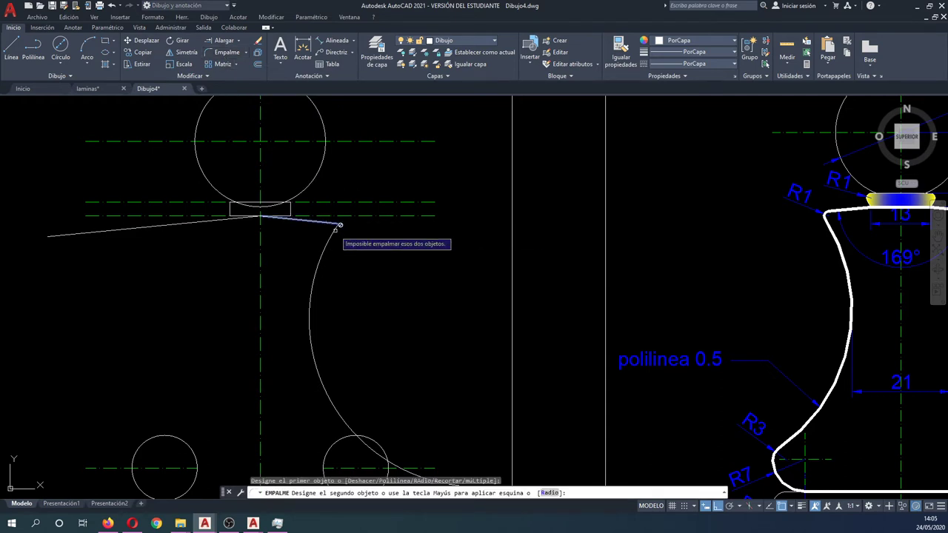
key(Escape)
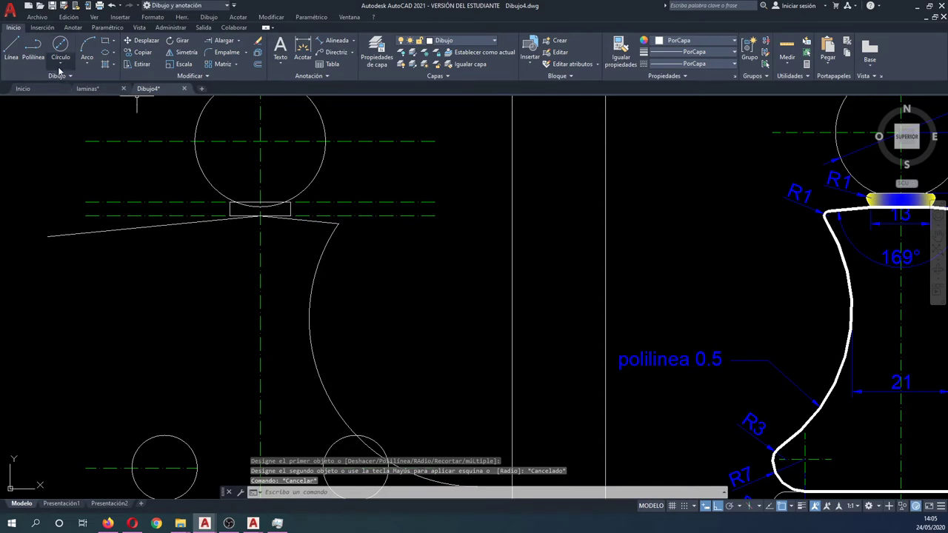
click(59, 71)
click(70, 169)
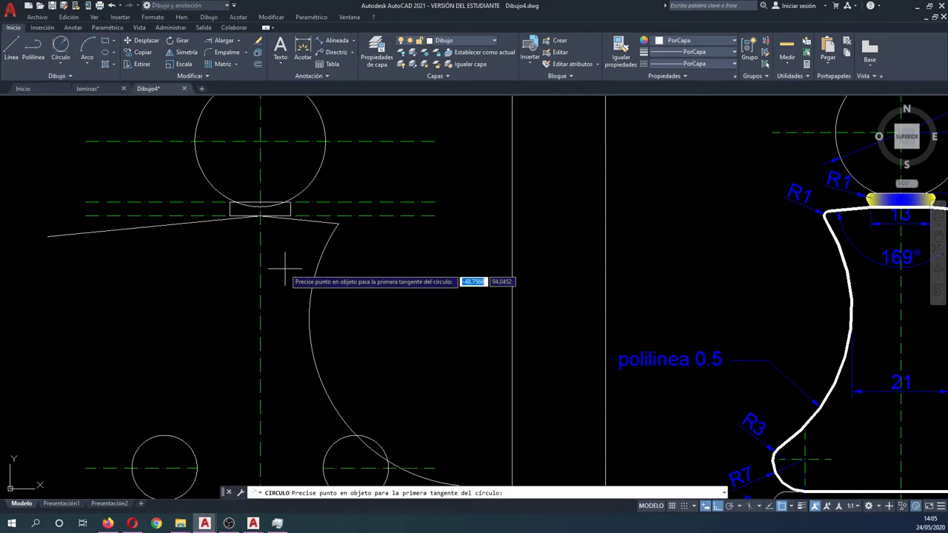
click(328, 223)
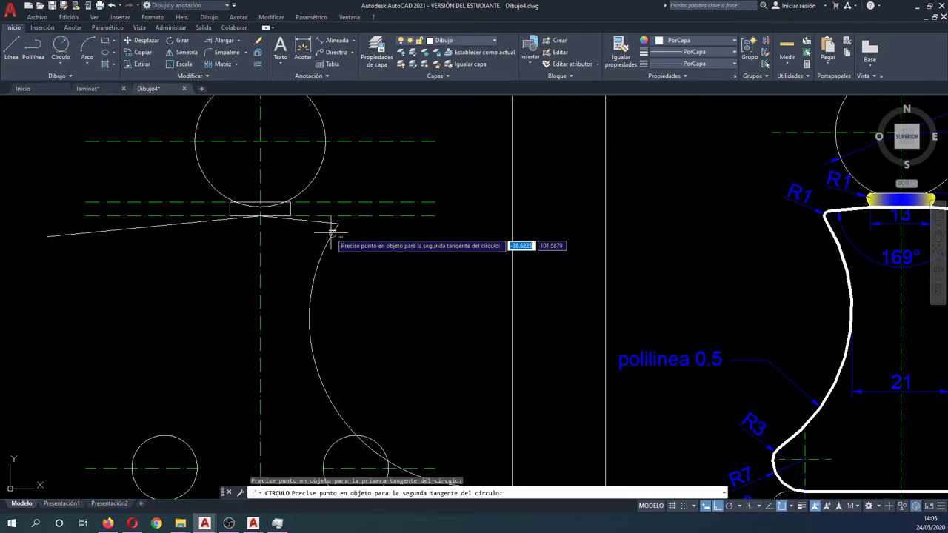
click(331, 231)
text(1)
key(Return)
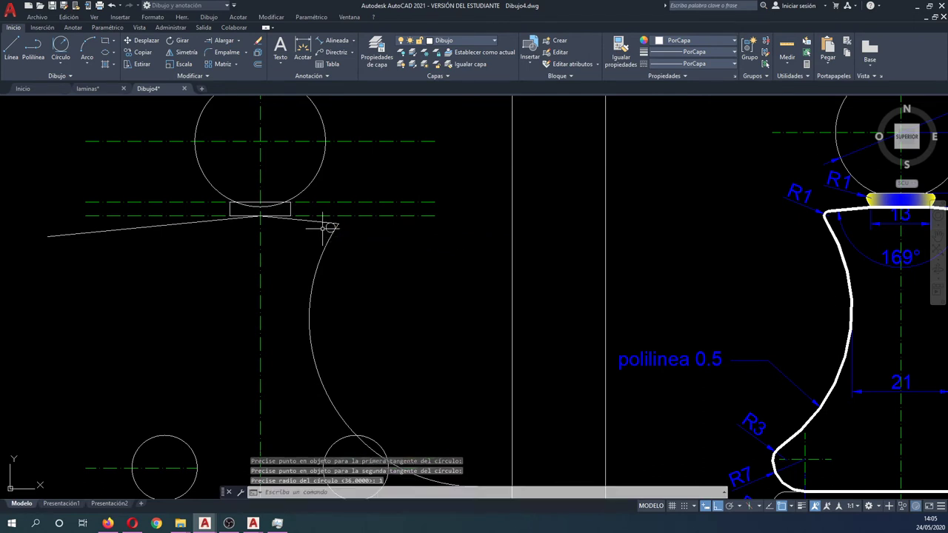
Trim away the small circle's outer part, leaving the radius-1 rounded corner.
text(tr)
key(Return)
scroll(363, 224, up, 5)
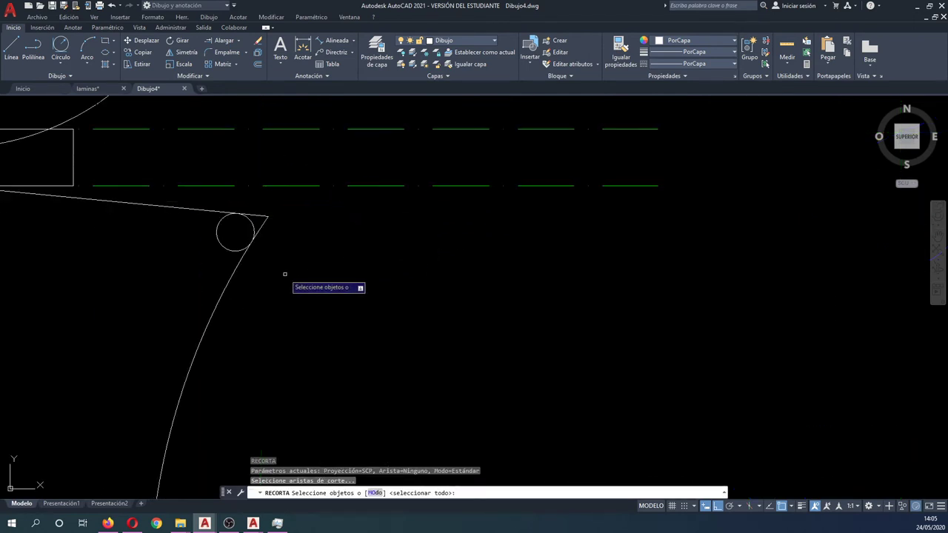
click(283, 274)
click(219, 210)
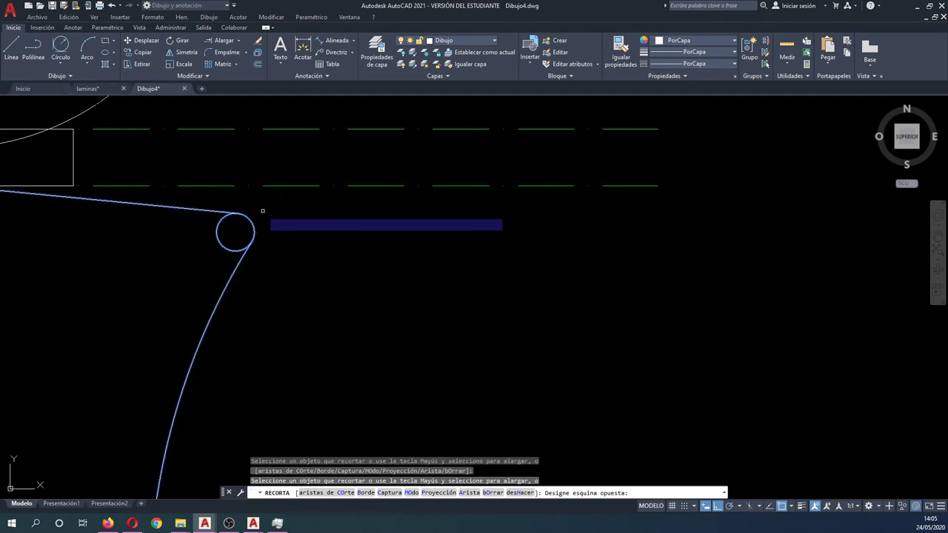
key(Return)
click(234, 247)
key(Return)
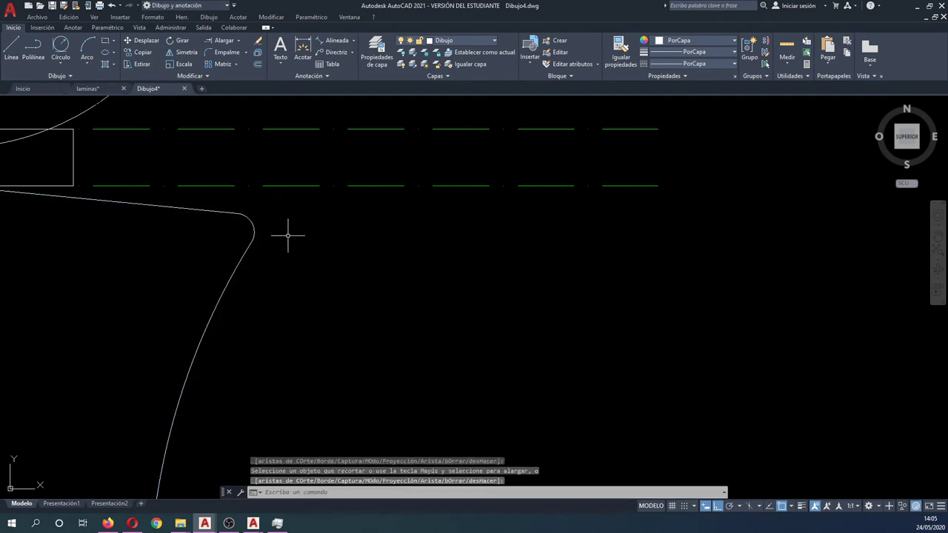
scroll(289, 237, down, 5)
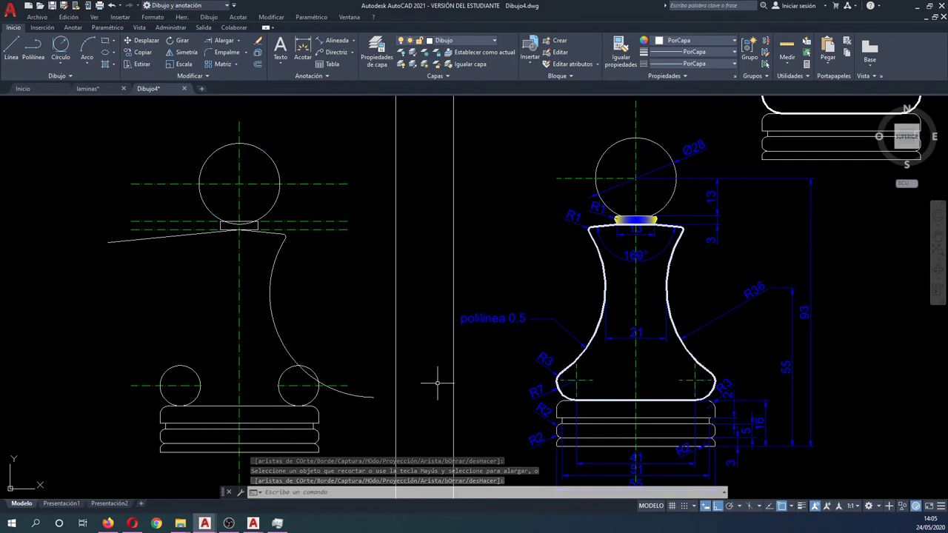
Try trimming the right radius-7 circle against the R36 arc, then undo the trial cuts.
scroll(281, 361, up, 2)
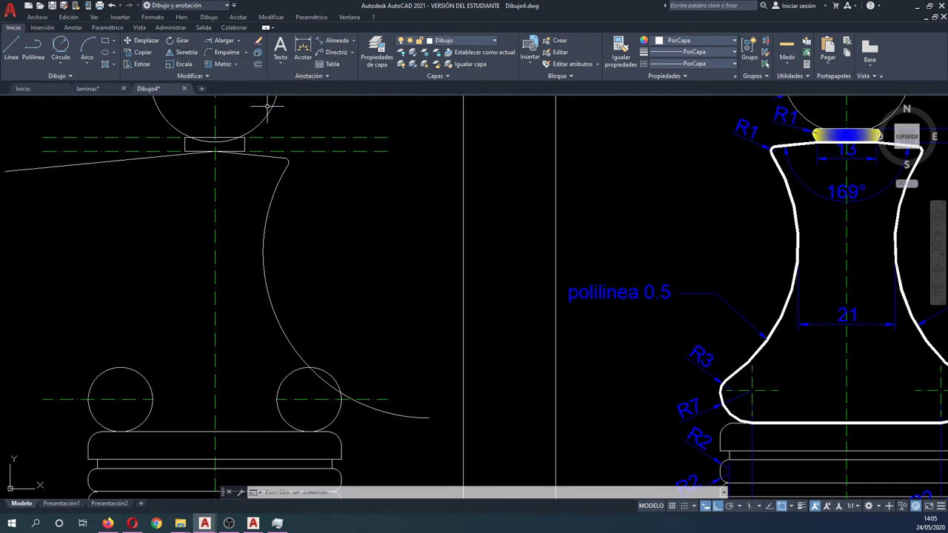
text(tr)
key(Return)
scroll(300, 408, up, 4)
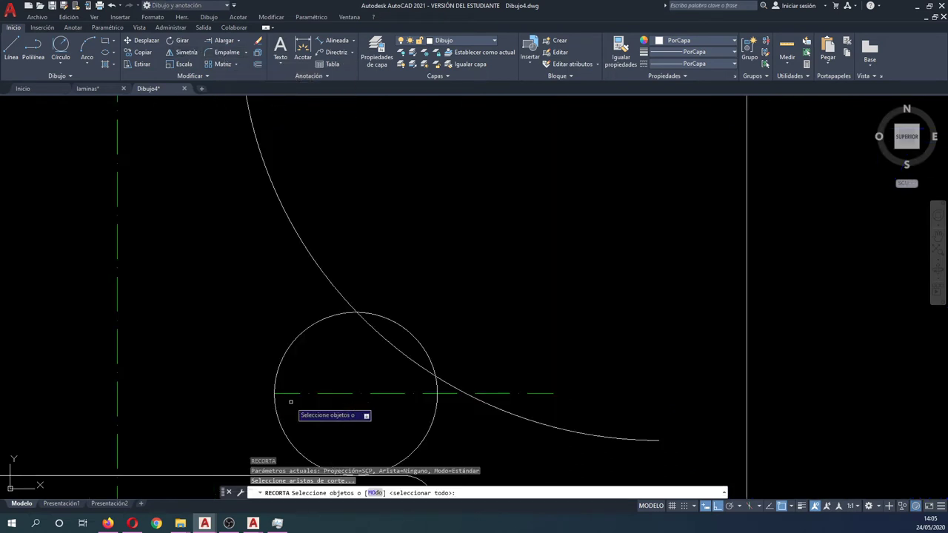
scroll(348, 414, down, 4)
middle_drag(348, 414, 281, 387)
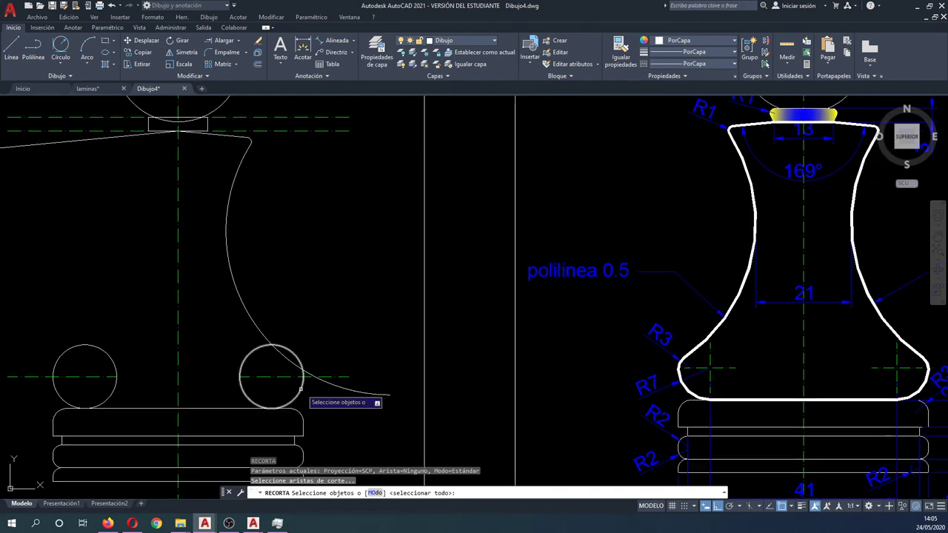
click(306, 387)
click(269, 337)
key(Return)
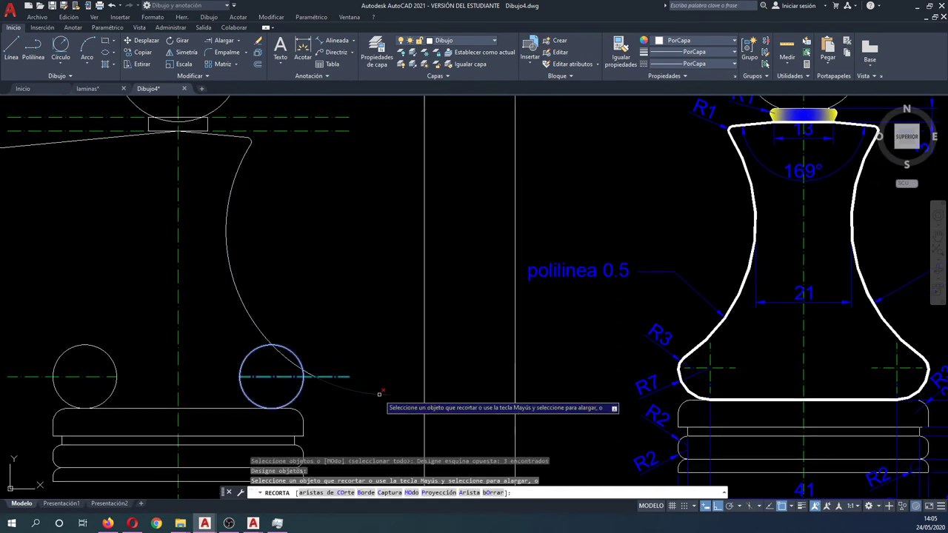
click(291, 362)
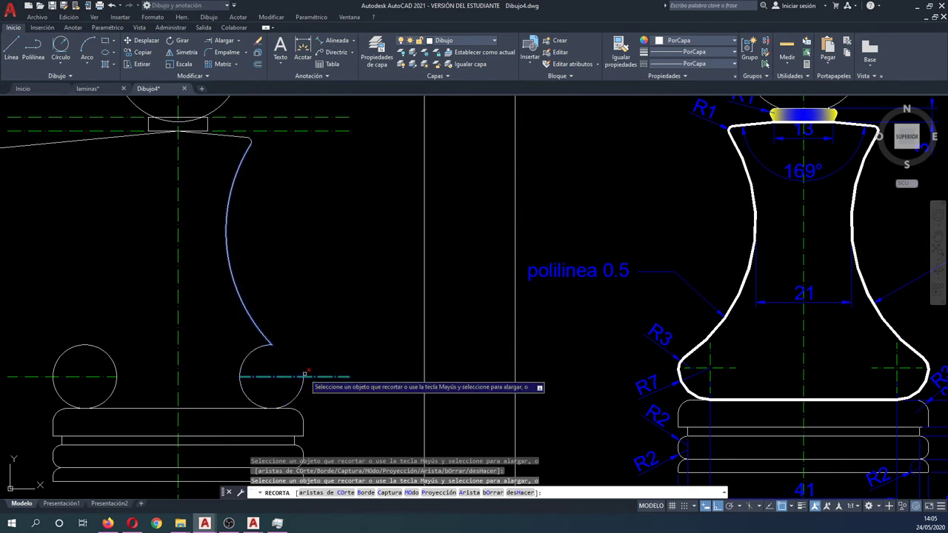
key(ctrl+z)
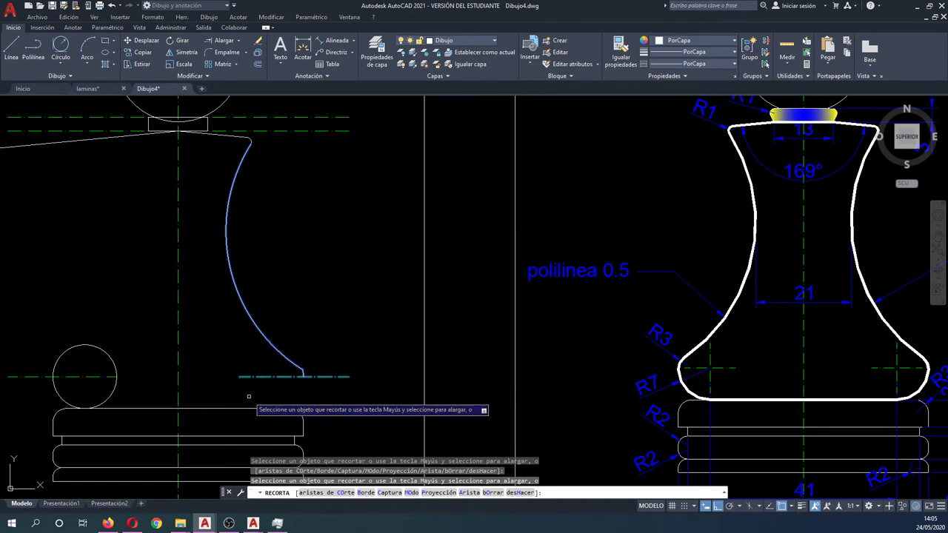
key(ctrl+z)
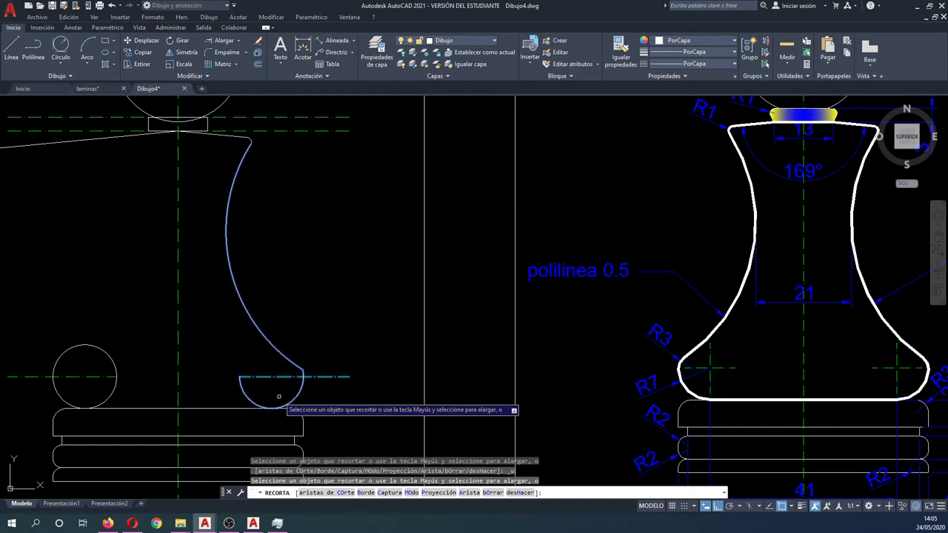
click(279, 397)
key(Return)
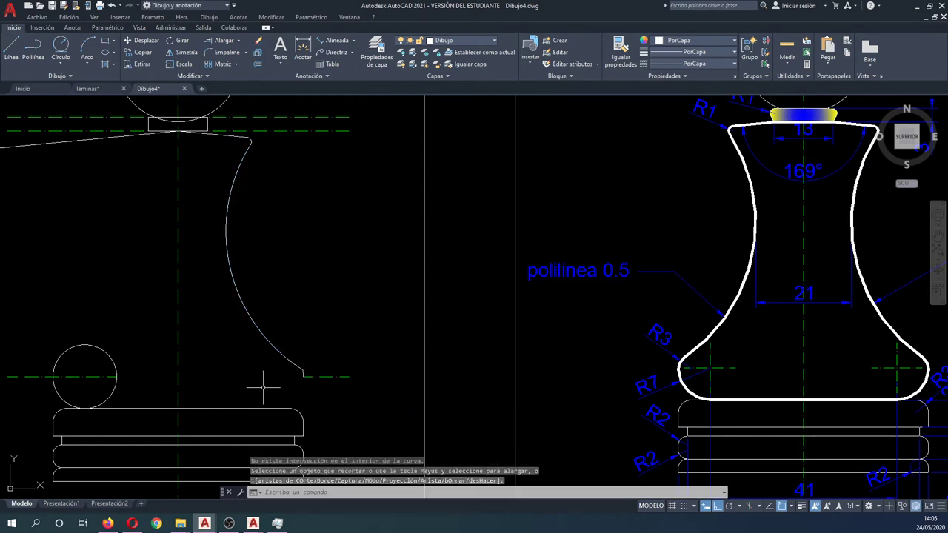
key(ctrl+z)
Trim the stray R36 arc end and the upper half of the right radius-7 circle.
key(Return)
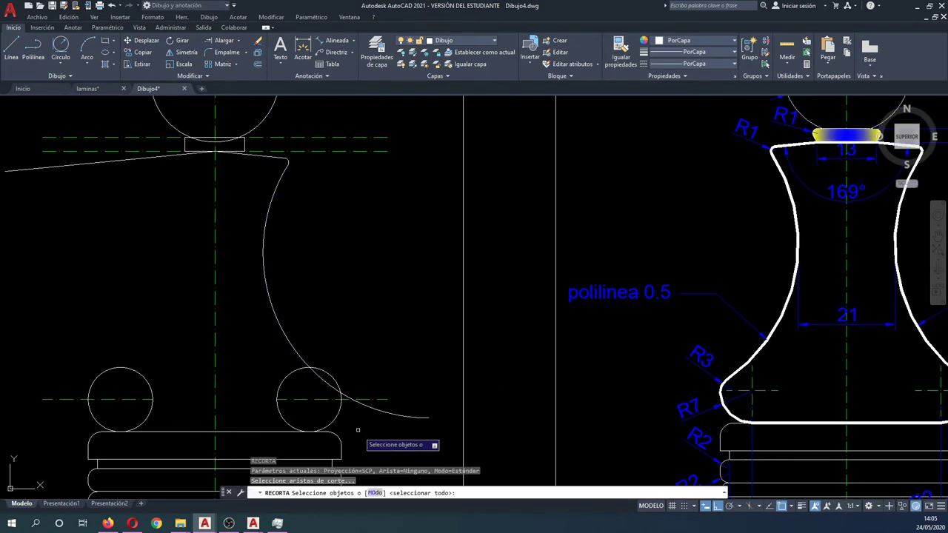
click(380, 437)
click(301, 379)
click(379, 412)
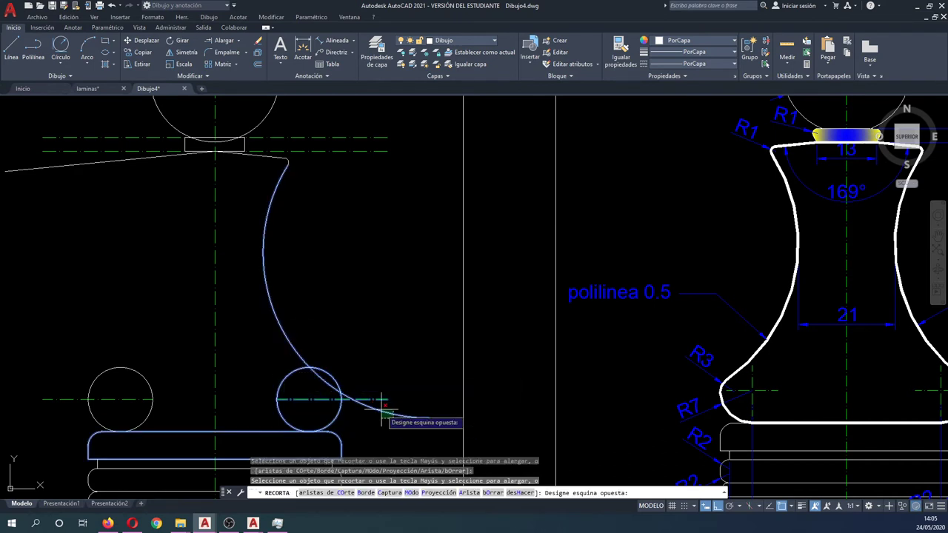
click(328, 384)
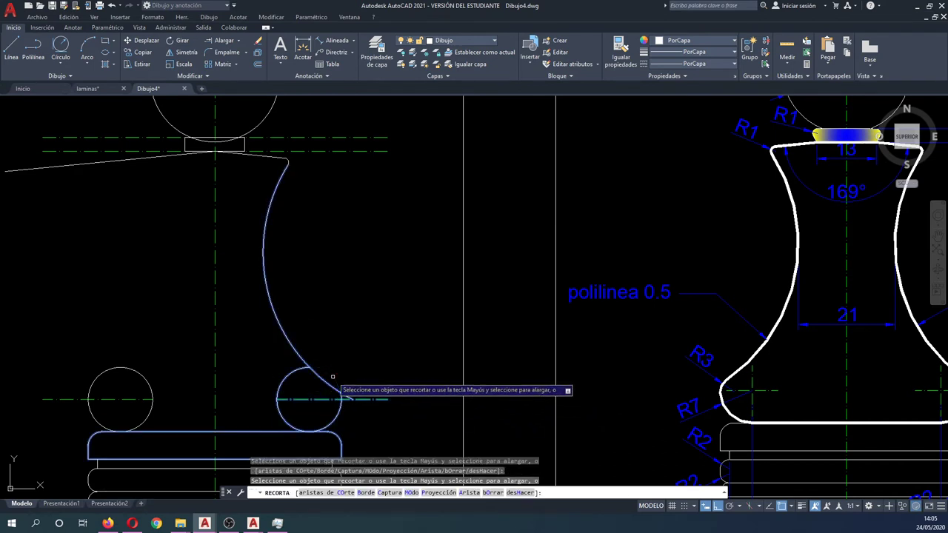
click(291, 377)
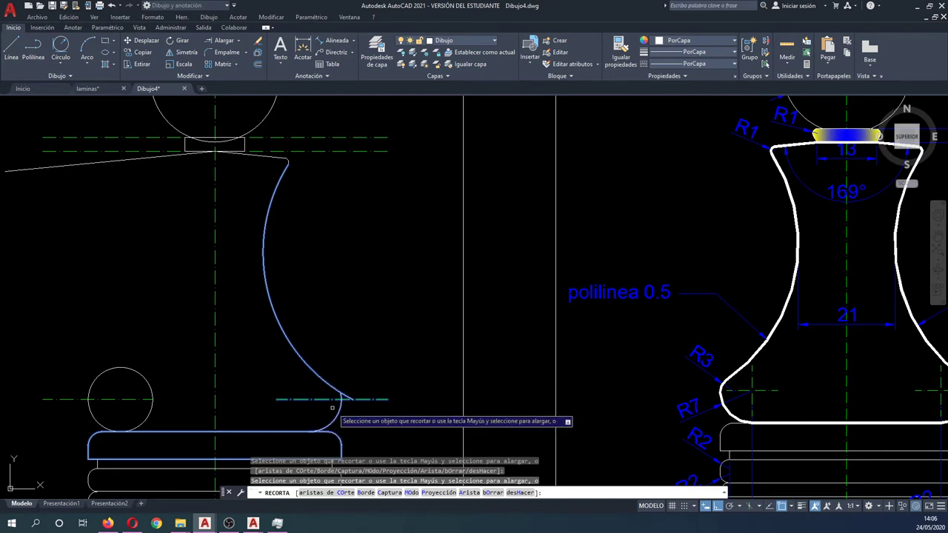
key(Escape)
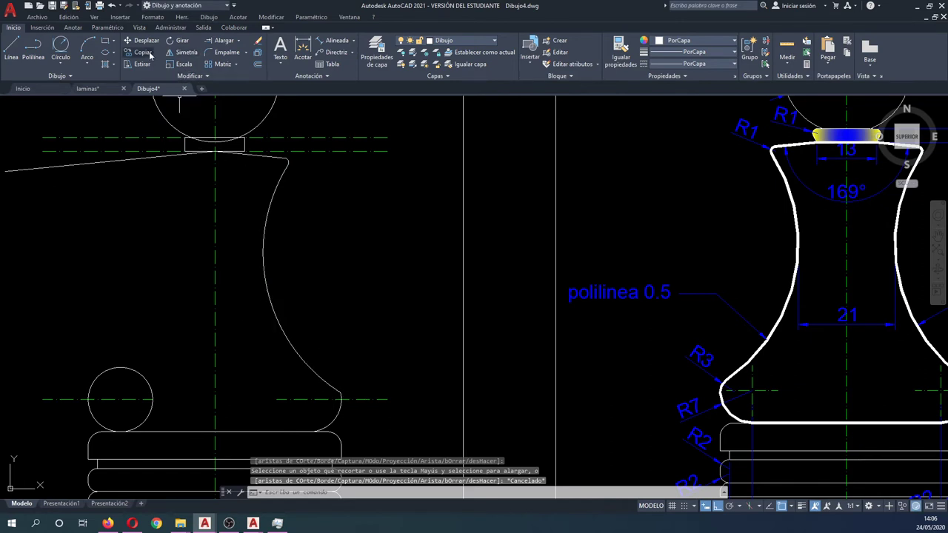
Fillet the R36 arc and the lower bulge with a radius-3 fillet using EMPALME.
click(222, 52)
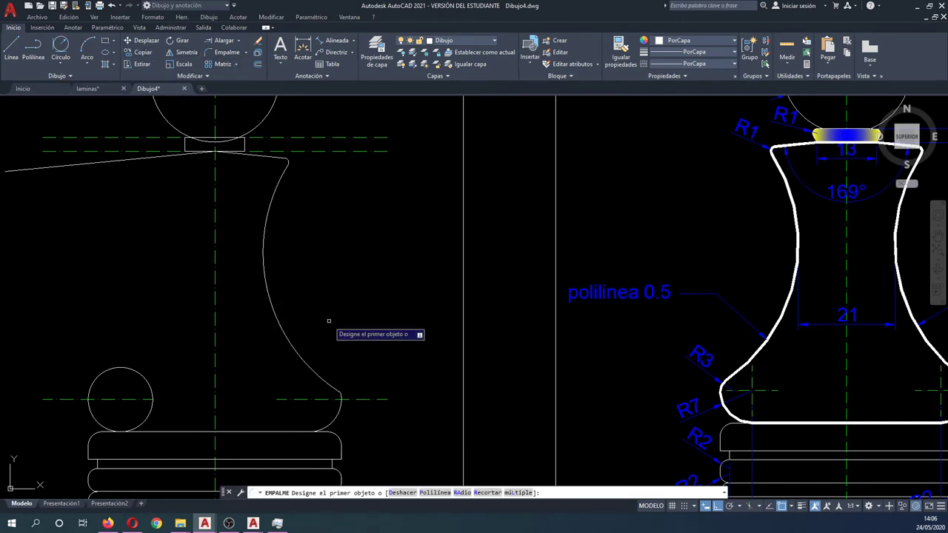
text(a)
key(Return)
text(3)
key(Return)
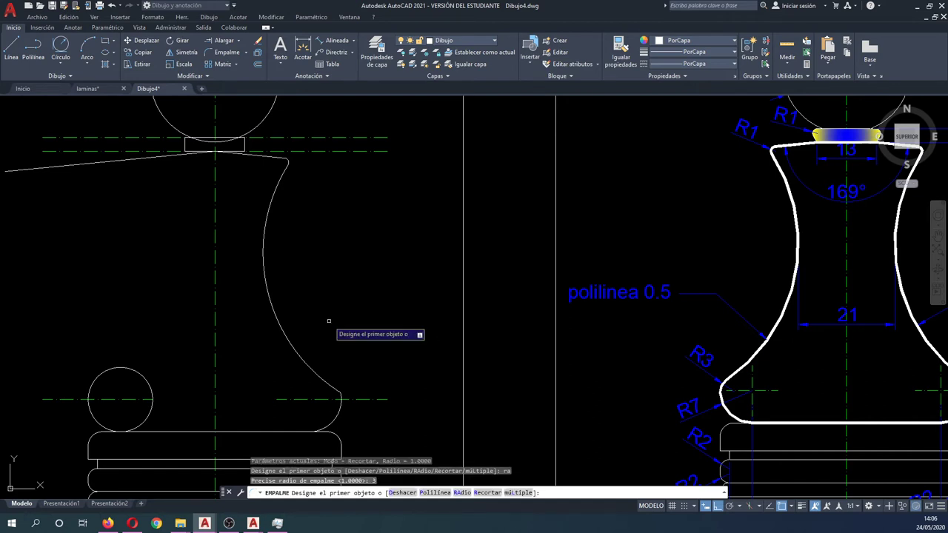
scroll(318, 403, up, 4)
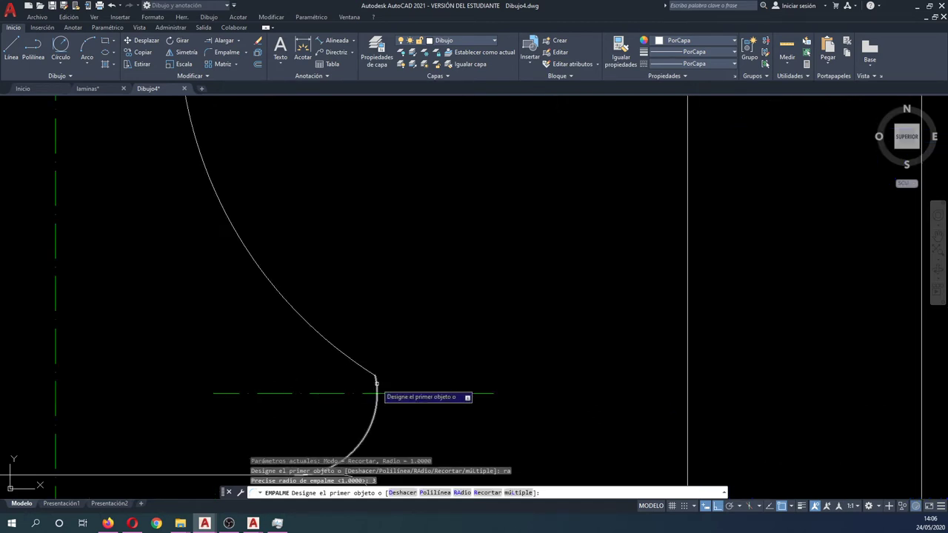
click(376, 383)
click(364, 369)
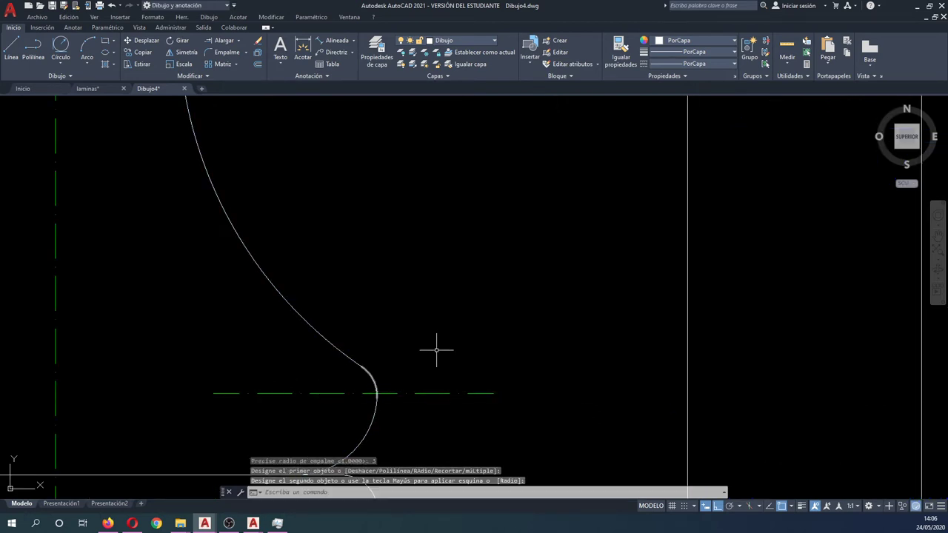
scroll(436, 349, down, 4)
scroll(434, 381, down, 2)
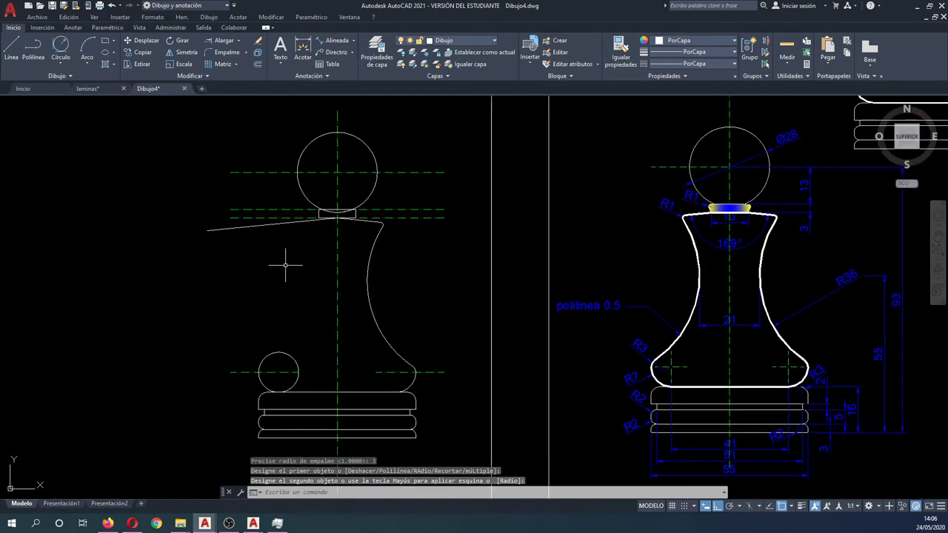
Erase the sloped line near the neck, the small radius-7 circle and its centreline.
click(216, 226)
key(Delete)
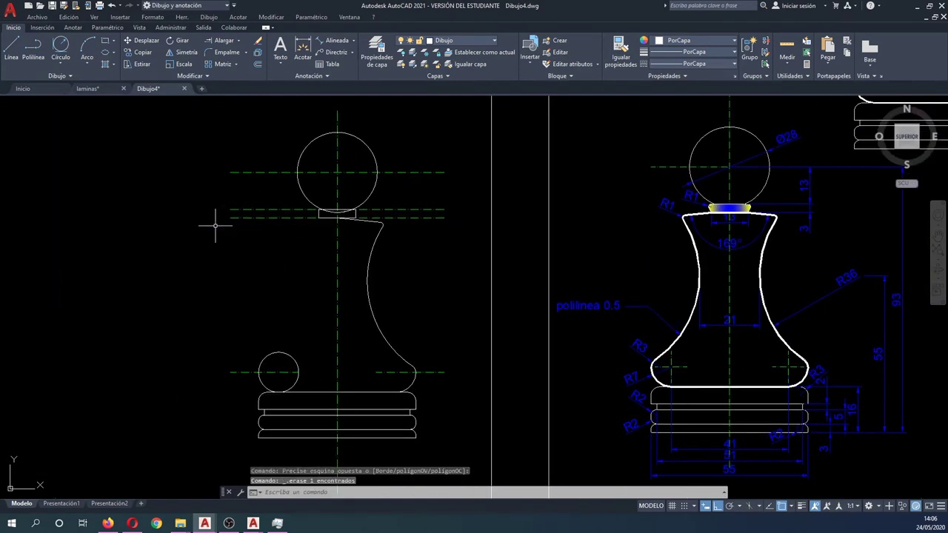
click(265, 339)
click(278, 366)
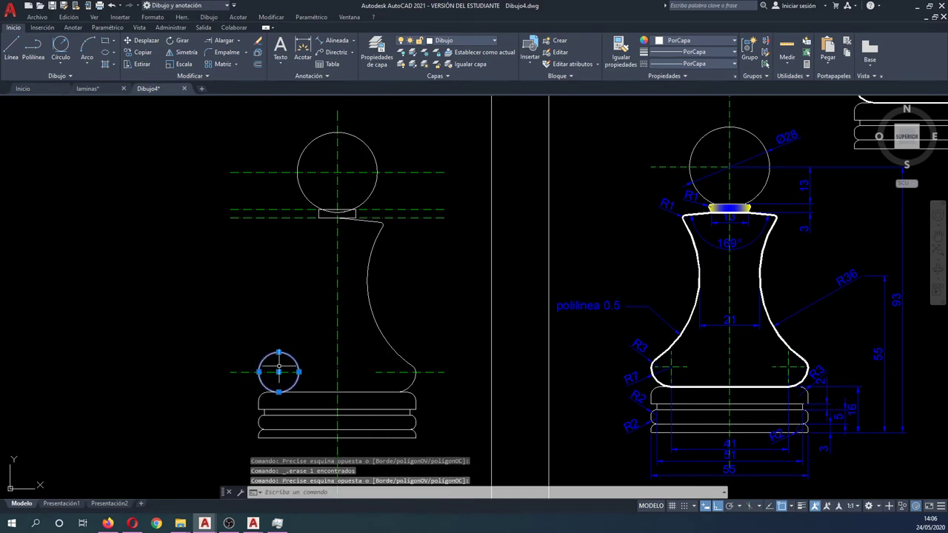
click(259, 362)
click(251, 345)
key(Delete)
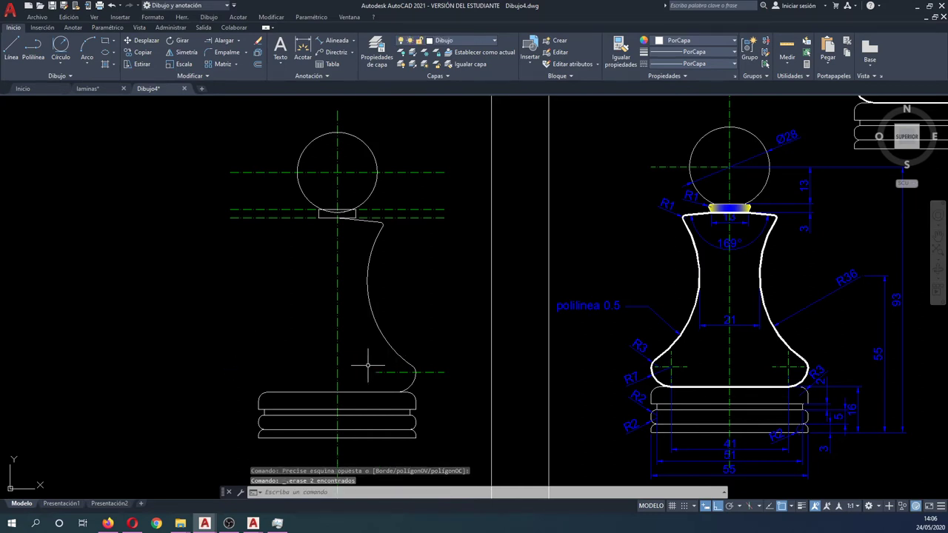
scroll(393, 373, up, 2)
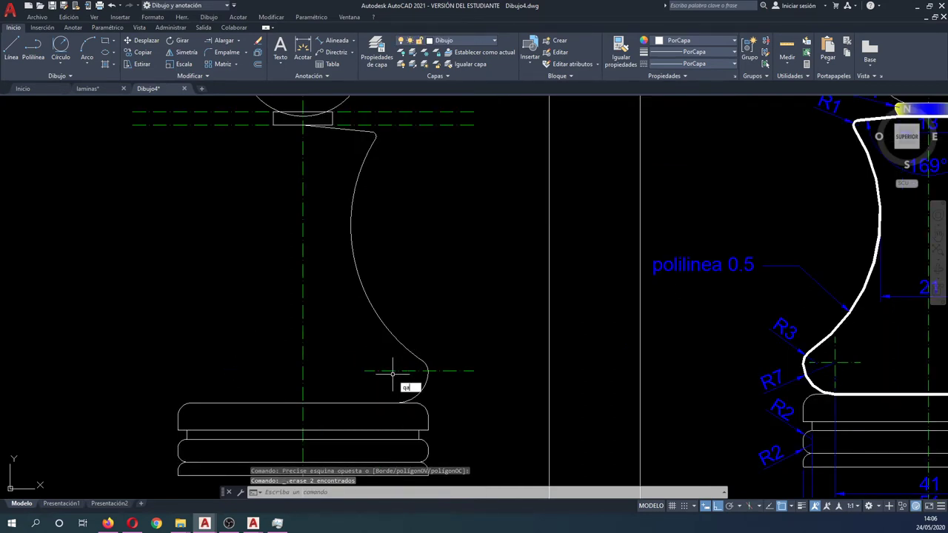
Start a polyline at the lower bend of the profile, then cancel it.
text(l)
key(Return)
click(397, 404)
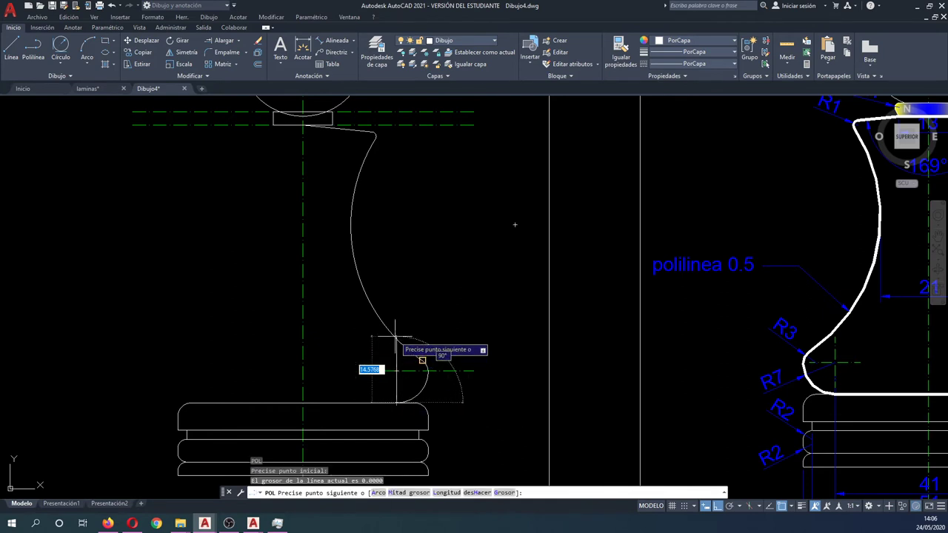
scroll(421, 359, up, 3)
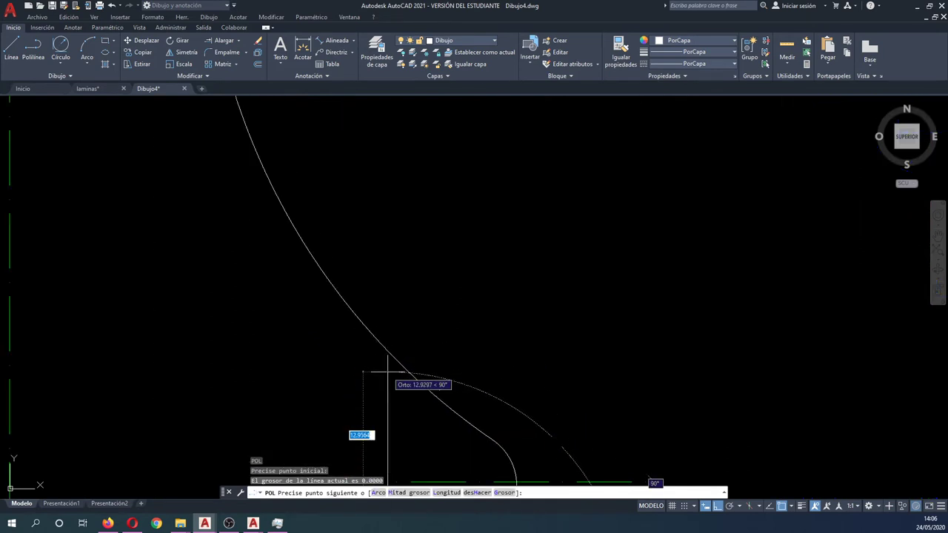
key(Escape)
scroll(392, 356, down, 3)
Grip-stretch the right end of the green dashed horizontal guide line.
click(481, 405)
click(474, 394)
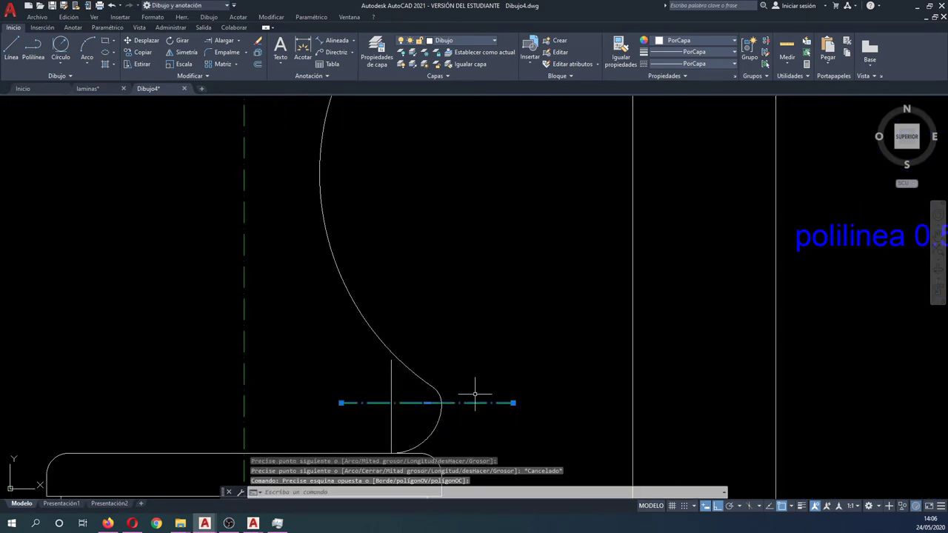
click(512, 402)
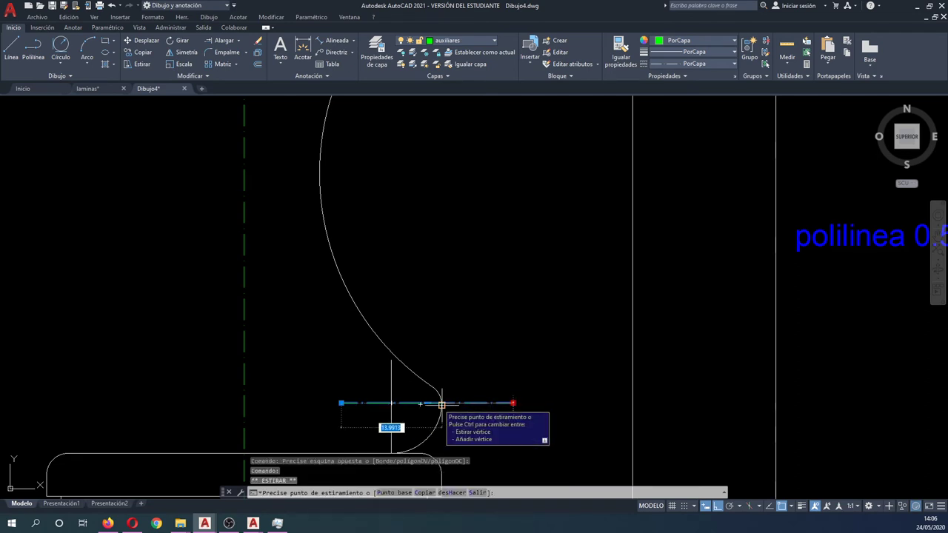
scroll(441, 404, up, 4)
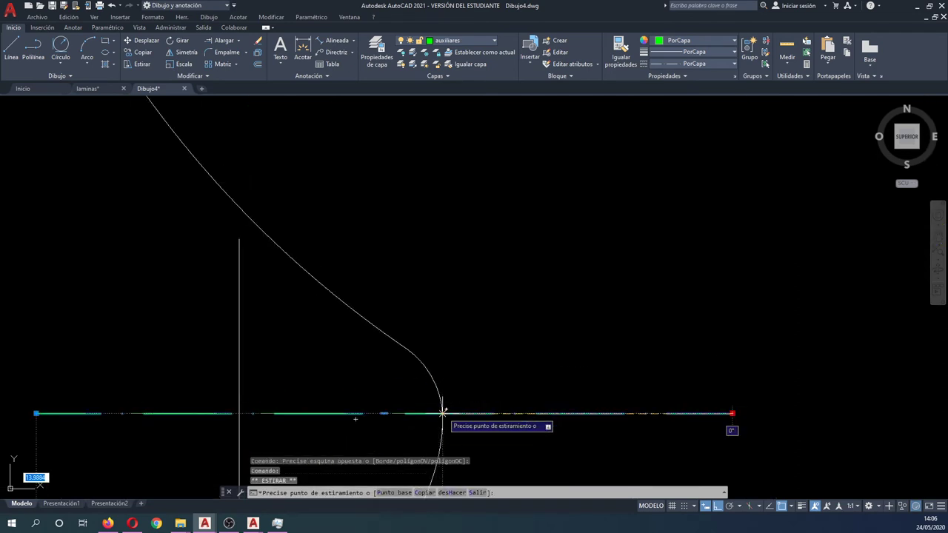
key(Escape)
key(Escape)
Match properties from the vertical axis line onto the guide lines with IGUALARPROP.
text(gg)
key(Return)
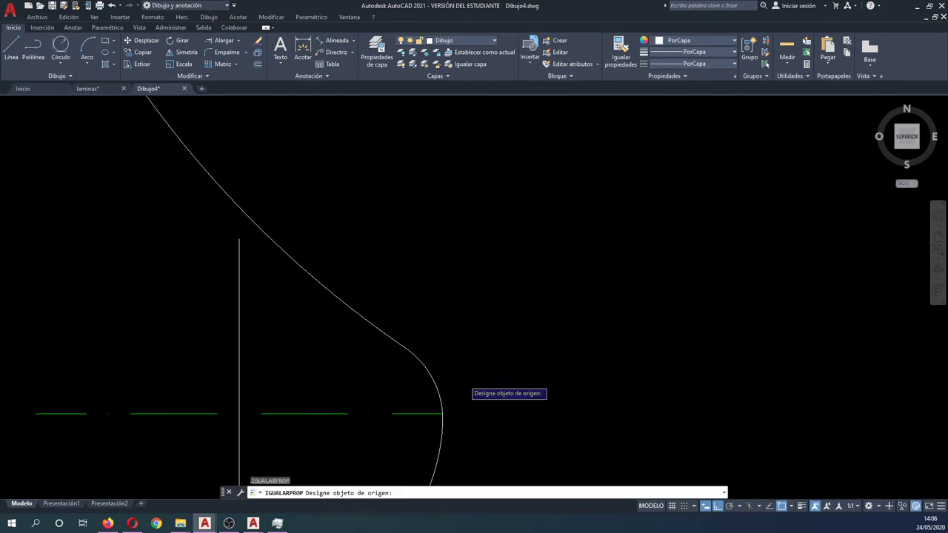
scroll(465, 380, down, 4)
click(144, 346)
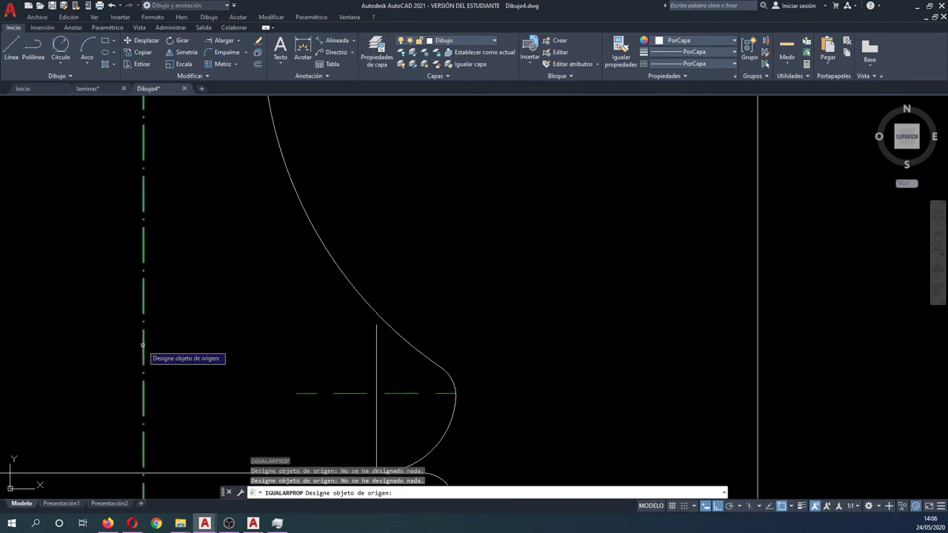
click(144, 347)
key(Escape)
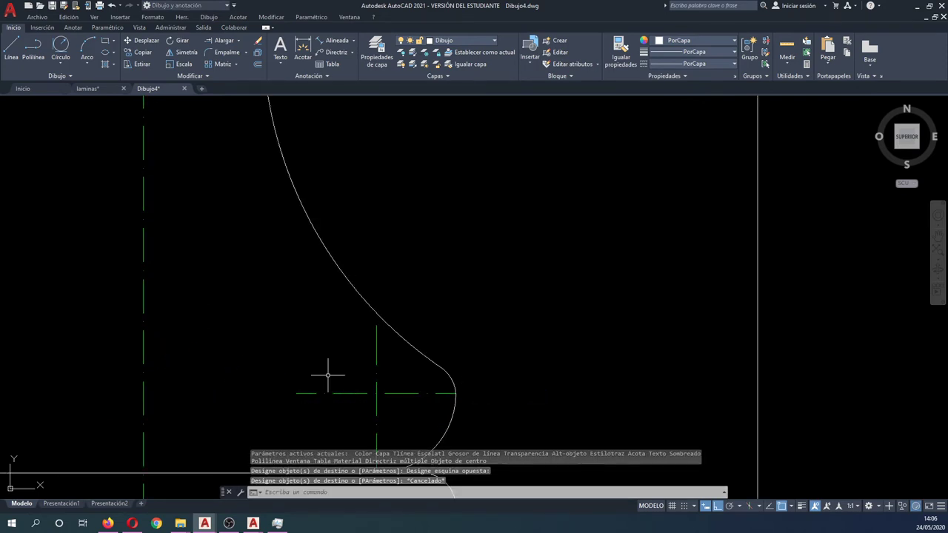
Start the SIMETRIA mirror command with the SI alias.
text(si)
key(Return)
scroll(406, 388, up, 3)
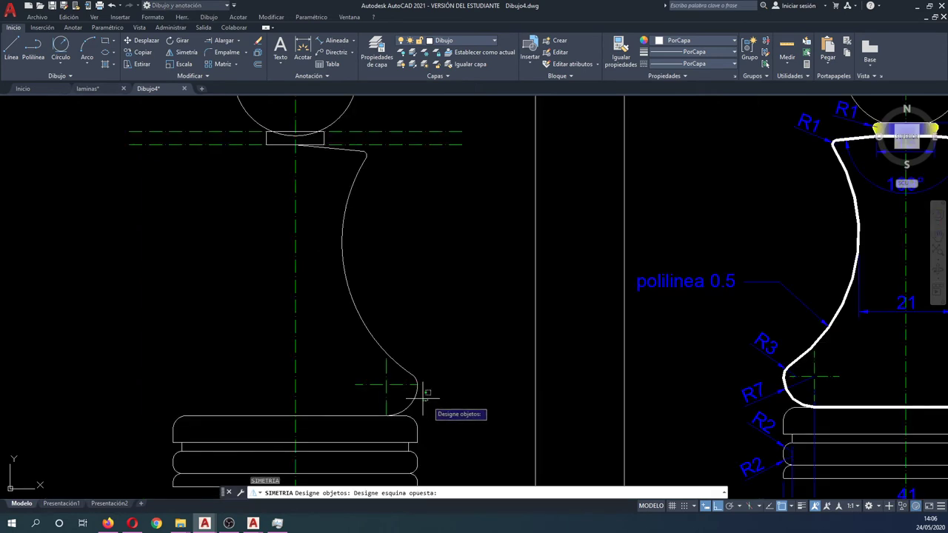
Mirror the right profile curves and short top line across the vertical axis, keeping the originals.
click(427, 401)
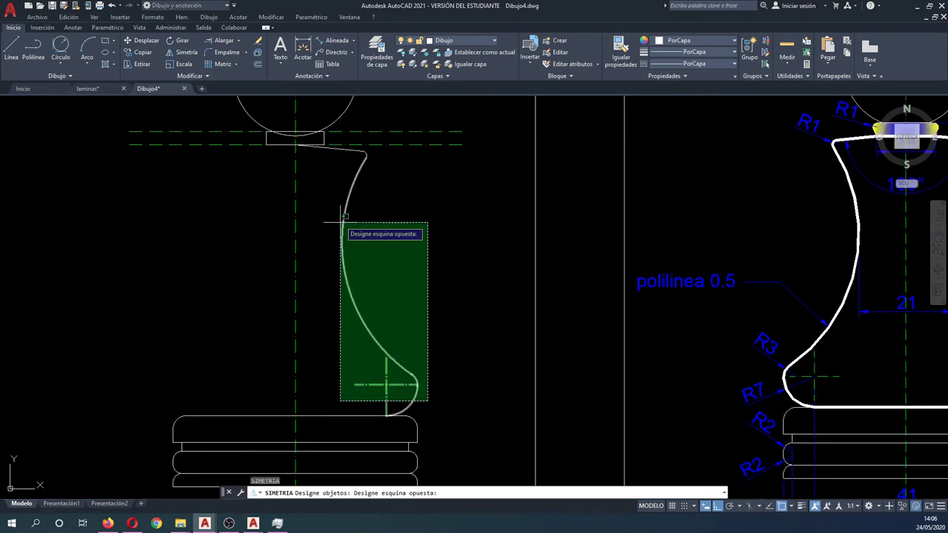
click(346, 154)
click(352, 150)
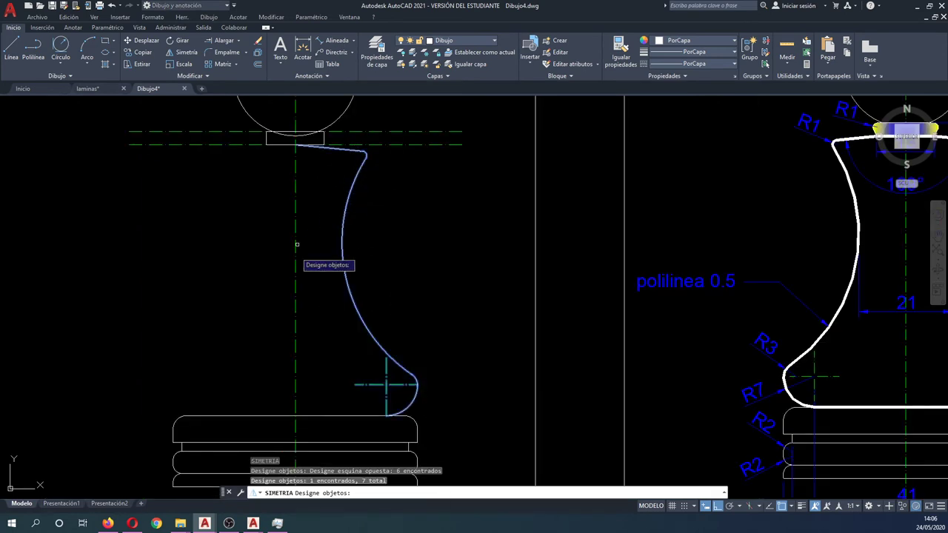
key(Return)
click(293, 289)
click(279, 223)
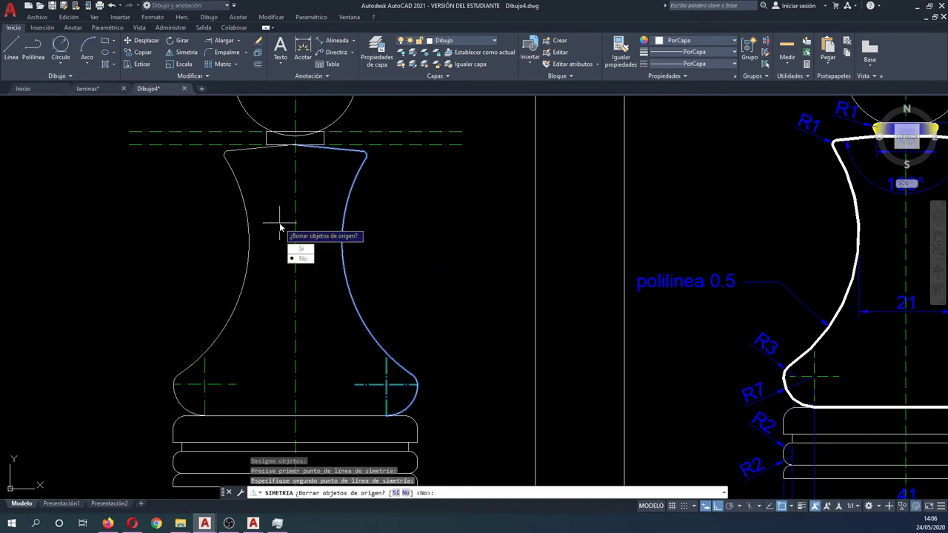
key(Return)
scroll(278, 237, down, 5)
scroll(278, 237, up, 1)
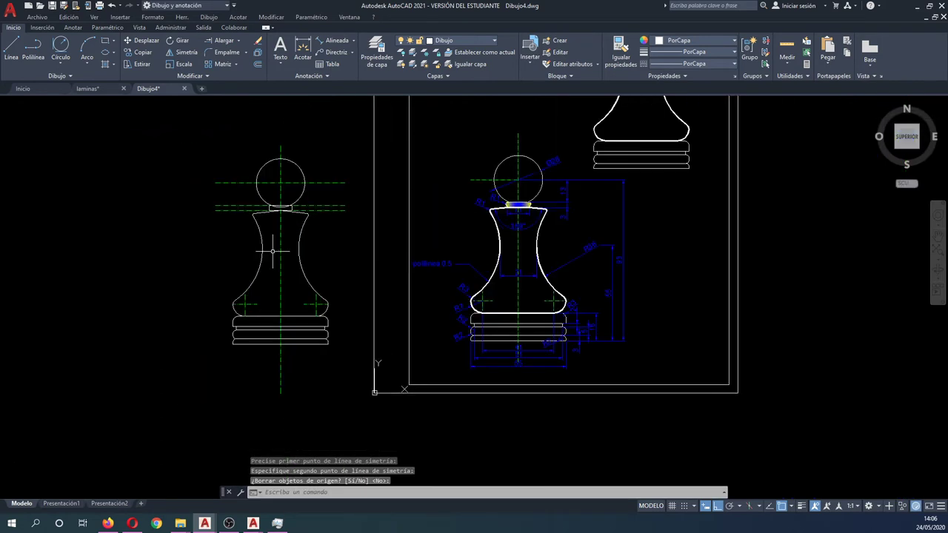
scroll(278, 237, up, 1)
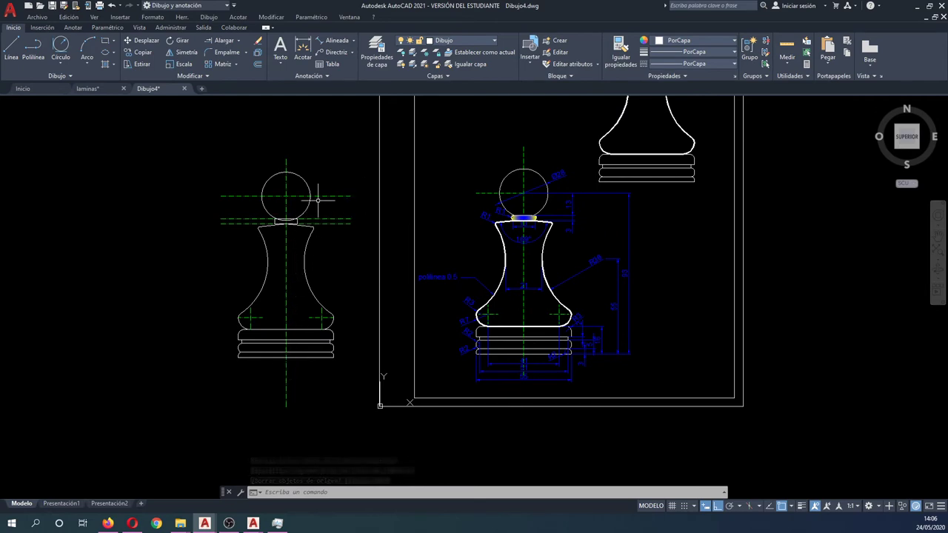
scroll(318, 200, up, 5)
scroll(313, 243, down, 2)
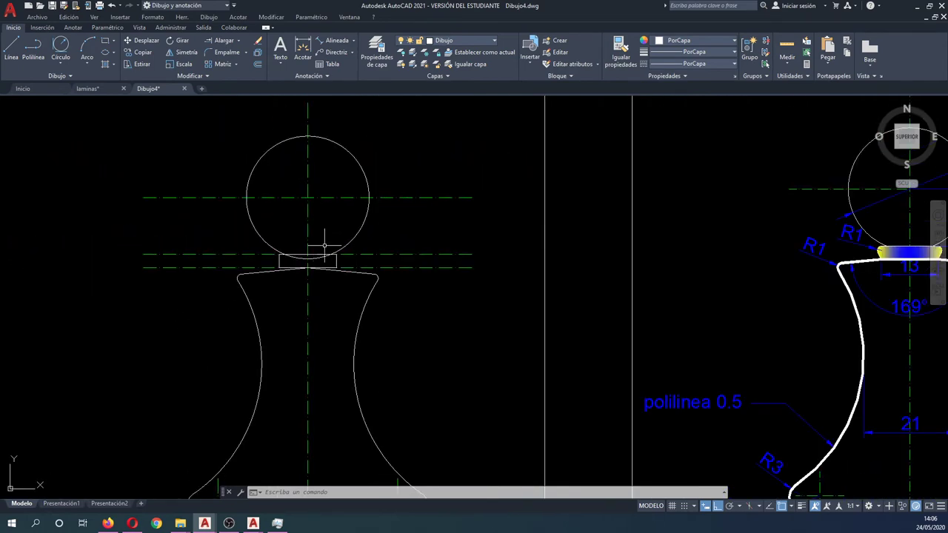
scroll(348, 252, up, 1)
scroll(312, 261, down, 1)
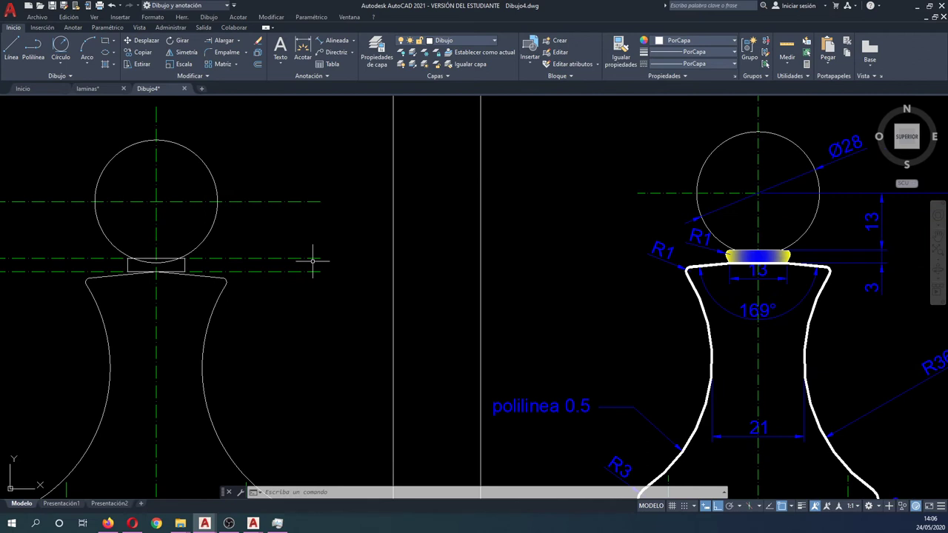
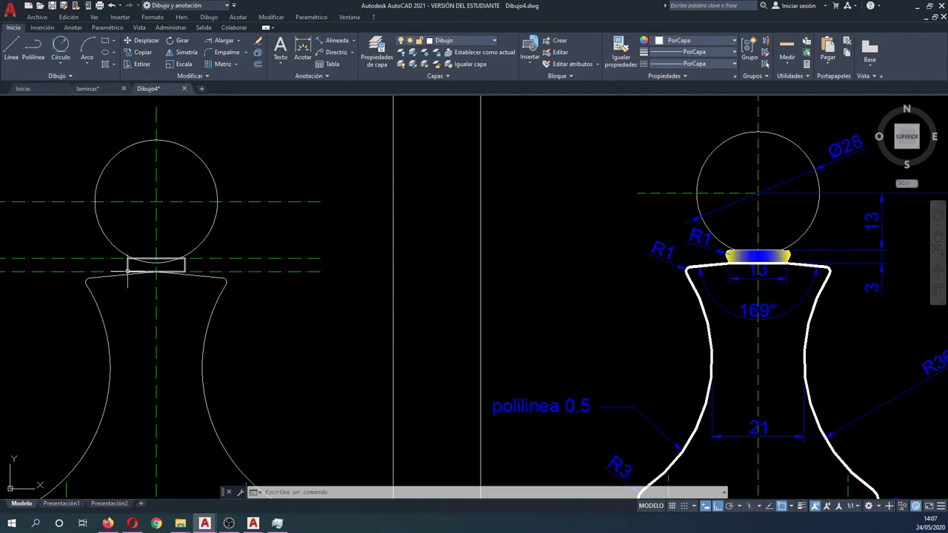
Zoom in on the short slanted neck line below the collar.
scroll(114, 274, up, 2)
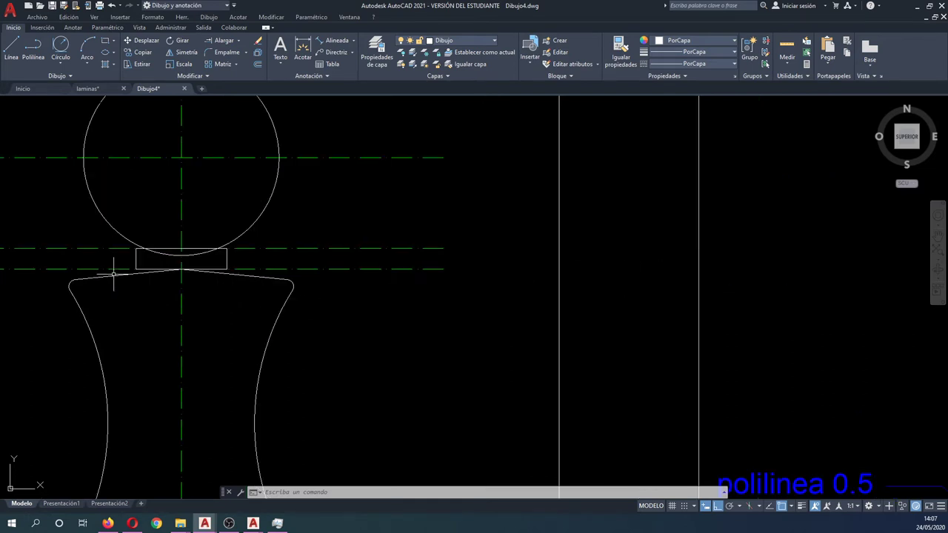
scroll(115, 274, down, 2)
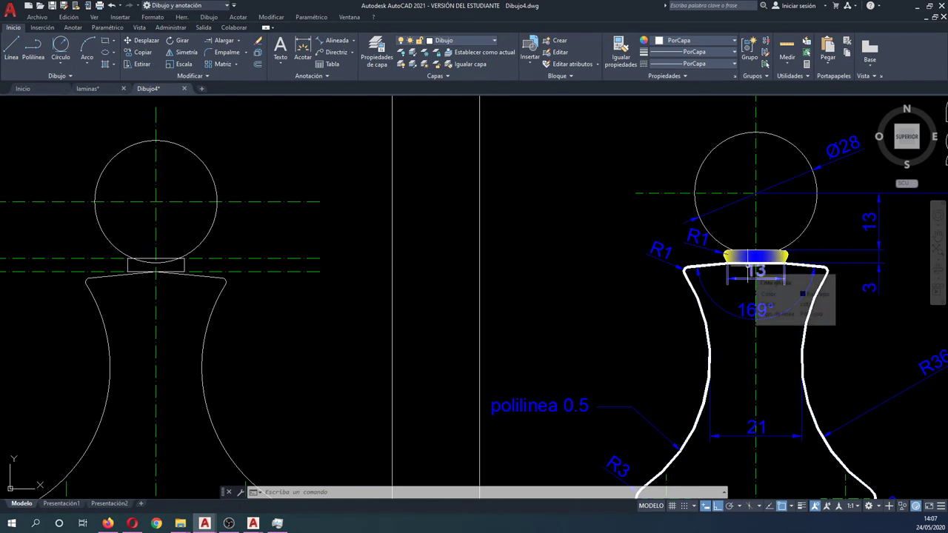
scroll(751, 265, down, 2)
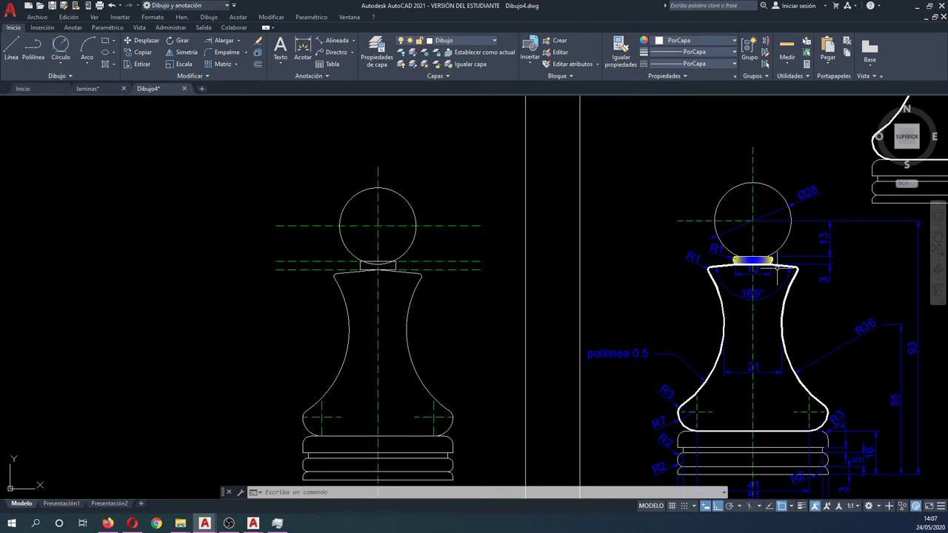
scroll(777, 267, up, 2)
scroll(774, 266, up, 2)
scroll(740, 258, down, 4)
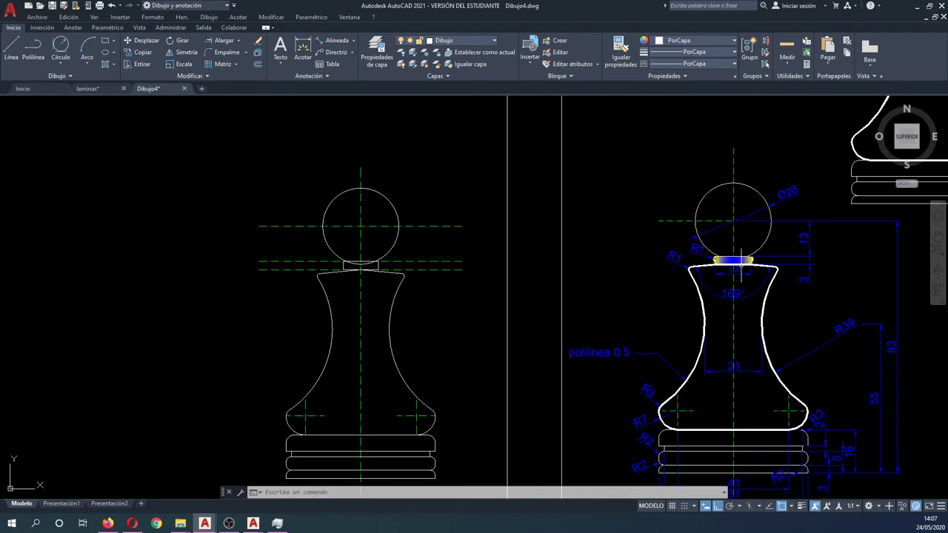
scroll(345, 313, up, 3)
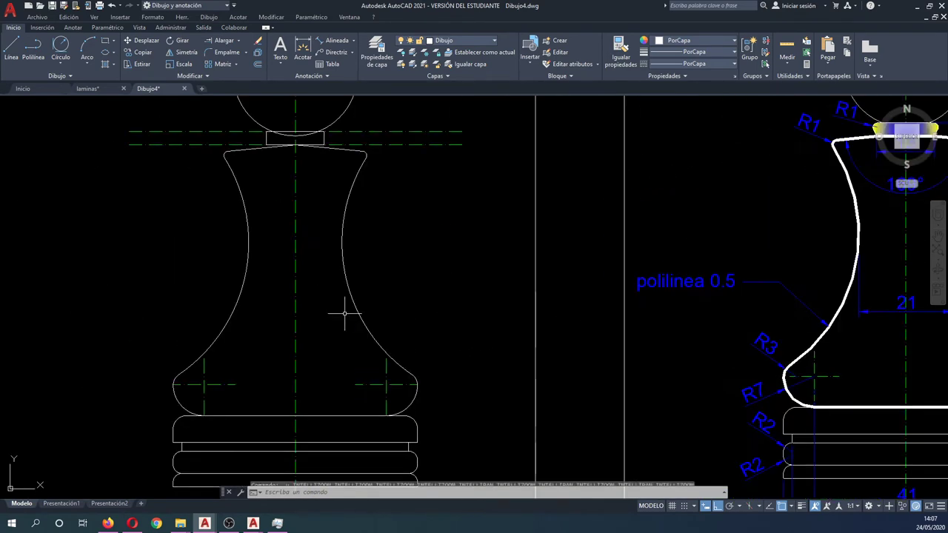
scroll(344, 313, up, 1)
scroll(344, 313, up, 2)
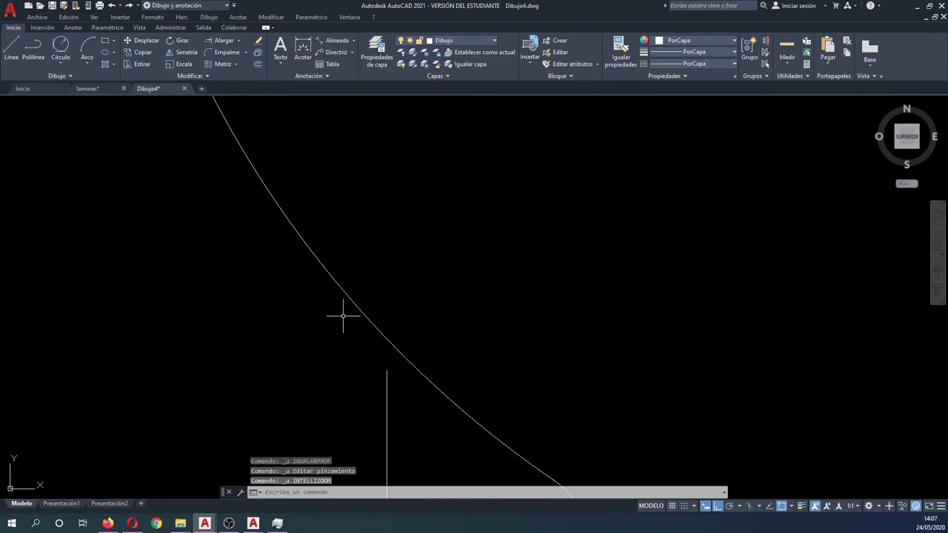
scroll(343, 316, down, 2)
scroll(343, 317, down, 2)
scroll(335, 311, down, 1)
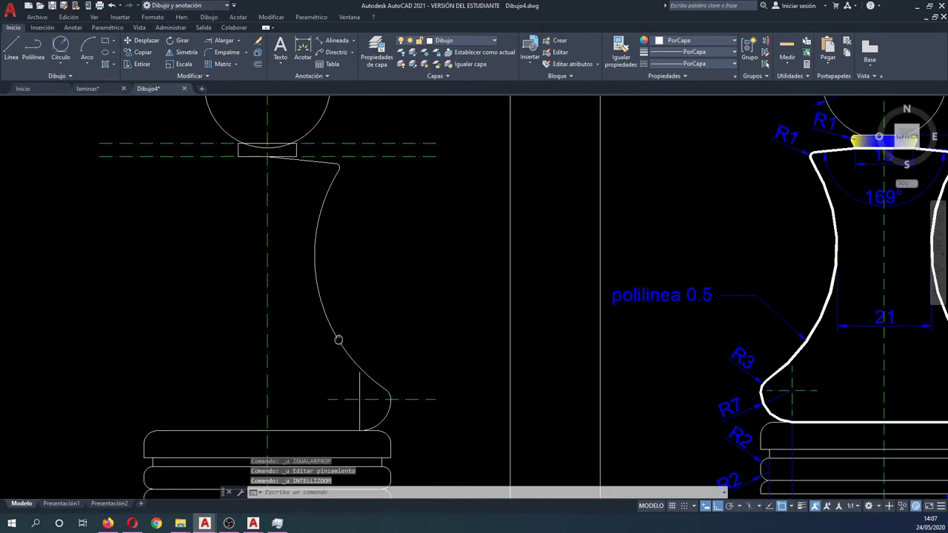
scroll(306, 275, up, 1)
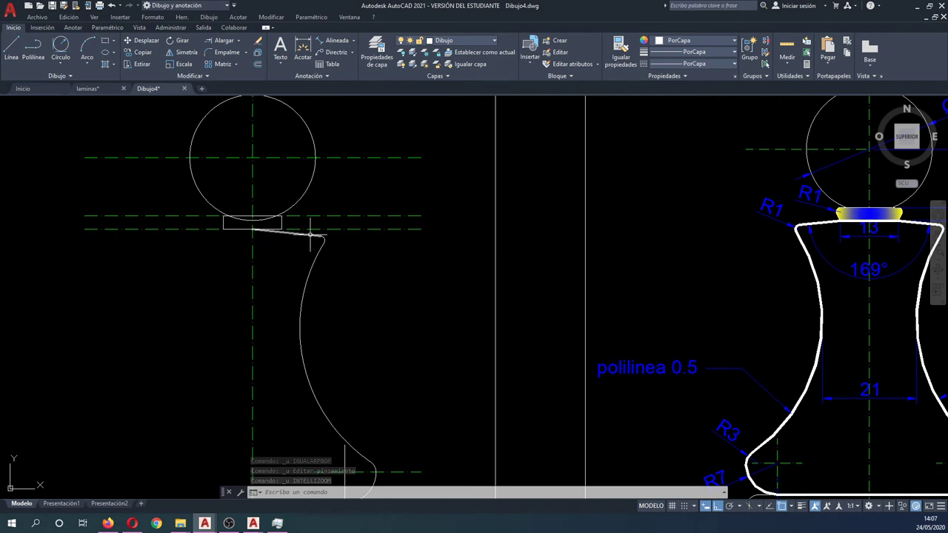
click(314, 235)
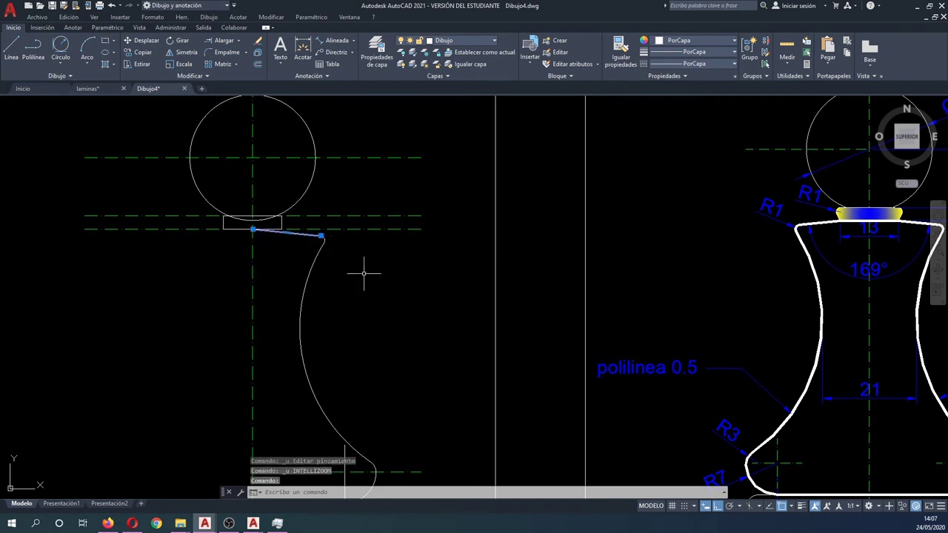
key(Escape)
key(Escape)
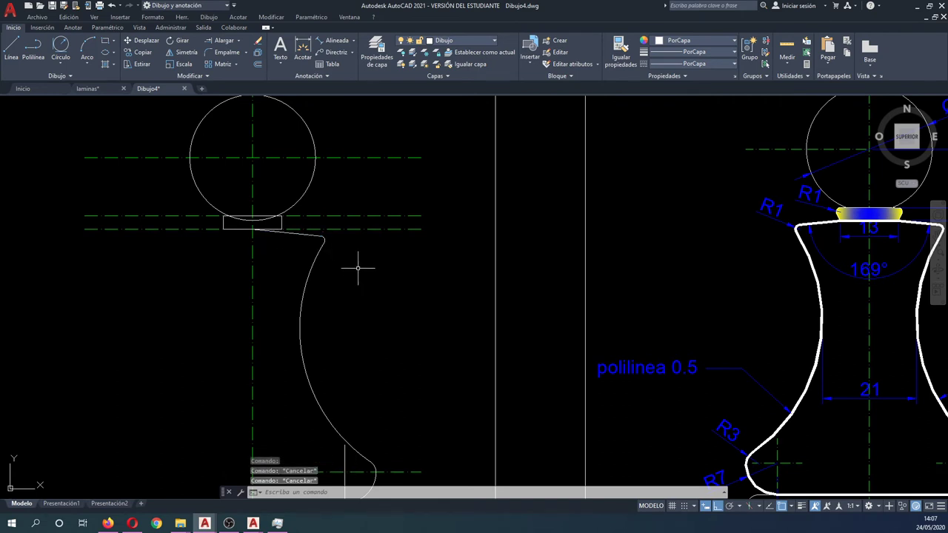
Move the slanted line to the collar's lower-right corner and delete the small end arc.
text(d)
key(Return)
click(294, 234)
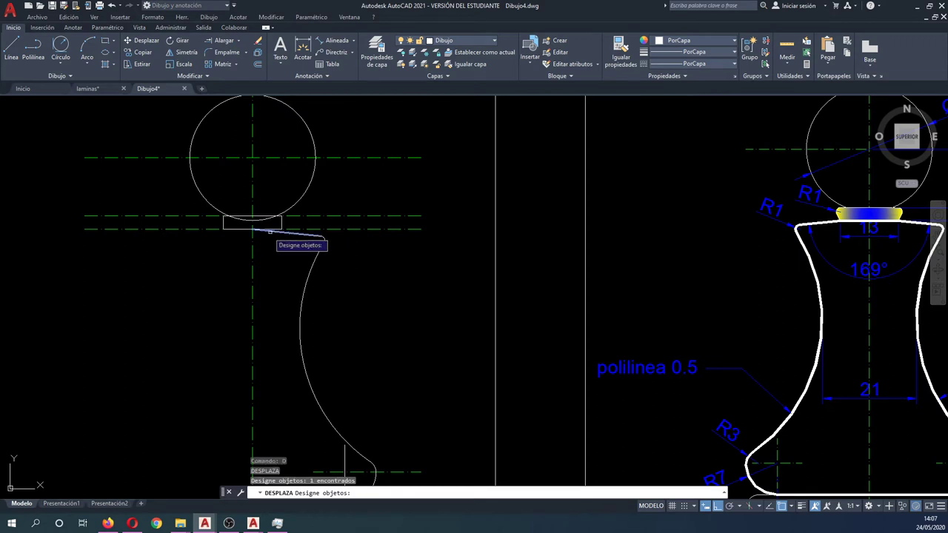
key(Return)
click(259, 230)
scroll(263, 231, up, 2)
scroll(263, 231, up, 2)
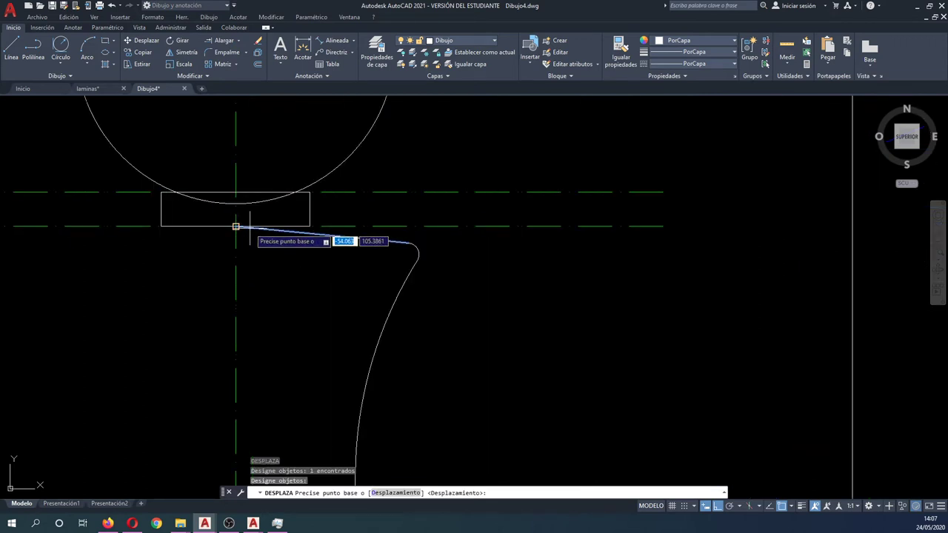
click(310, 225)
click(419, 248)
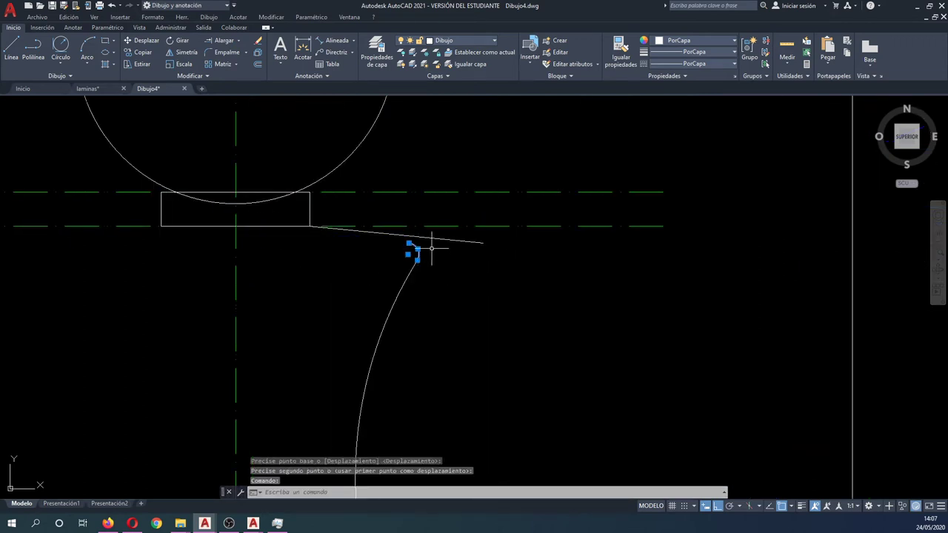
key(Delete)
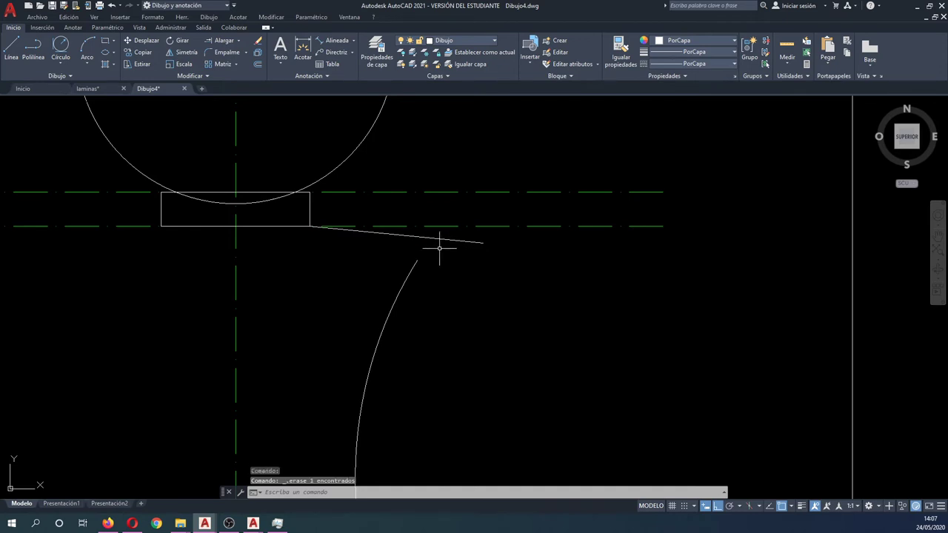
Draw a radius-1 circle tangent to the body curve and the slanted neck line.
click(73, 46)
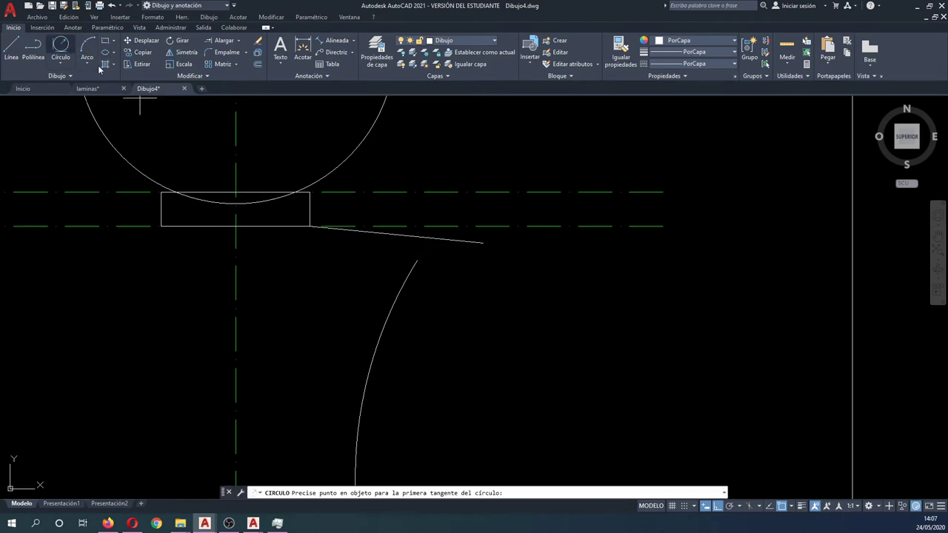
click(412, 268)
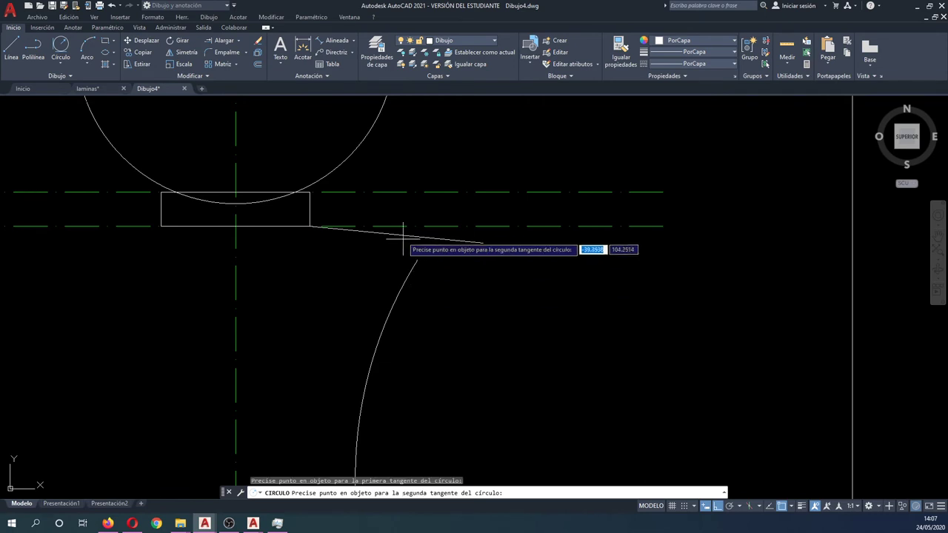
click(396, 235)
text(1)
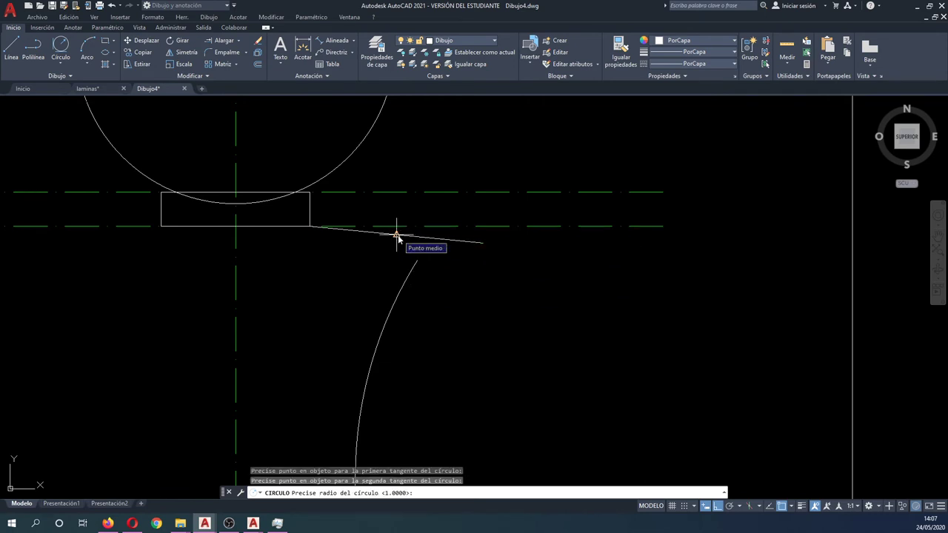
key(Return)
Trim the excess neck line and the circle's outer arc to leave the R1 blend.
scroll(400, 260, up, 6)
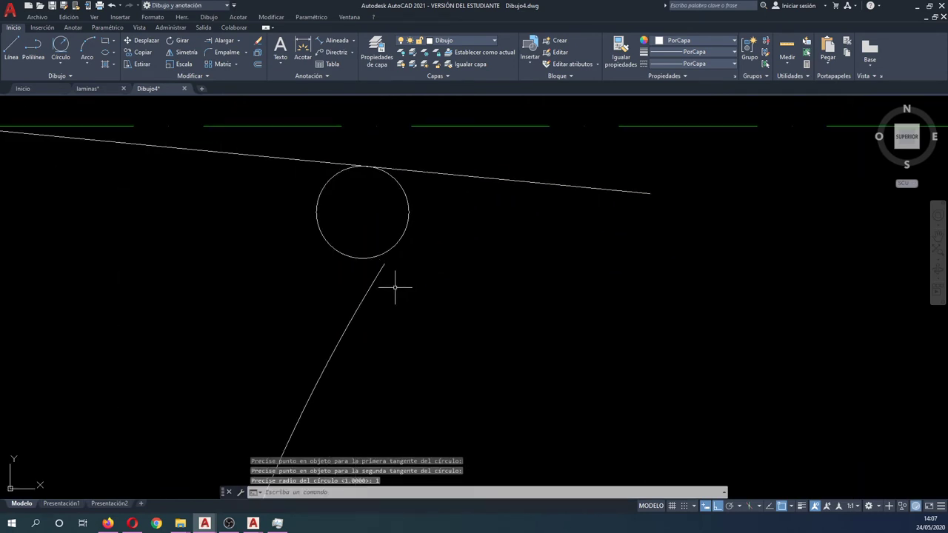
click(374, 285)
click(398, 263)
click(385, 264)
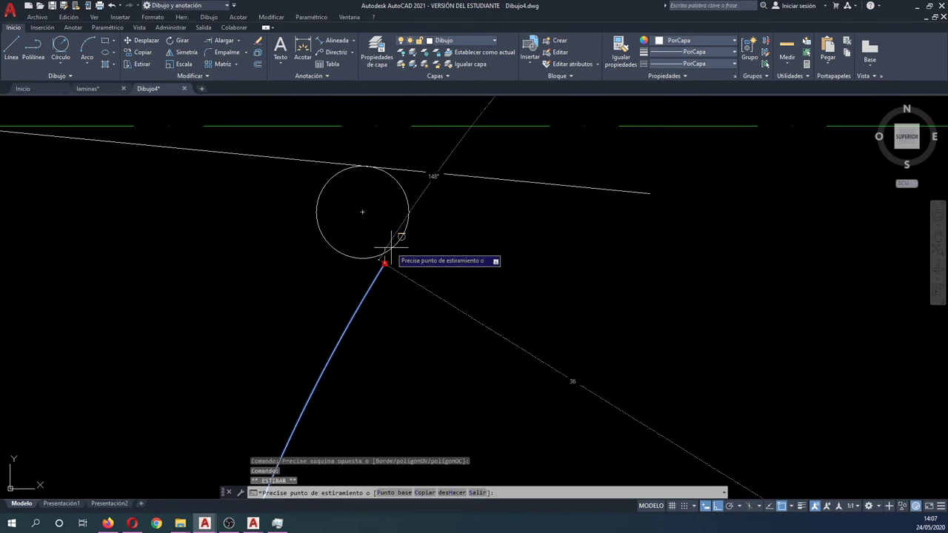
key(Escape)
key(Escape)
text(tr)
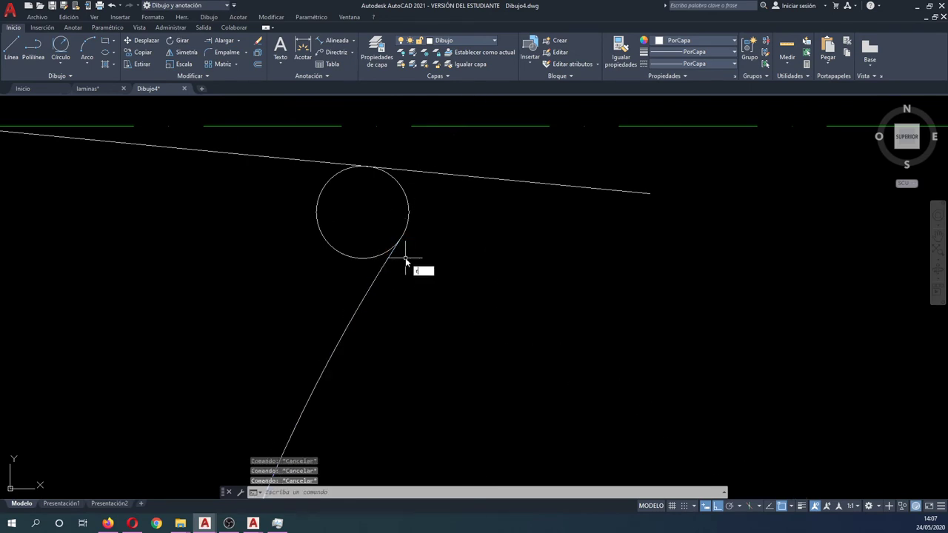
key(Return)
click(408, 317)
click(384, 167)
key(Return)
click(434, 173)
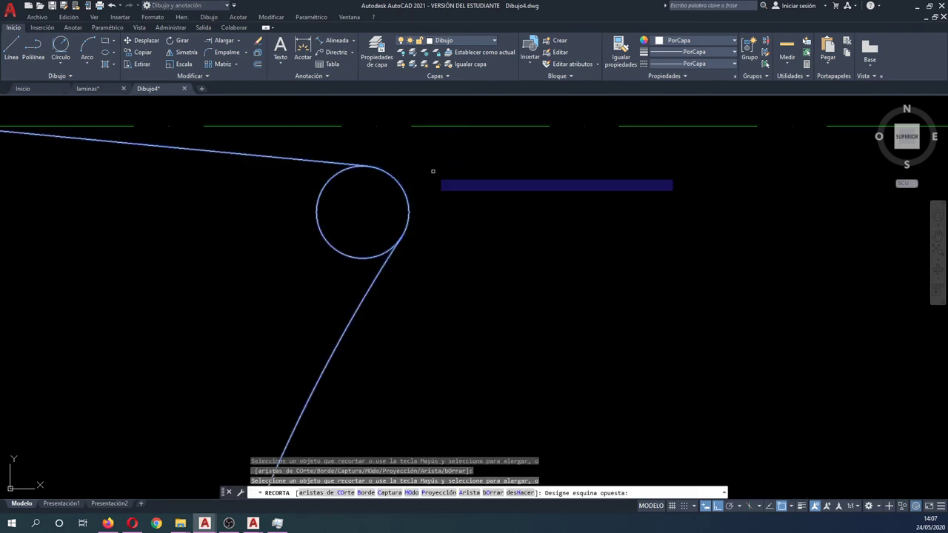
click(317, 214)
Finish the trim, then start a mirror of the new corner pieces and cancel it.
key(Return)
scroll(452, 222, down, 3)
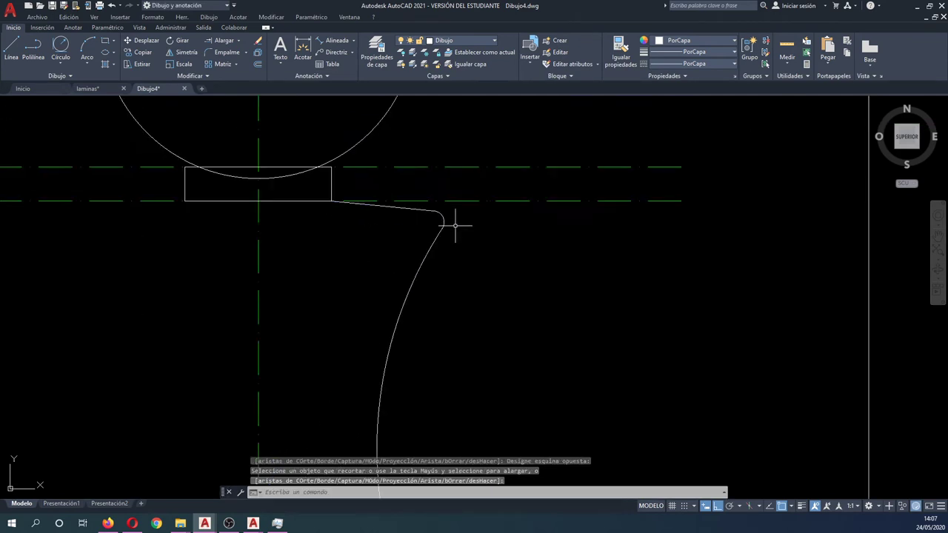
text(a)
key(Return)
click(454, 225)
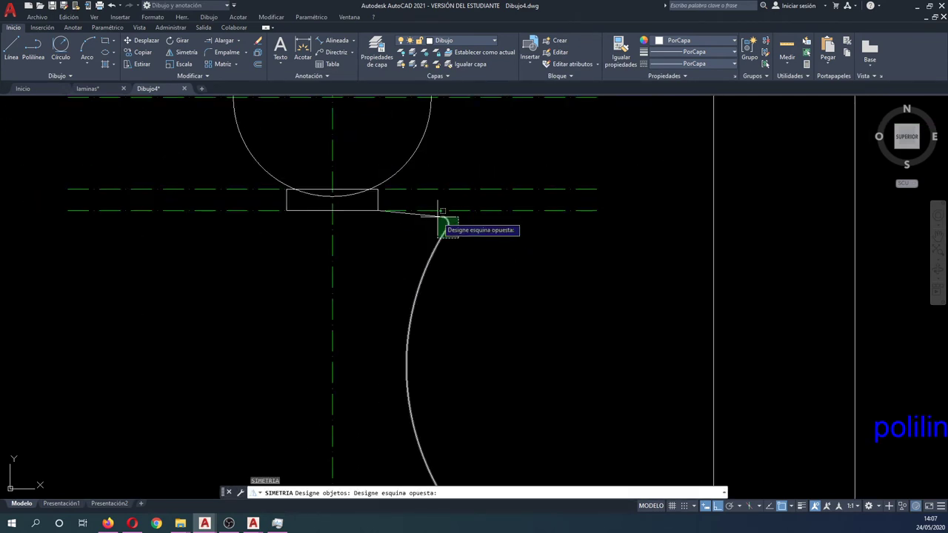
click(438, 216)
click(434, 215)
scroll(434, 219, down, 1)
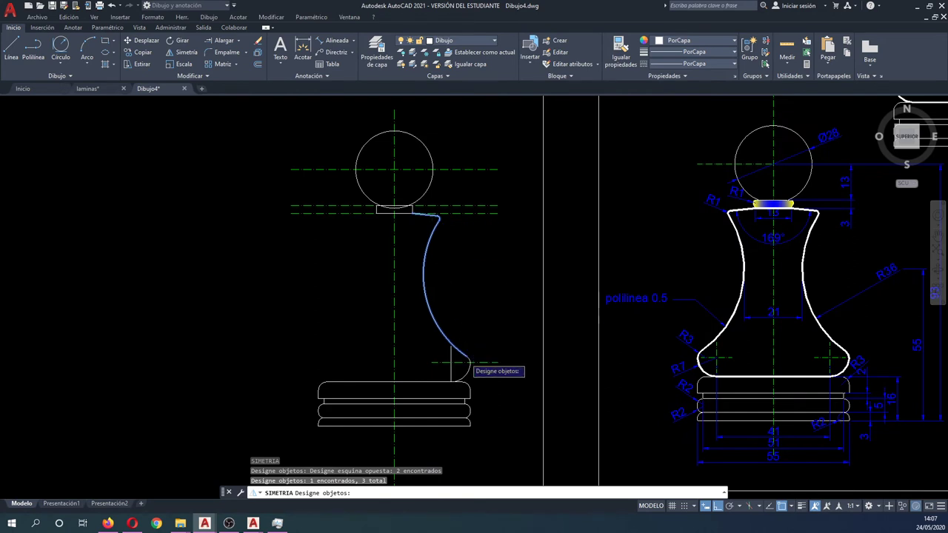
scroll(472, 370, up, 3)
key(Escape)
Trim off the centreline portion to the right of the body curve.
text(rr)
key(Return)
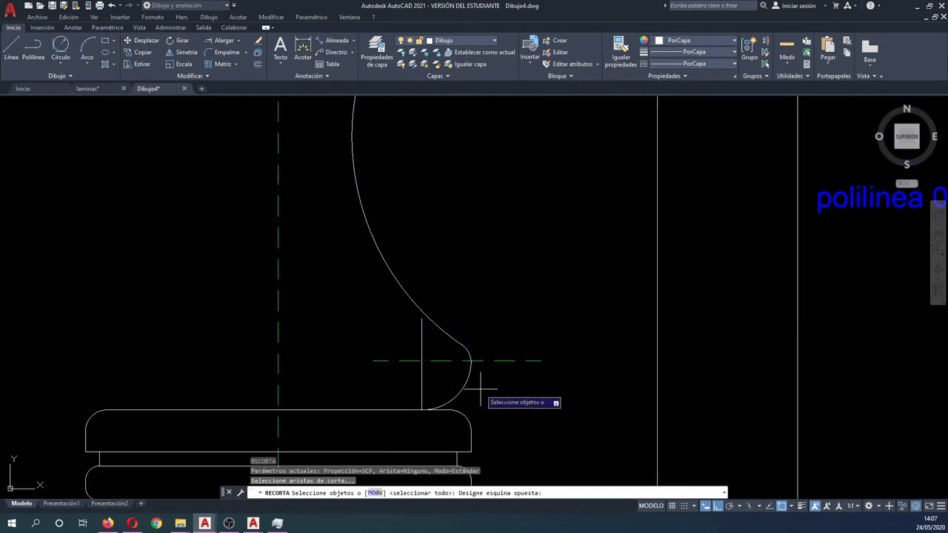
drag(482, 387, 377, 311)
key(Return)
click(497, 361)
key(Escape)
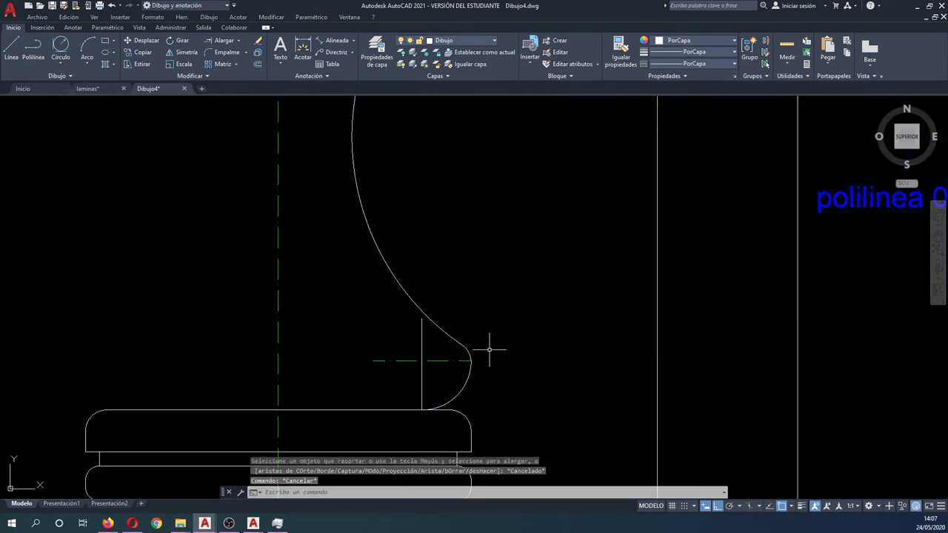
Try matching properties from the body curve, then cancel.
text(ig)
key(Return)
click(422, 358)
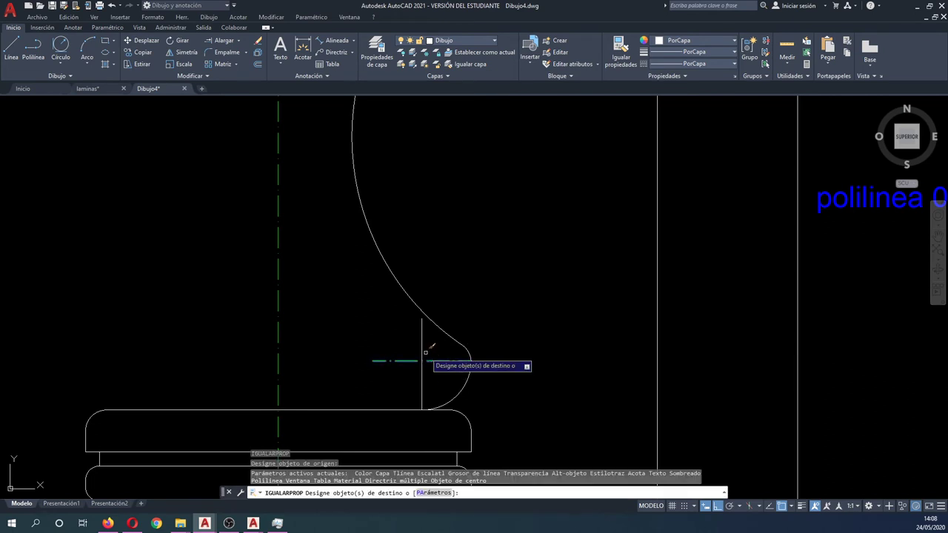
click(415, 344)
key(Escape)
key(Escape)
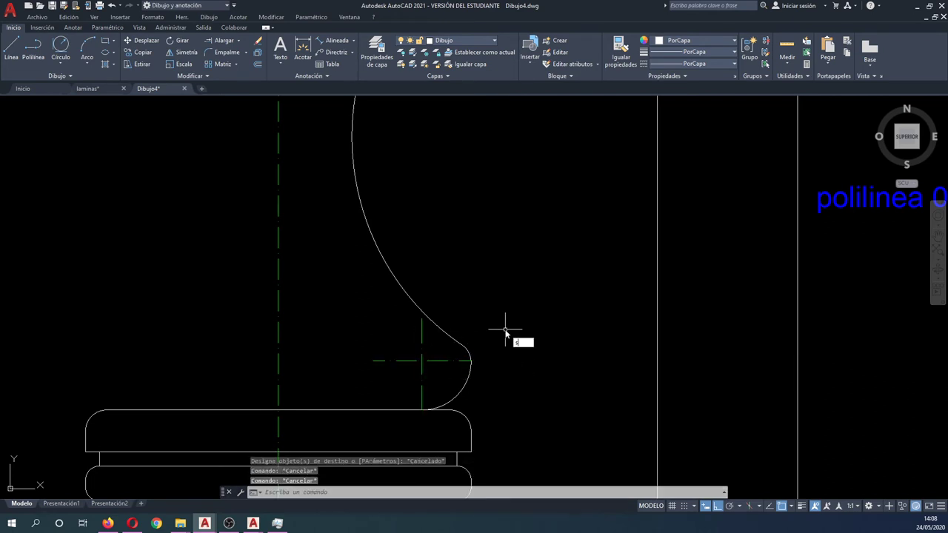
Mirror the body curve and neck pieces across the vertical centreline, keeping the originals.
text(a)
key(Return)
click(519, 385)
click(403, 324)
scroll(412, 334, down, 2)
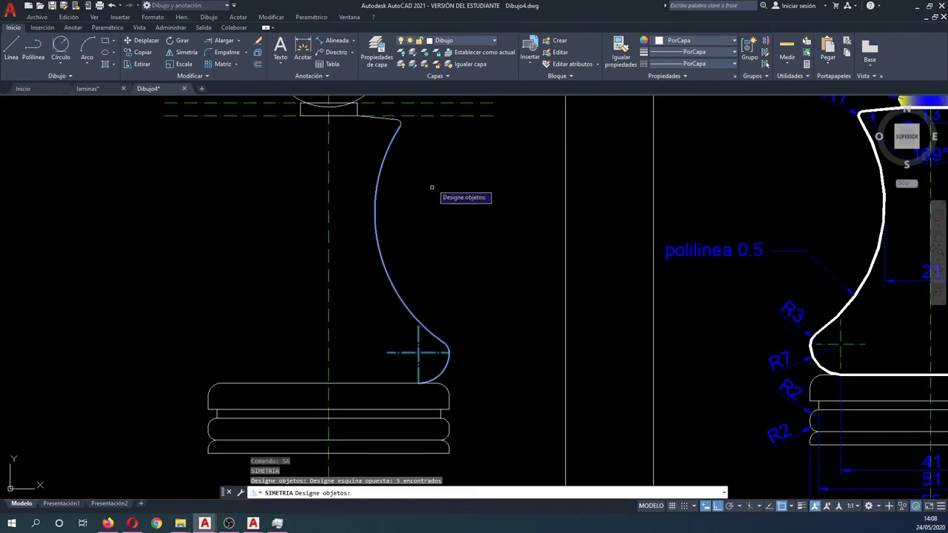
click(431, 171)
click(388, 118)
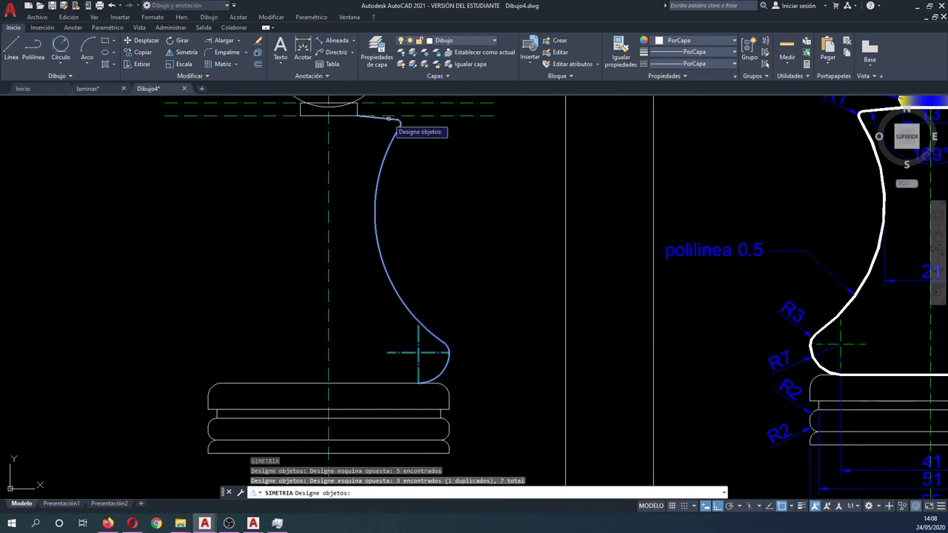
key(Return)
click(331, 141)
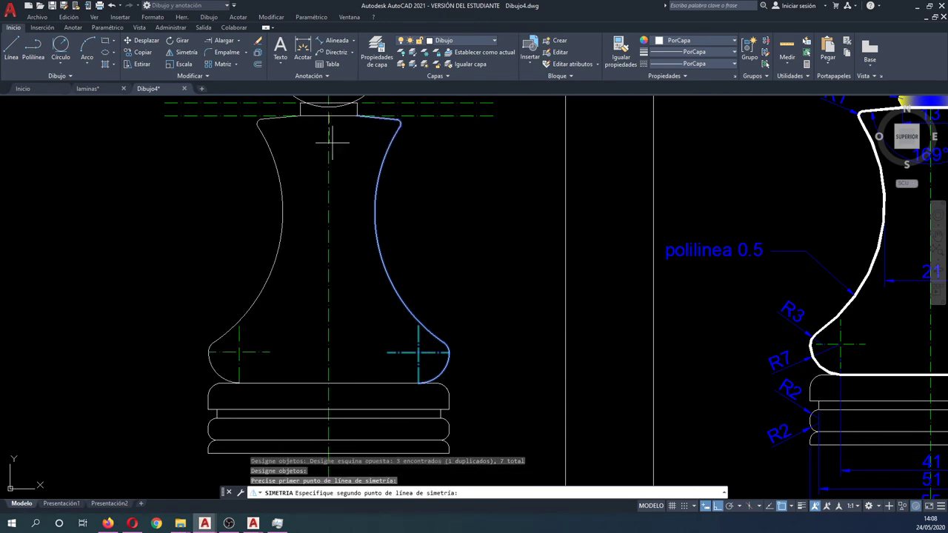
click(329, 192)
key(Return)
scroll(379, 341, down, 3)
middle_drag(375, 311, 367, 343)
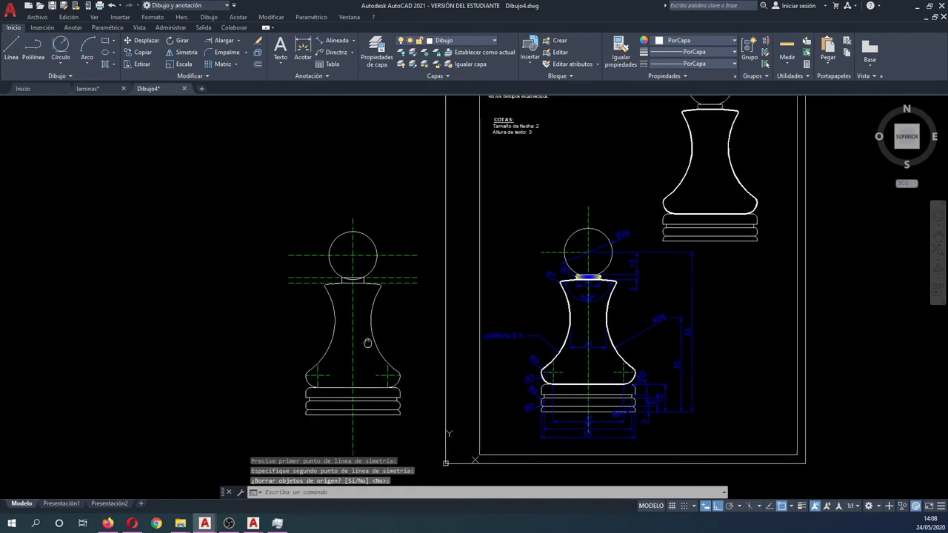
scroll(334, 257, up, 3)
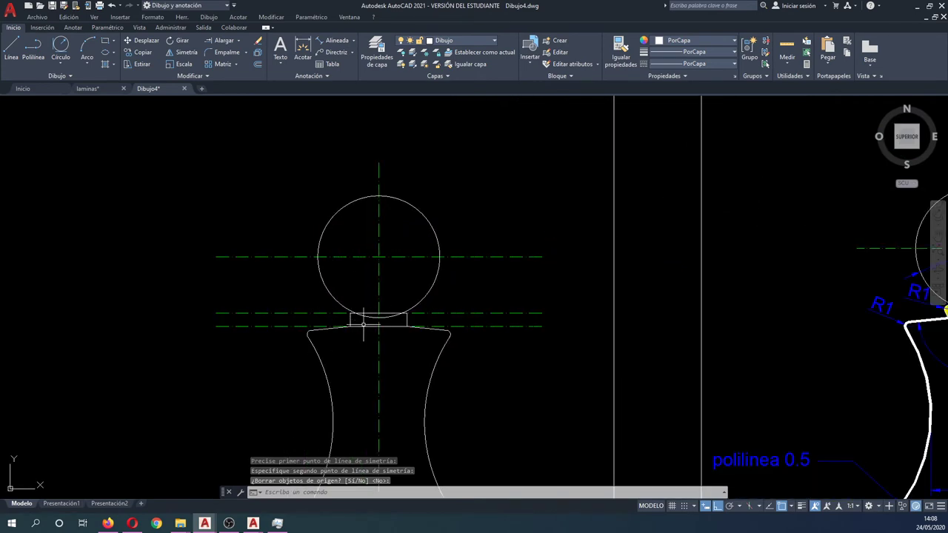
scroll(371, 315, down, 2)
scroll(723, 330, up, 4)
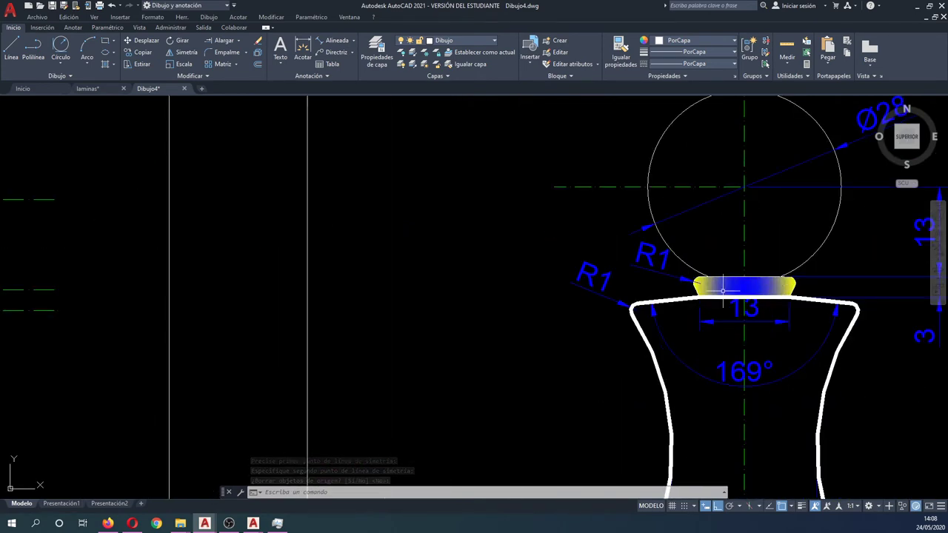
scroll(726, 299, down, 2)
middle_drag(152, 328, 229, 328)
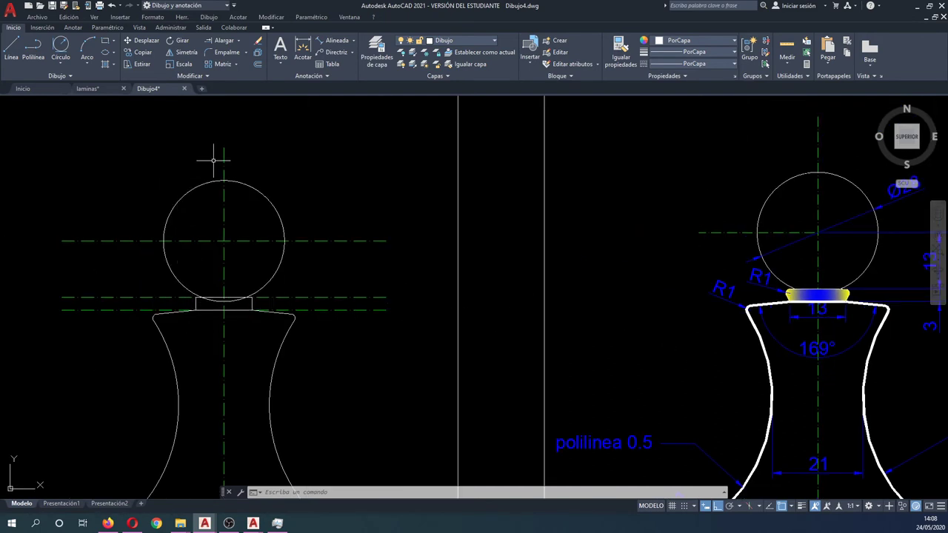
click(330, 40)
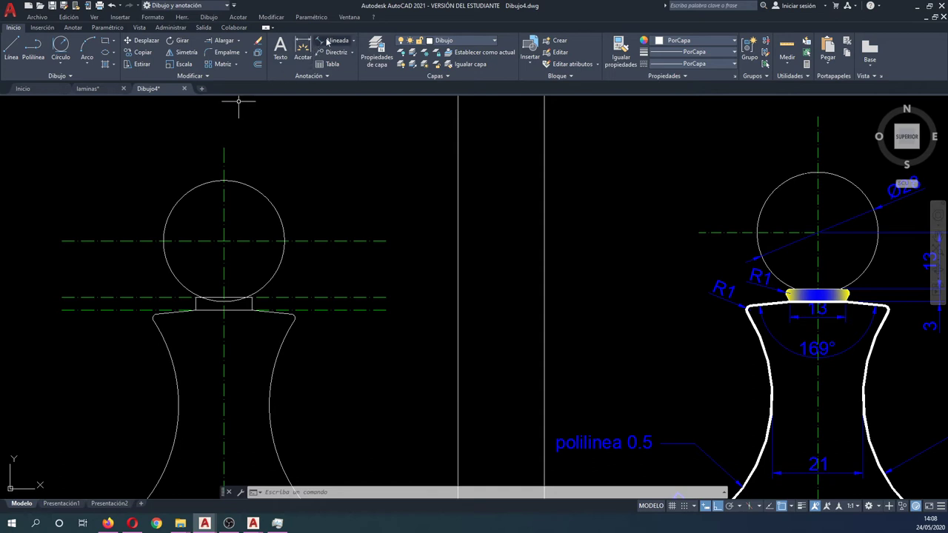
click(196, 309)
click(252, 309)
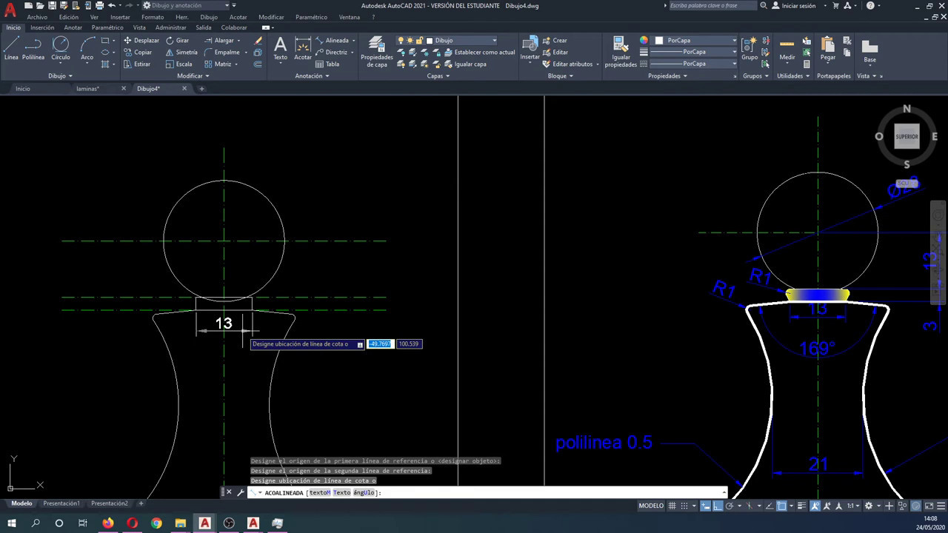
key(Escape)
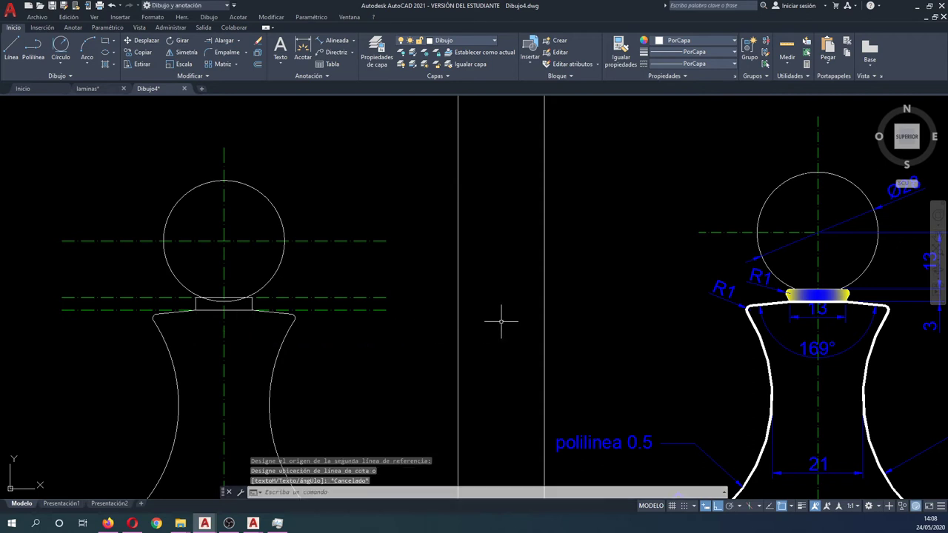
middle_drag(647, 323, 591, 332)
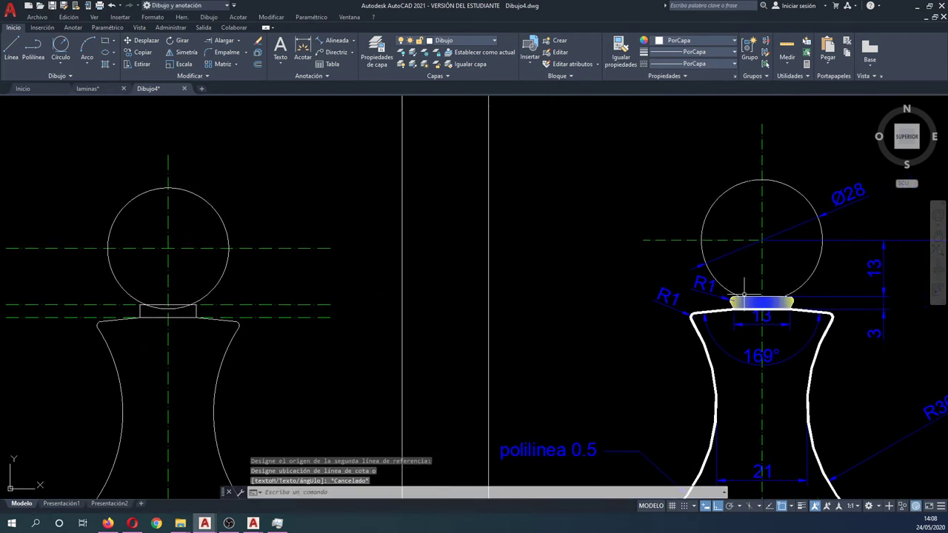
scroll(743, 289, up, 1)
scroll(748, 292, down, 1)
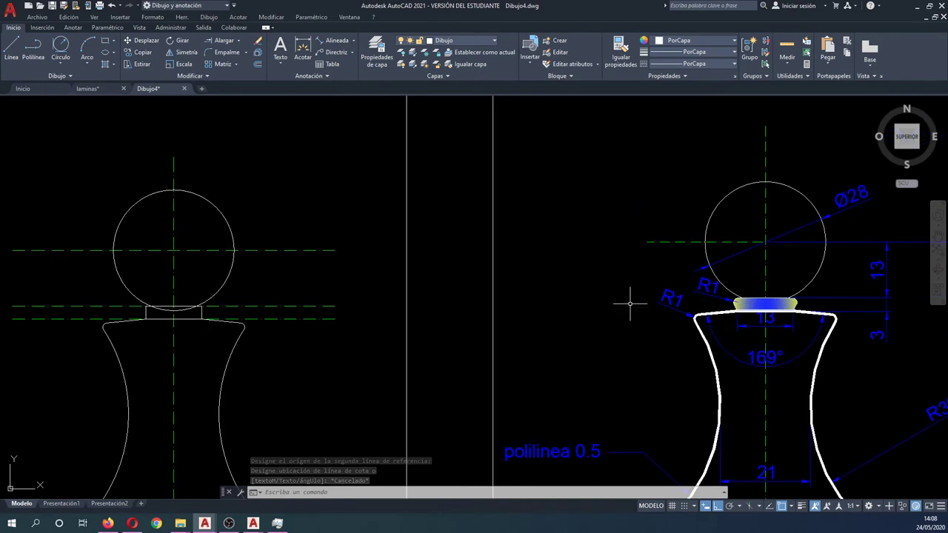
middle_drag(60, 278, 111, 281)
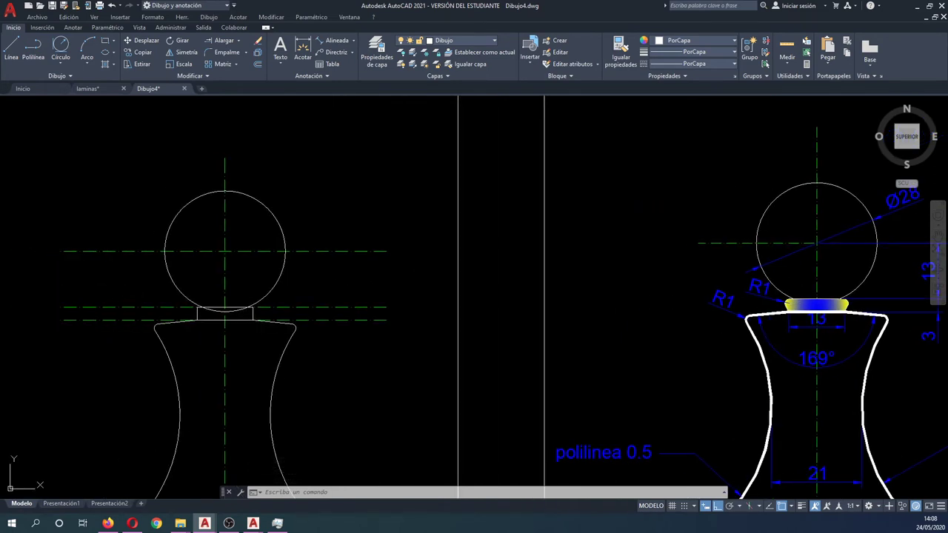
Draw a radius-1 circle centred near the neck block's left corner.
text(c)
key(Return)
scroll(204, 316, up, 2)
click(196, 310)
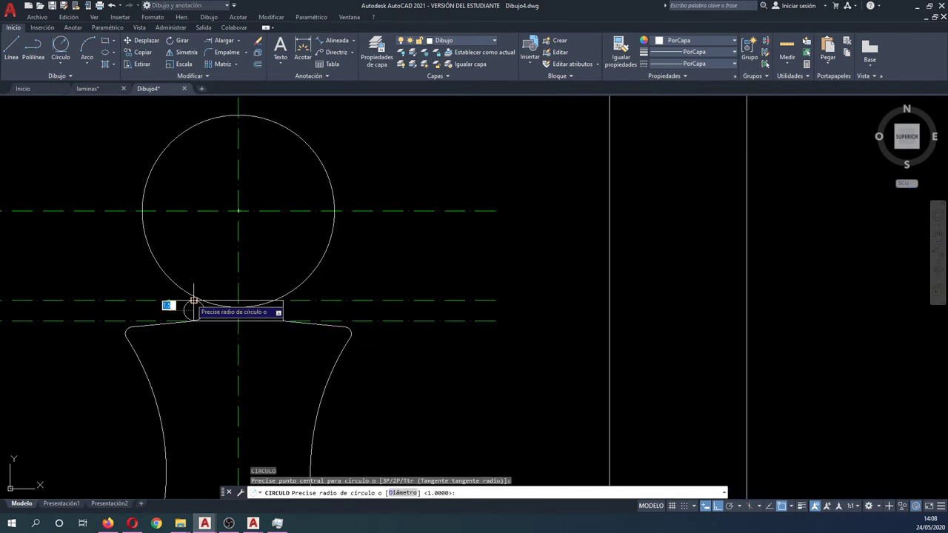
scroll(193, 301, down, 2)
scroll(192, 301, down, 2)
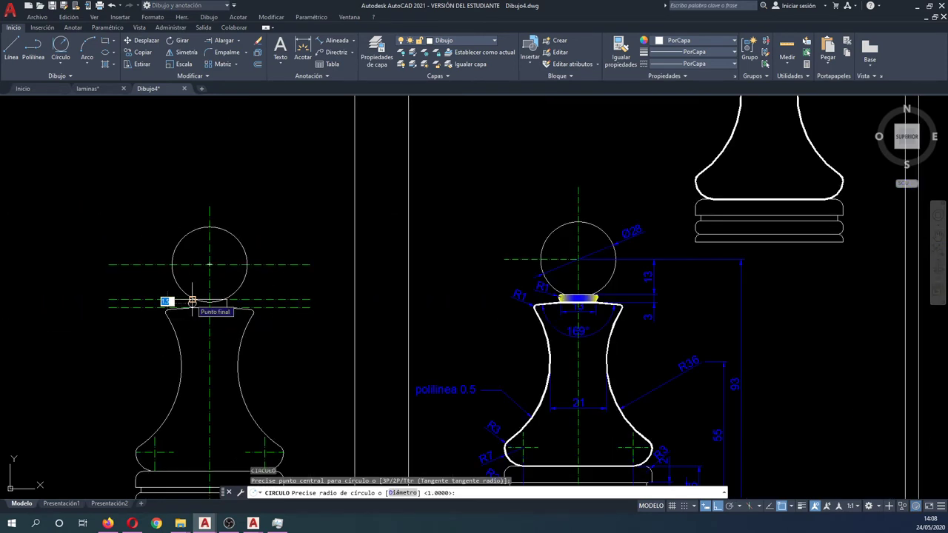
scroll(192, 301, up, 2)
middle_drag(191, 300, 139, 302)
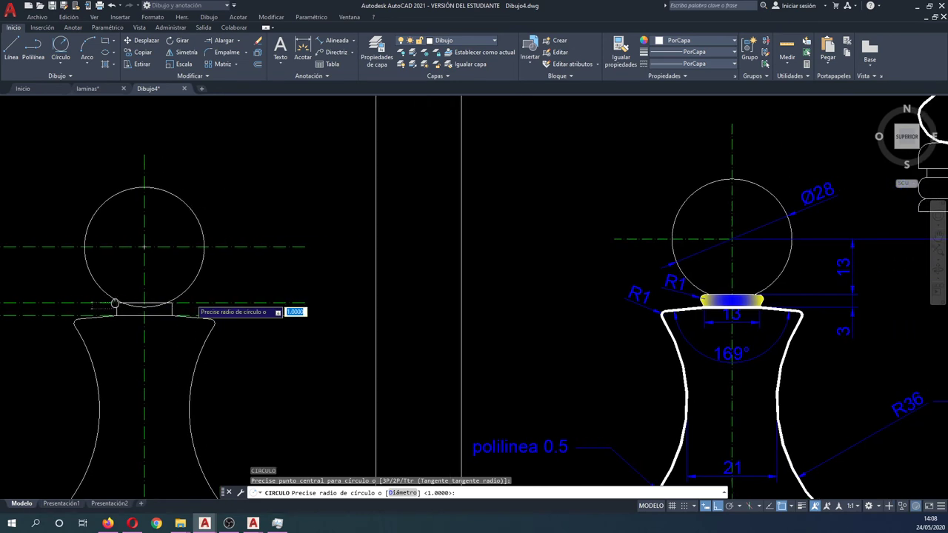
key(Escape)
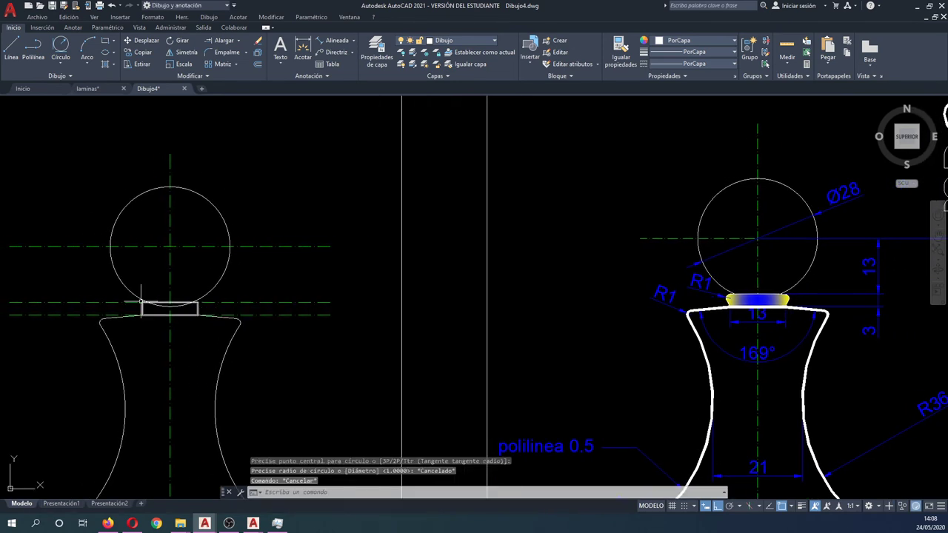
text(c)
key(Return)
click(142, 302)
scroll(148, 296, up, 2)
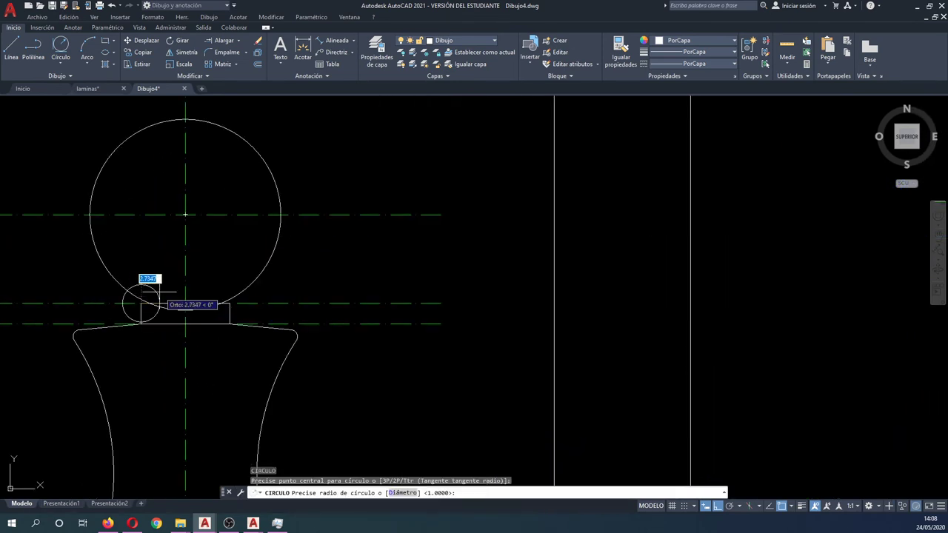
key(Return)
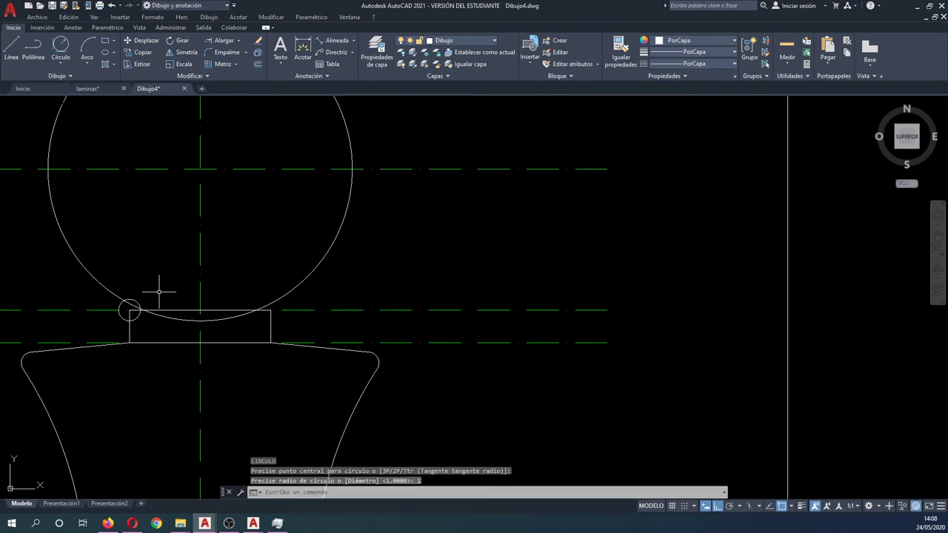
Move the small circle down onto the collar's upper-left corner.
text(d)
key(Return)
click(129, 300)
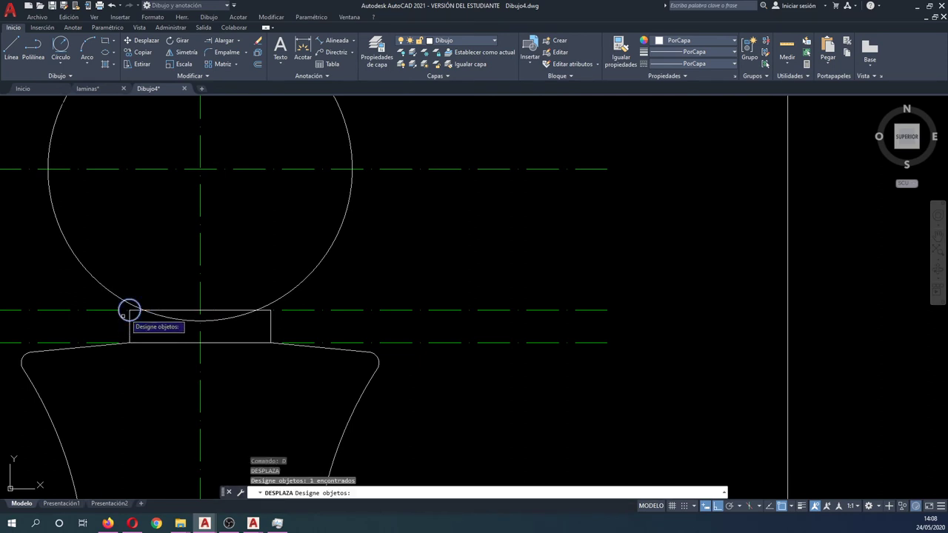
key(Return)
click(129, 300)
click(128, 310)
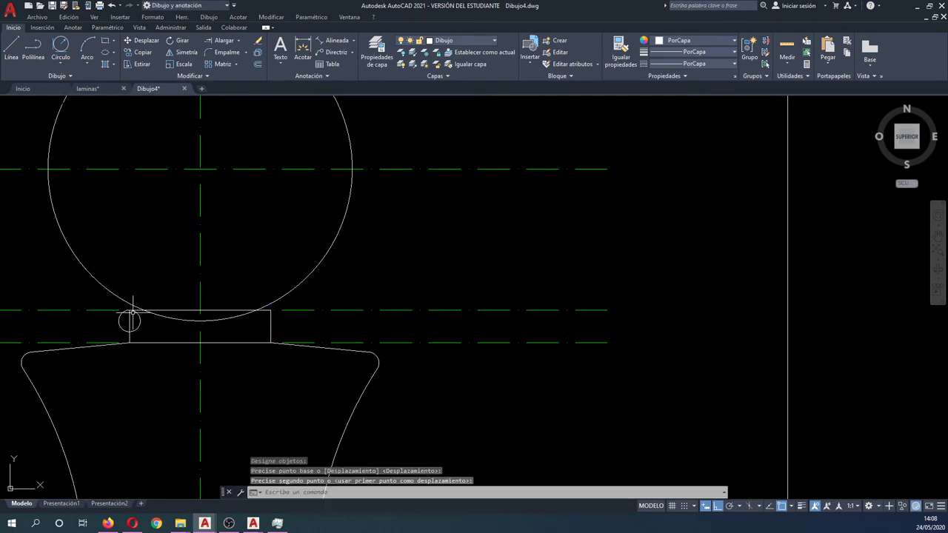
text(d)
key(Return)
text(p)
key(Return)
key(Return)
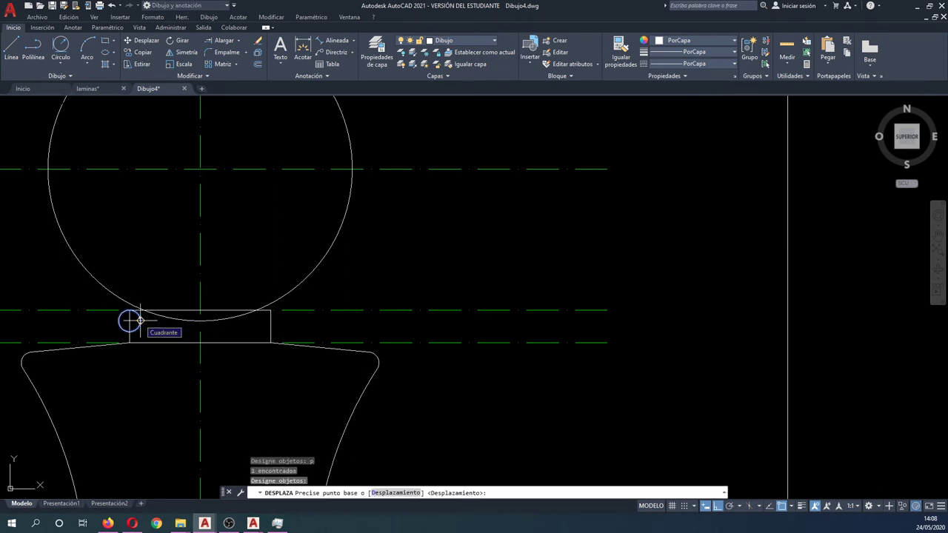
scroll(129, 320, down, 3)
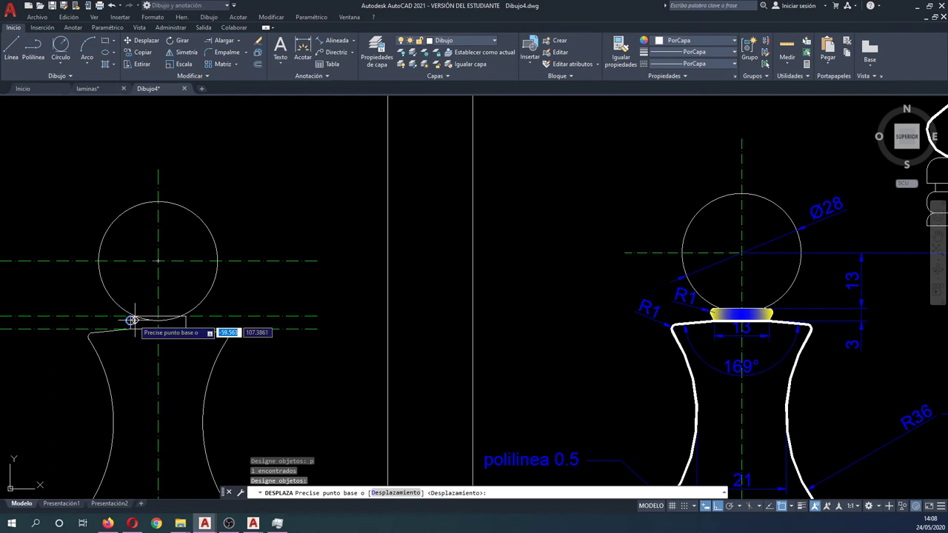
key(Escape)
scroll(698, 328, up, 2)
scroll(704, 329, up, 2)
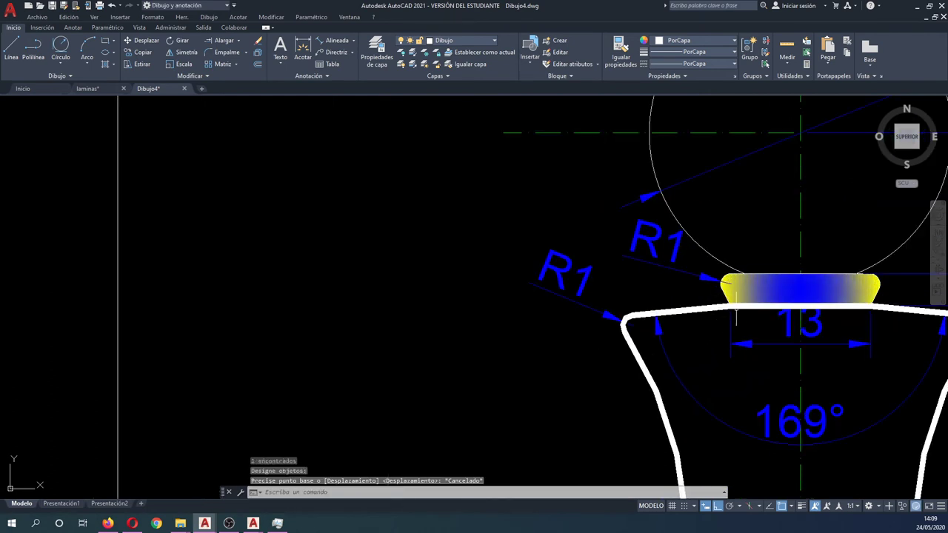
scroll(735, 304, down, 3)
scroll(136, 304, up, 2)
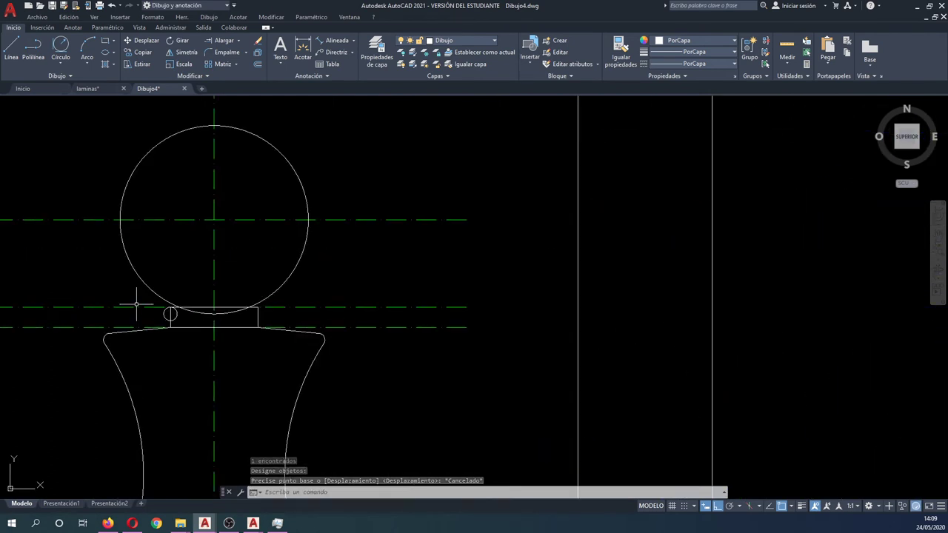
scroll(182, 318, up, 1)
scroll(188, 324, up, 1)
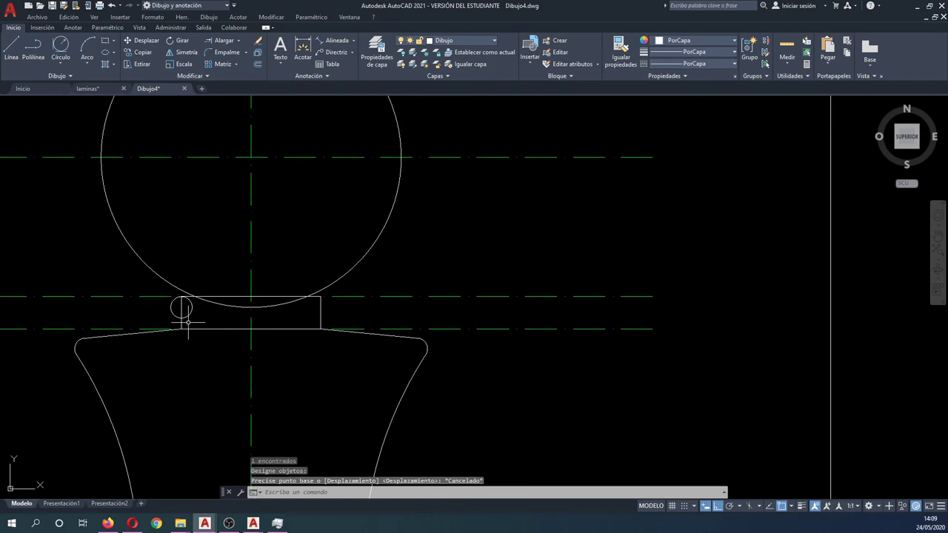
scroll(187, 324, up, 2)
Trim the circle arc inside the neck block and the short block edge below it.
text(tr)
key(Return)
click(194, 320)
click(175, 293)
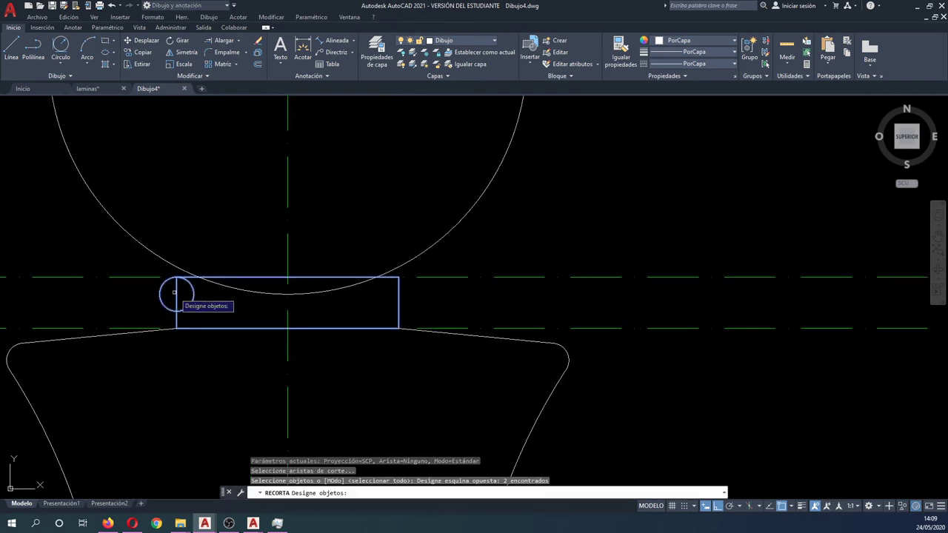
key(Return)
click(177, 292)
click(178, 293)
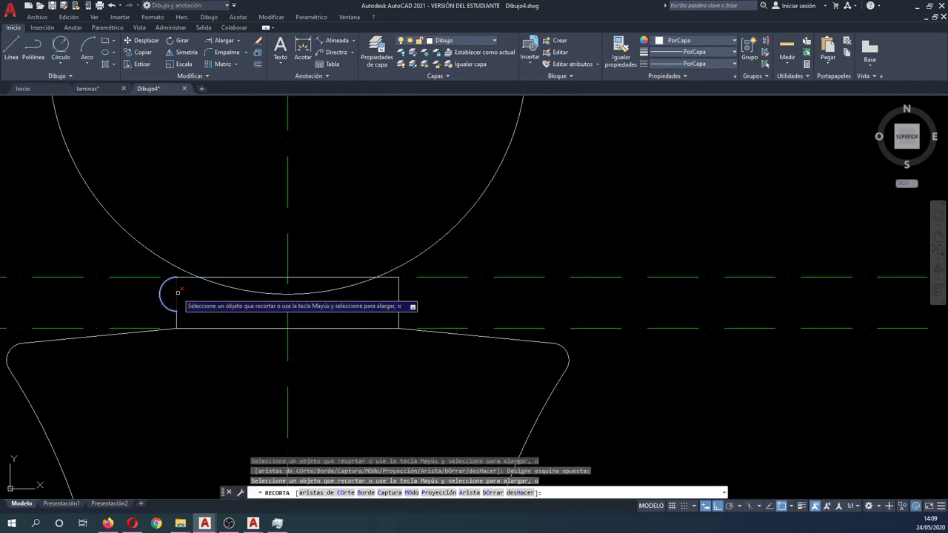
click(177, 317)
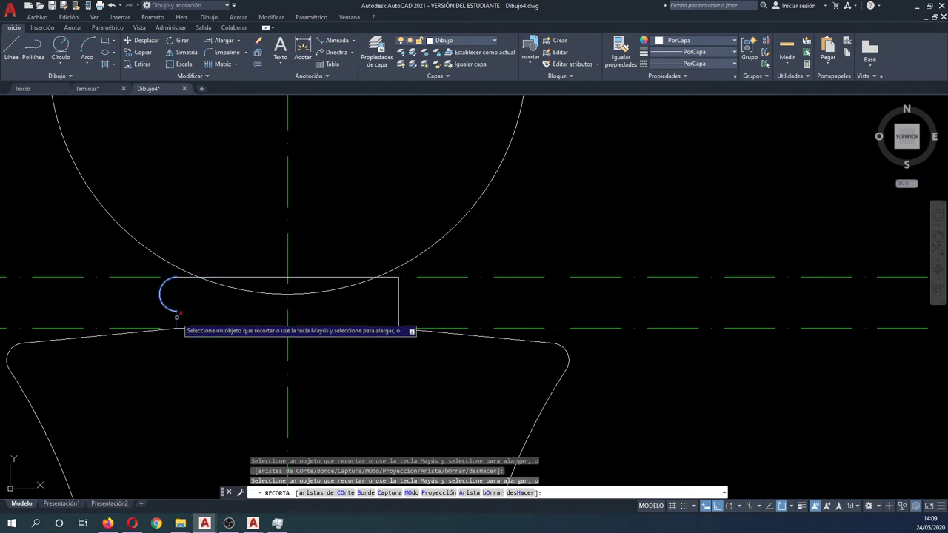
key(Escape)
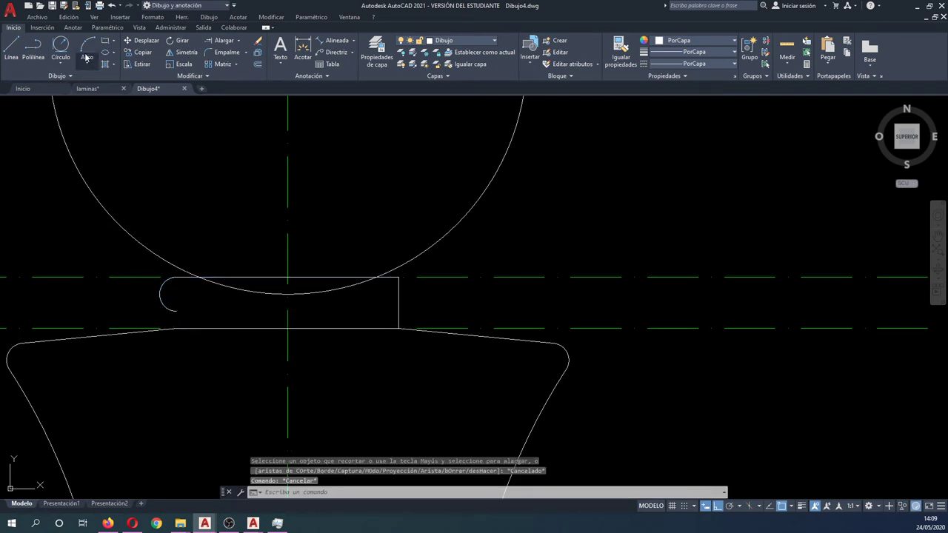
Try drawing a line from the collar's left corner tangent to the left arc, then cancel it.
click(38, 49)
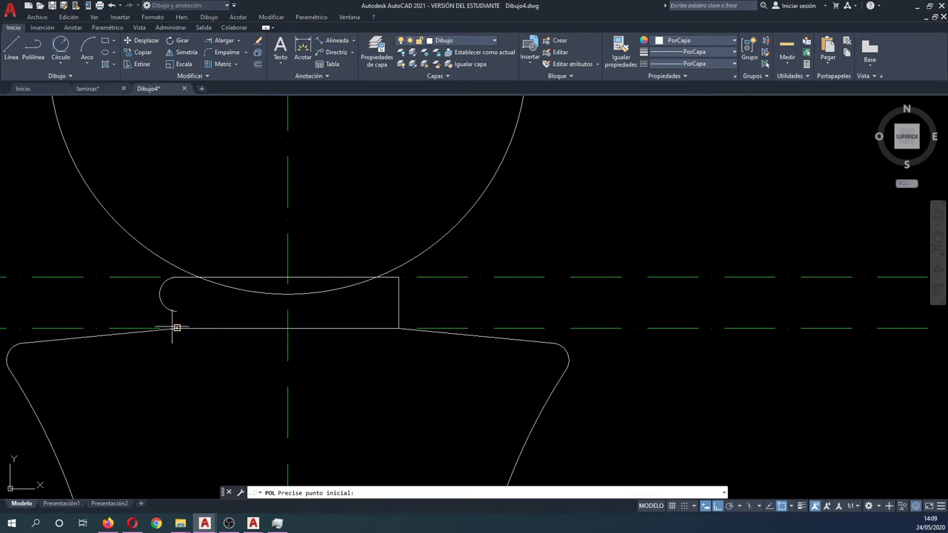
click(177, 328)
shift+right_click(175, 326)
click(200, 226)
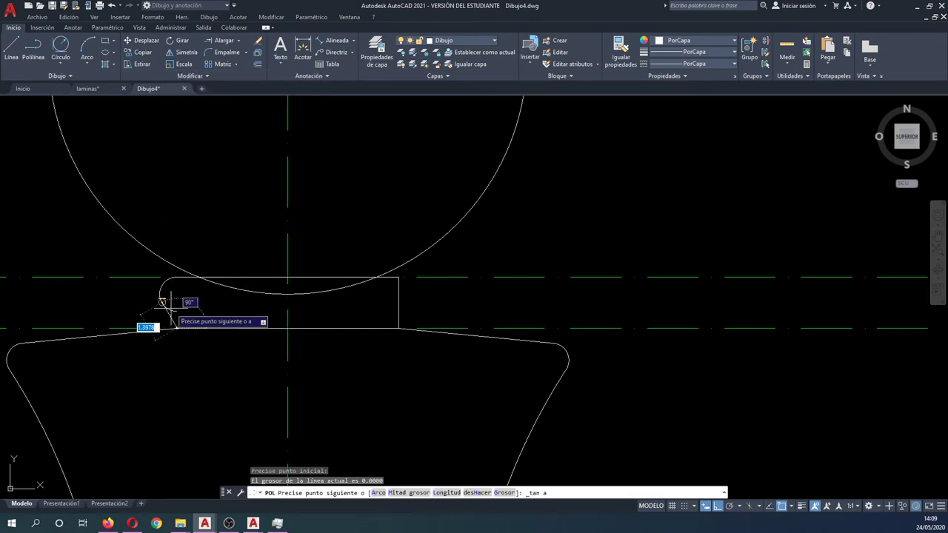
click(167, 300)
key(Escape)
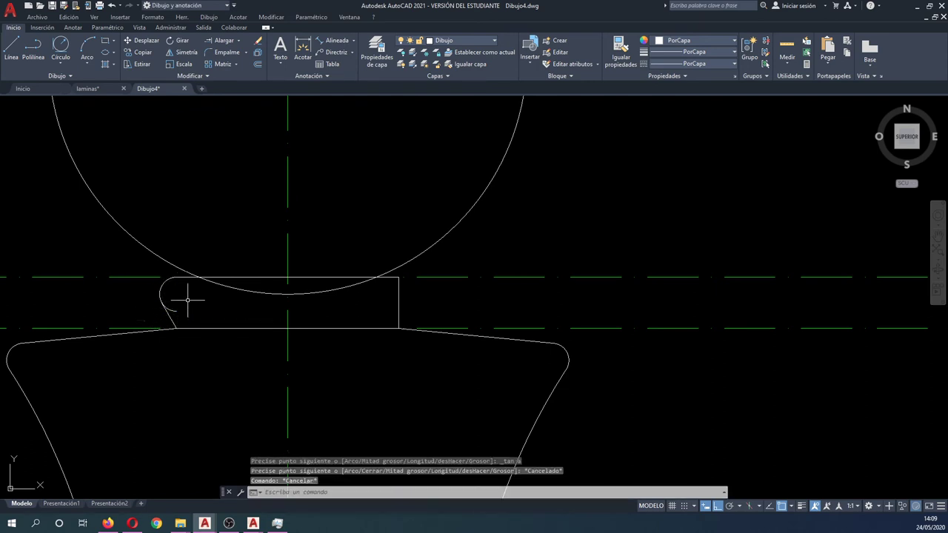
Start trimming the collar's left side around the left arc, then cancel the trim.
text(r)
key(Return)
click(191, 292)
click(157, 311)
key(Return)
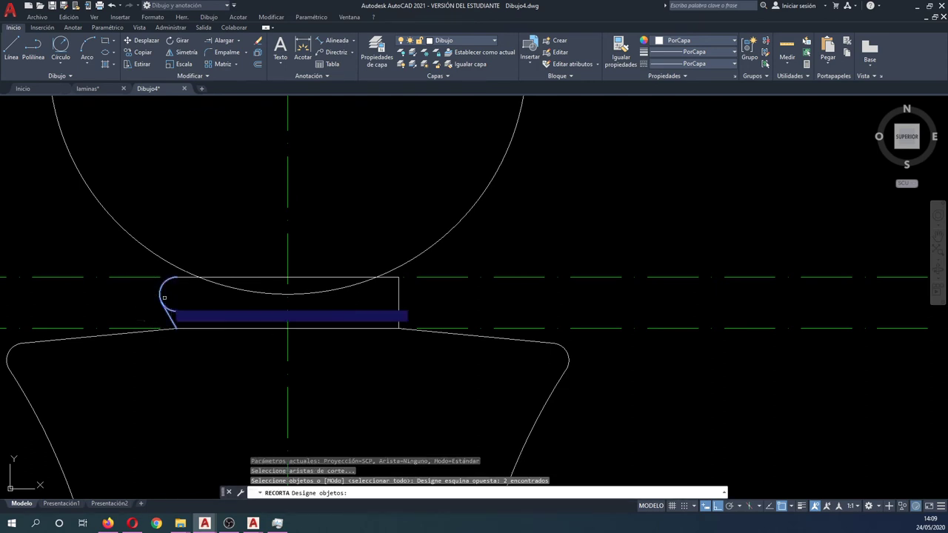
scroll(174, 317, up, 5)
click(164, 320)
key(Escape)
scroll(119, 283, up, 3)
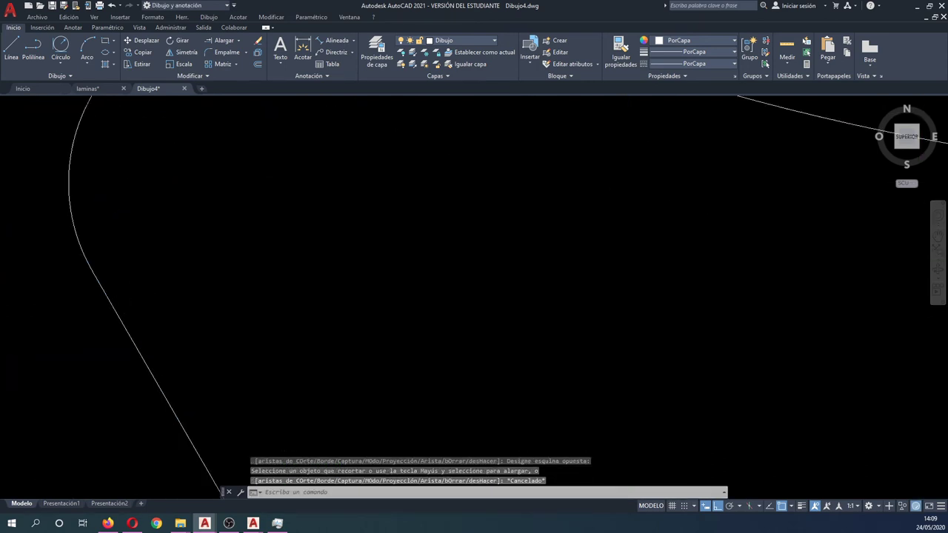
scroll(119, 282, up, 2)
scroll(119, 283, down, 2)
Stretch the slanted left edge's upper endpoint so it ends tangent to the left arc.
click(99, 300)
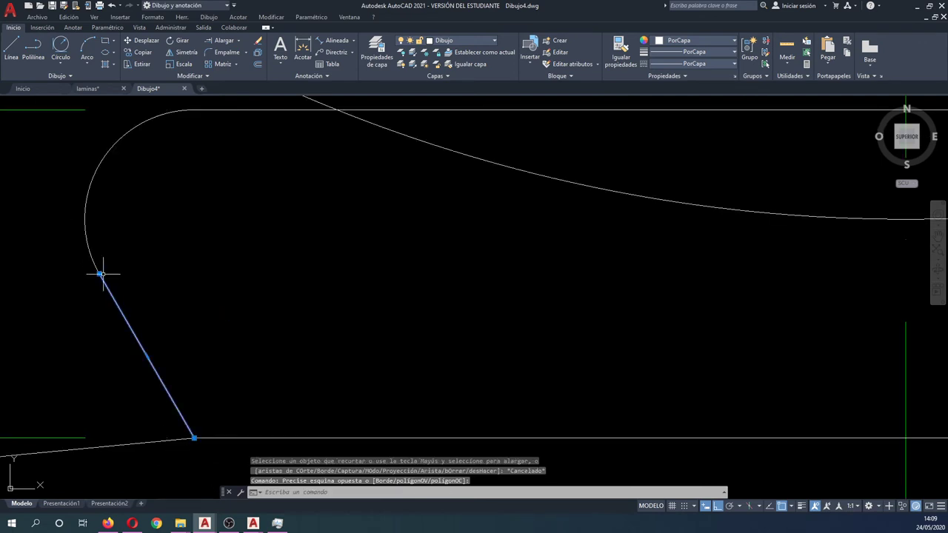
click(99, 274)
shift+right_click(94, 275)
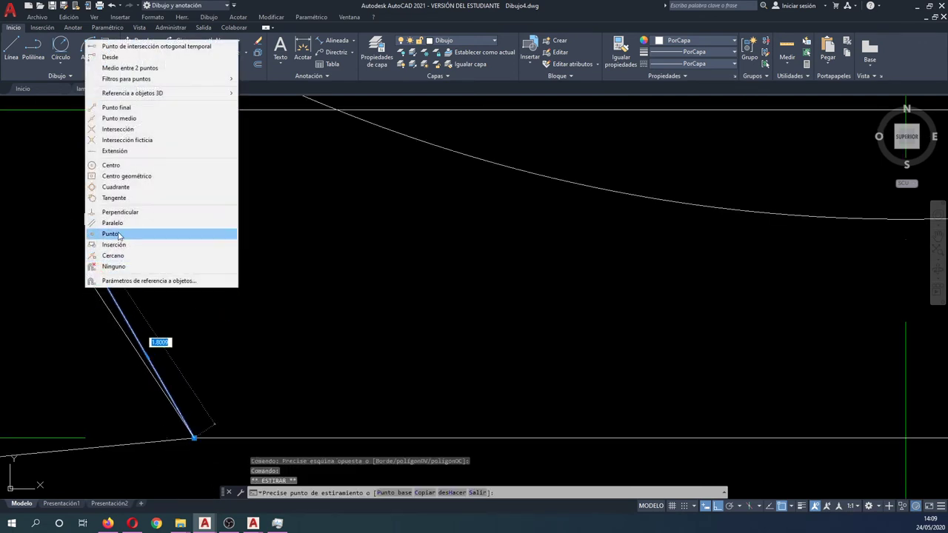
click(123, 198)
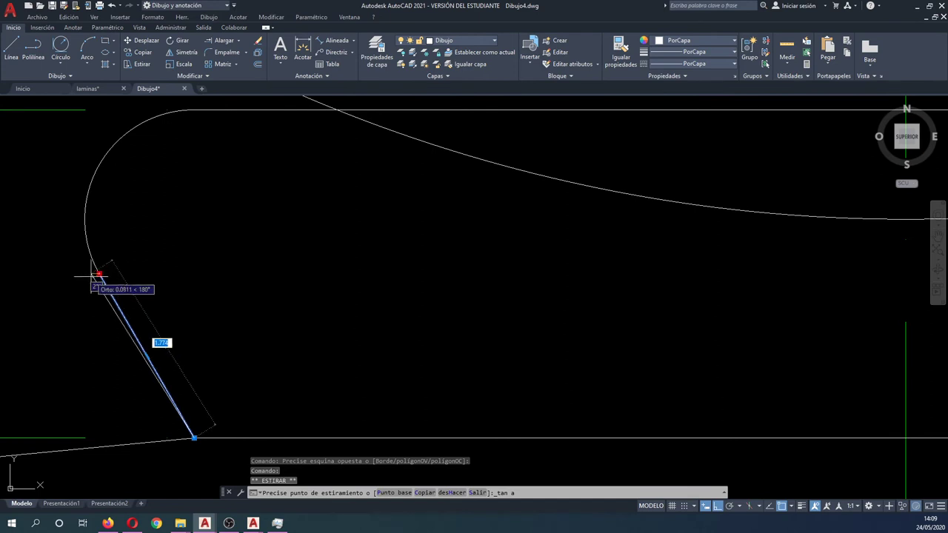
click(99, 274)
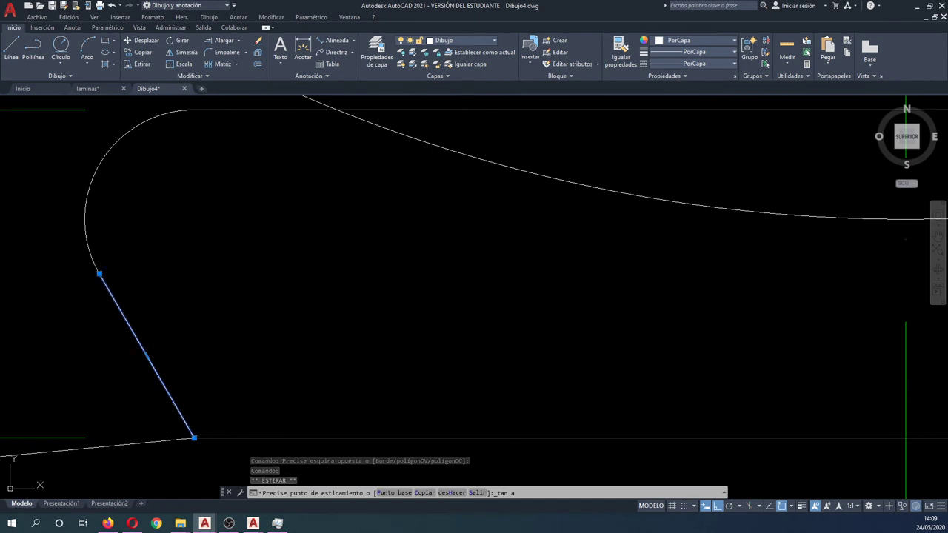
key(Escape)
key(Escape)
Select the collar rectangle, abandon a trim attempt, and begin mirroring the left end.
scroll(163, 256, down, 1)
scroll(161, 260, down, 3)
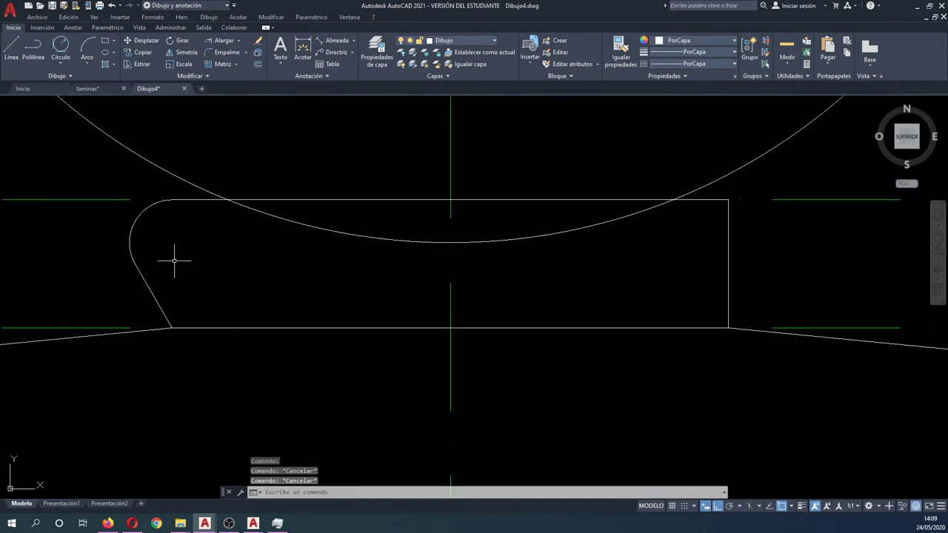
scroll(624, 304, down, 2)
click(684, 280)
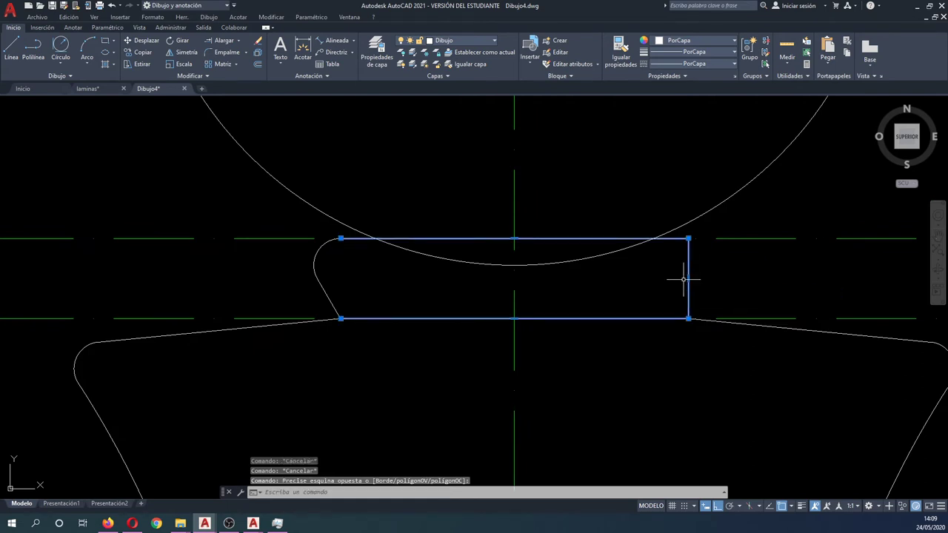
key(Escape)
text(rr)
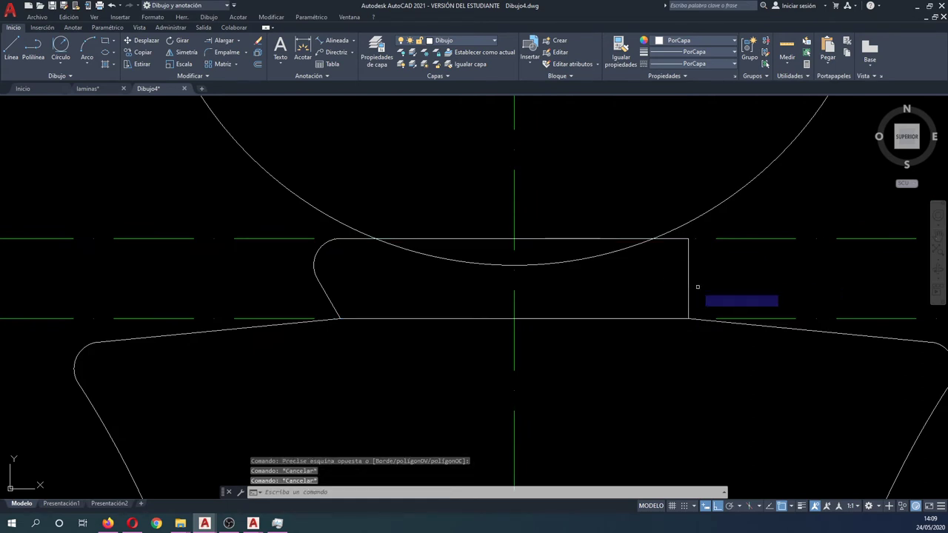
key(Return)
click(686, 280)
click(705, 291)
key(Escape)
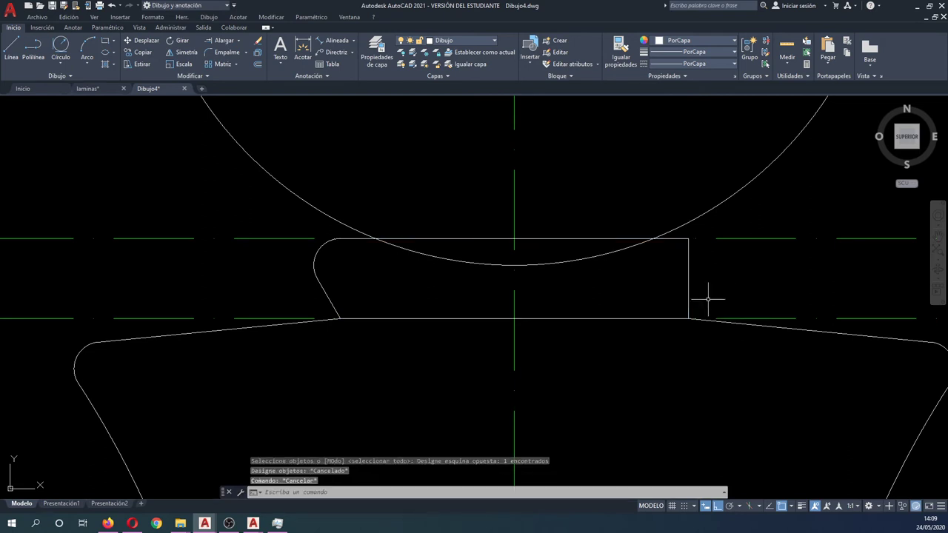
text(si)
key(Return)
click(408, 296)
Mirror the left arc and slanted line about the vertical centreline, keeping the originals.
click(268, 266)
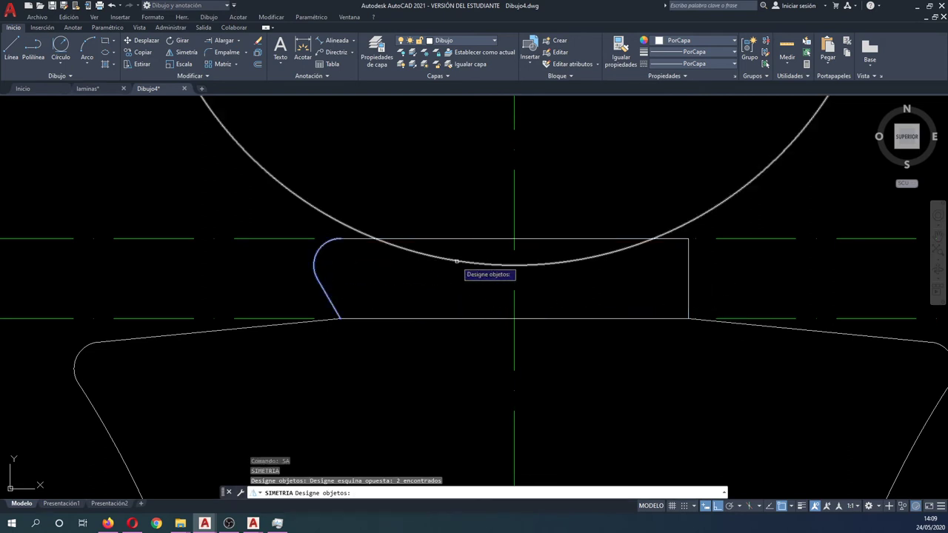
key(Return)
click(514, 238)
click(496, 370)
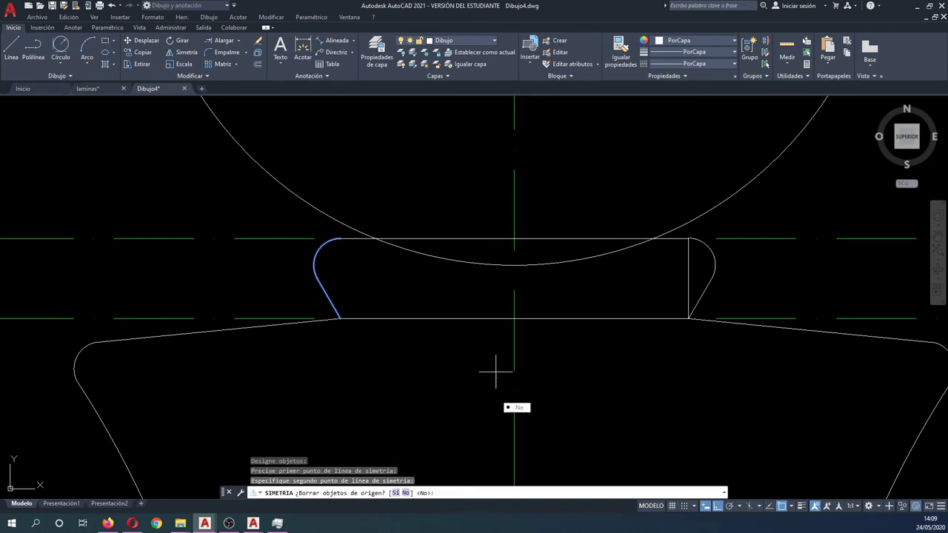
key(Return)
Trim away the left part of the inner head arc inside the collar.
text(tr)
key(Return)
click(705, 346)
click(667, 248)
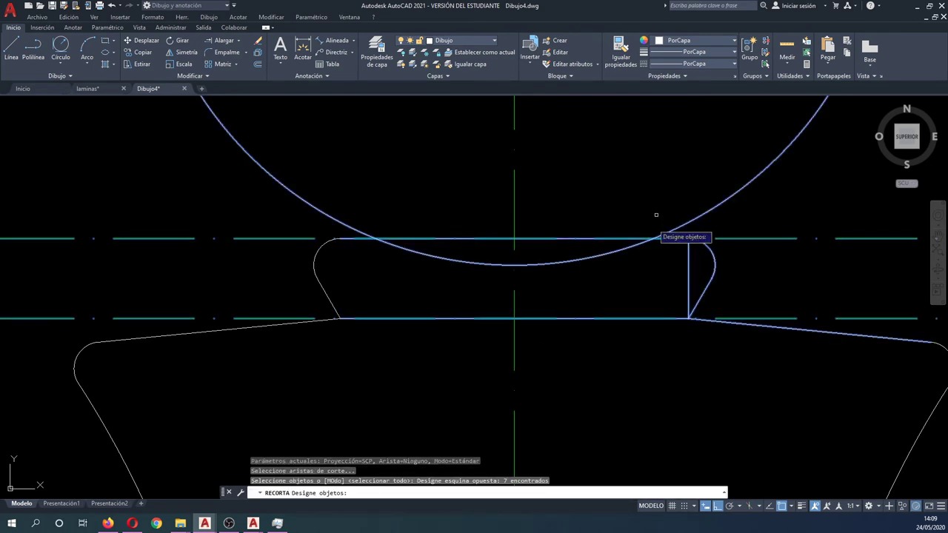
click(632, 279)
click(395, 217)
key(Return)
Trim the right part of the inner arc, the short right vertical line and leftovers.
click(421, 253)
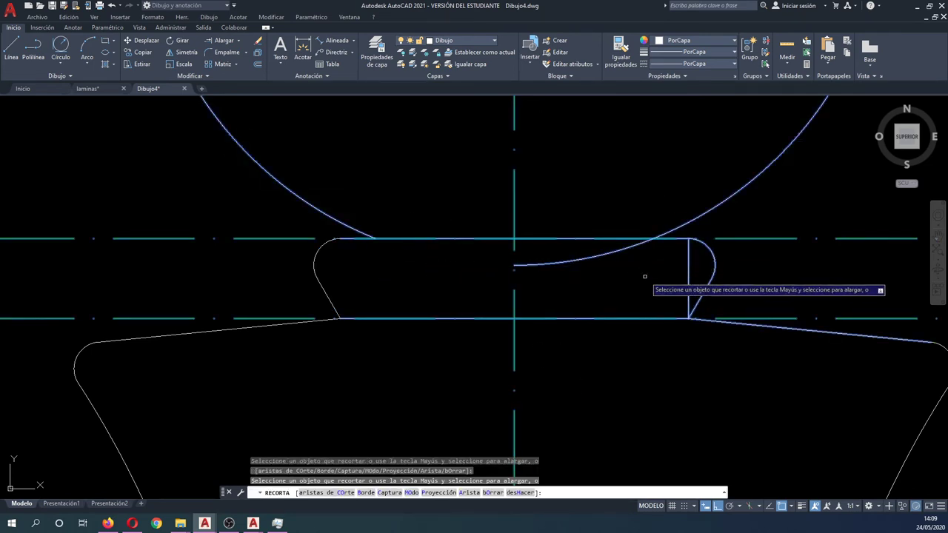
click(617, 259)
click(579, 259)
click(687, 275)
click(670, 252)
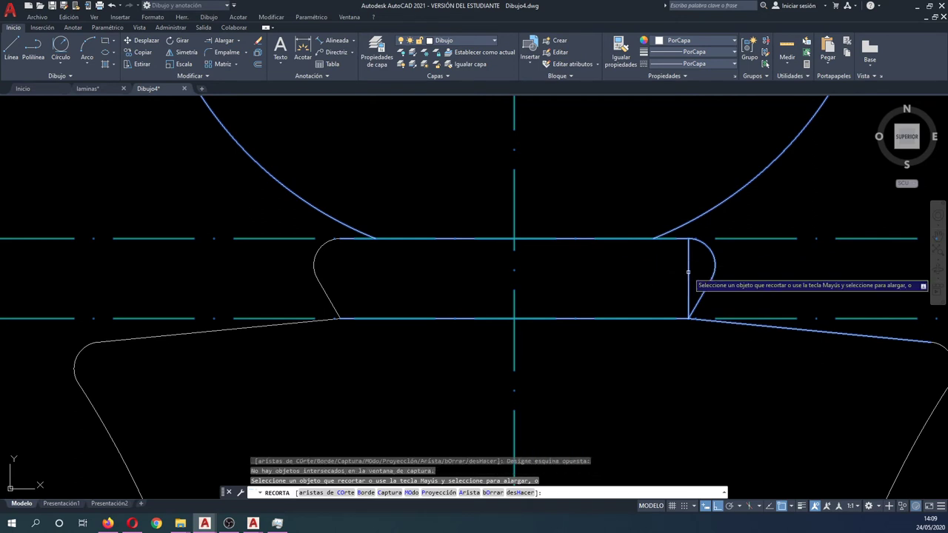
key(Escape)
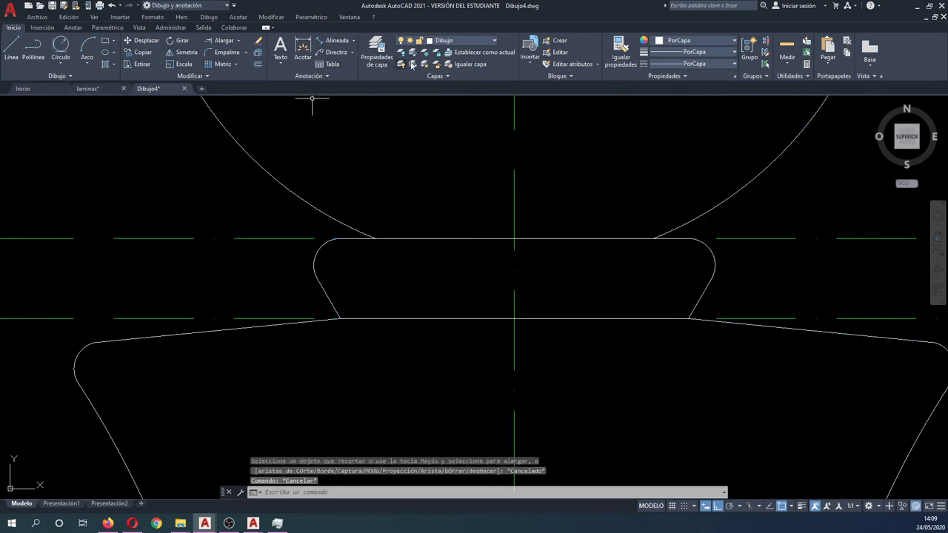
click(401, 52)
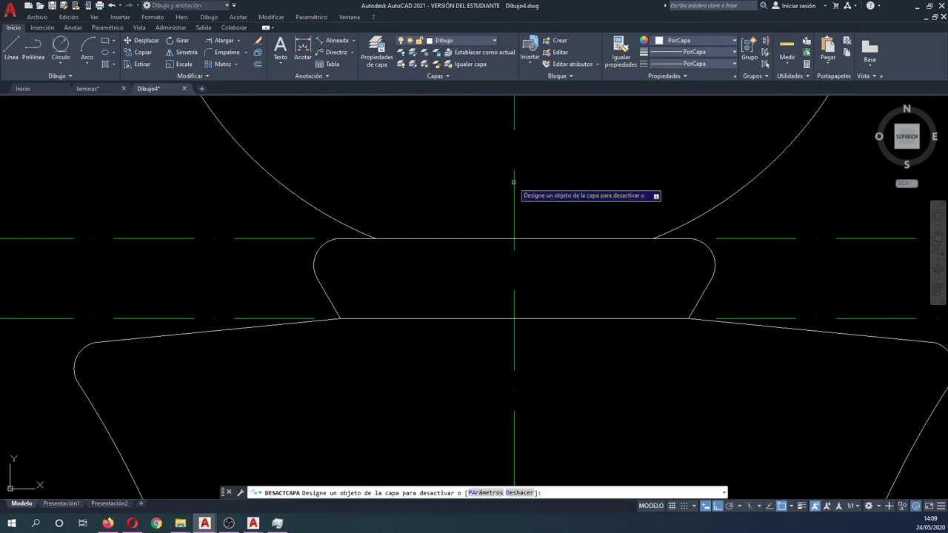
Turn off the auxiliares layer and fill the collar with a GR_CYLIN gradient hatch.
click(515, 186)
key(Escape)
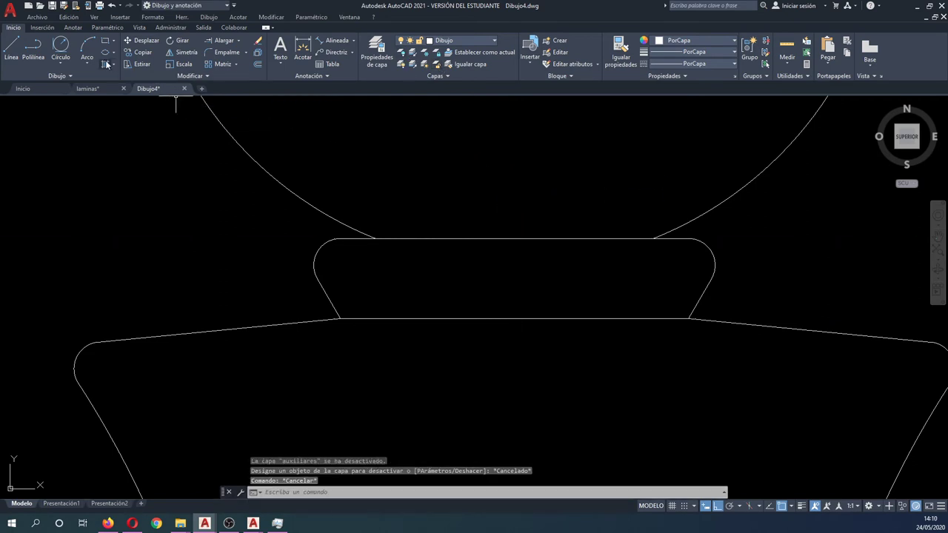
key(Return)
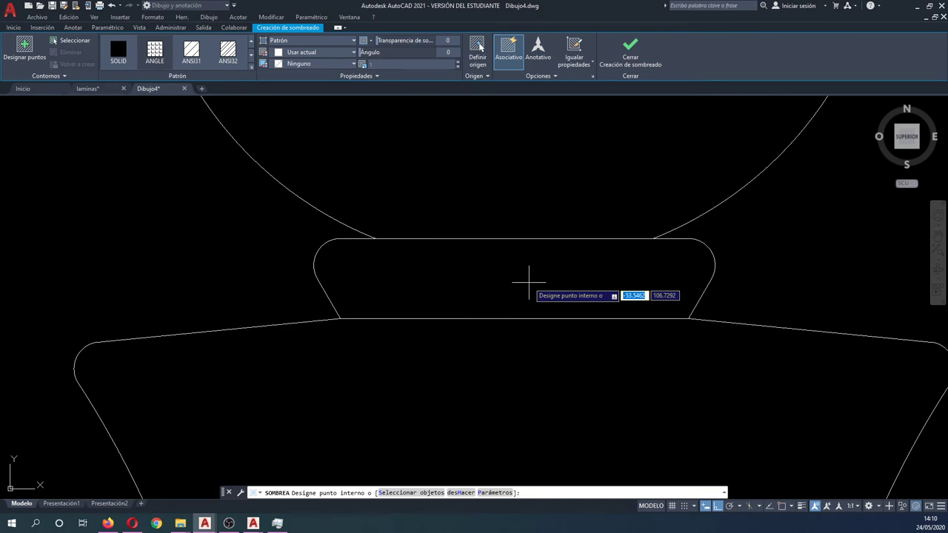
click(528, 281)
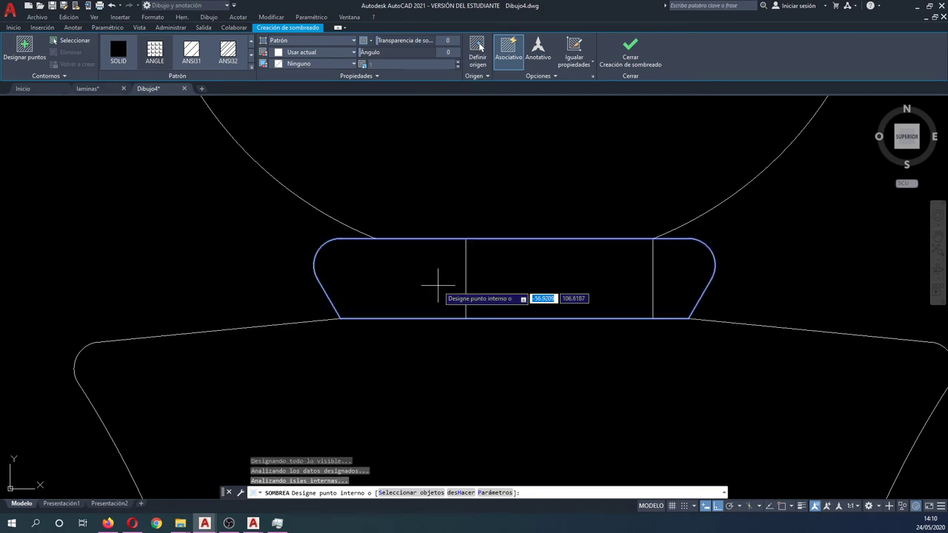
click(251, 55)
click(251, 55)
click(251, 55)
click(251, 55)
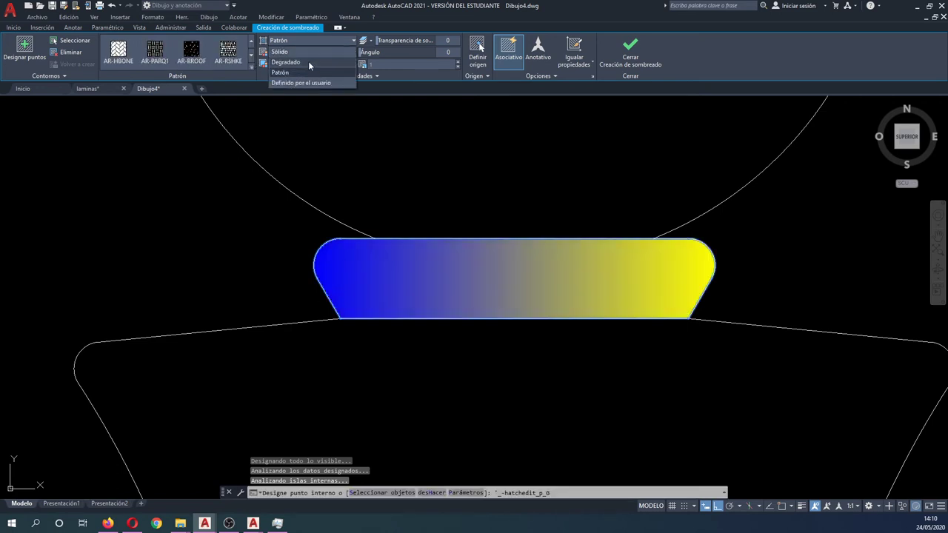
click(308, 61)
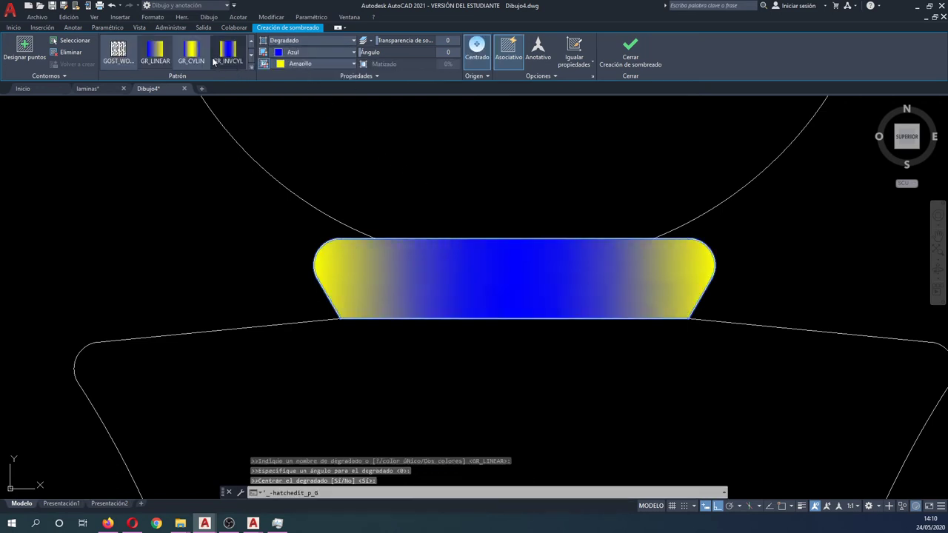
click(201, 56)
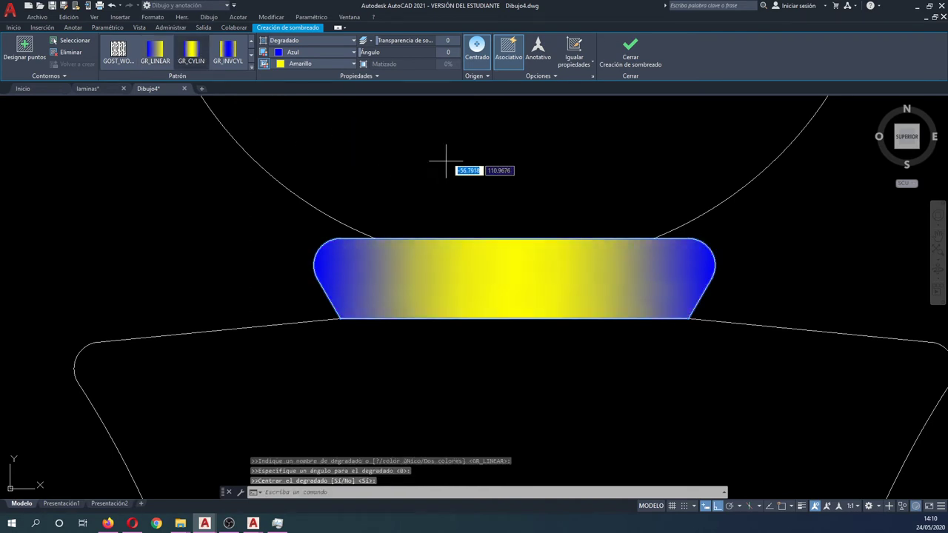
click(630, 50)
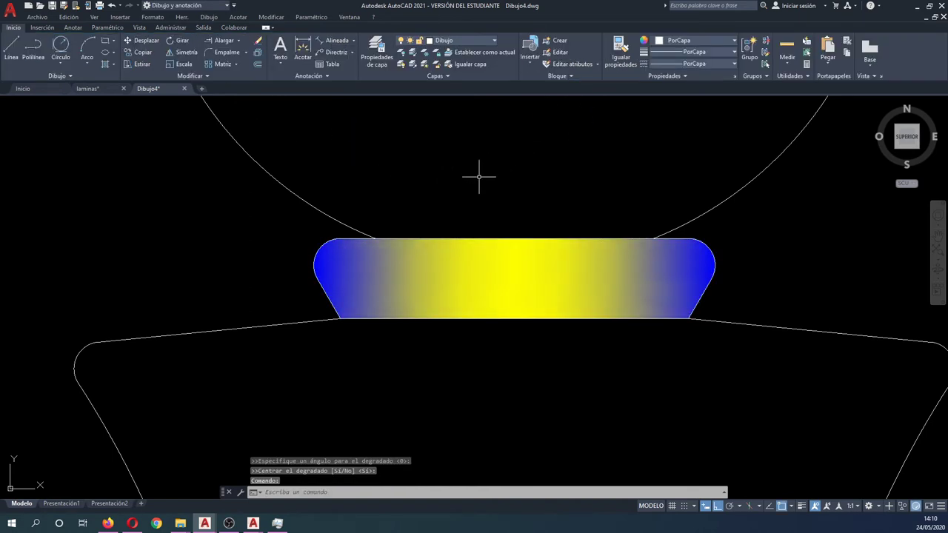
scroll(420, 202, down, 10)
Set the collar gradient's first colour to yellow and second colour to blue.
scroll(471, 201, up, 1)
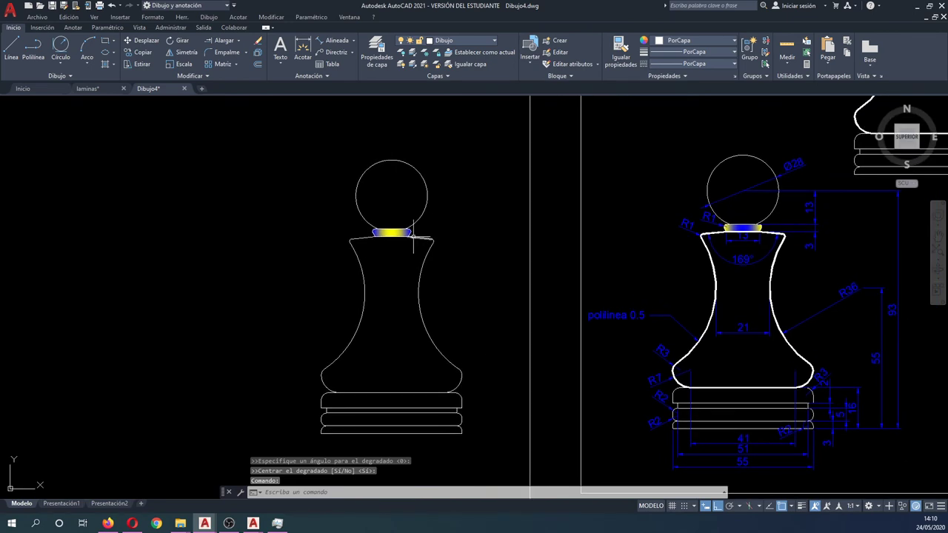
scroll(470, 201, up, 3)
scroll(385, 222, down, 1)
scroll(329, 231, down, 1)
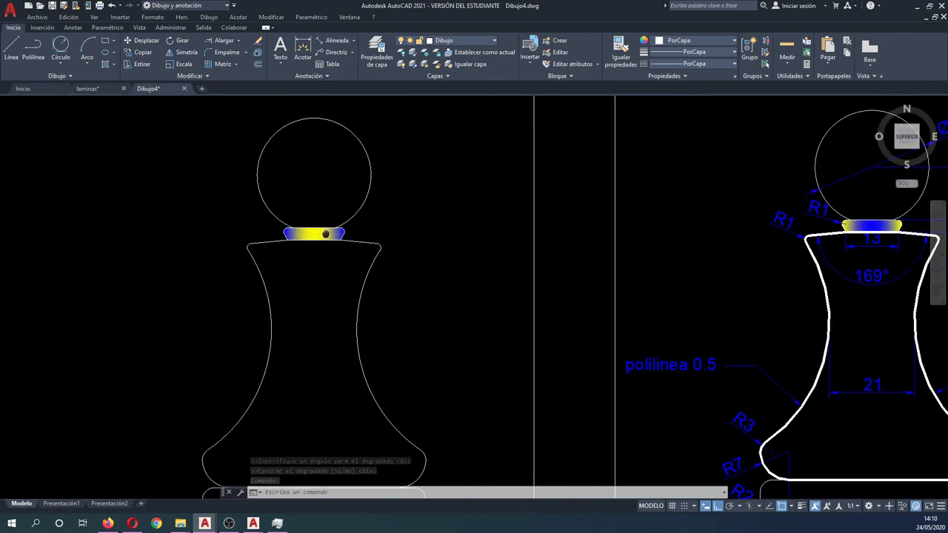
click(325, 233)
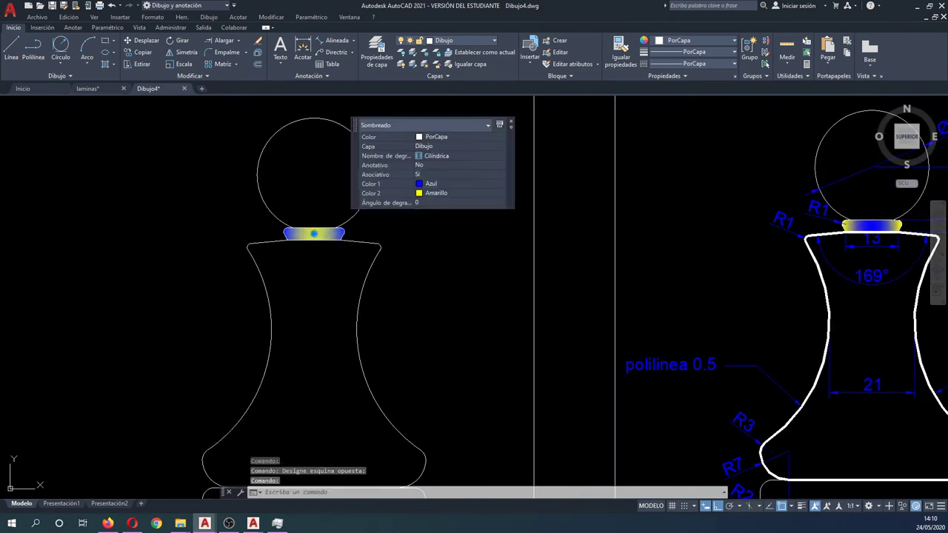
click(500, 184)
click(437, 202)
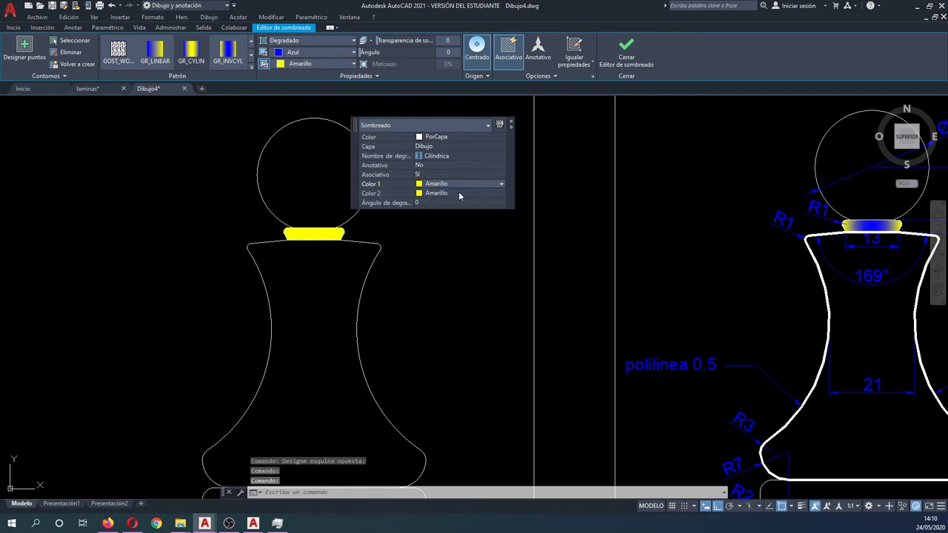
click(497, 194)
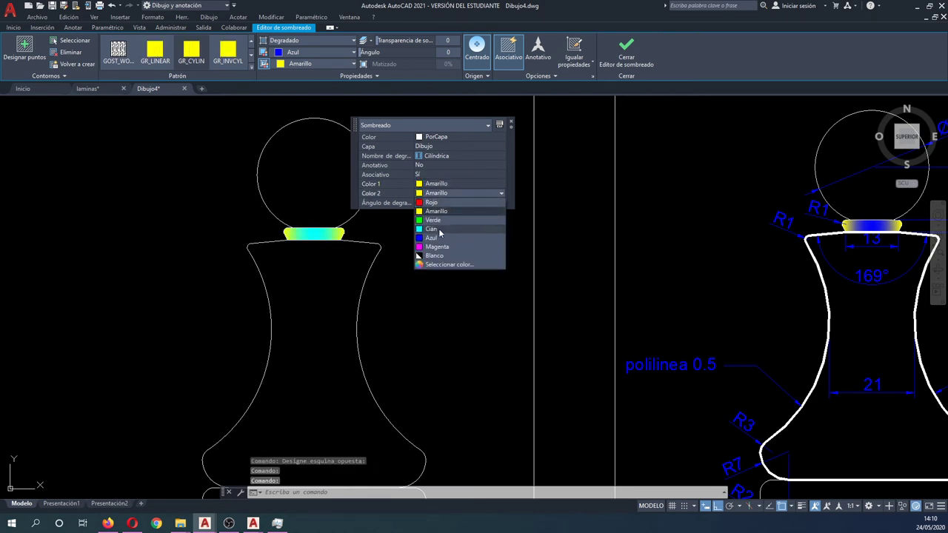
click(433, 221)
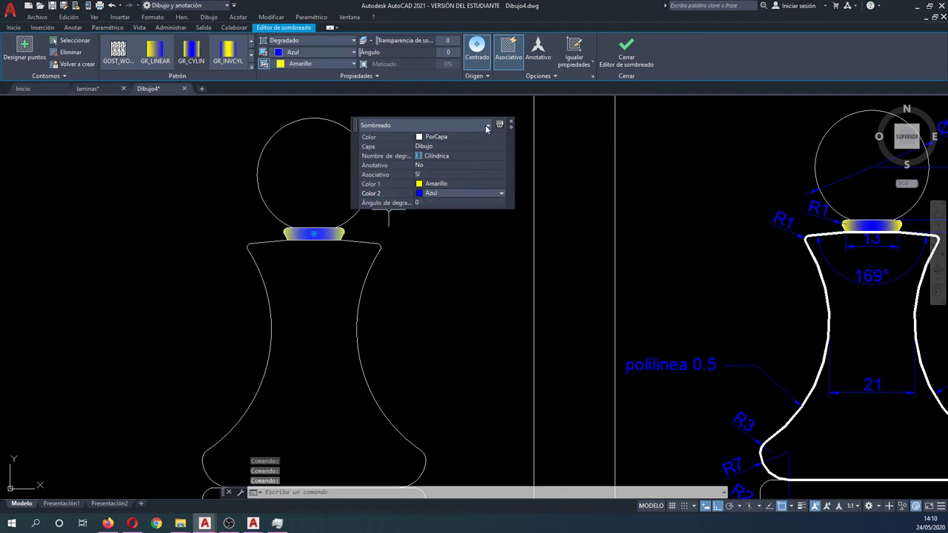
Exit the hatch editor and turn all layers back on.
key(Escape)
key(Escape)
scroll(356, 239, down, 2)
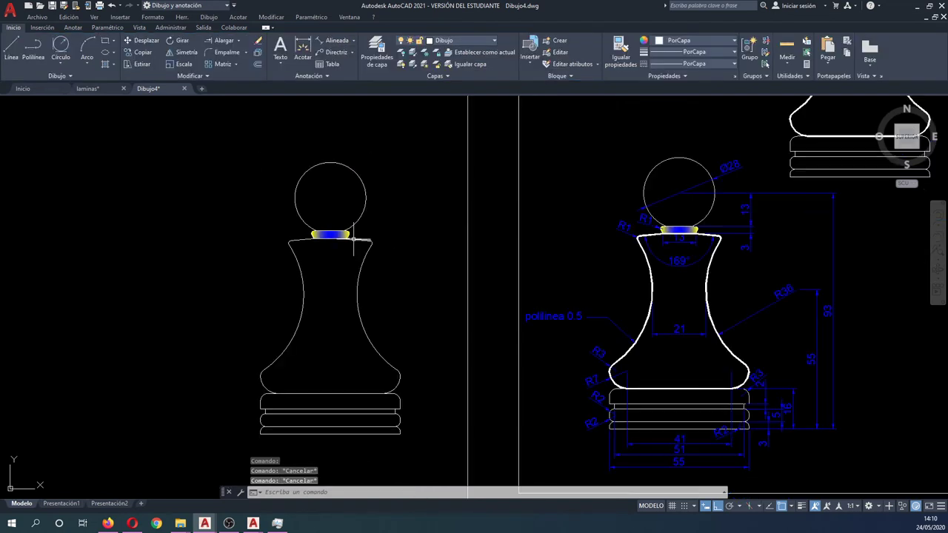
click(400, 64)
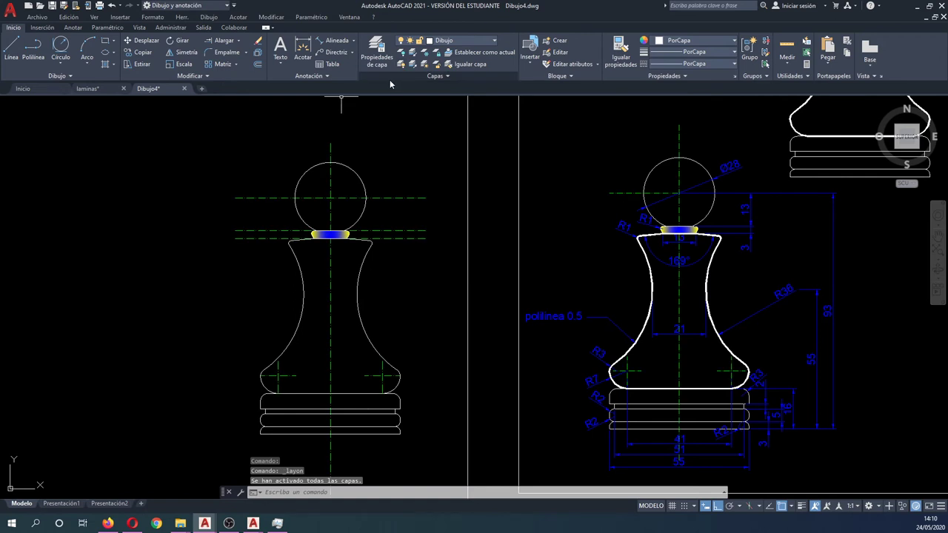
Start a trim on the head's centre axis and a circle at its intersection, cancelling both.
text(tr)
key(Return)
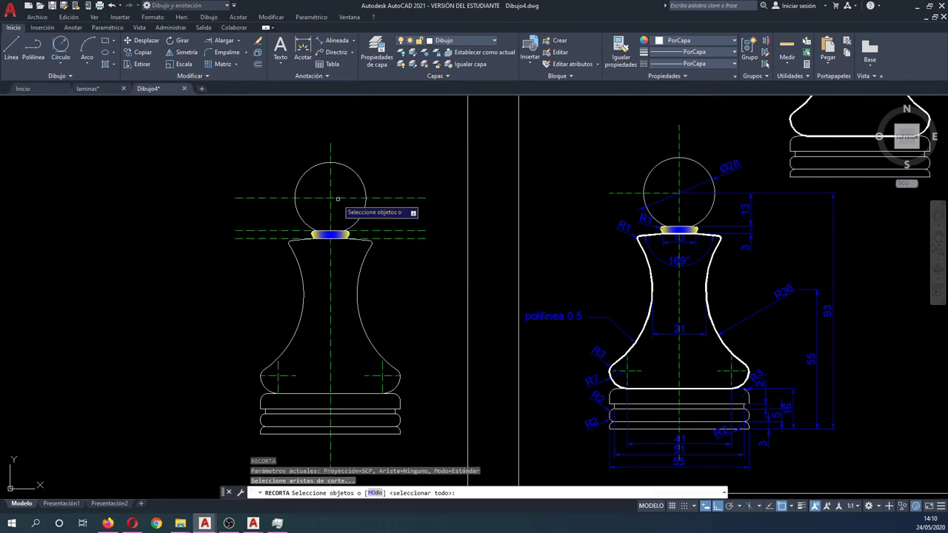
click(326, 196)
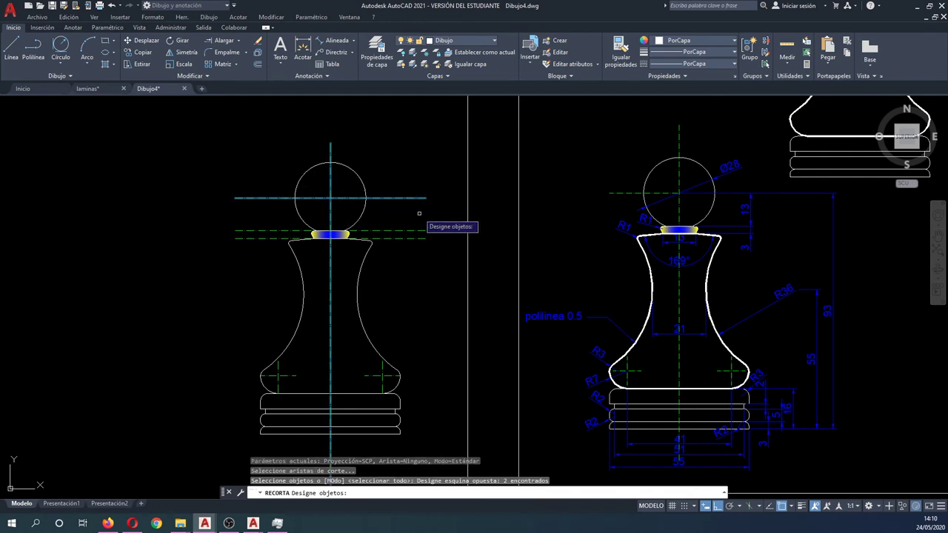
key(Return)
click(415, 212)
key(Escape)
key(Escape)
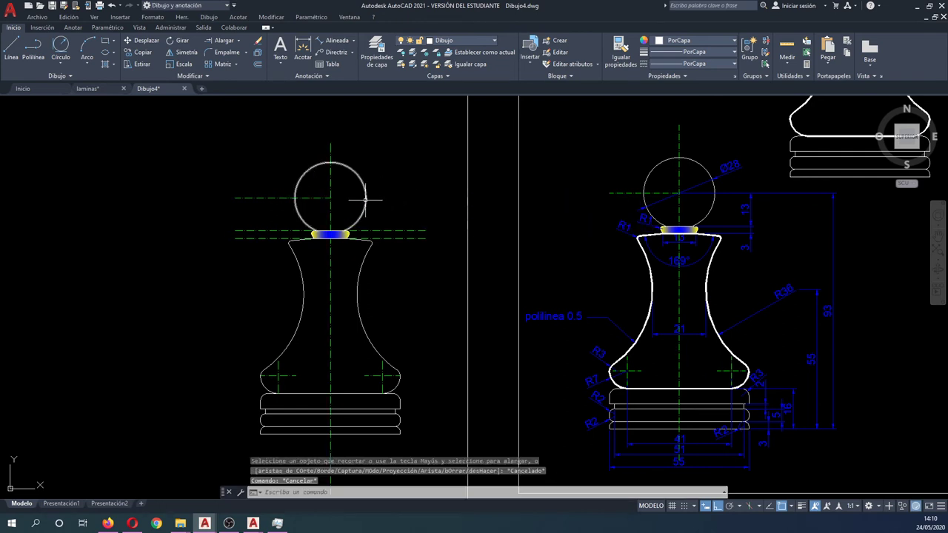
text(c)
key(Return)
click(331, 198)
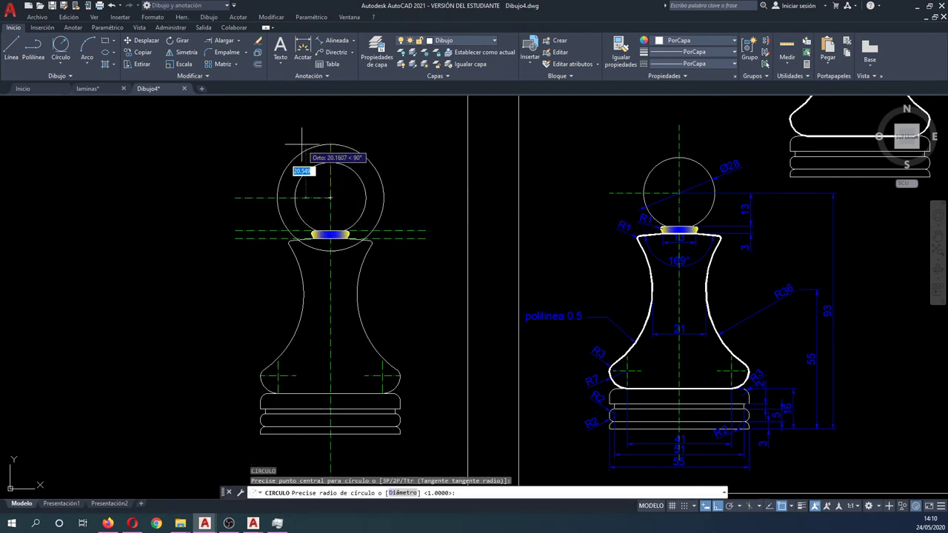
key(Escape)
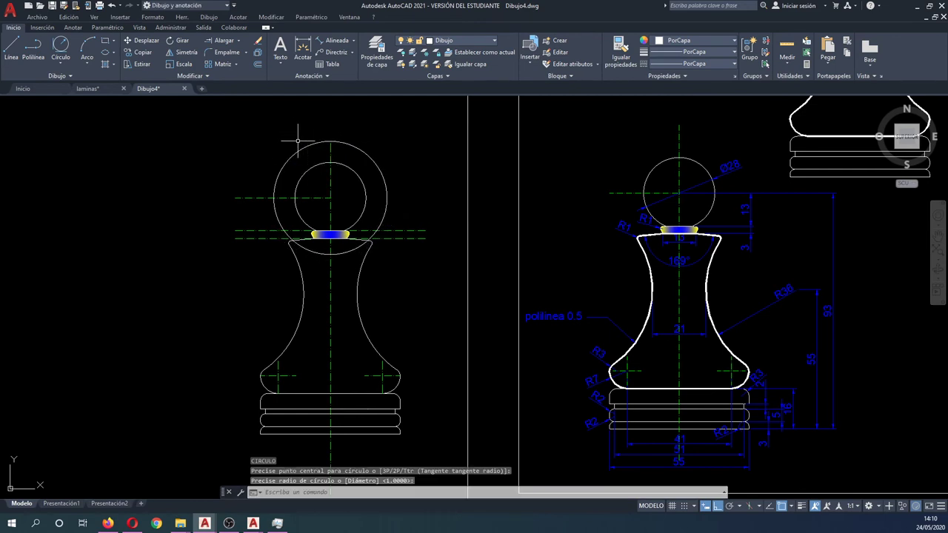
Window-select the outer head circle in another trim attempt, then cancel it.
text(rr)
key(Return)
click(290, 146)
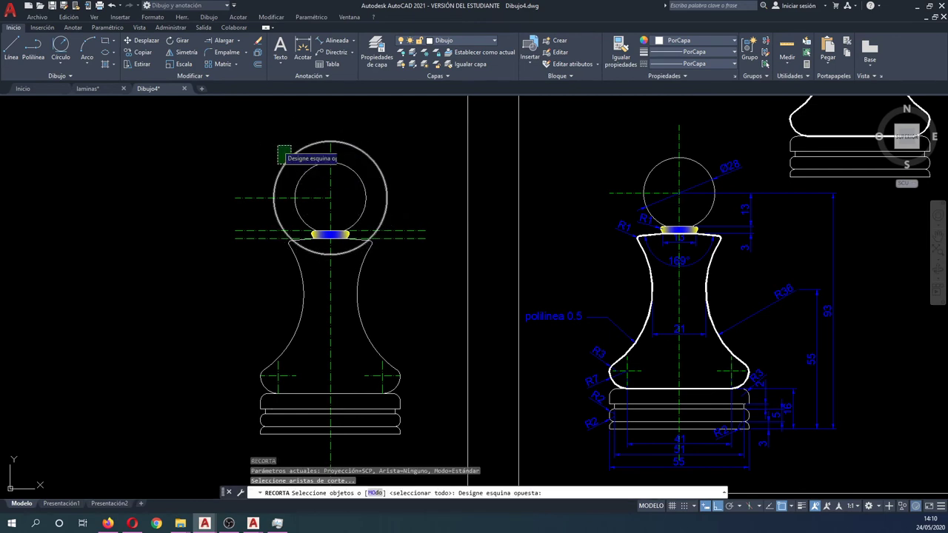
click(275, 162)
key(Return)
key(Escape)
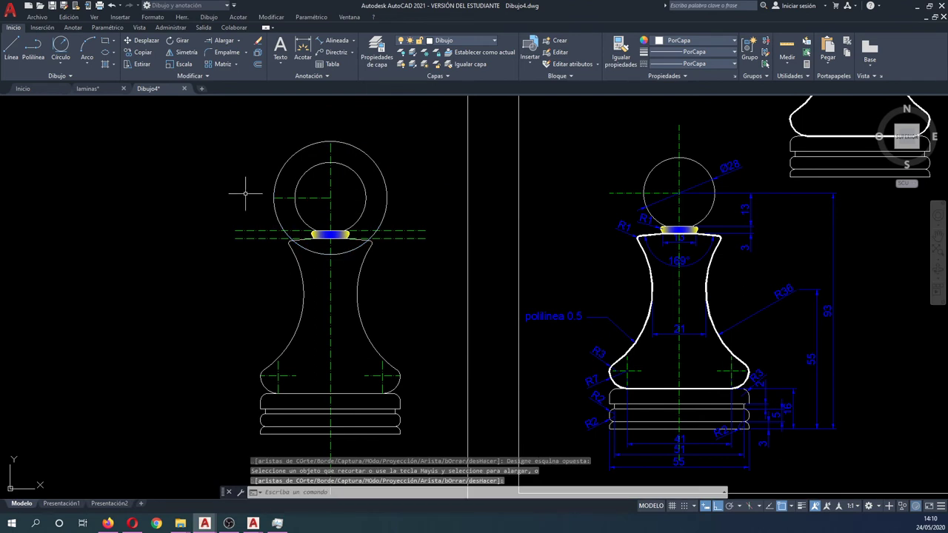
key(Escape)
Delete the outer head circle and neck construction lines, then recentre both pawns in view.
click(281, 192)
key(Delete)
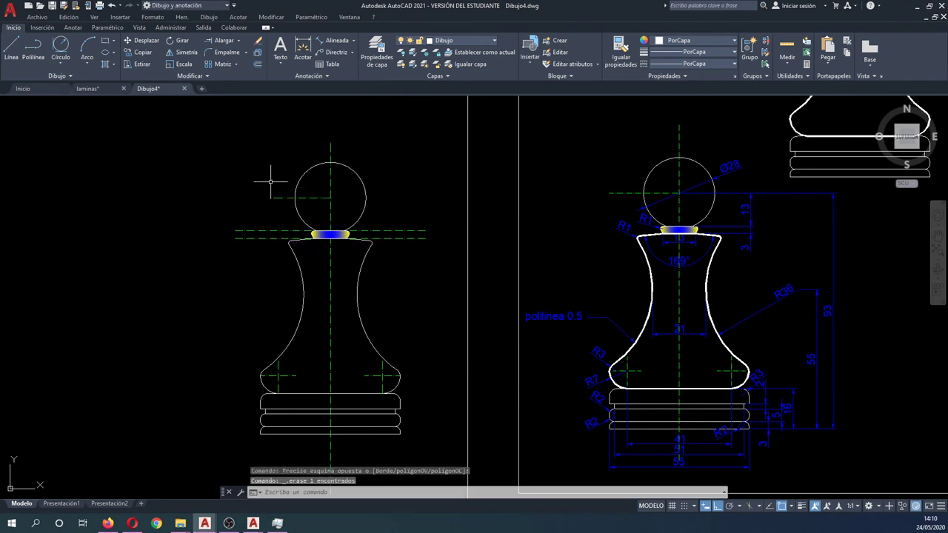
click(246, 239)
key(Delete)
scroll(369, 221, down, 2)
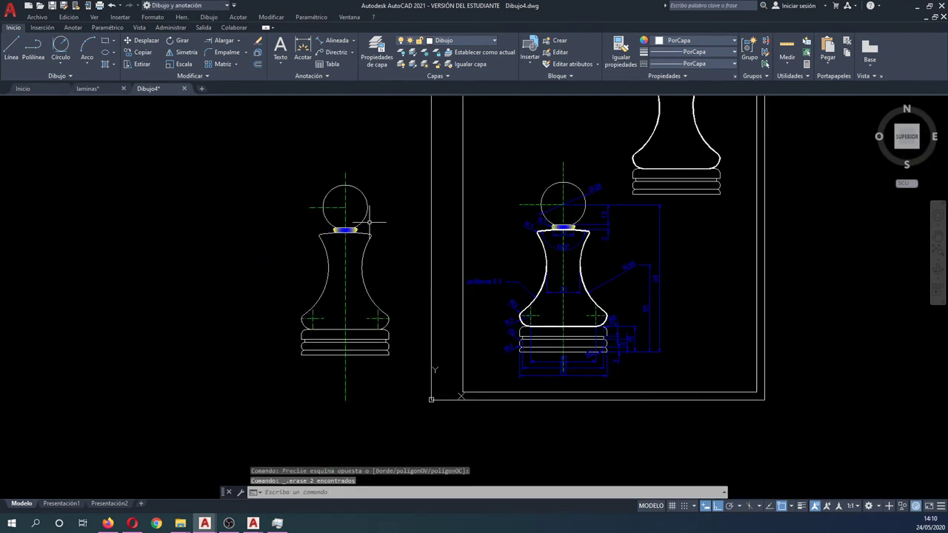
scroll(346, 286, up, 2)
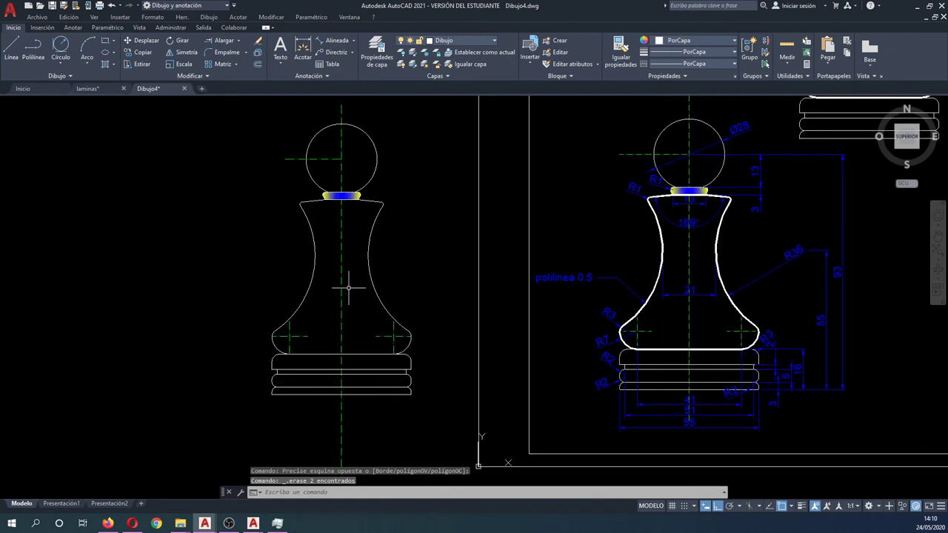
middle_drag(348, 280, 352, 296)
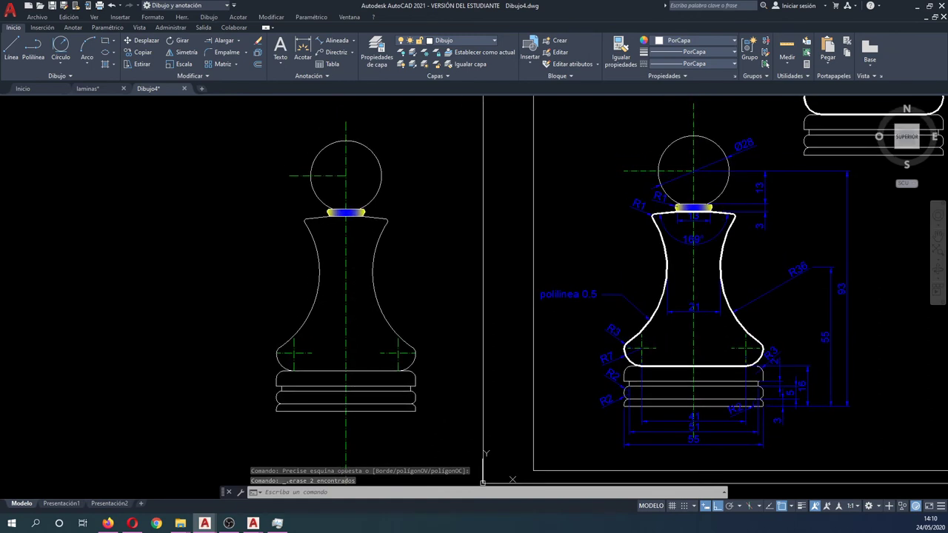
click(485, 42)
Make cotas the current layer and add a Ø28 diameter dimension above the pawn's head.
click(470, 77)
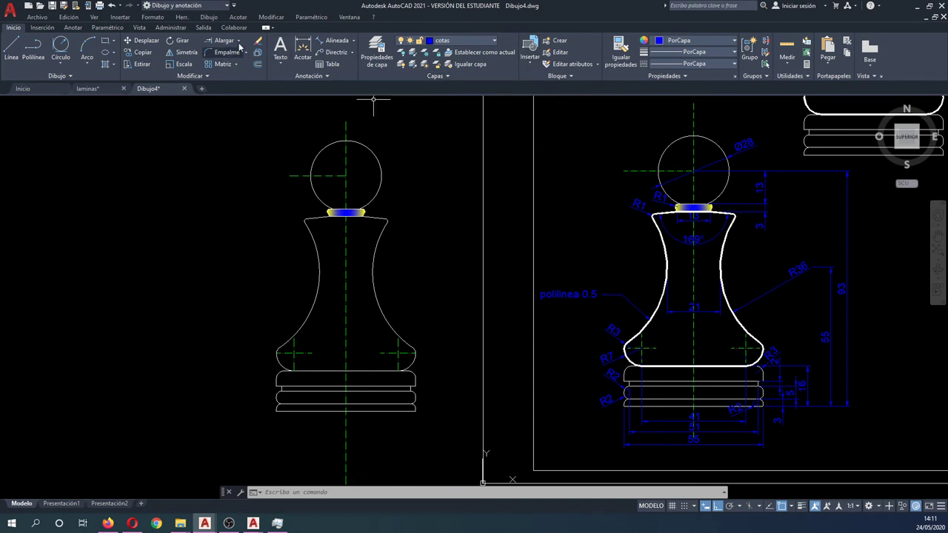
click(354, 44)
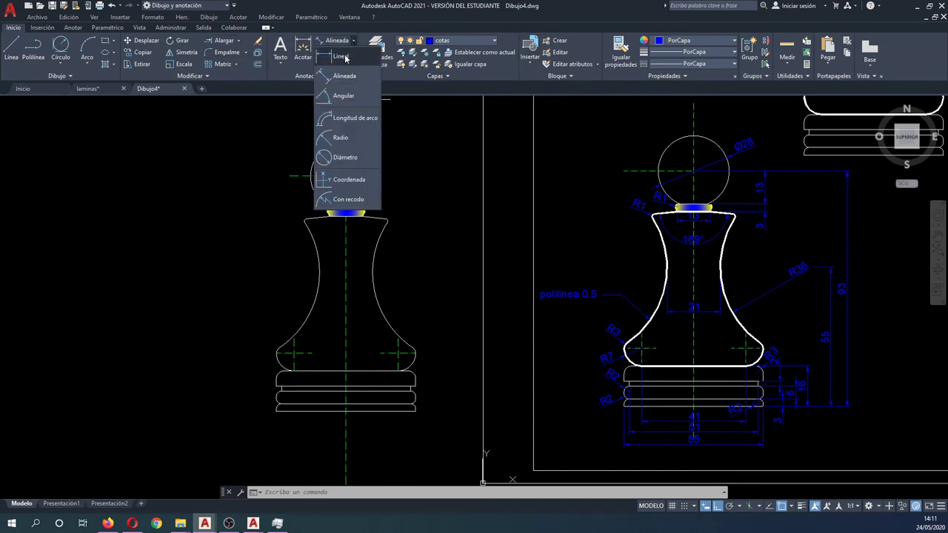
click(349, 159)
click(374, 176)
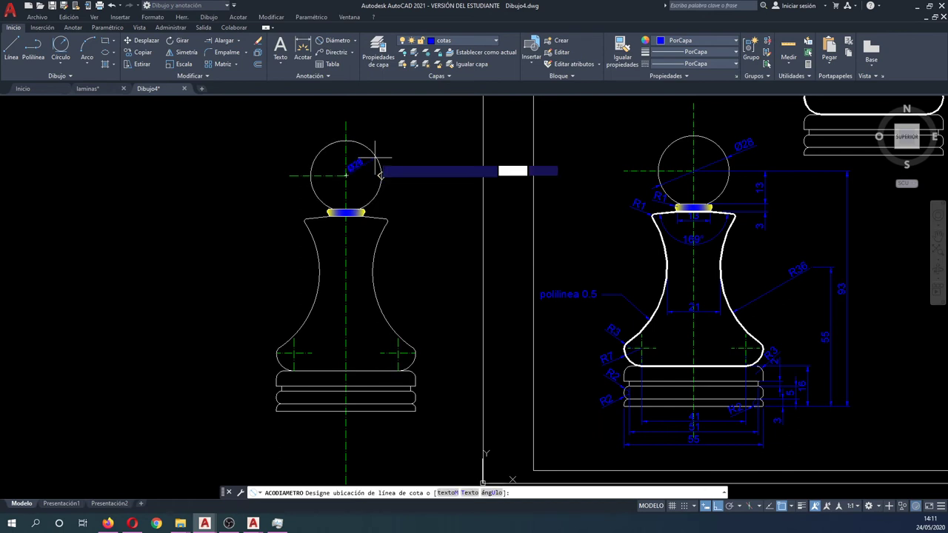
click(391, 138)
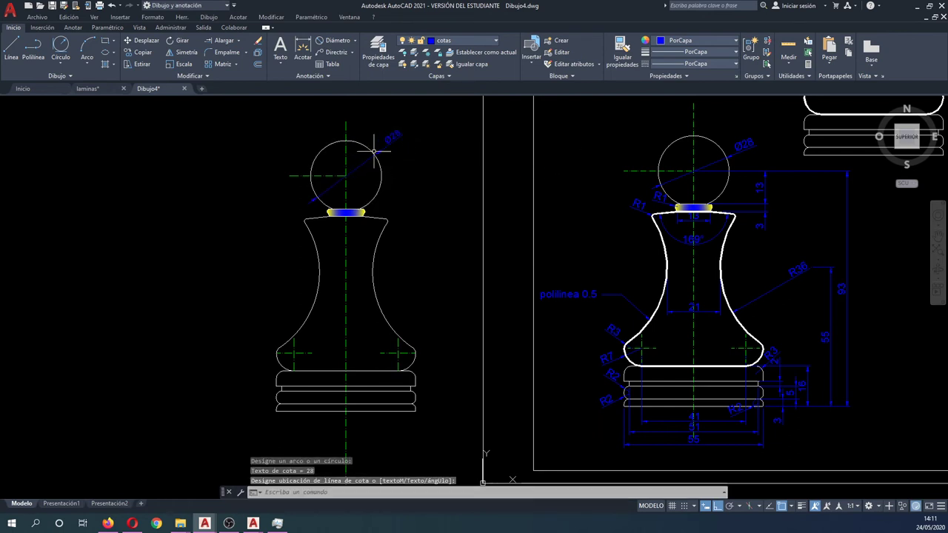
Add R1 radius dimensions to the left and right fillets below the head.
click(354, 41)
click(338, 134)
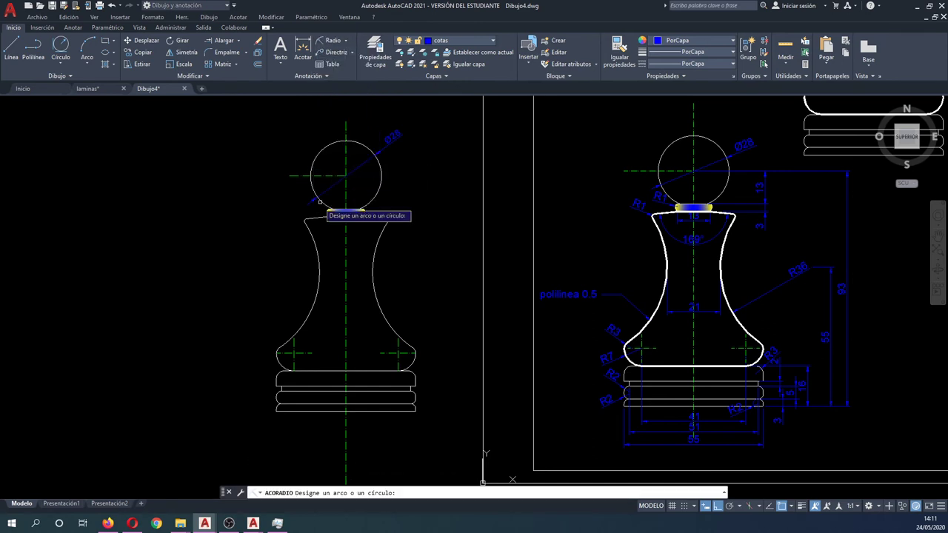
scroll(328, 211, up, 2)
scroll(329, 200, up, 2)
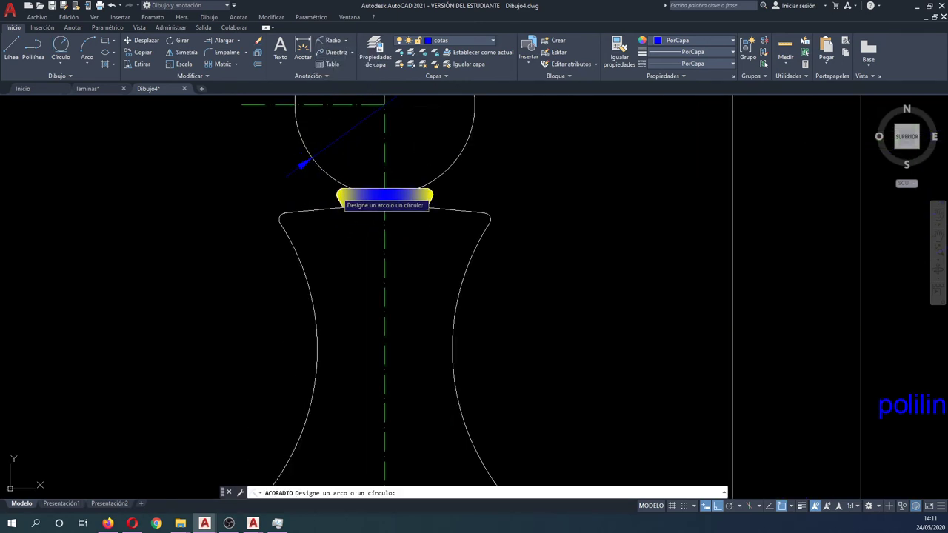
click(348, 195)
click(276, 176)
scroll(273, 174, down, 2)
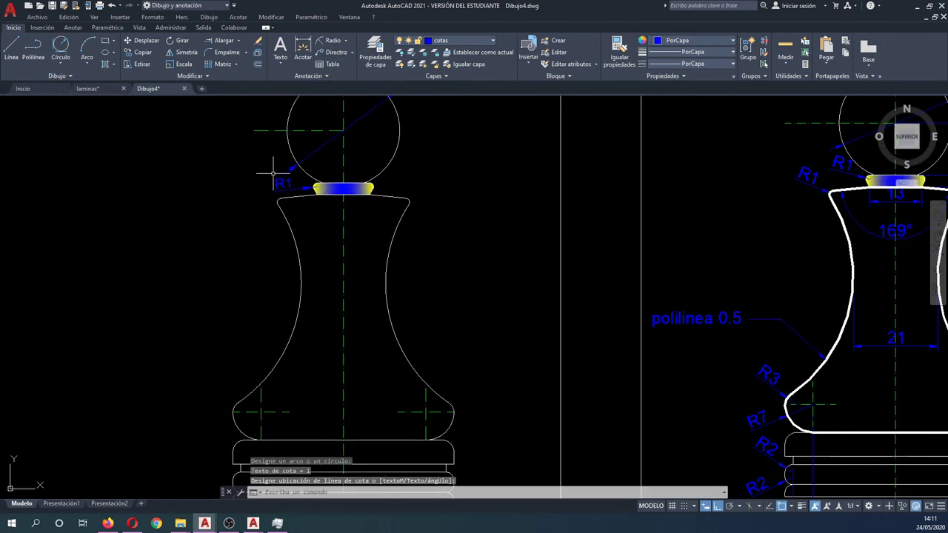
scroll(300, 187, down, 2)
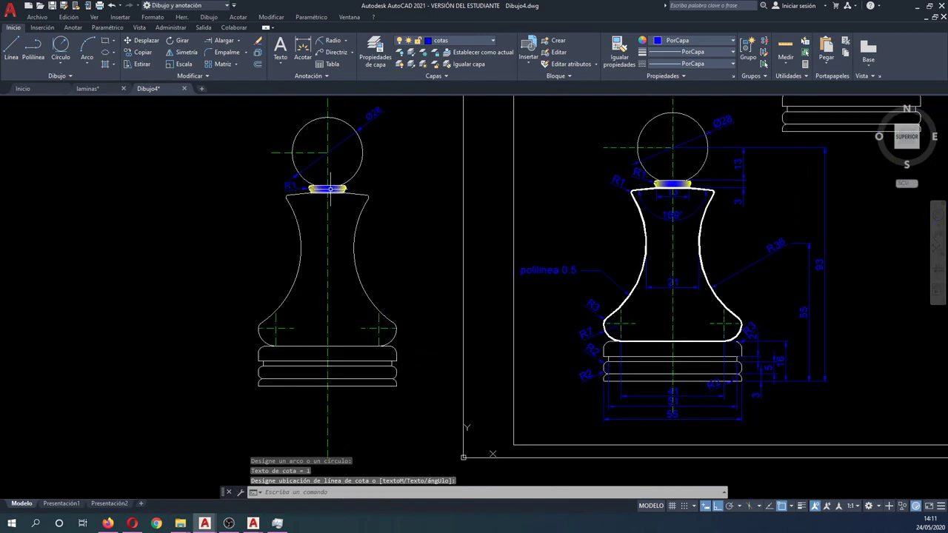
scroll(368, 198, up, 4)
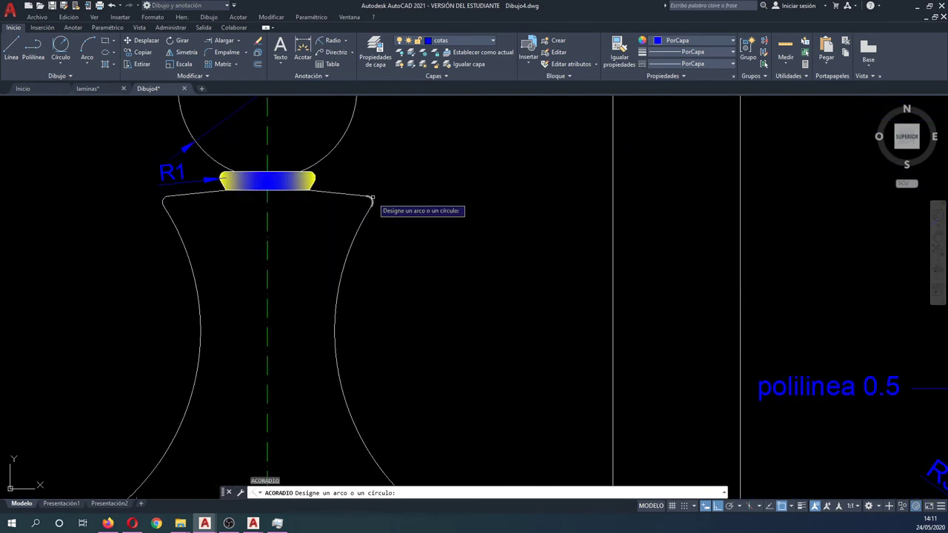
click(397, 181)
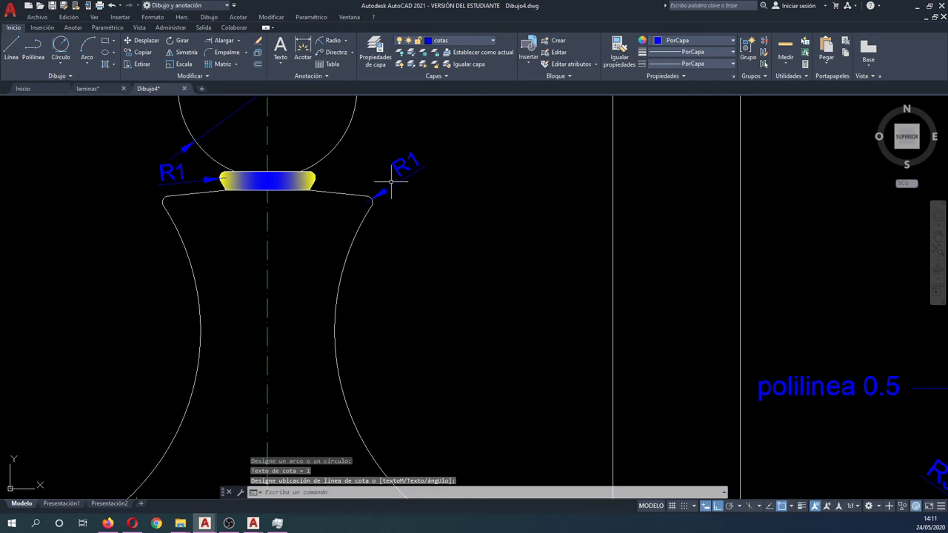
scroll(371, 179, down, 3)
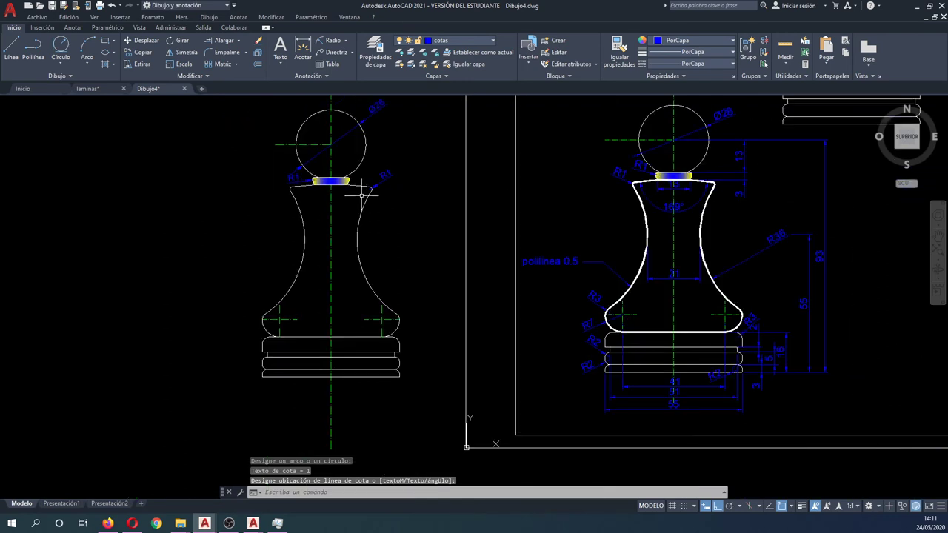
scroll(361, 218, up, 1)
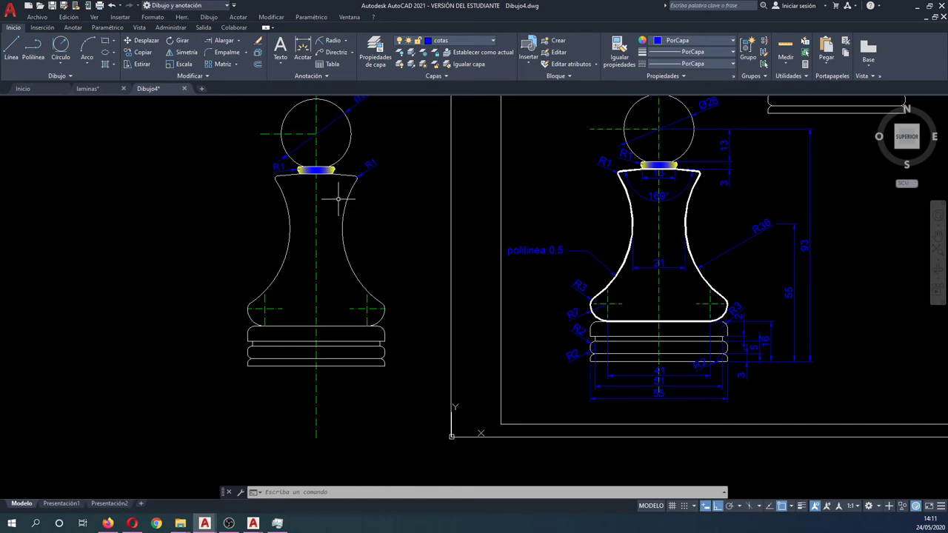
Dimension the body curves with radii R36, R3 and R7.
key(Return)
click(345, 234)
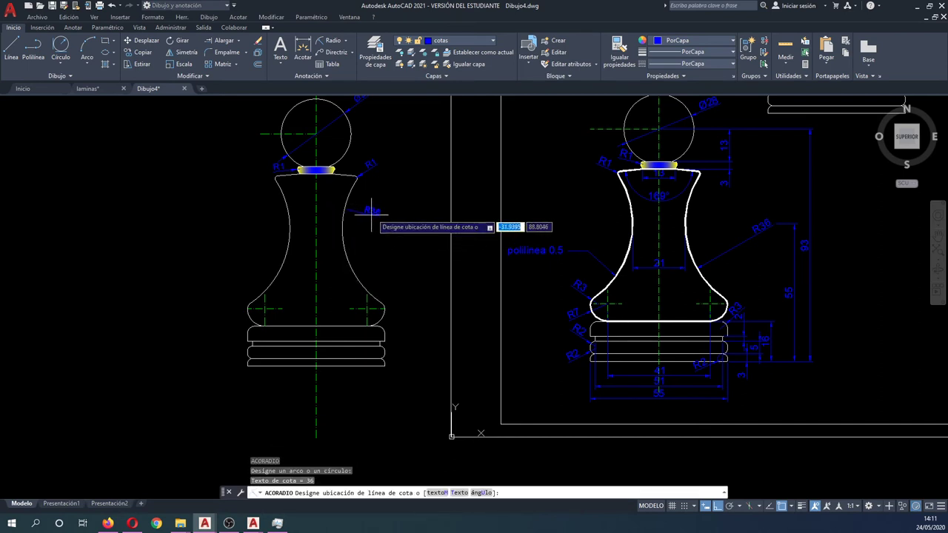
click(386, 237)
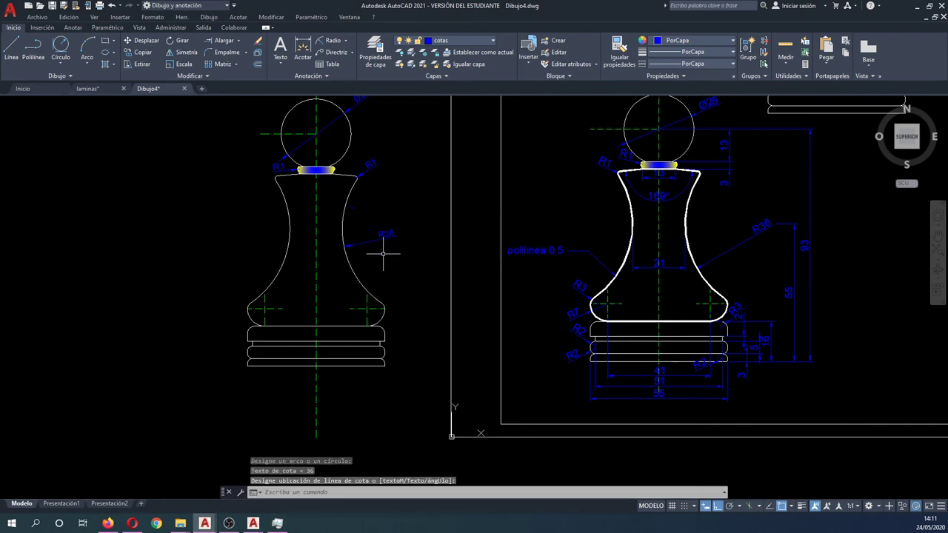
key(Return)
scroll(396, 317, up, 4)
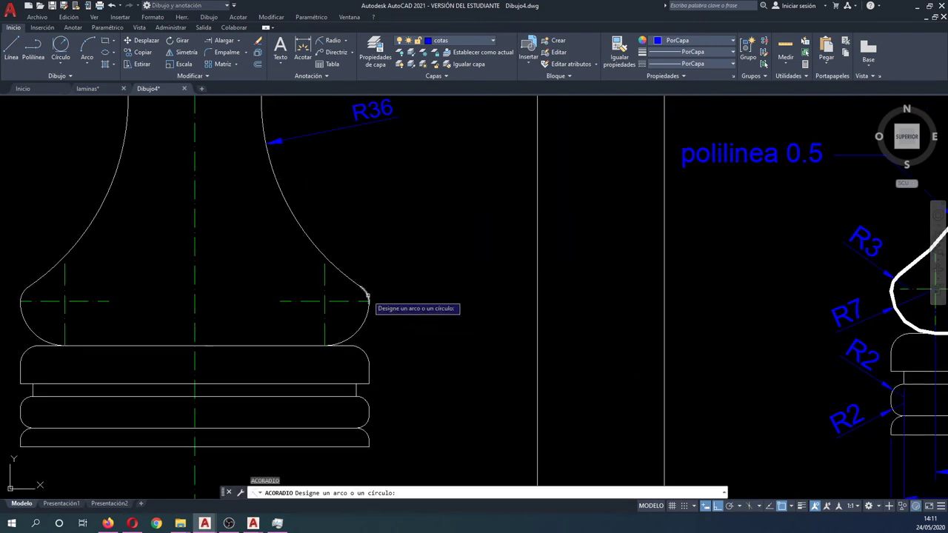
click(372, 297)
click(391, 275)
scroll(391, 267, down, 2)
scroll(370, 289, down, 2)
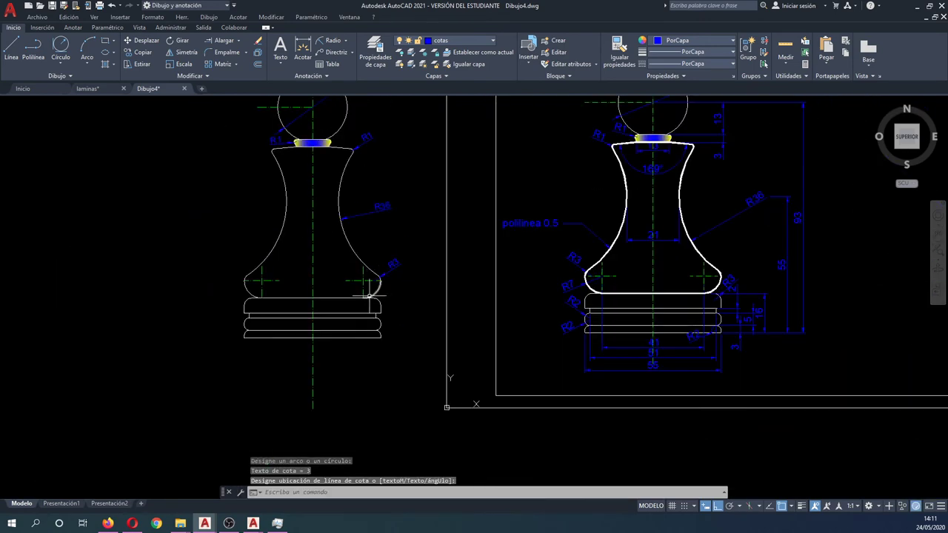
scroll(356, 294, up, 2)
key(Return)
click(382, 288)
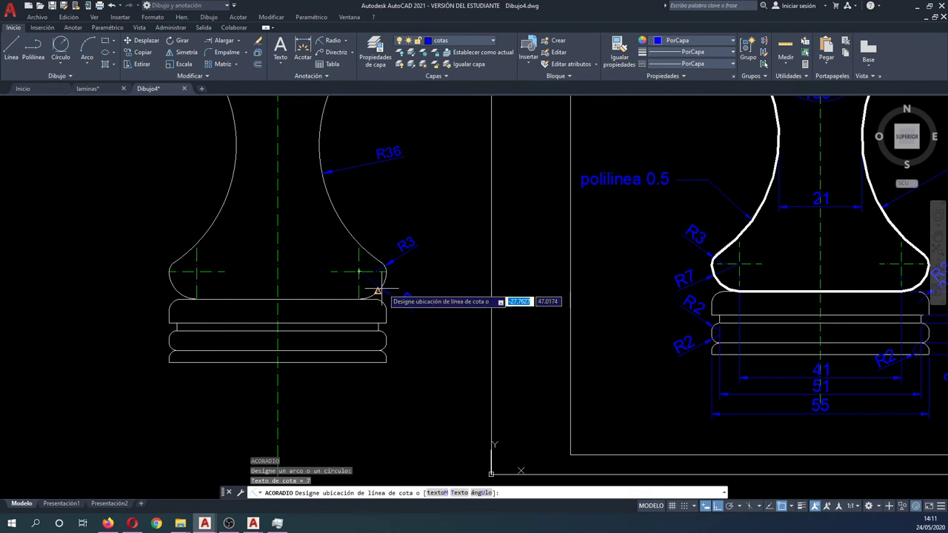
click(416, 278)
Dimension the rounded ends of the base bands as R2, R3 and R2.
key(Return)
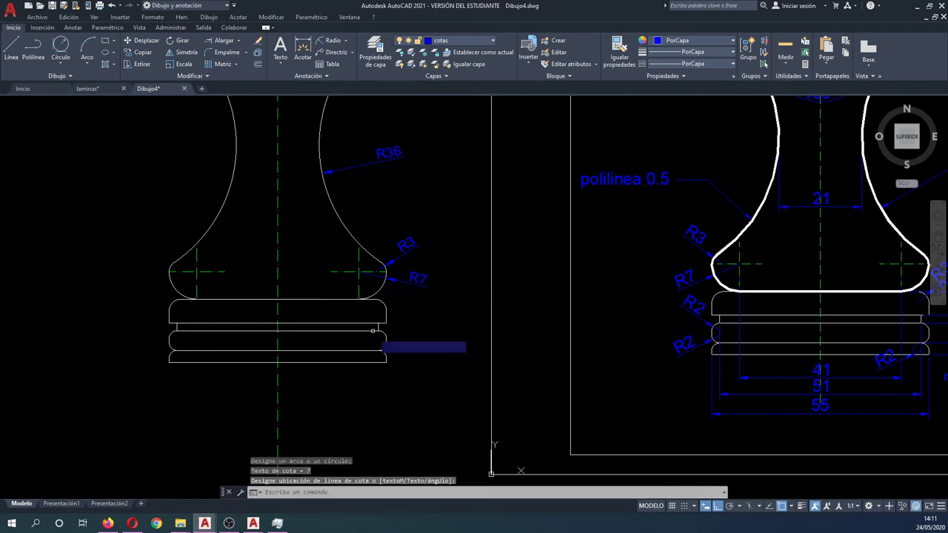
scroll(379, 335, up, 2)
click(388, 343)
click(419, 330)
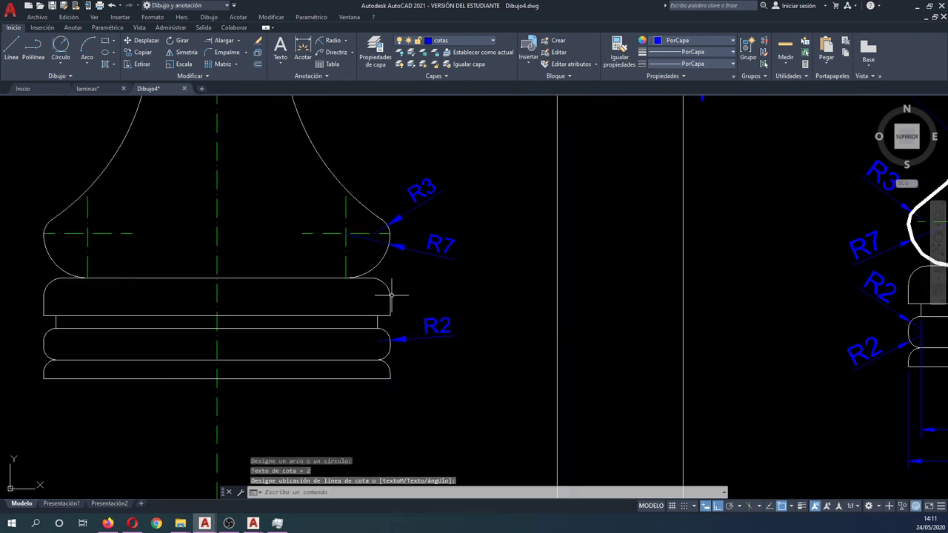
key(Return)
click(389, 297)
click(426, 291)
scroll(408, 276, down, 2)
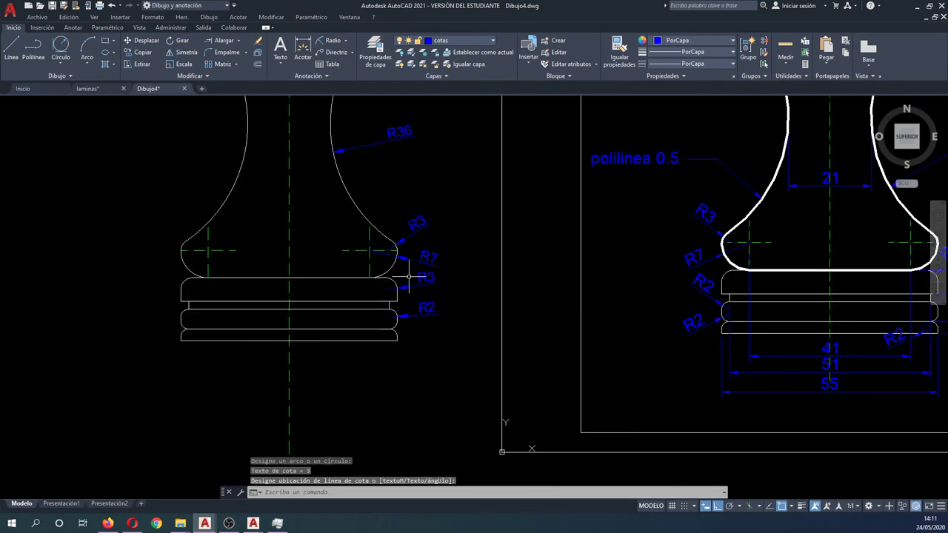
middle_drag(390, 334, 359, 318)
key(Return)
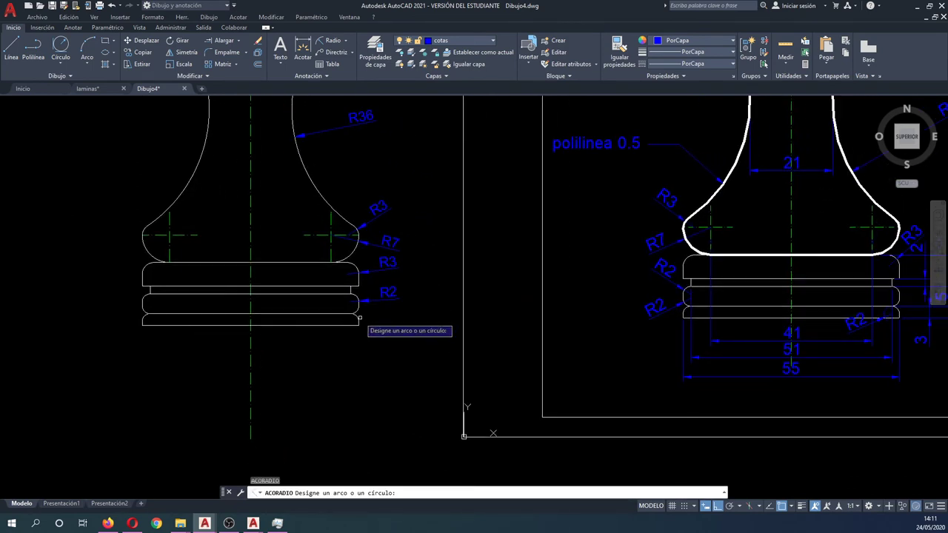
click(359, 318)
click(387, 313)
Place the R36 and R3 radius dimensions beside their arcs.
scroll(354, 331, down, 2)
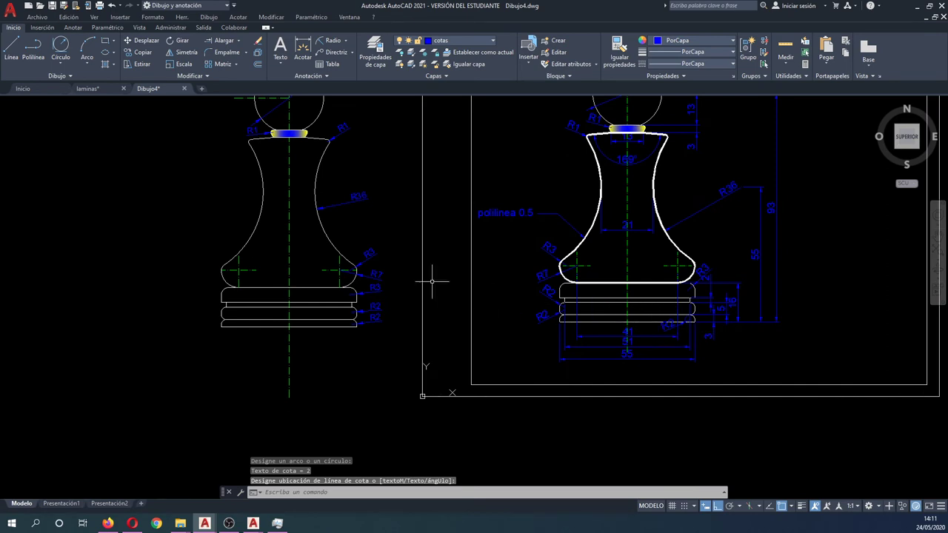
middle_drag(431, 282, 452, 307)
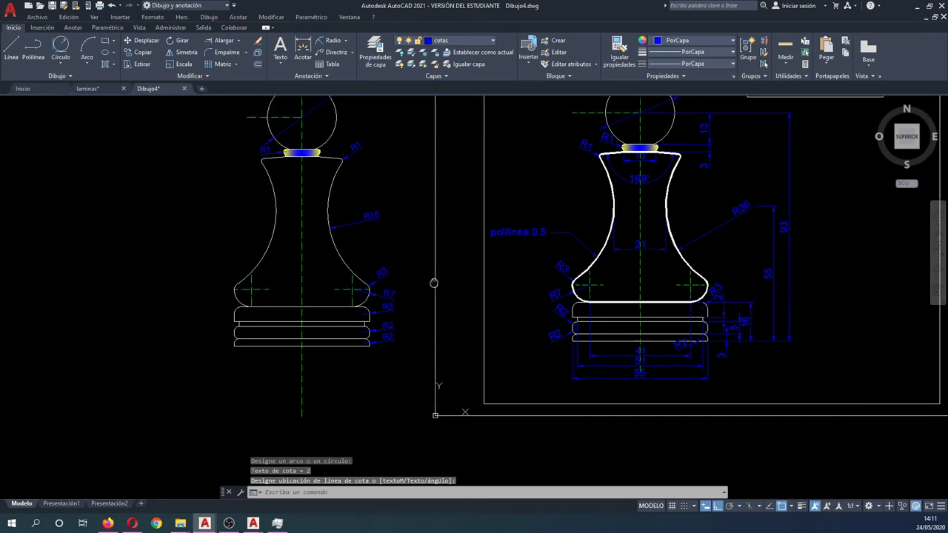
click(383, 224)
click(389, 278)
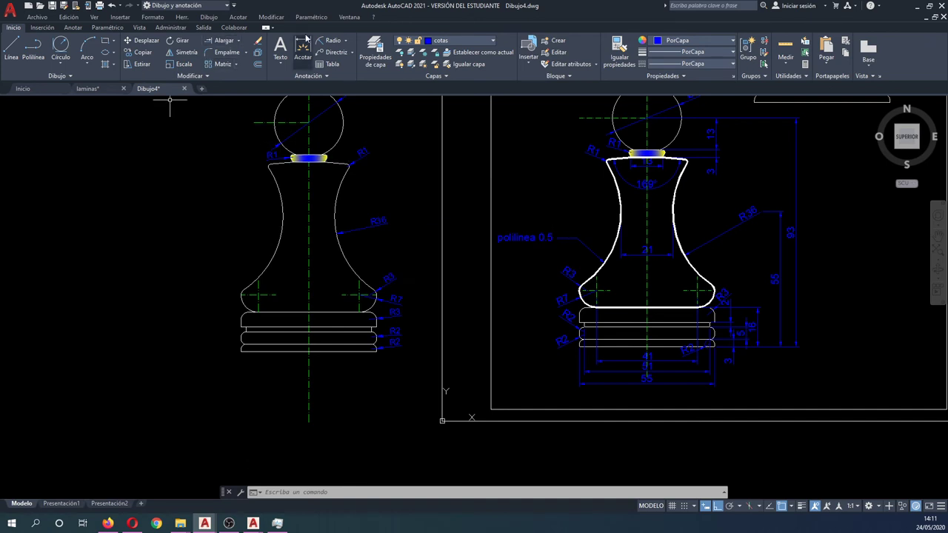
Try an aligned dimension snapped tangent to the body curve, then cancel it.
click(346, 40)
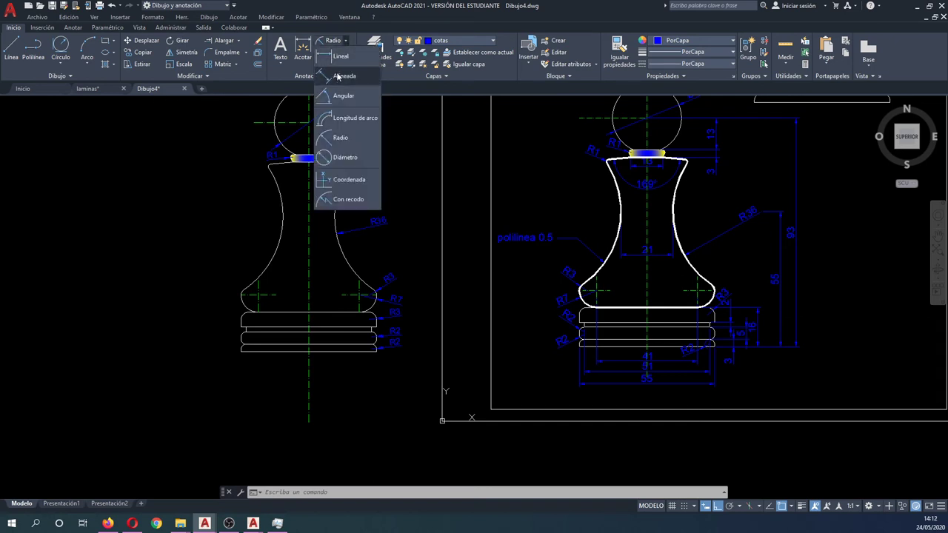
click(343, 76)
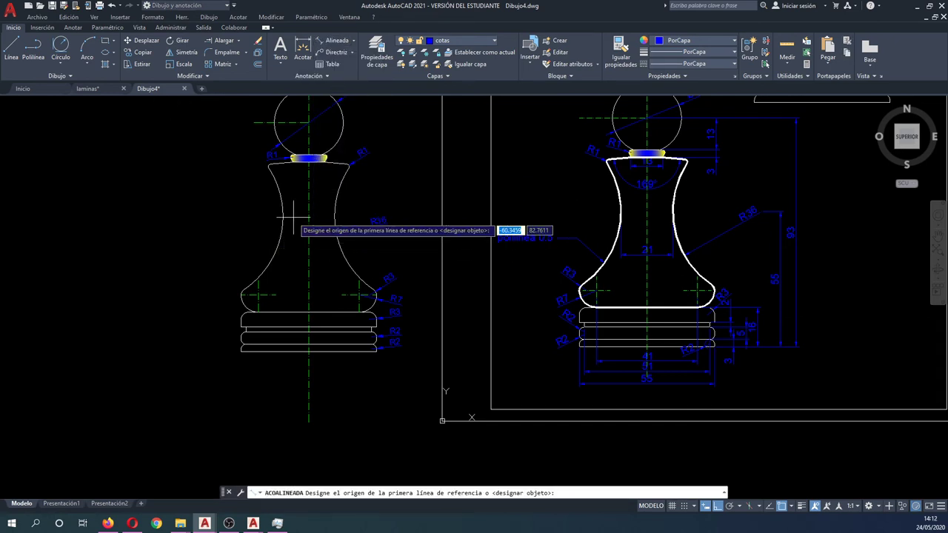
shift+right_click(288, 217)
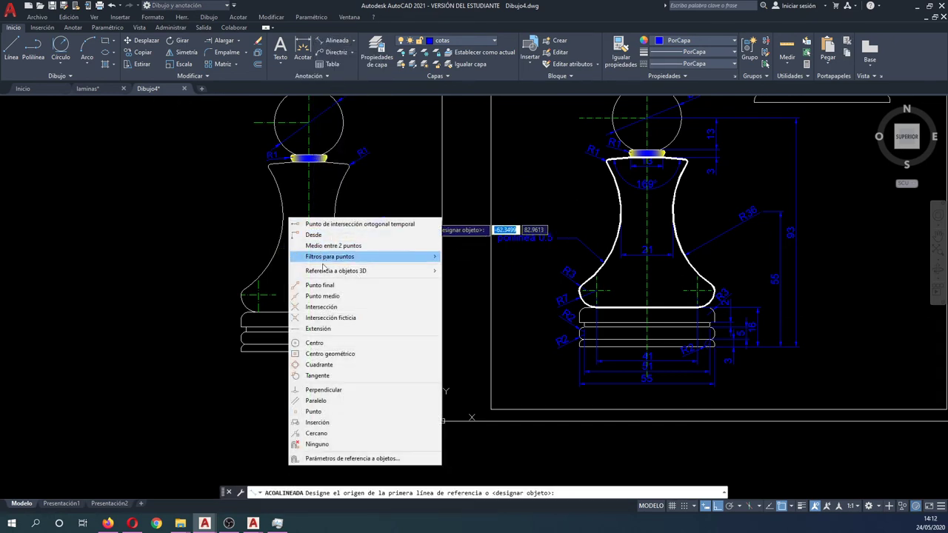
click(326, 376)
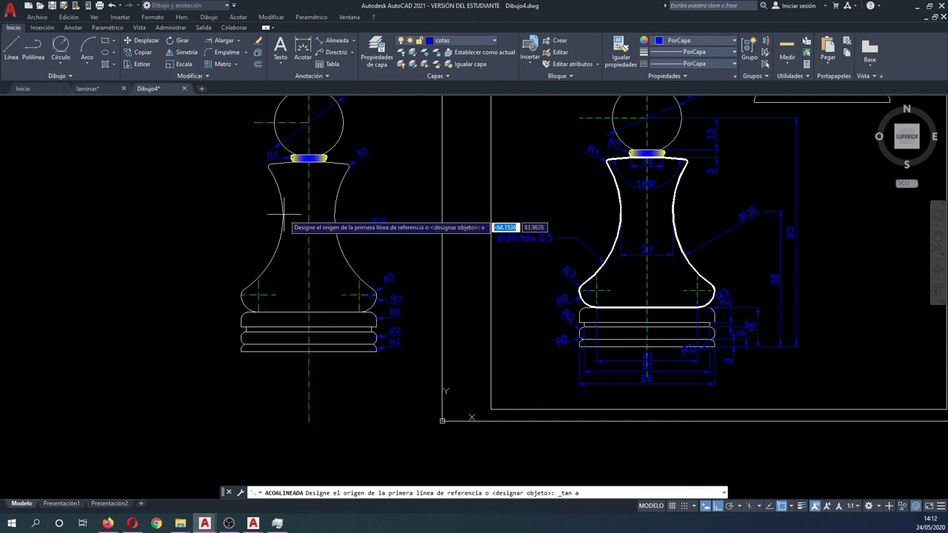
scroll(281, 221, up, 1)
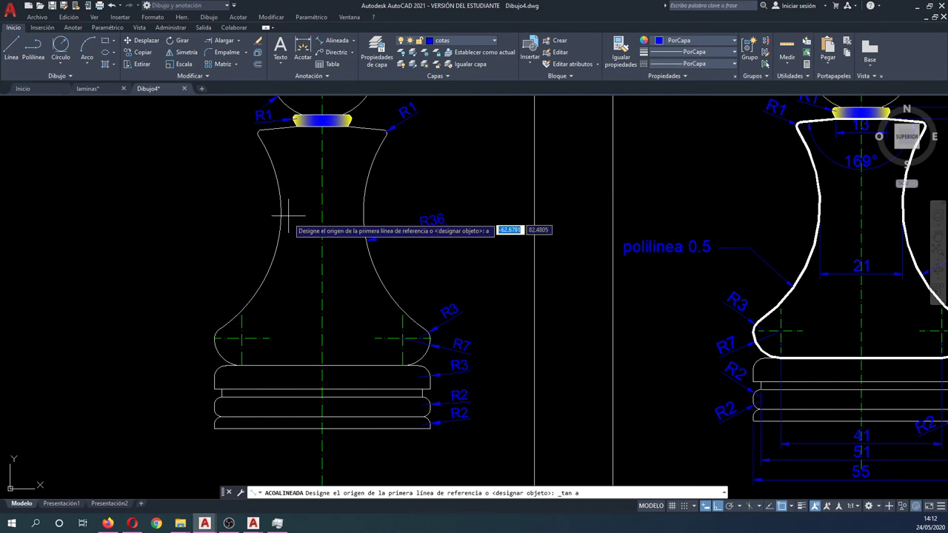
scroll(272, 213, up, 3)
scroll(279, 208, down, 2)
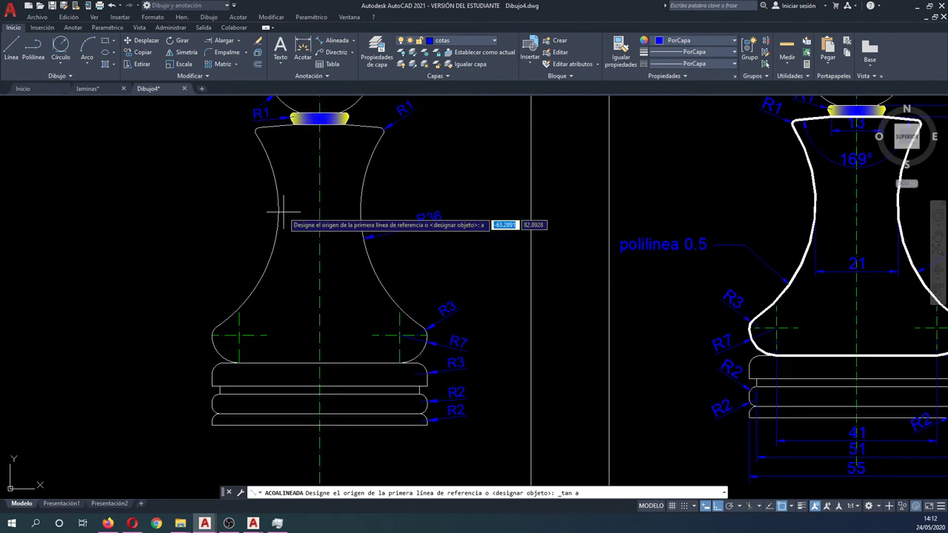
key(Escape)
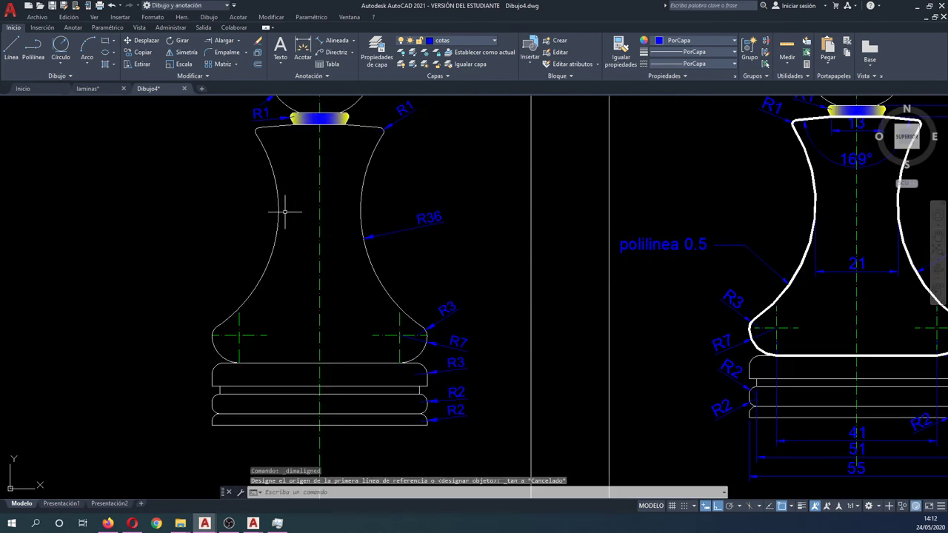
Offset the pawn's centre axis 10.5 to both the left and right.
text(eq)
key(Return)
text(10.5)
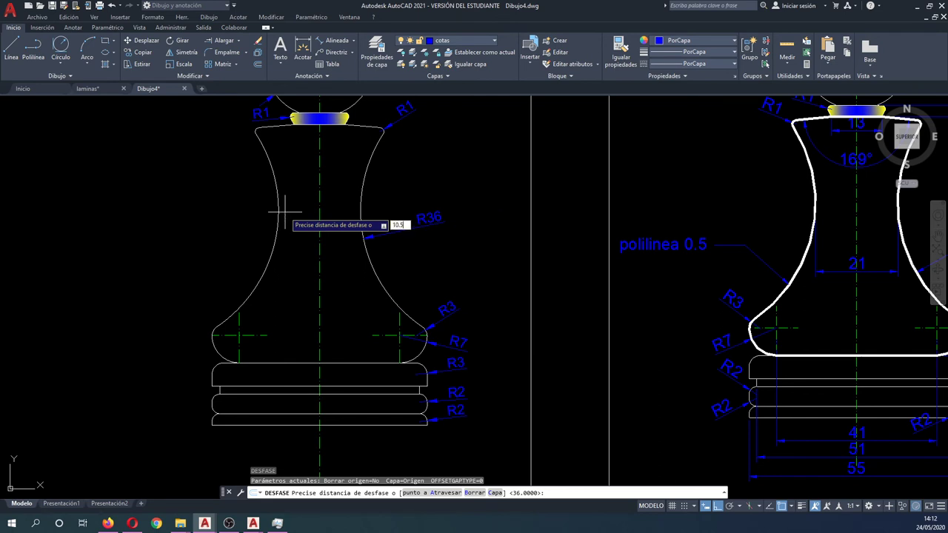
key(Return)
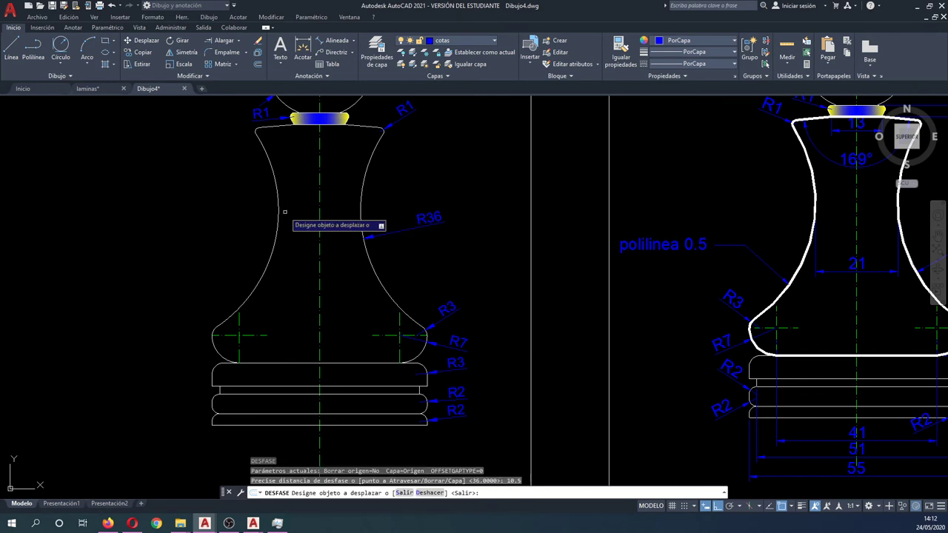
click(320, 216)
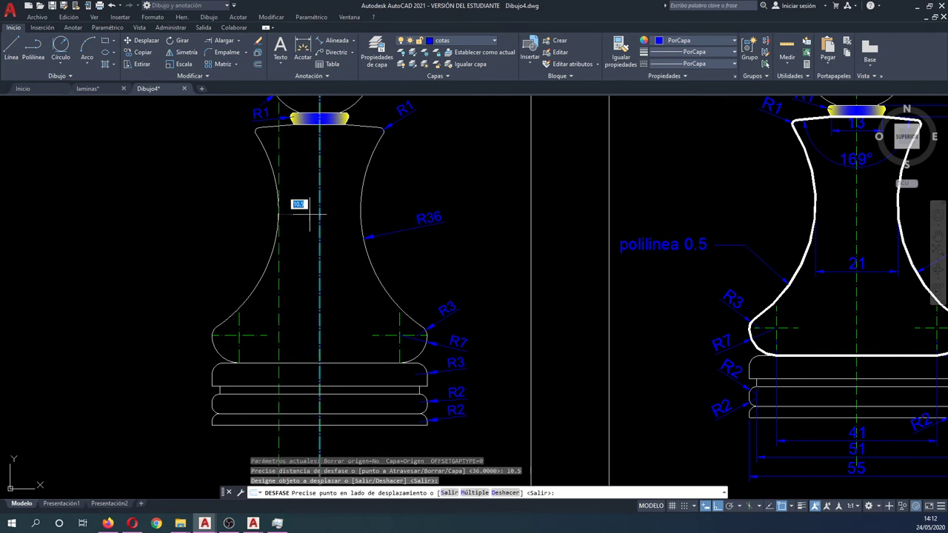
click(315, 213)
click(320, 215)
click(338, 215)
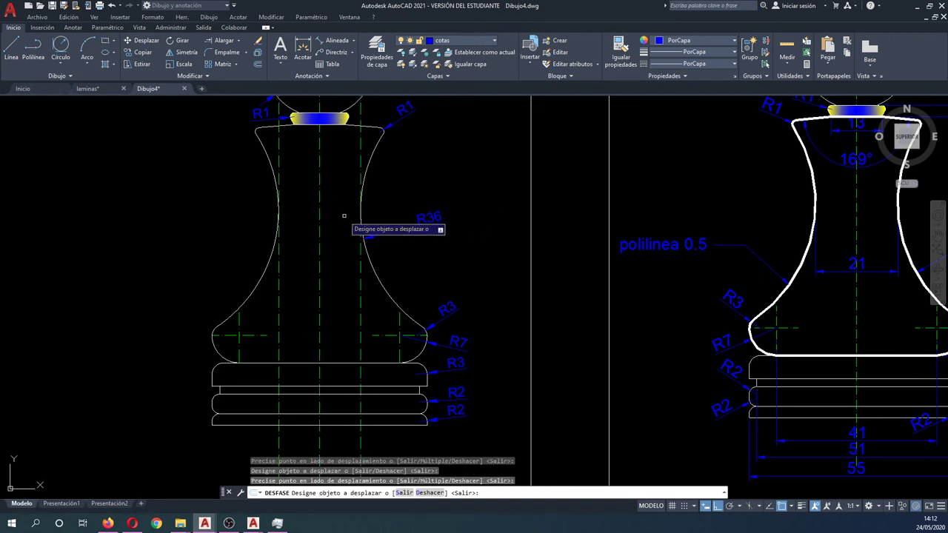
key(Escape)
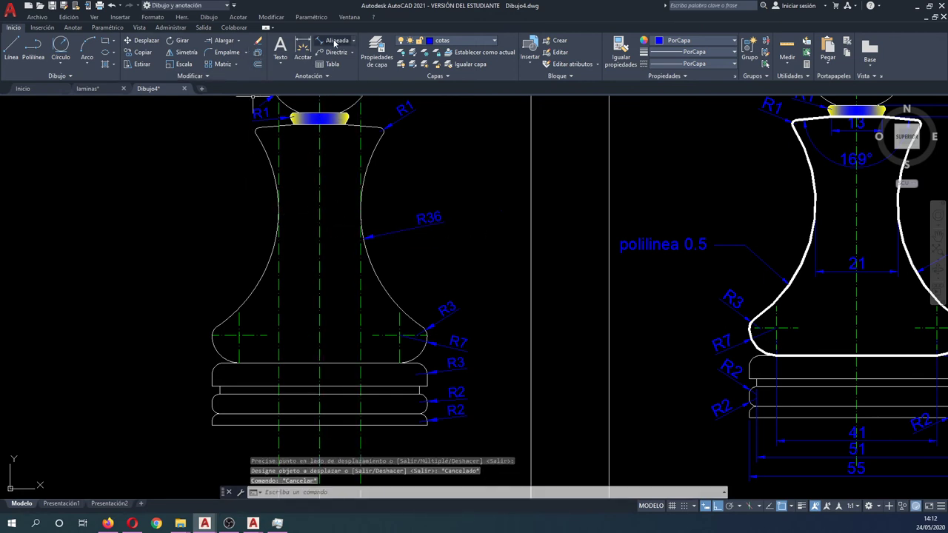
Dimension the 21 waist width below the body, then delete the two helper lines.
click(303, 51)
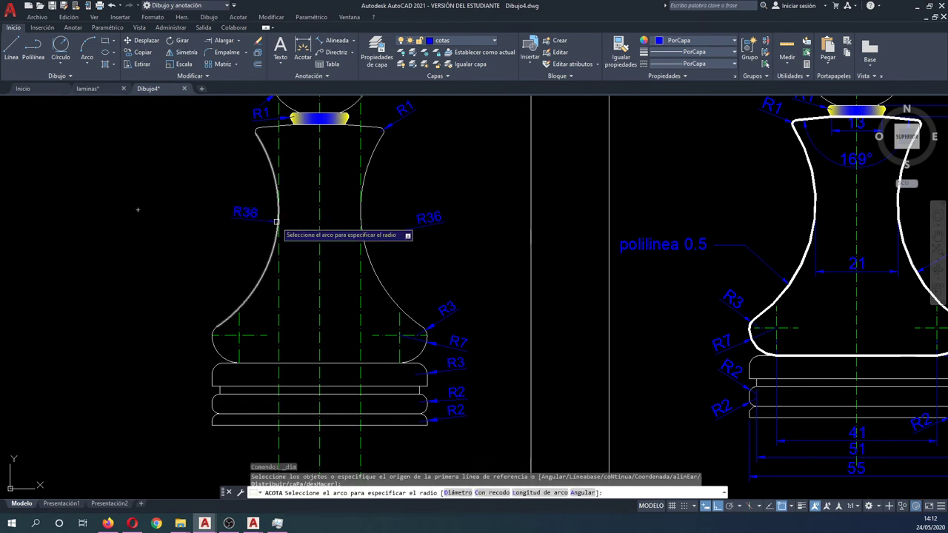
click(279, 210)
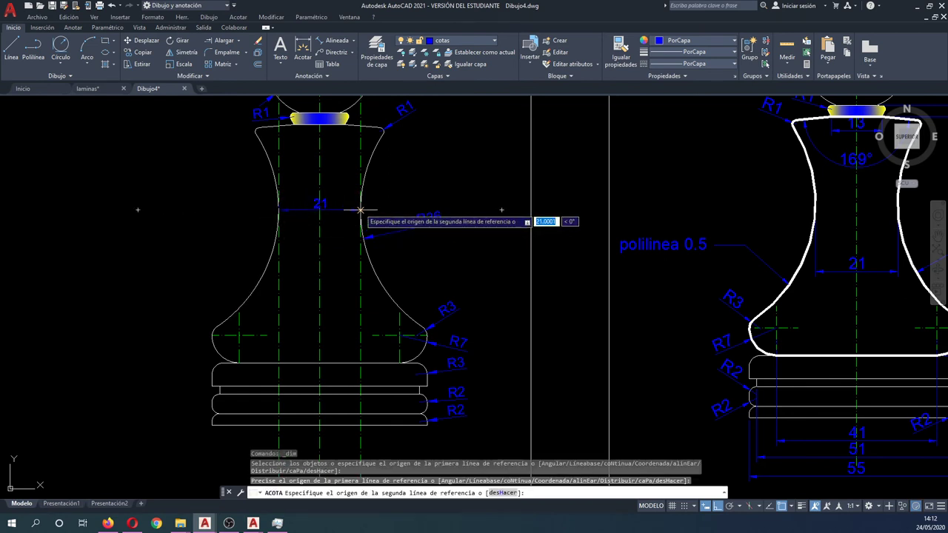
click(361, 210)
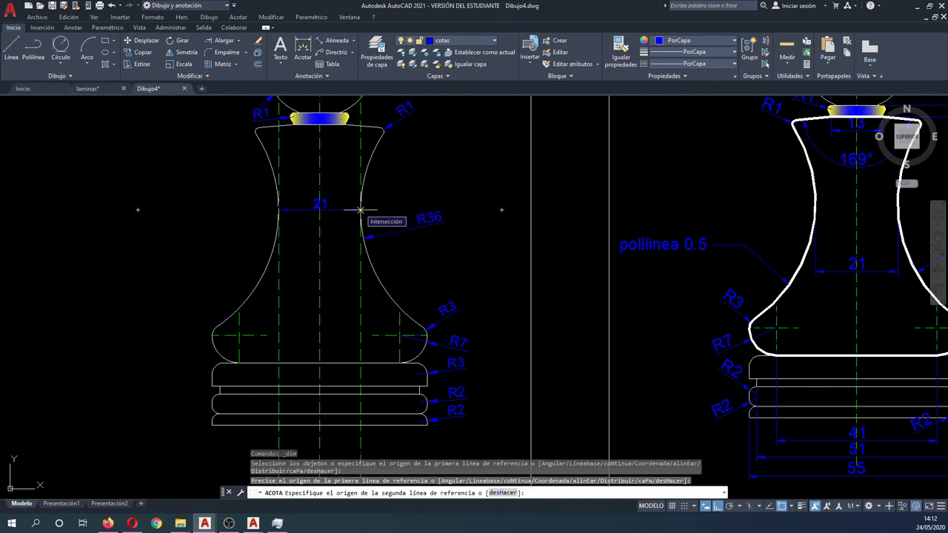
click(349, 271)
key(Return)
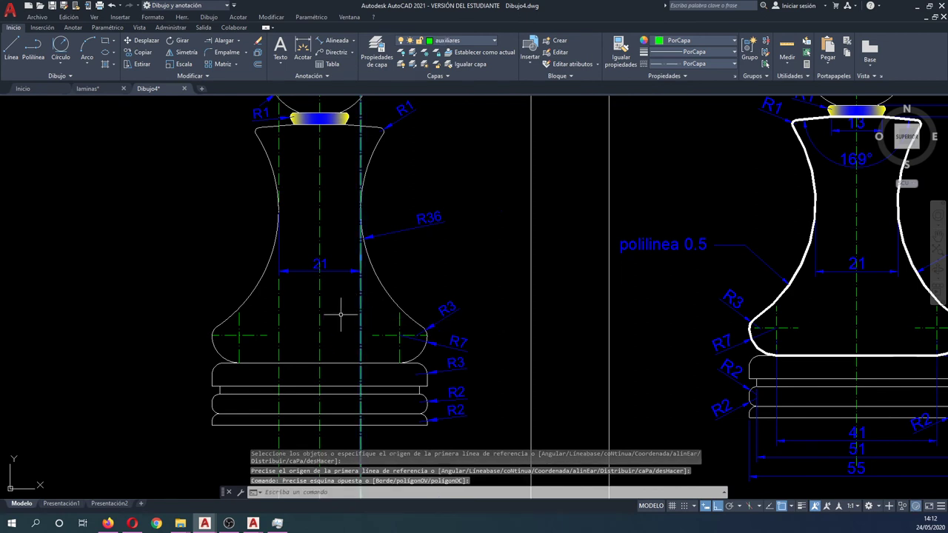
click(281, 325)
click(270, 317)
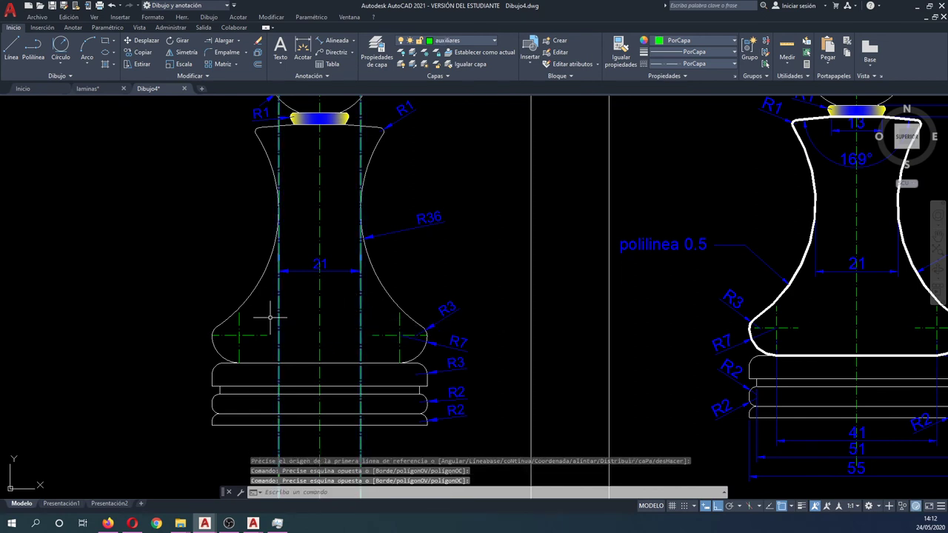
key(Delete)
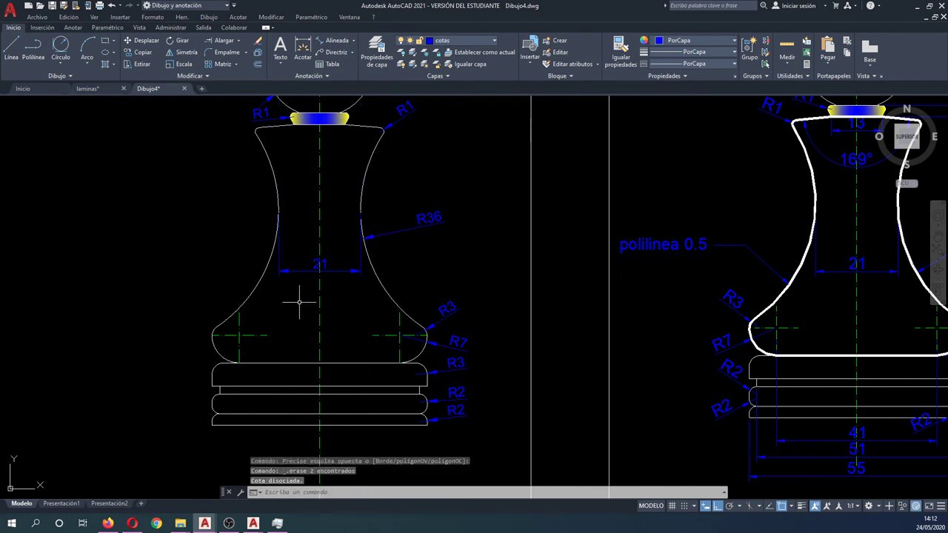
scroll(299, 302, down, 4)
Convert the left pawn's right body arc into a polyline with EDITPOL.
scroll(465, 185, down, 2)
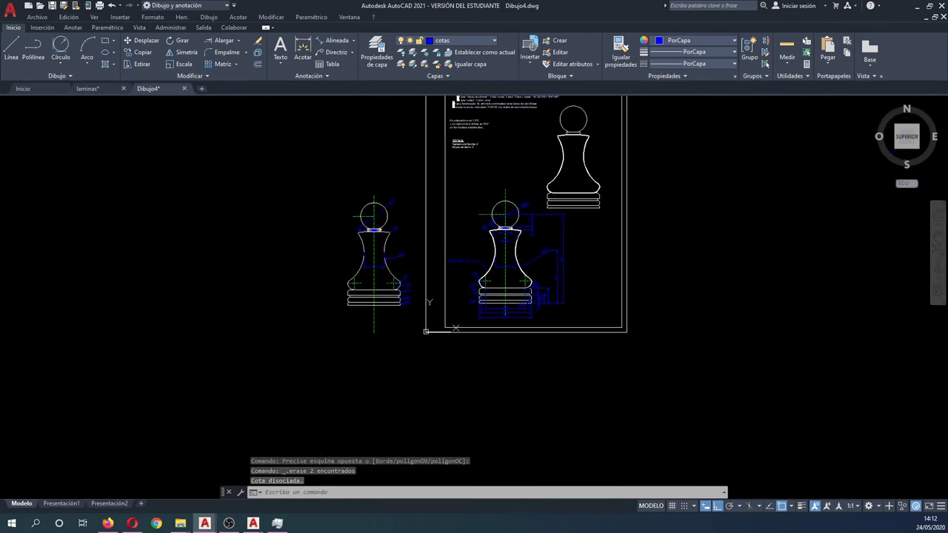
middle_drag(465, 187, 475, 216)
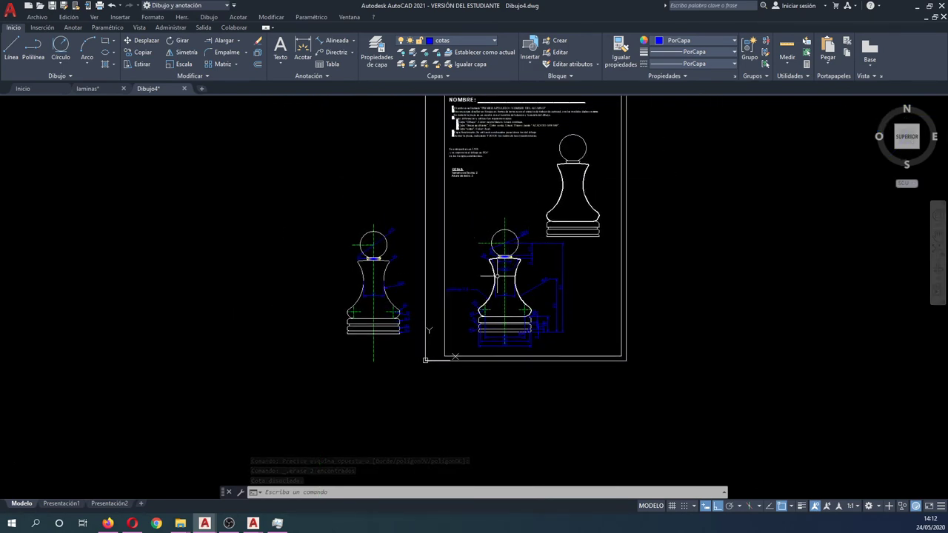
scroll(496, 278, up, 4)
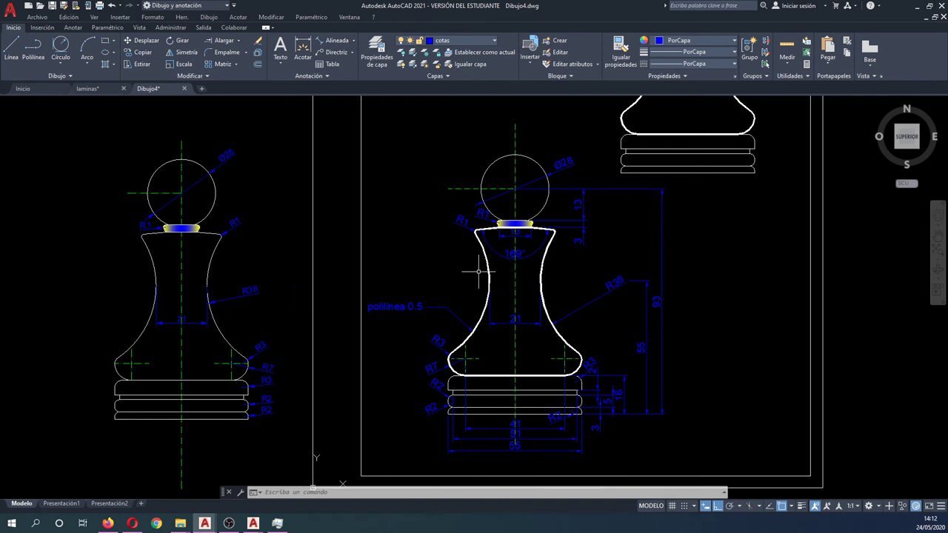
scroll(250, 278, down, 3)
key(Escape)
key(Escape)
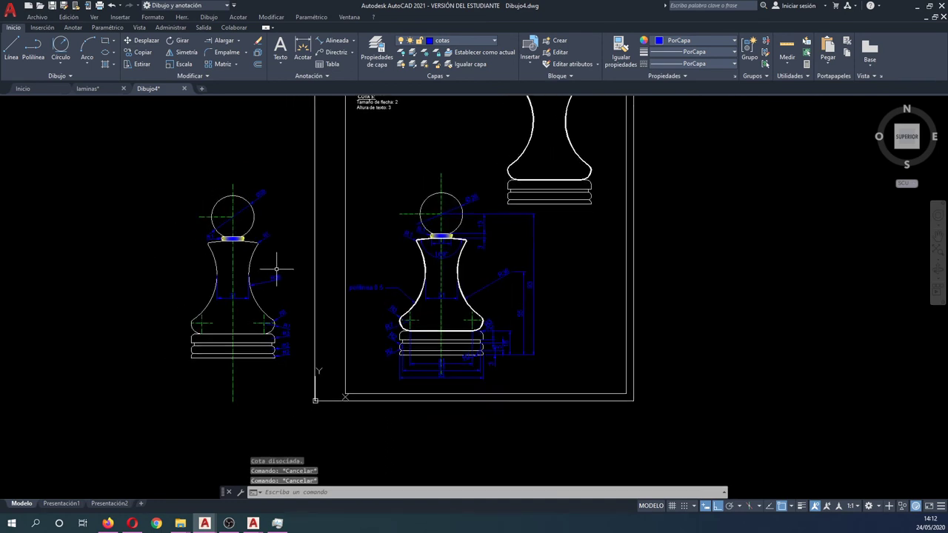
text(editpol)
key(Return)
click(252, 265)
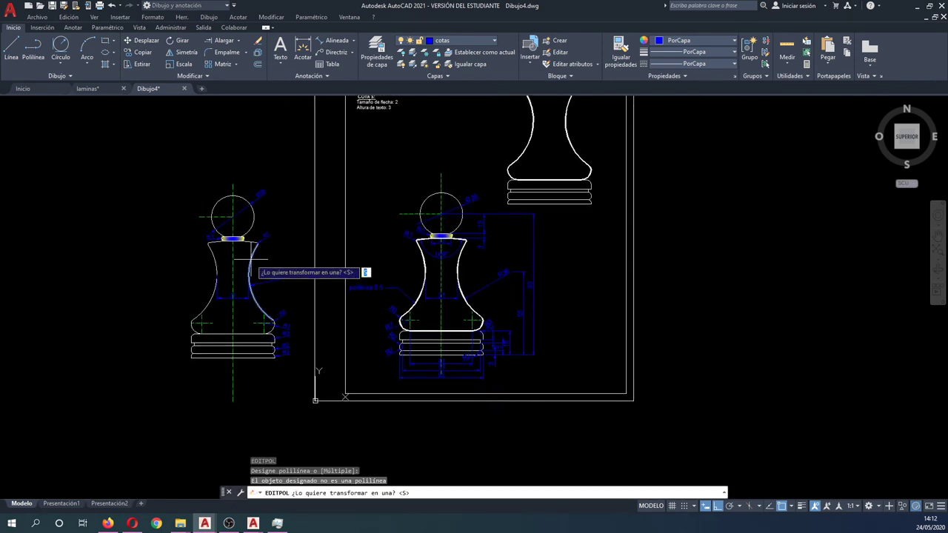
scroll(251, 259, up, 4)
key(Return)
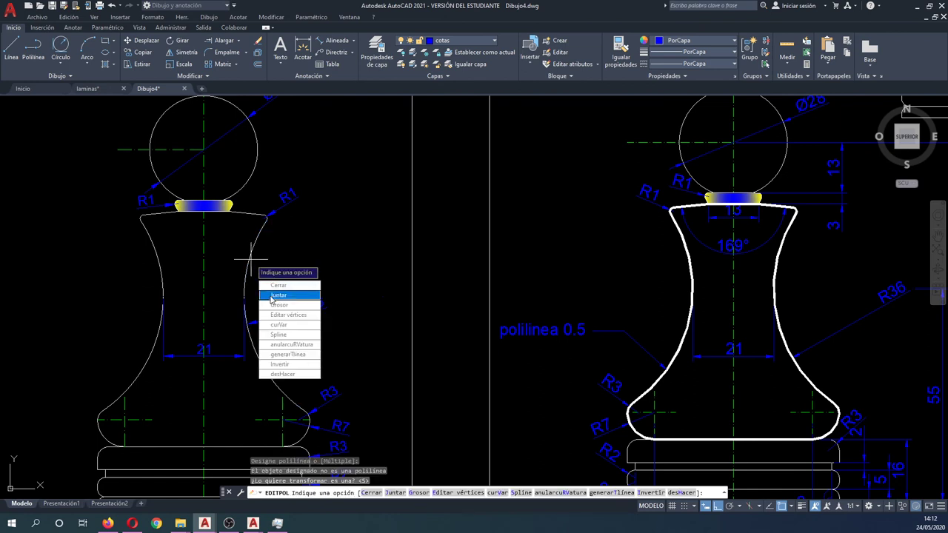
Abandon the join attempt and begin turning off the layer of a picked dimension.
click(278, 295)
click(247, 255)
click(264, 247)
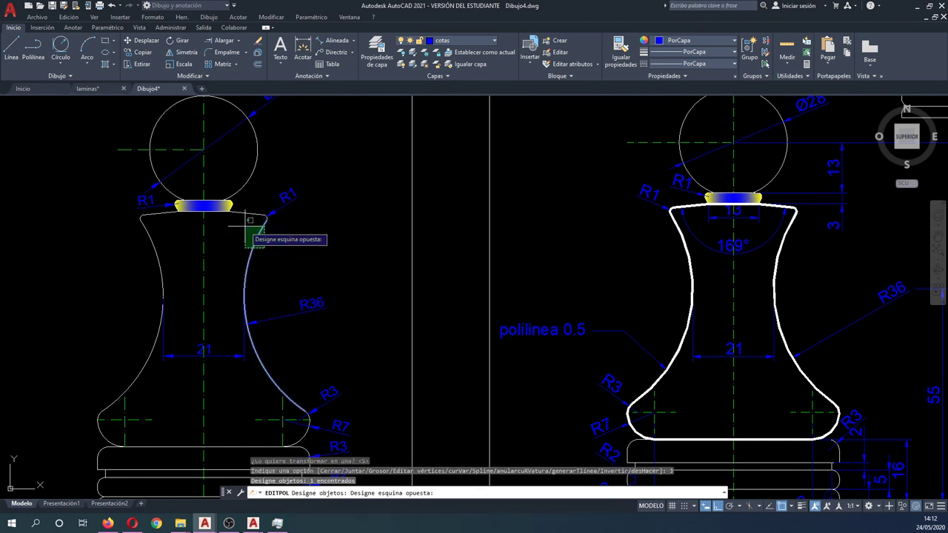
click(248, 220)
right_click(265, 195)
key(Escape)
key(Escape)
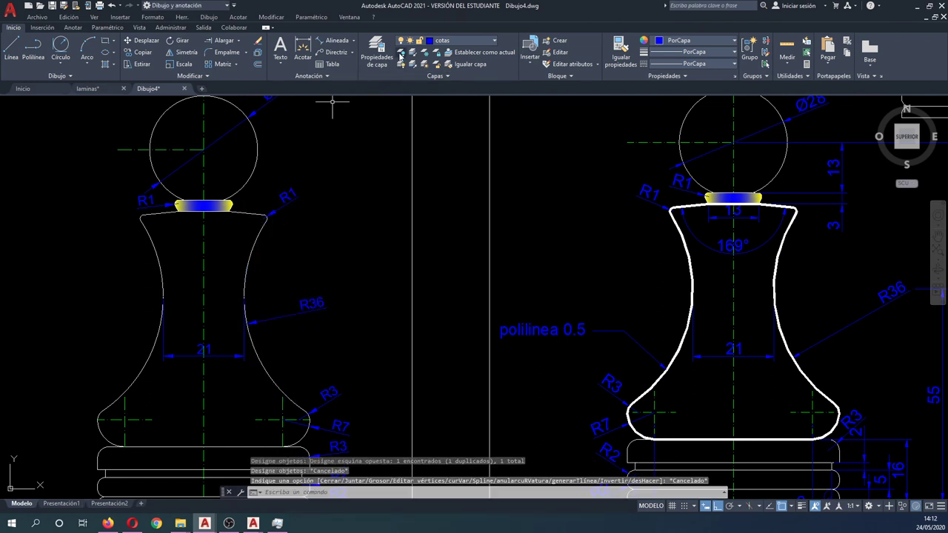
click(400, 54)
click(285, 197)
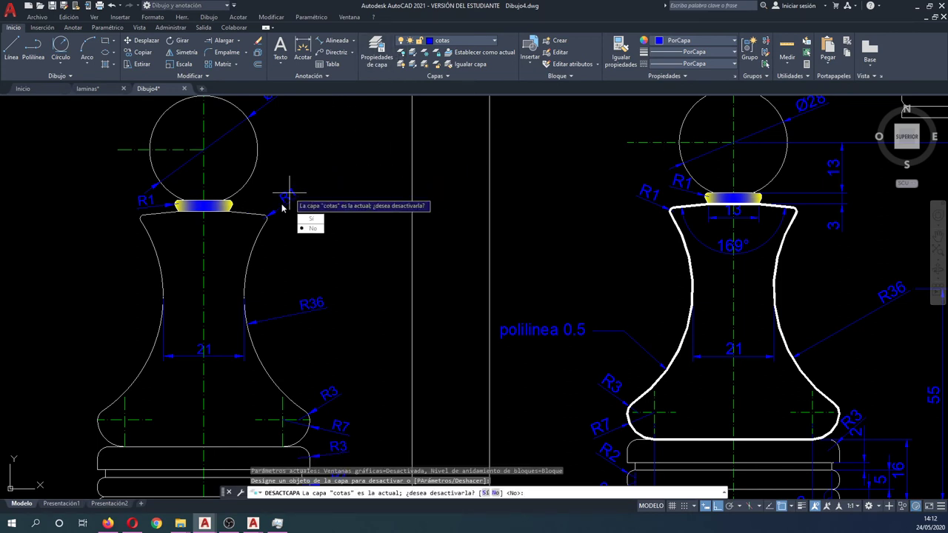
Turn off the cotas and auxiliares layers to hide dimensions and centre lines.
key(Return)
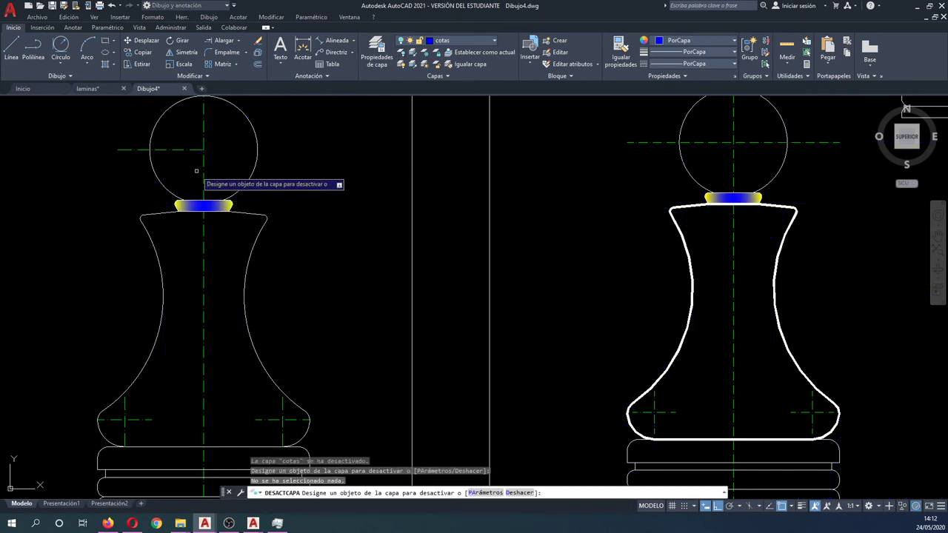
click(204, 177)
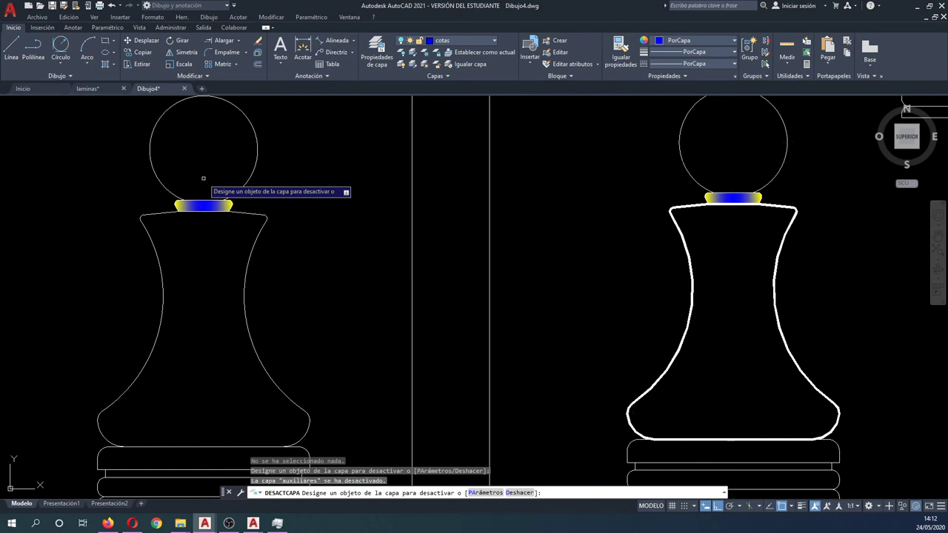
key(Escape)
Join two body segments onto the right arc polyline using PE Join.
text(pe)
key(Return)
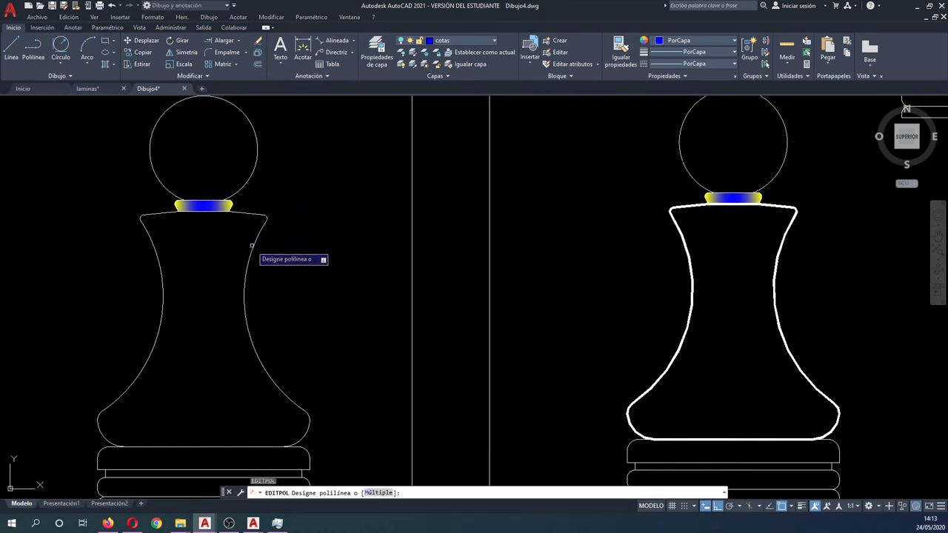
click(253, 245)
click(274, 280)
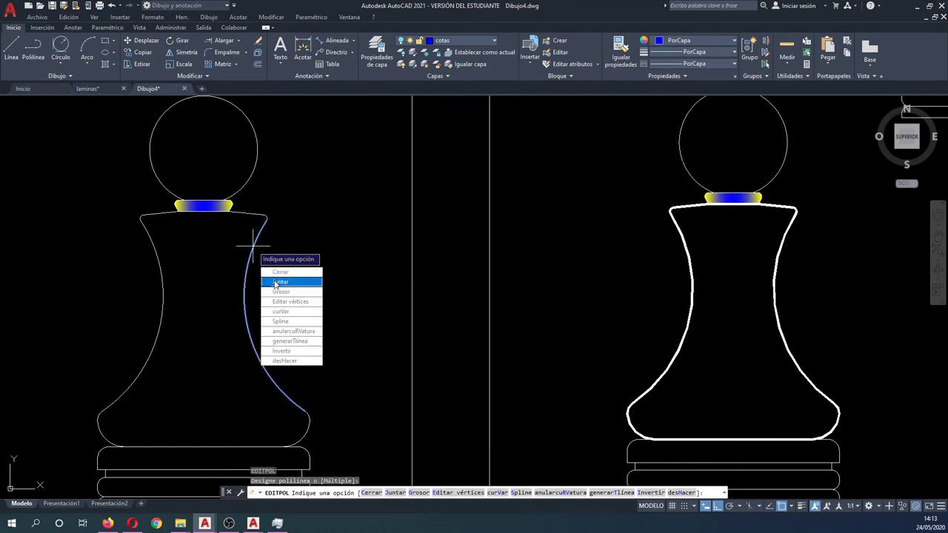
click(258, 245)
click(283, 246)
click(258, 208)
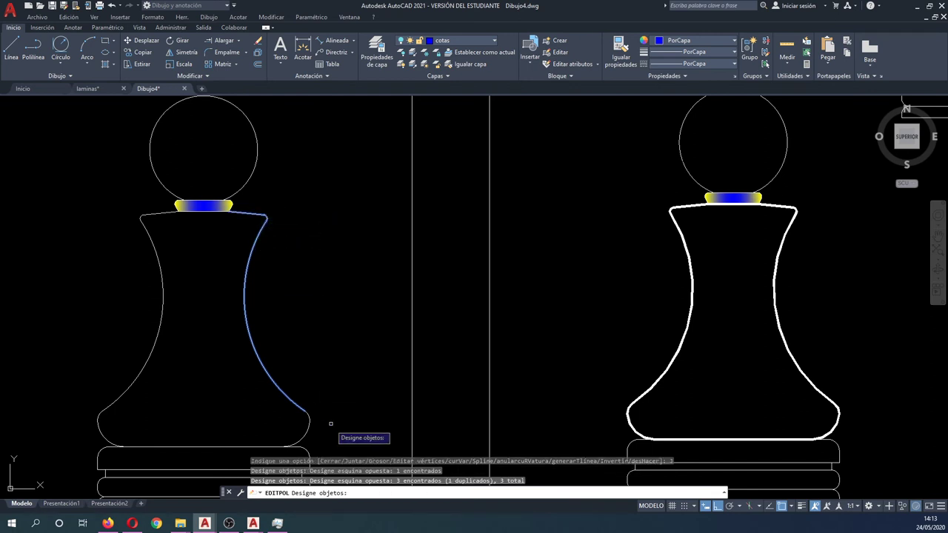
click(332, 436)
click(65, 321)
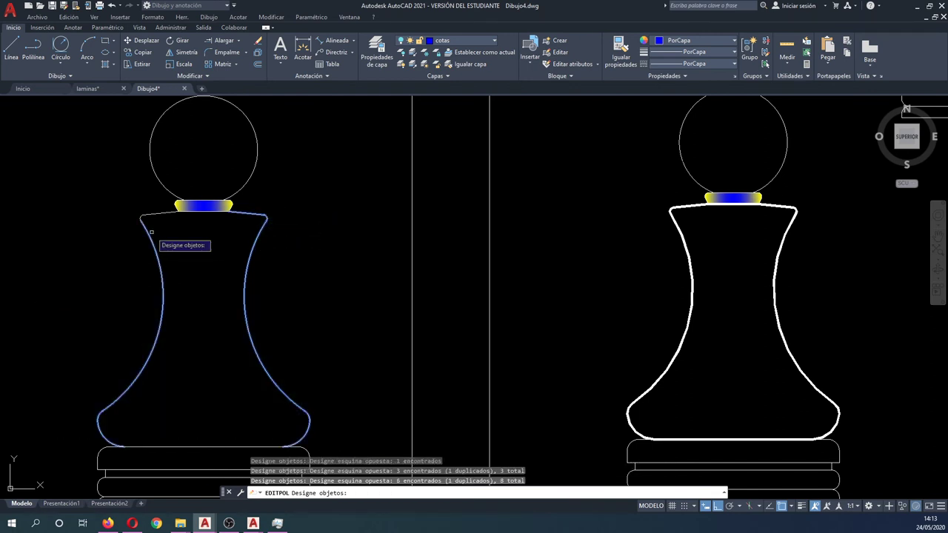
click(222, 233)
click(129, 191)
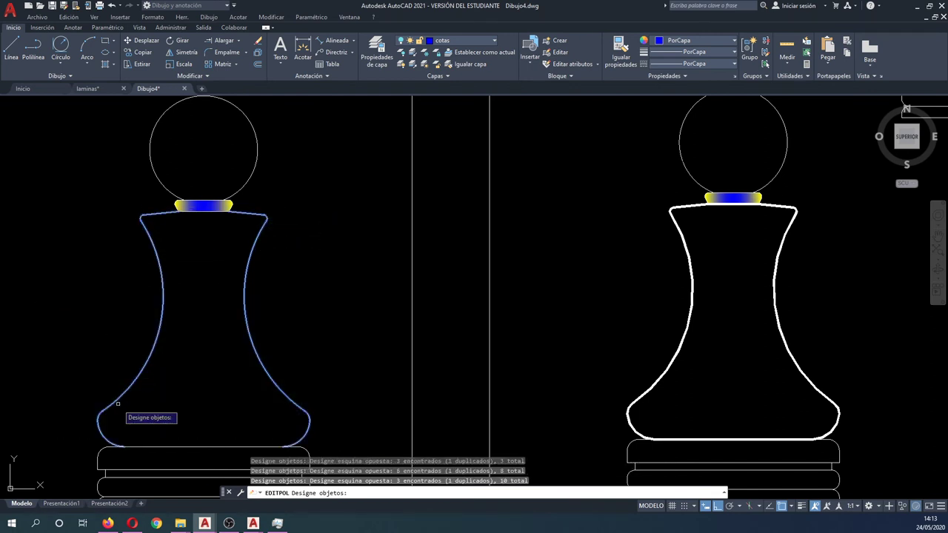
click(119, 427)
click(293, 452)
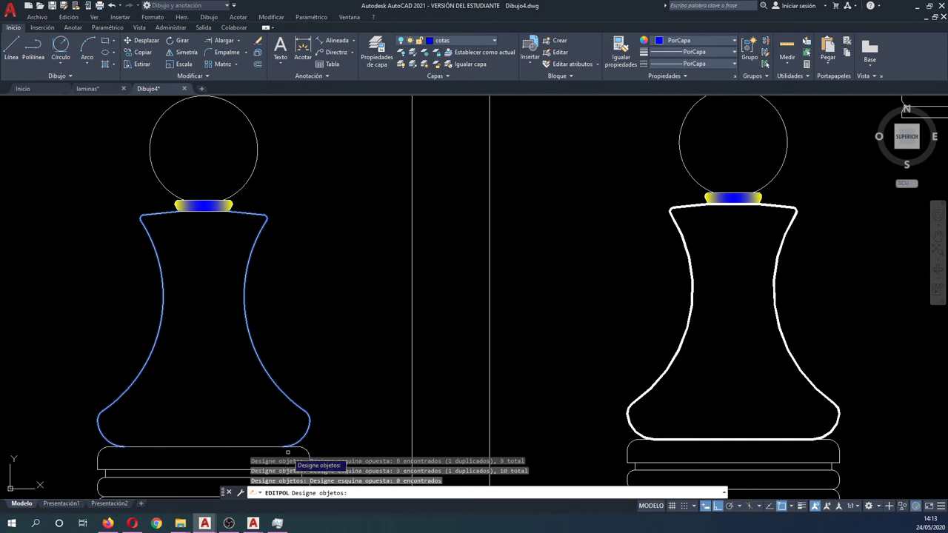
right_click(251, 442)
click(249, 432)
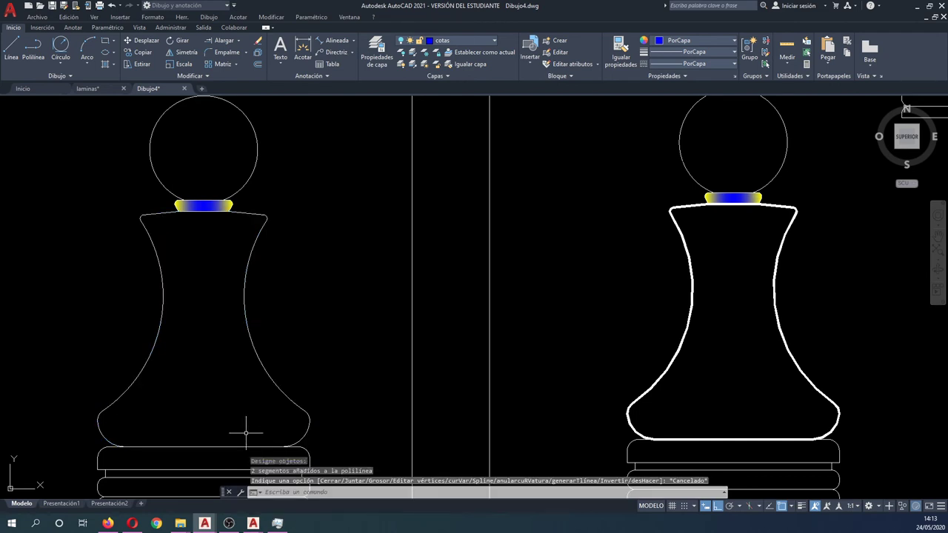
Select the left and right body curves to check the joined polyline.
click(114, 389)
click(88, 396)
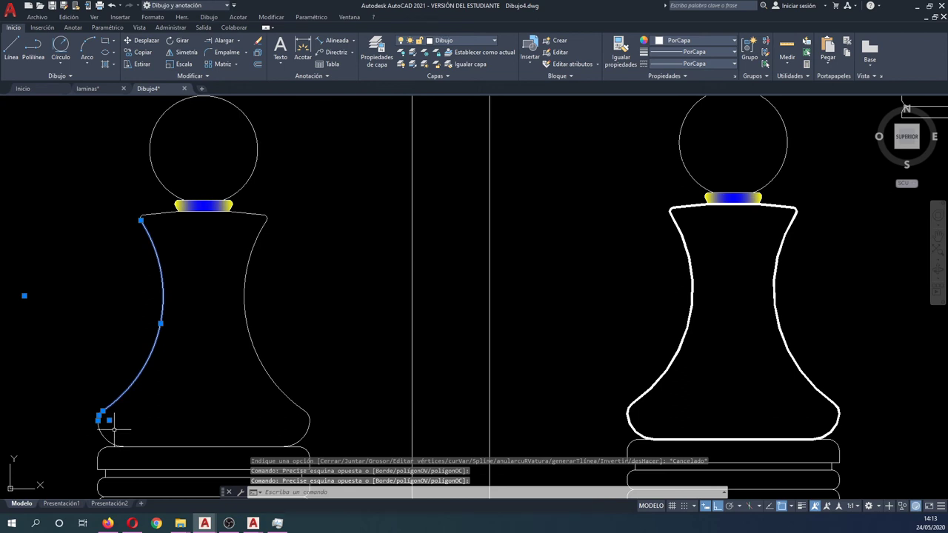
key(Escape)
key(Escape)
click(244, 311)
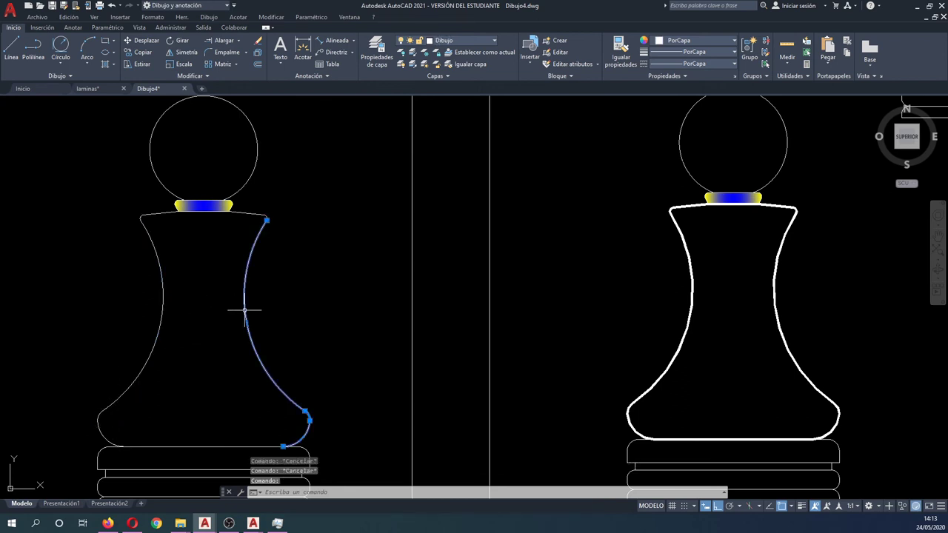
scroll(267, 222, up, 3)
scroll(290, 247, up, 2)
key(Escape)
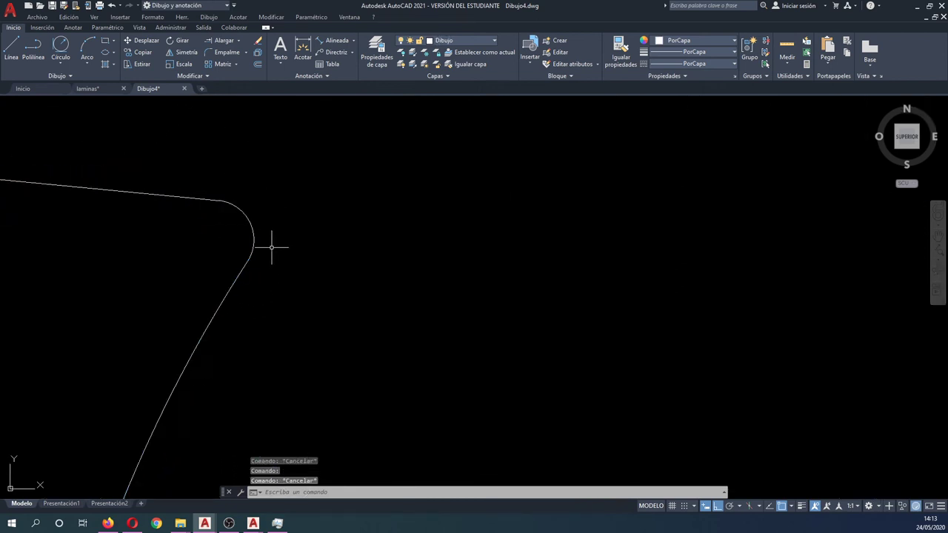
scroll(300, 232, up, 1)
scroll(301, 232, down, 6)
scroll(306, 250, up, 1)
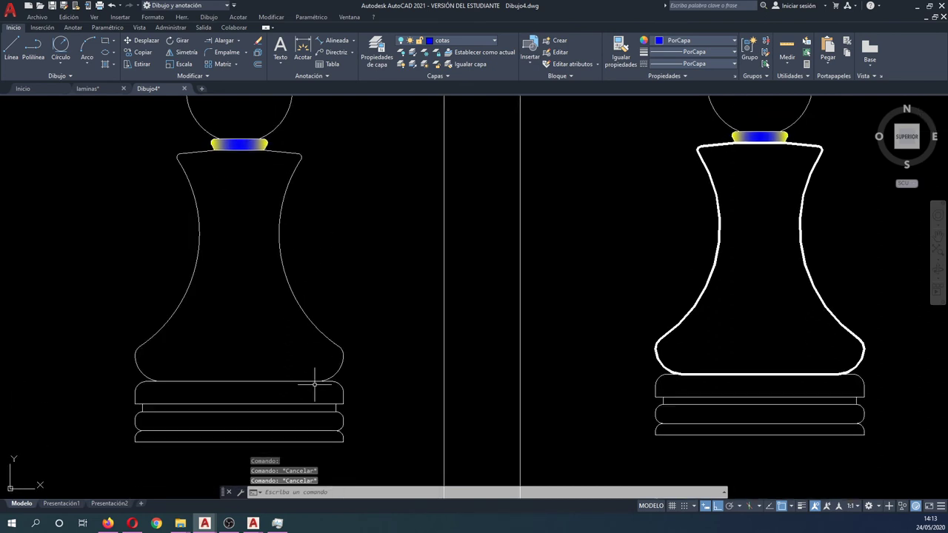
Start a polyline along the pawn's base line, then cancel it.
text(l)
key(Return)
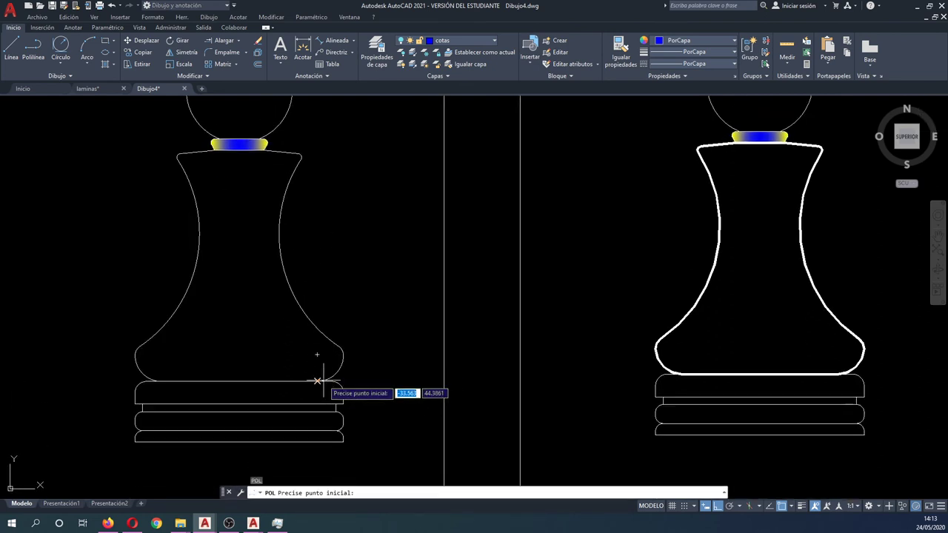
click(317, 380)
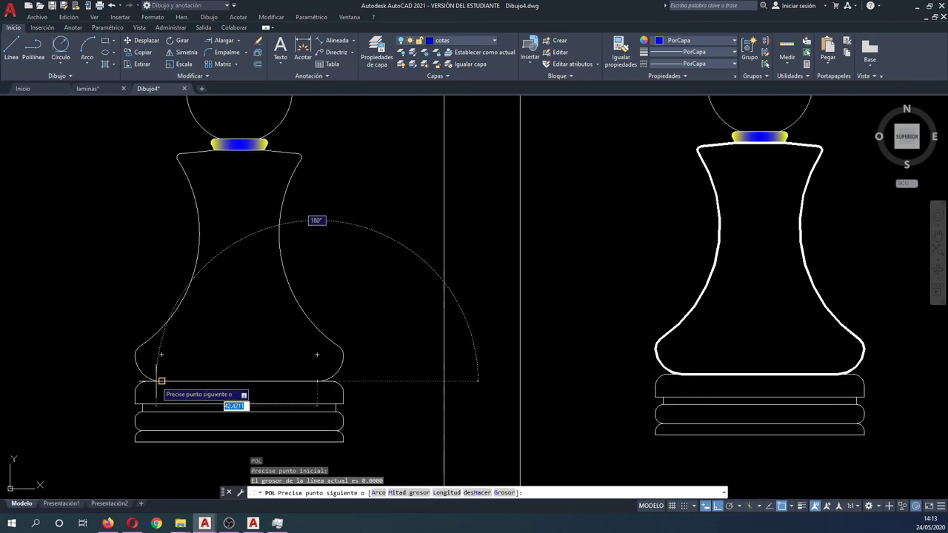
click(152, 381)
key(Escape)
Select the whole body profile and base to join onto the body polyline.
key(Escape)
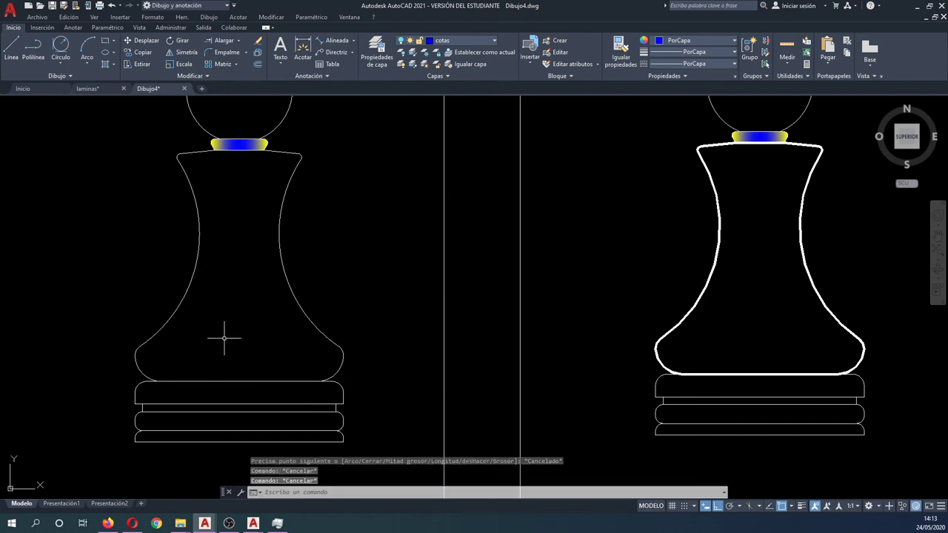
text(editpol)
key(Return)
key(Escape)
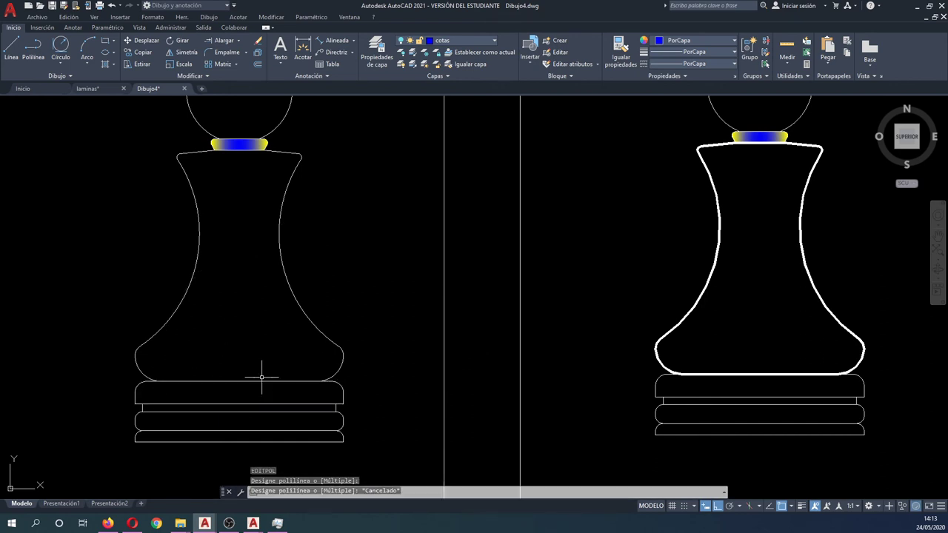
click(320, 324)
text(j)
key(Return)
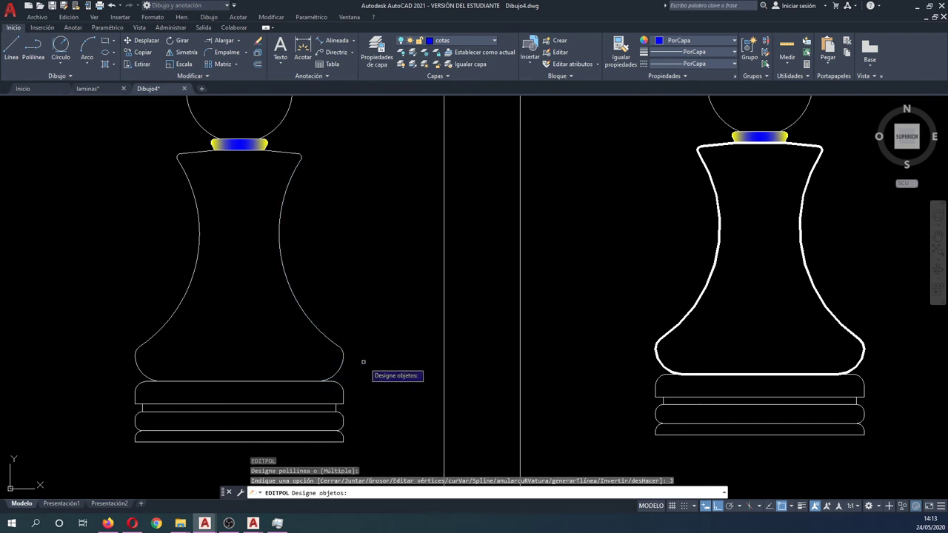
click(369, 382)
click(101, 145)
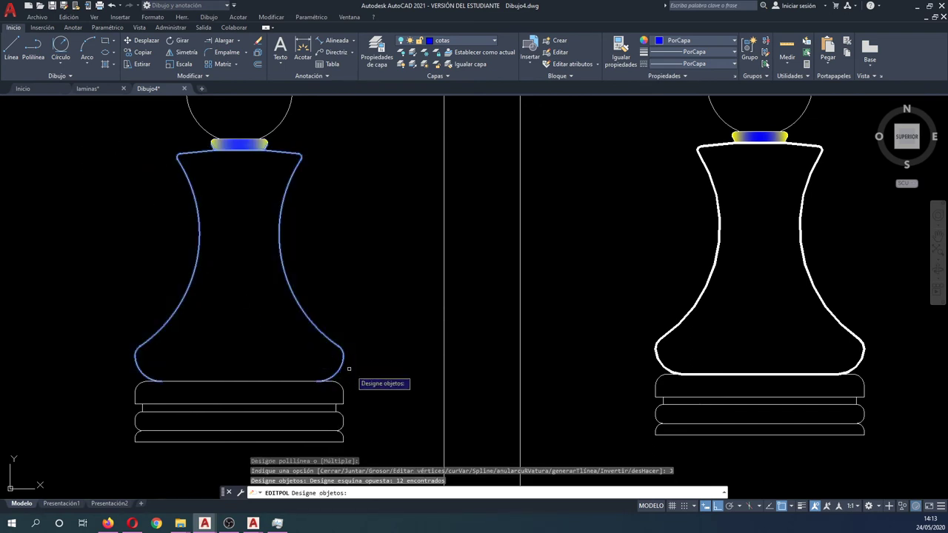
click(361, 388)
click(57, 244)
right_click(123, 240)
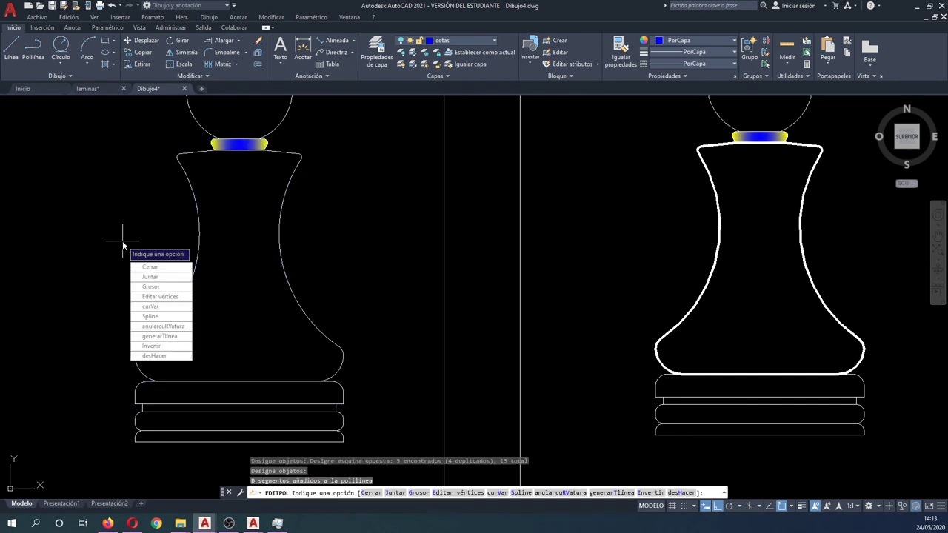
Cancel the join and expand the Modificar panel to reveal the Juntar tool.
click(200, 254)
click(198, 256)
click(170, 239)
key(Escape)
key(Escape)
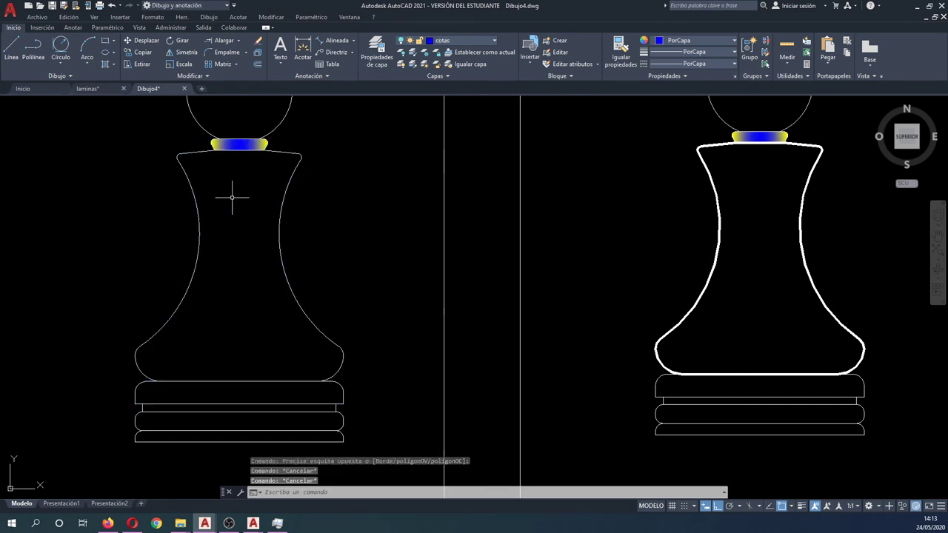
click(209, 77)
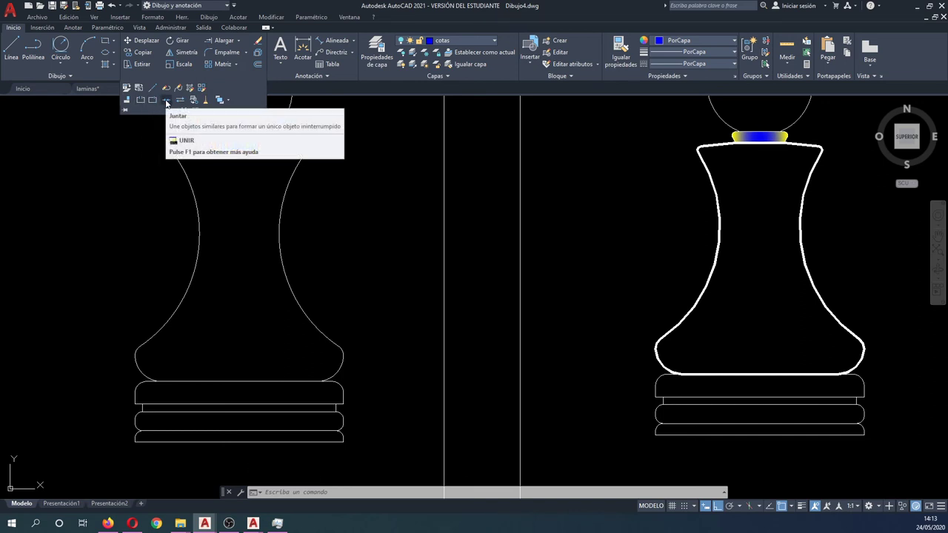
Join the right profile arc with its neighbouring segments into one object.
click(167, 102)
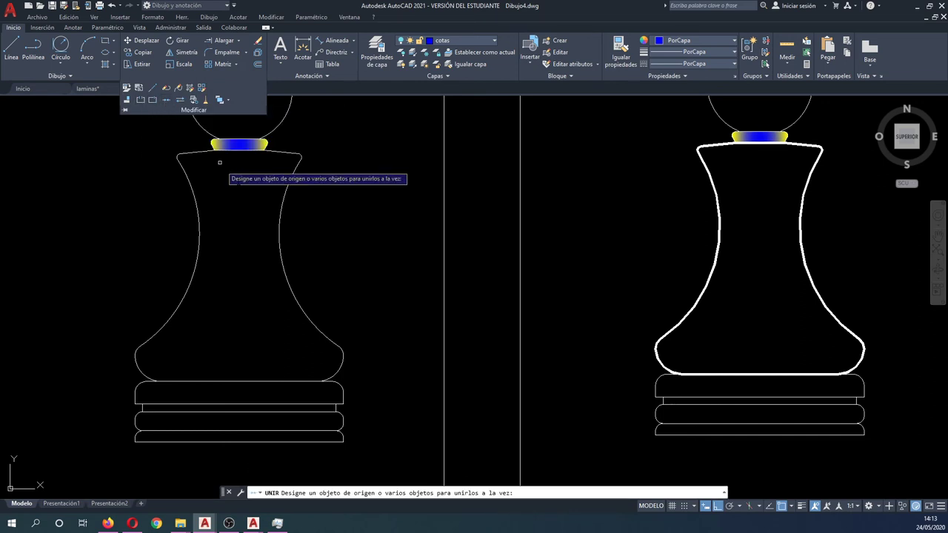
click(285, 200)
click(315, 177)
click(291, 149)
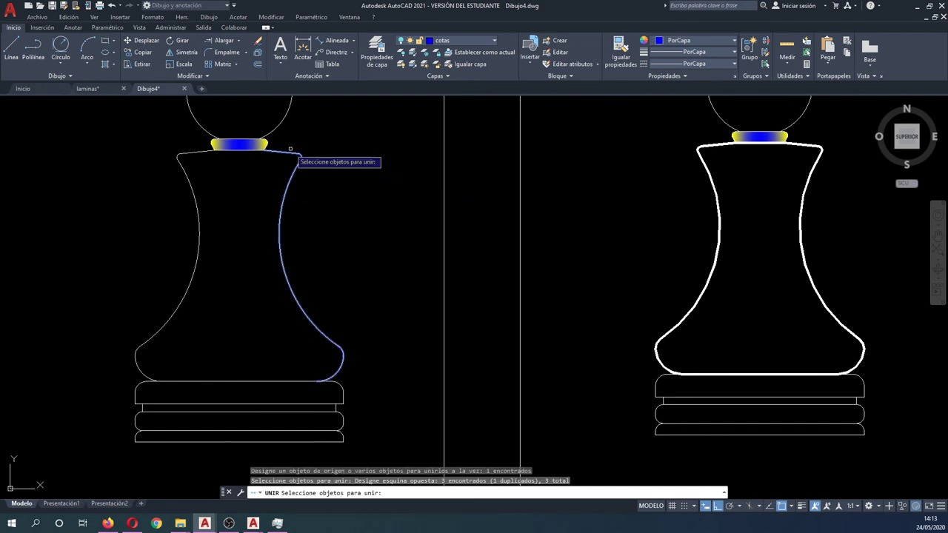
key(Return)
Inspect the right side curve and straight line by selecting them and checking their joint grip.
scroll(298, 163, up, 3)
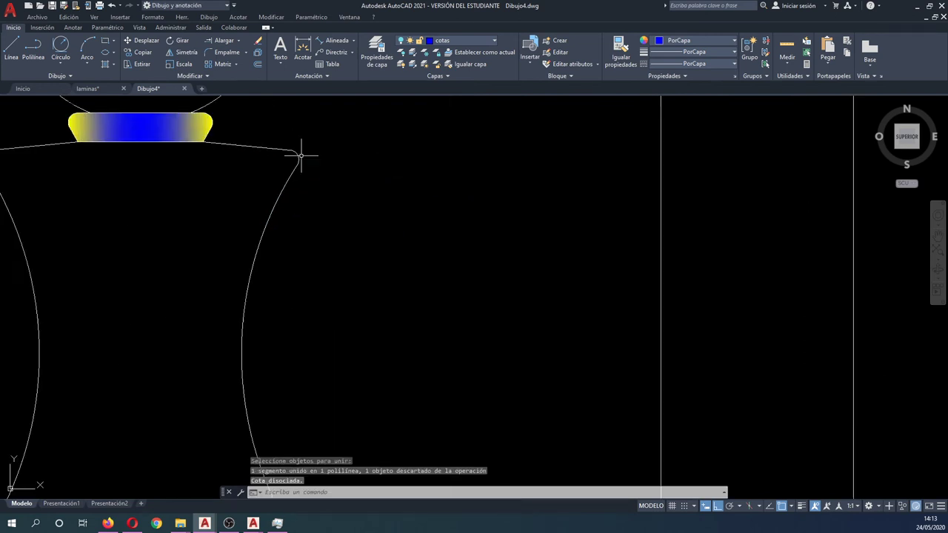
scroll(295, 156, up, 3)
click(293, 151)
scroll(293, 157, up, 3)
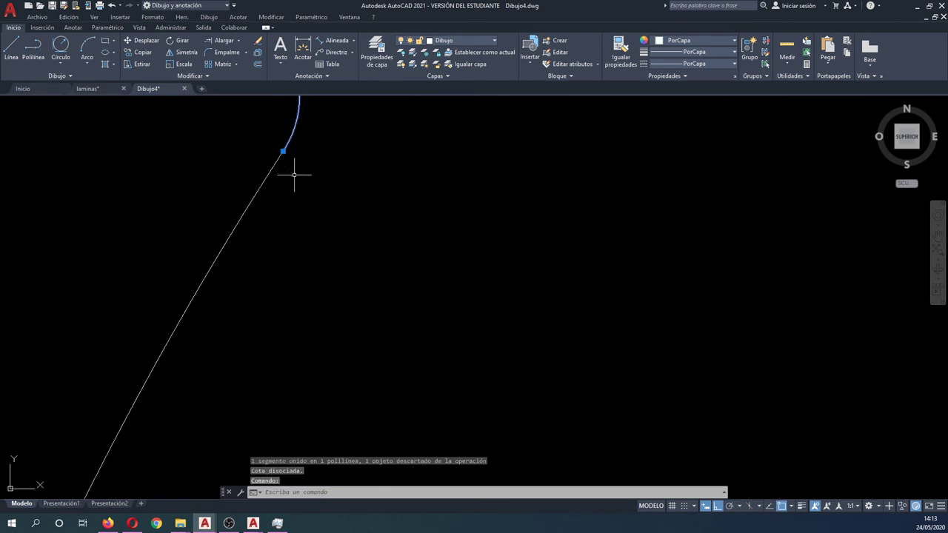
key(Escape)
key(Escape)
mouse_move(284, 136)
middle_down()
mouse_move(311, 186)
mouse_move(343, 207)
middle_up()
click(361, 172)
click(346, 142)
click(292, 233)
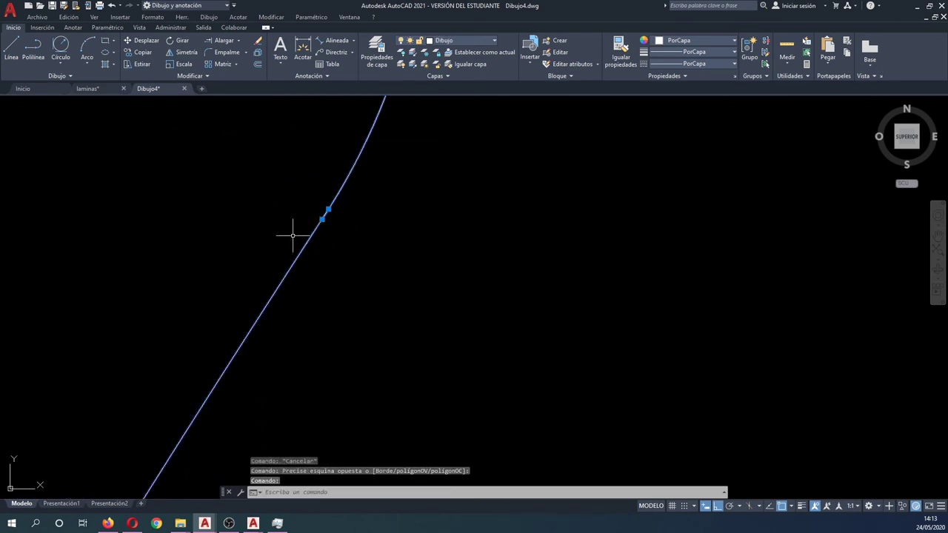
click(313, 220)
key(Escape)
click(328, 210)
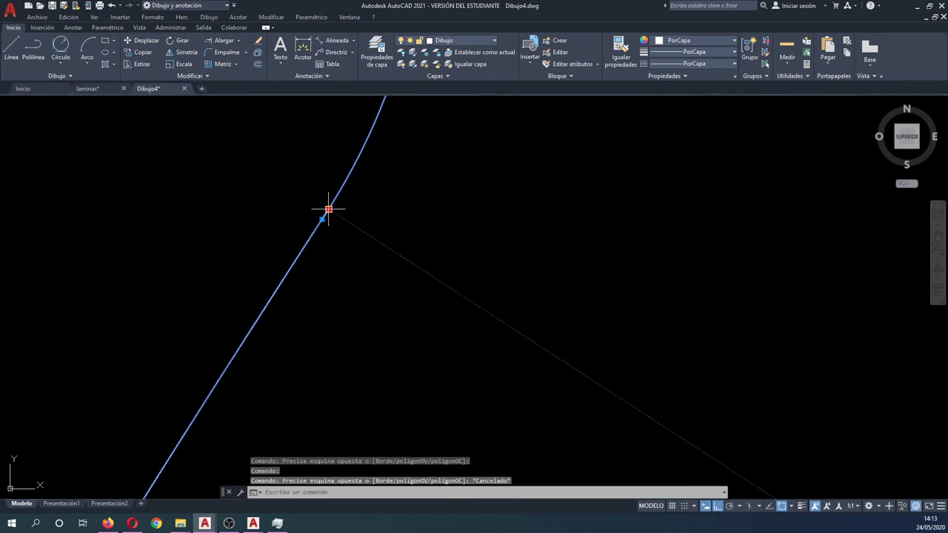
key(Escape)
key(Escape)
Inspect the left side curve and its joint grip, then frame the whole pawn body.
scroll(331, 189, down, 2)
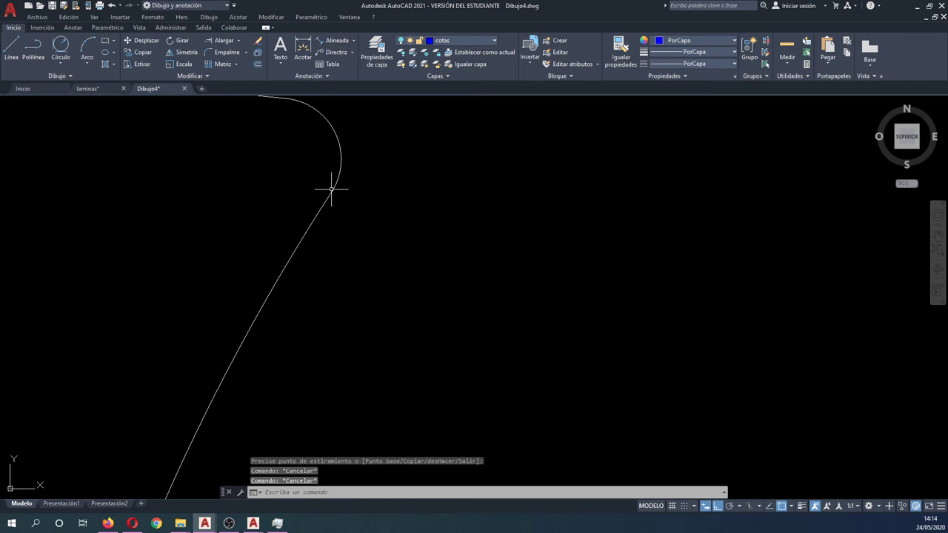
scroll(332, 189, down, 3)
scroll(96, 205, down, 2)
scroll(42, 200, up, 2)
click(61, 227)
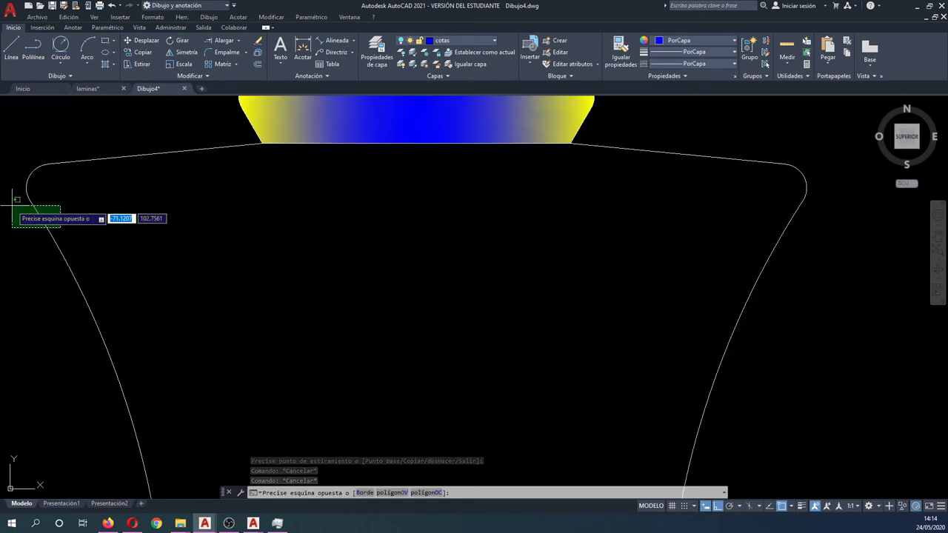
click(17, 192)
scroll(17, 194, up, 3)
scroll(17, 197, up, 2)
middle_drag(17, 197, 100, 206)
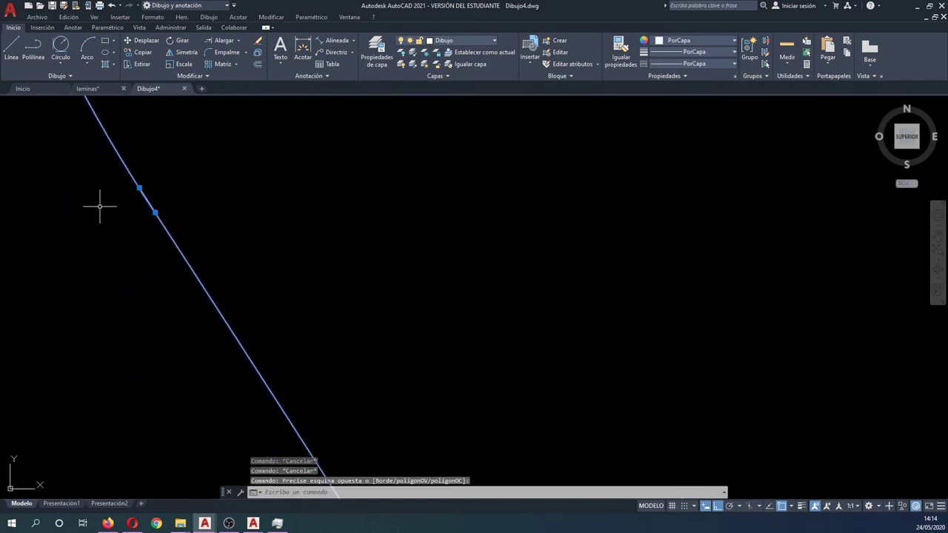
click(139, 188)
key(Escape)
key(Escape)
scroll(208, 207, down, 2)
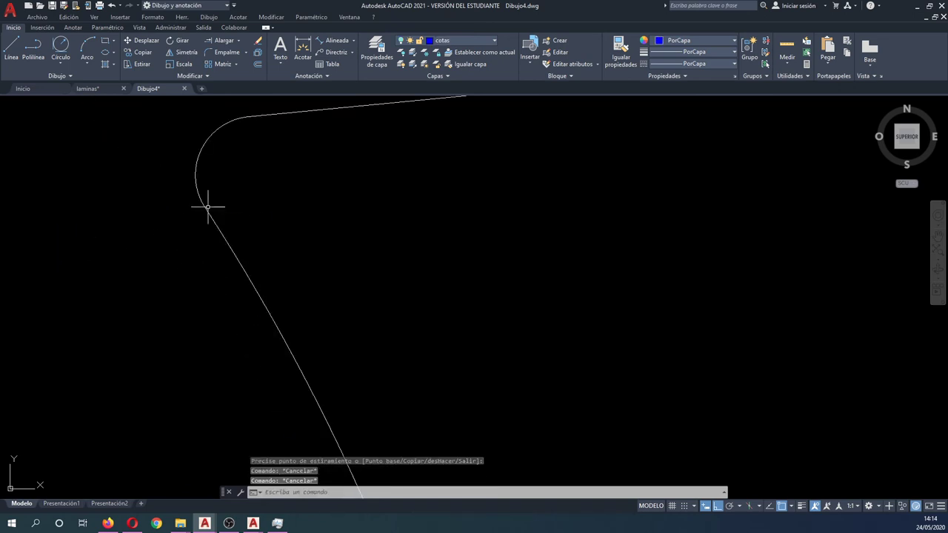
scroll(209, 206, down, 2)
middle_drag(288, 203, 282, 184)
Run EDITPOL on the right body curve, choose Juntar, and select the first outline pieces.
text(editpol)
key(Return)
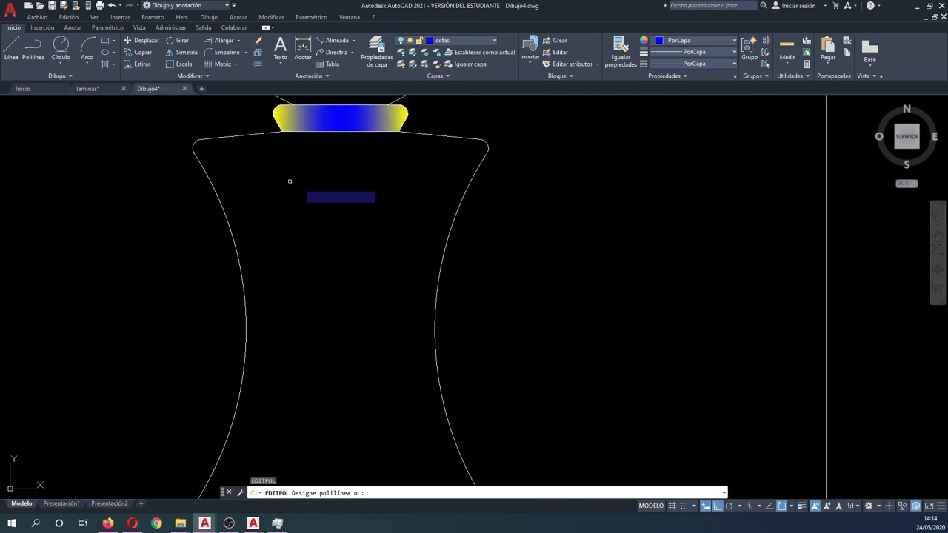
click(452, 224)
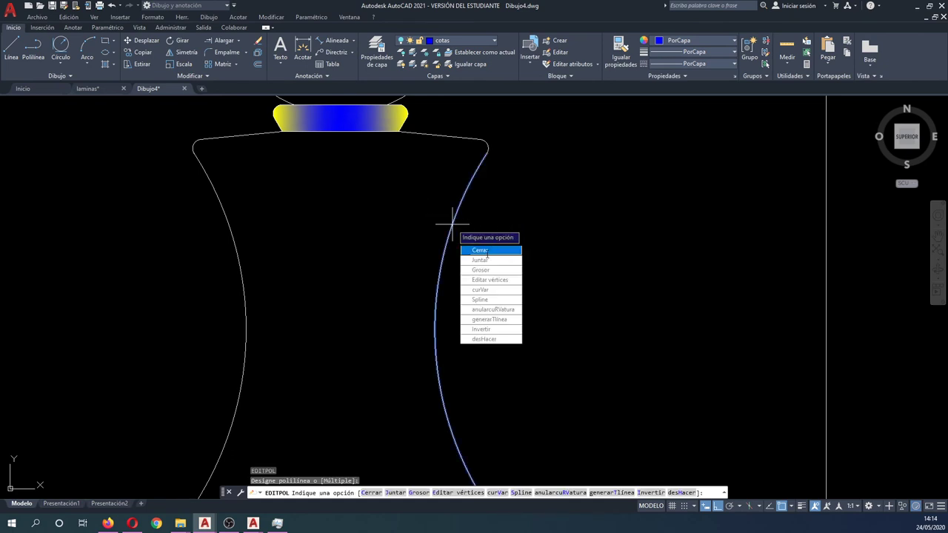
click(480, 260)
click(480, 222)
click(455, 201)
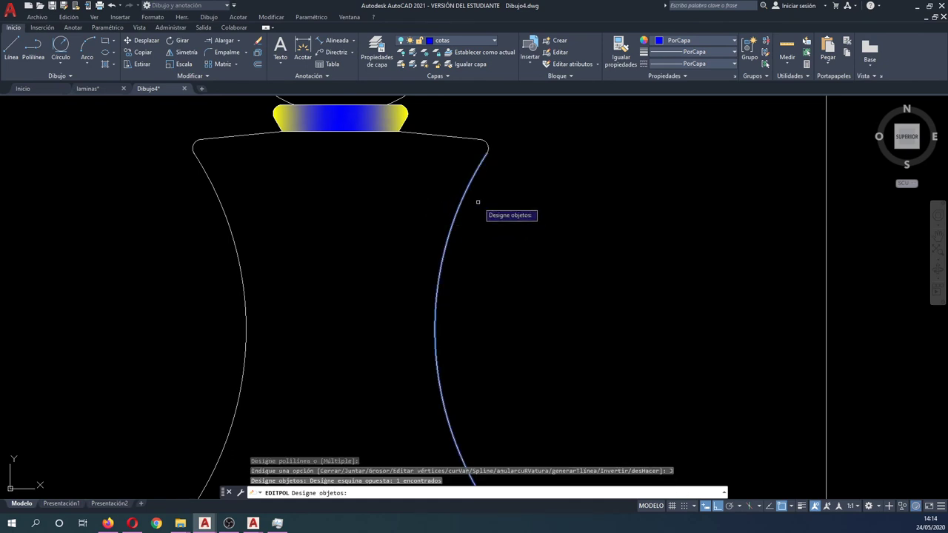
scroll(478, 202, down, 1)
click(488, 199)
click(384, 160)
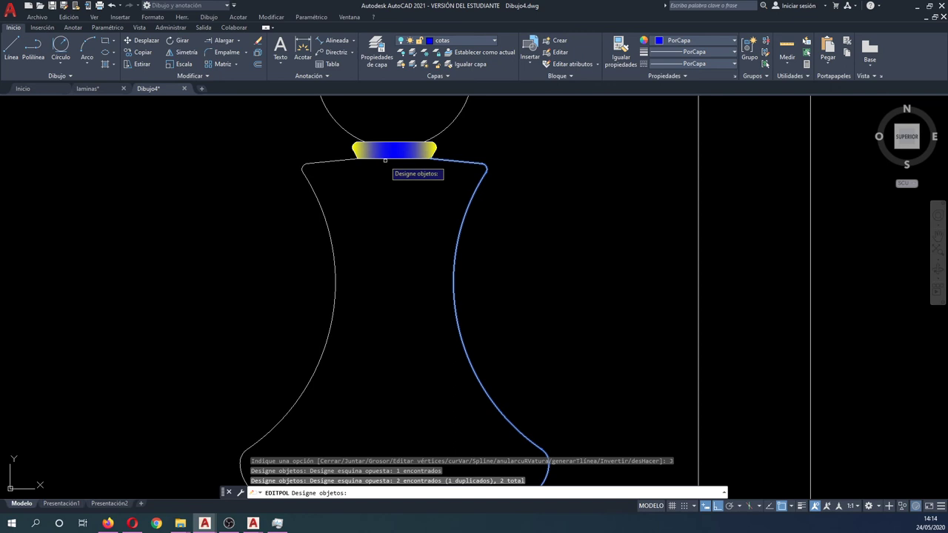
click(340, 158)
Window-select the body's top, side and lower-left pieces and confirm joining them into the polyline.
click(275, 148)
click(261, 142)
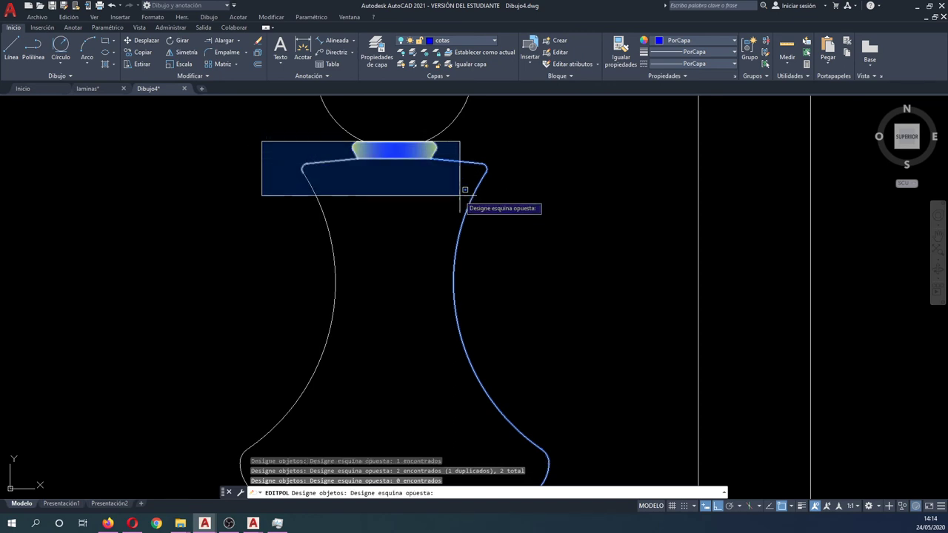
click(490, 216)
scroll(480, 182, down, 3)
click(397, 165)
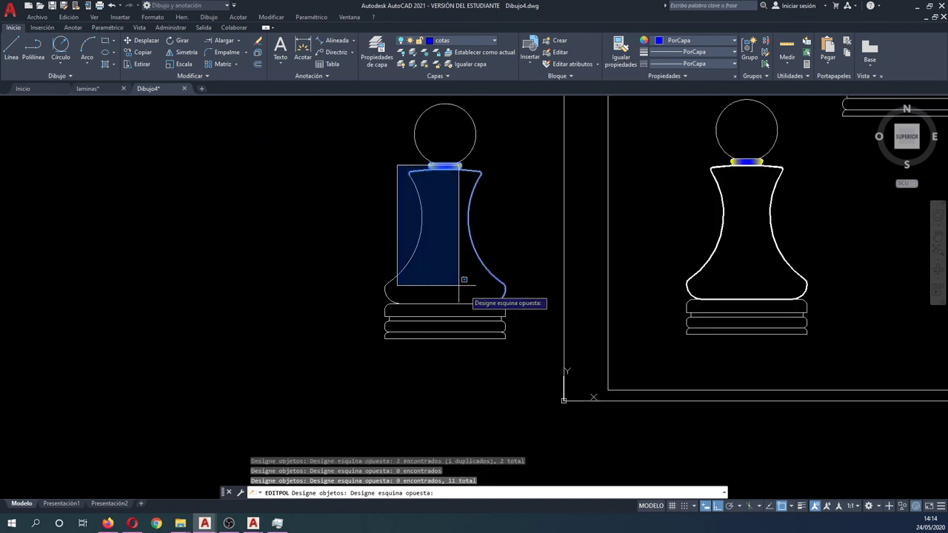
click(520, 307)
click(436, 287)
click(344, 175)
click(345, 254)
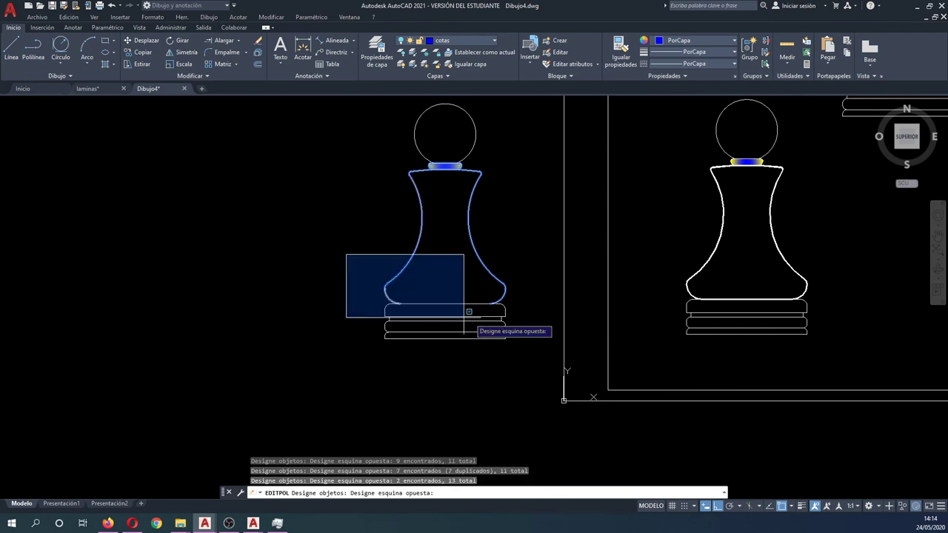
click(527, 314)
right_click(528, 306)
key(Escape)
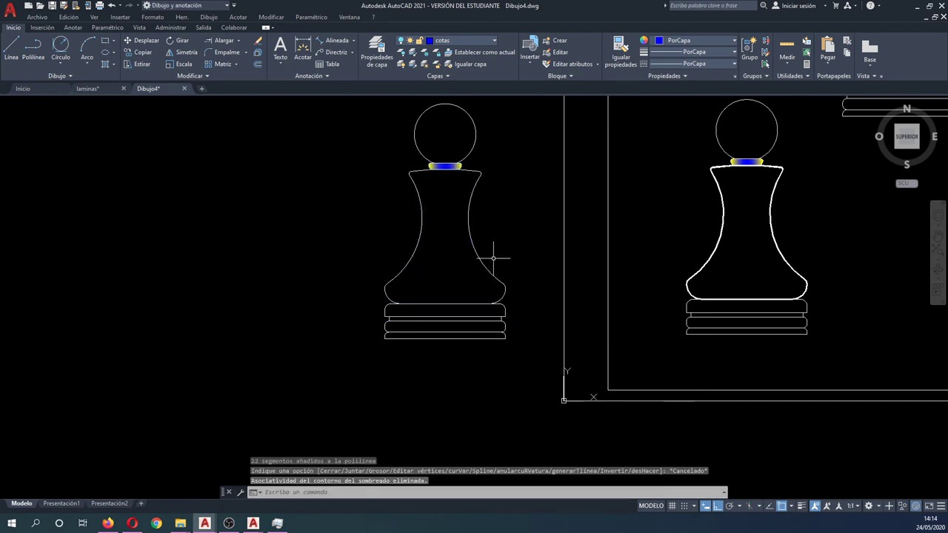
click(476, 247)
key(Escape)
key(Escape)
key(Escape)
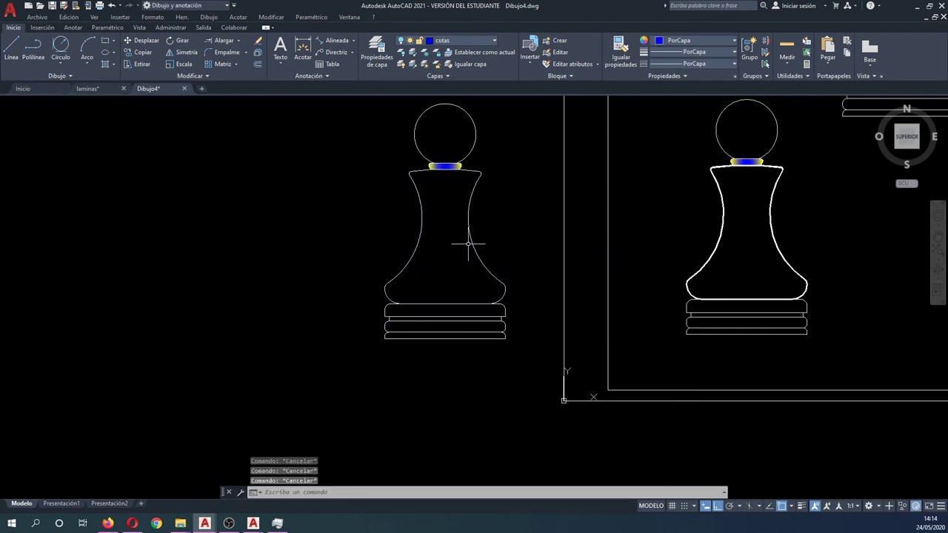
Inspect the joined body outline and undo an accidental stretch of its bottom corner.
click(513, 297)
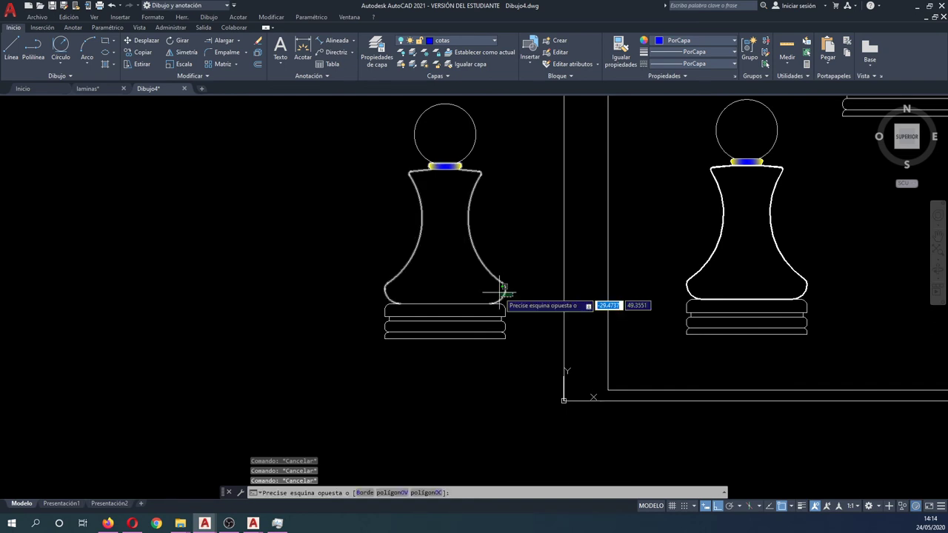
click(500, 292)
scroll(495, 302, up, 2)
key(Escape)
key(Escape)
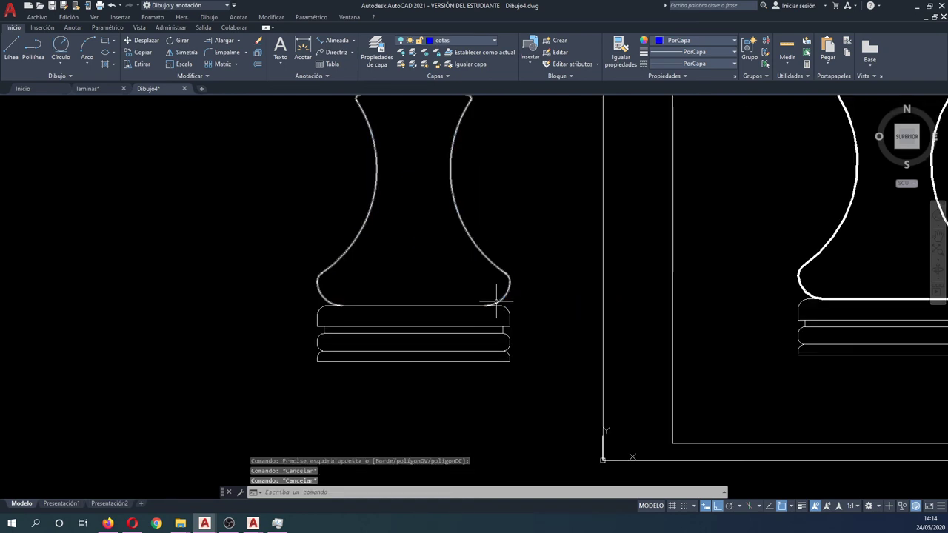
click(494, 303)
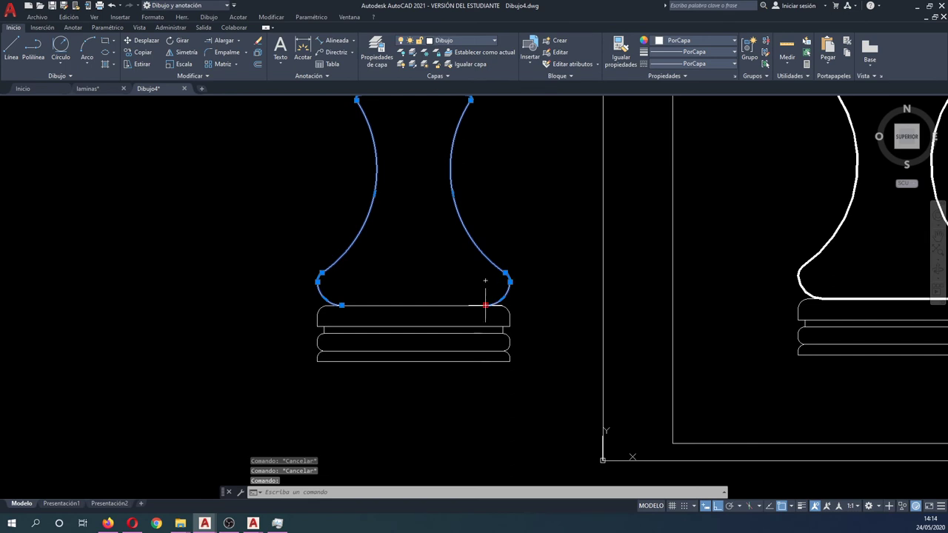
click(485, 304)
key(Down)
key(Escape)
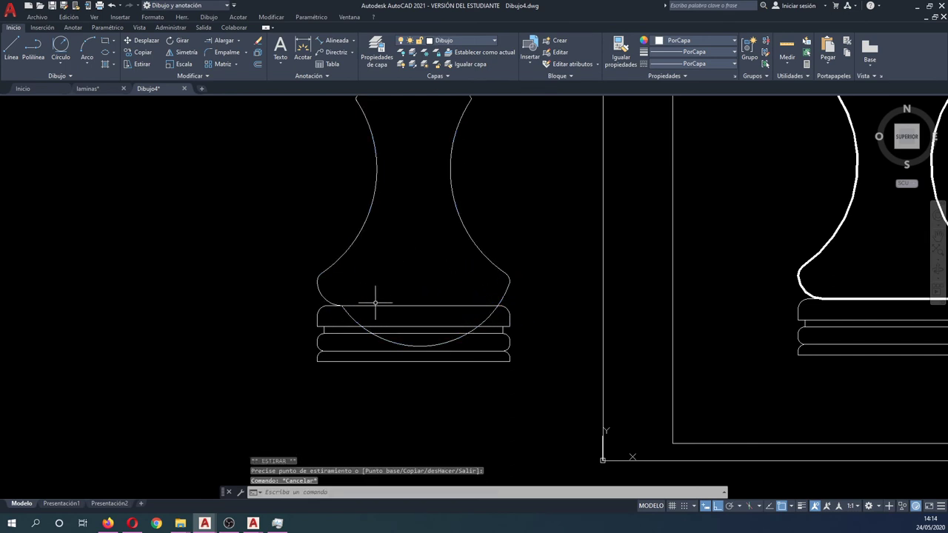
key(ctrl+z)
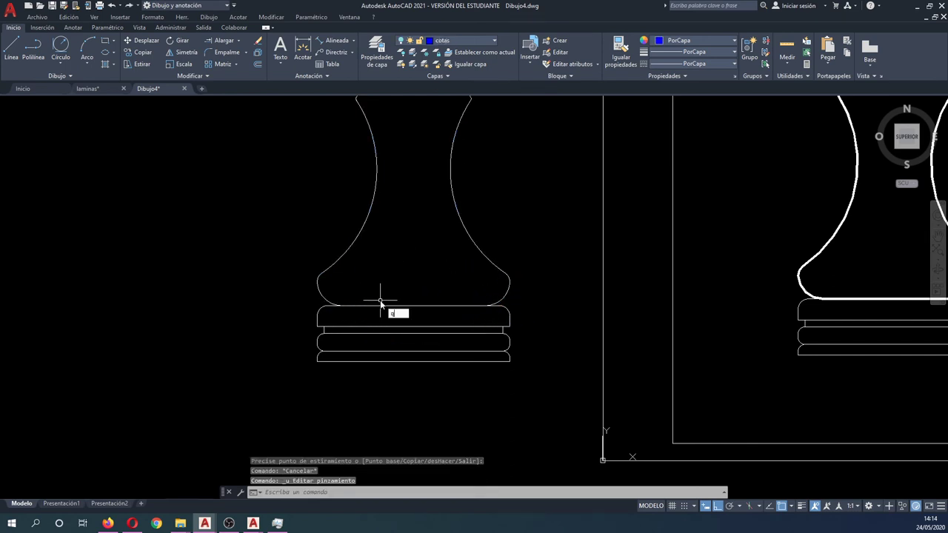
Draw a polyline closing line across the body's bottom from right end to left end.
text(ol)
key(Return)
click(485, 305)
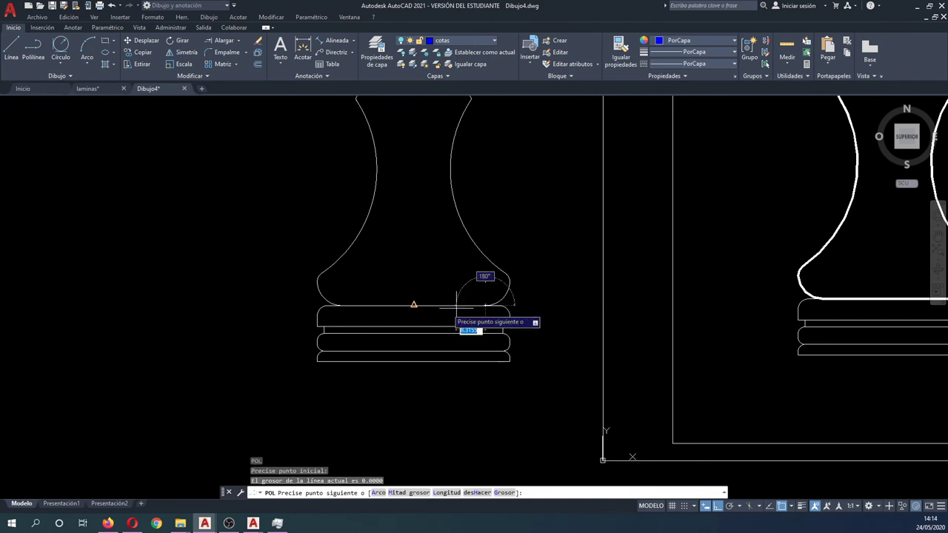
click(342, 305)
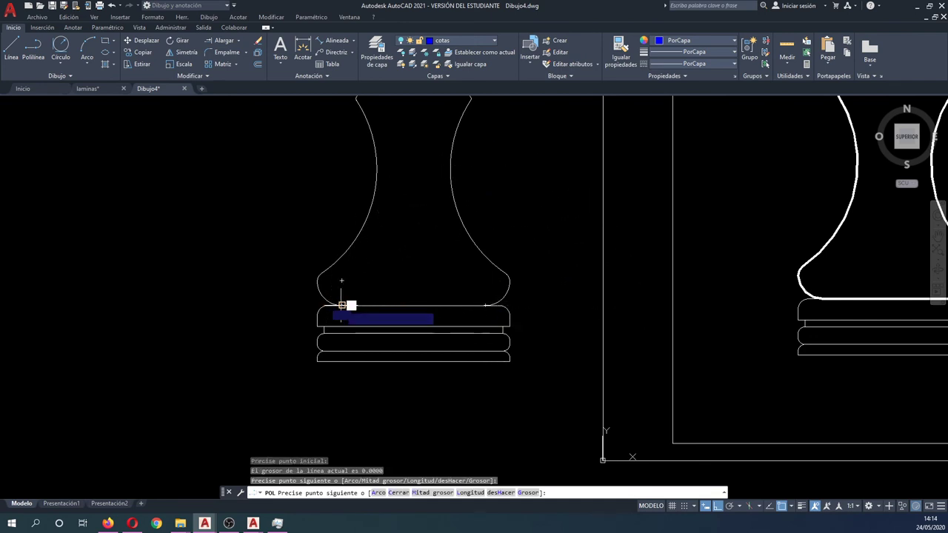
key(Return)
Try a PE Join of the bottom line, cancel it, and turn all layers back on.
text(pe)
key(Return)
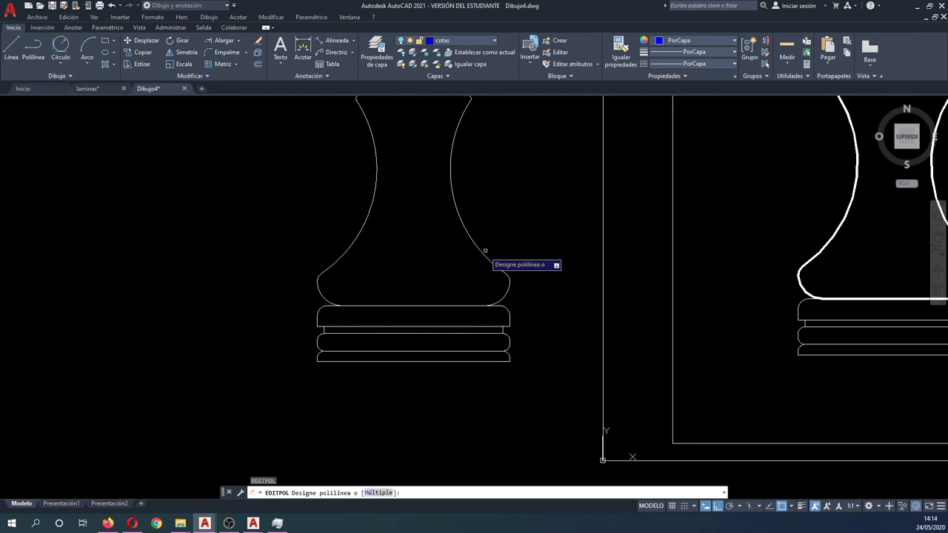
click(485, 251)
text(j)
key(Return)
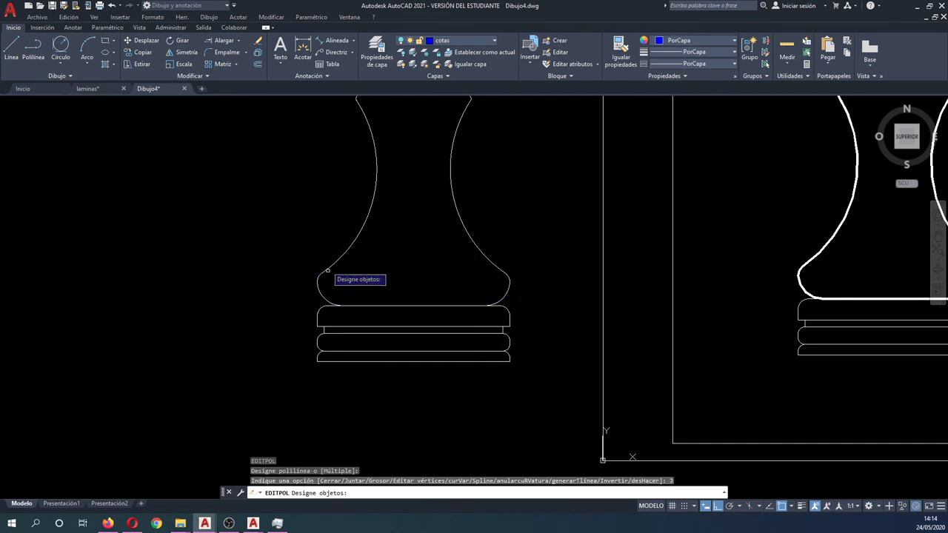
click(502, 310)
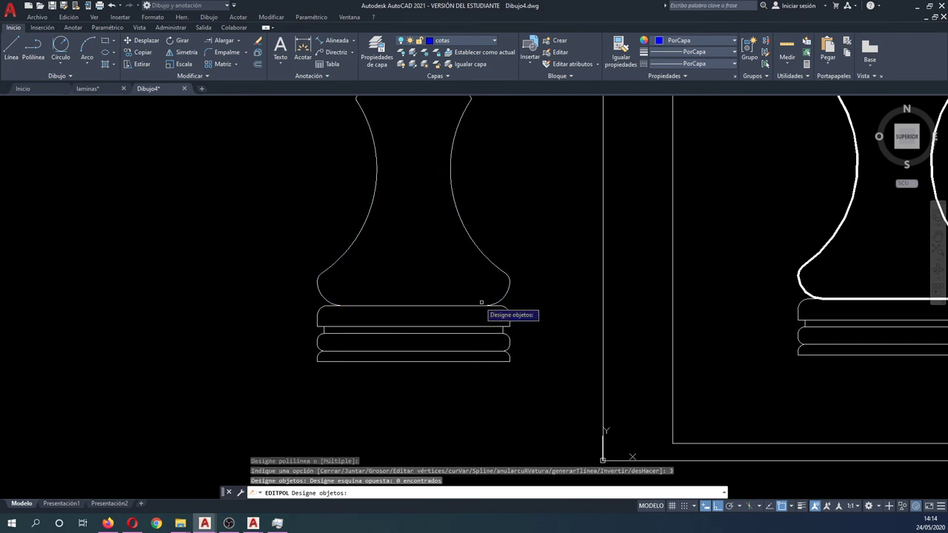
right_click(468, 306)
click(496, 345)
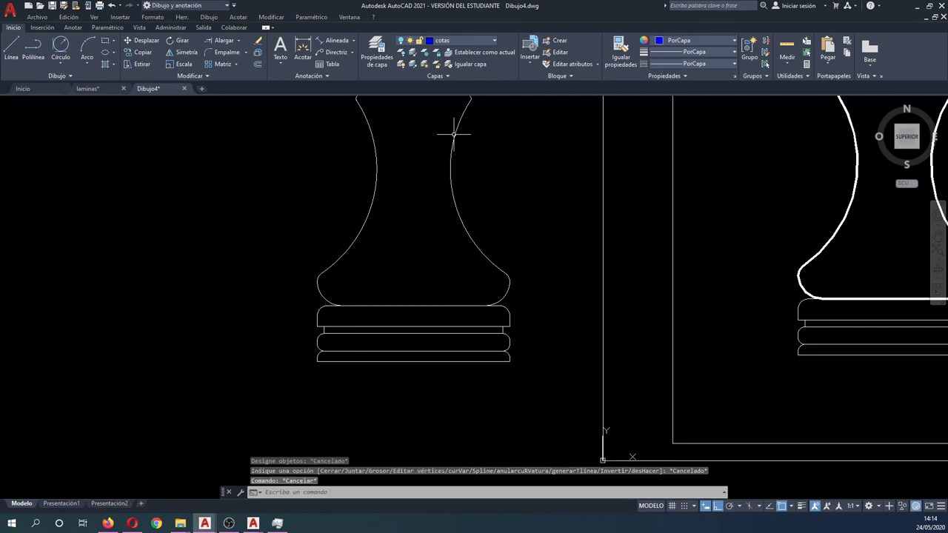
click(399, 65)
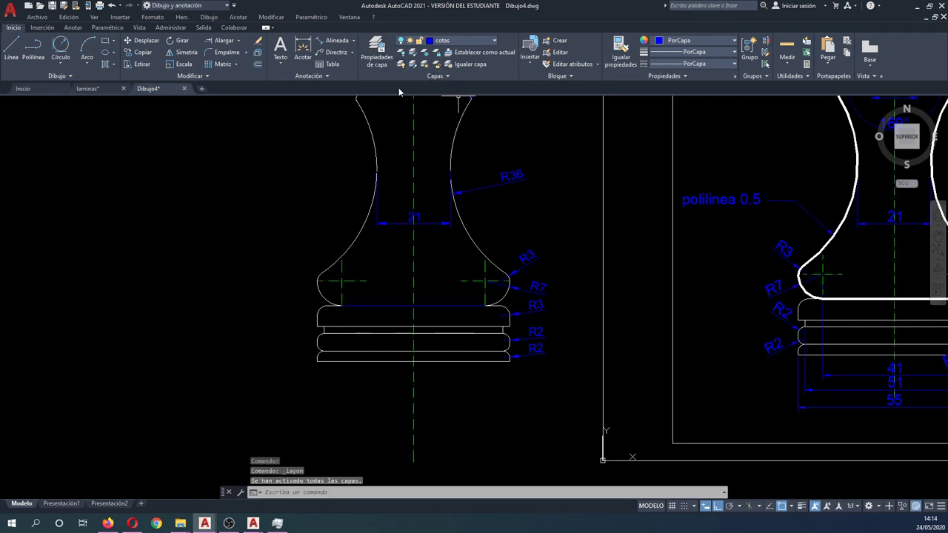
Delete the blue bottom line and make Dibujo the current layer.
click(383, 308)
click(383, 305)
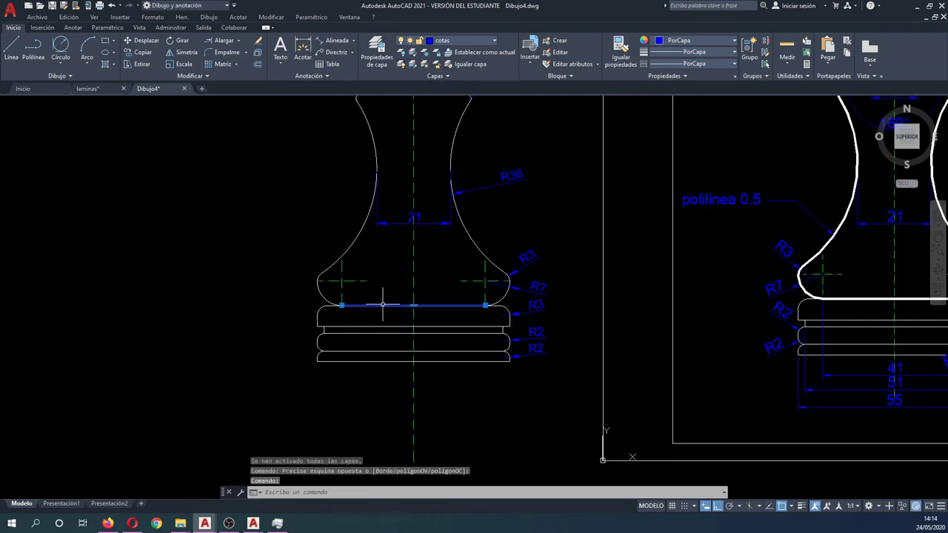
key(Delete)
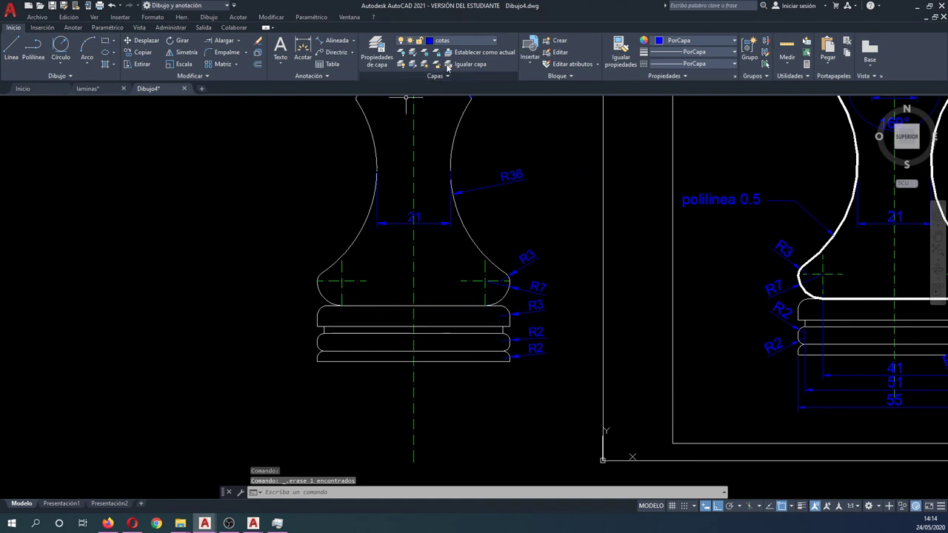
click(449, 41)
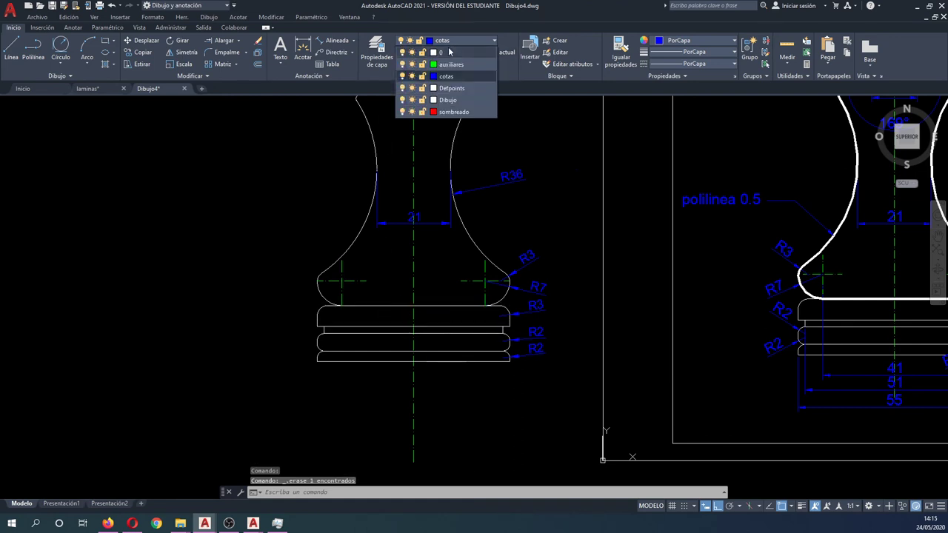
click(448, 99)
text(qa)
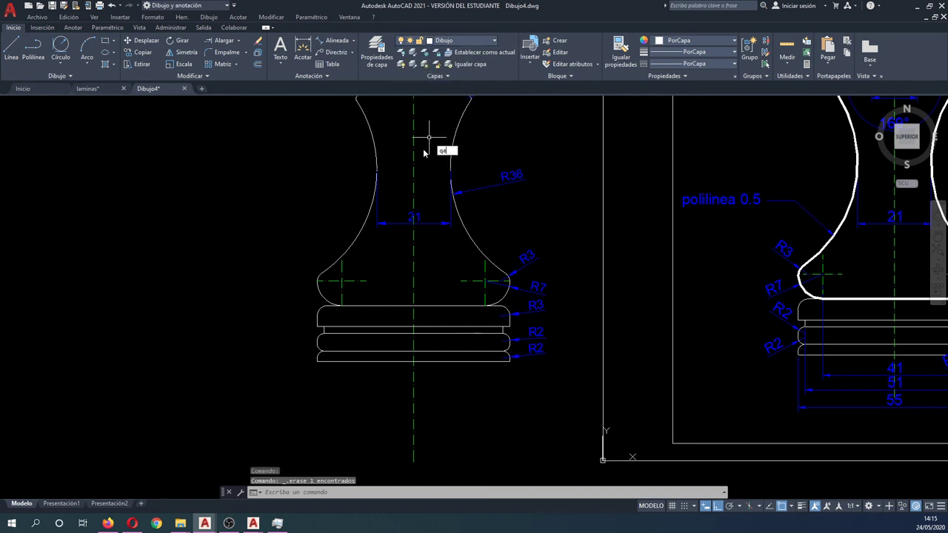
Draw a line across the body base from its left end to its right end.
text(l)
key(Return)
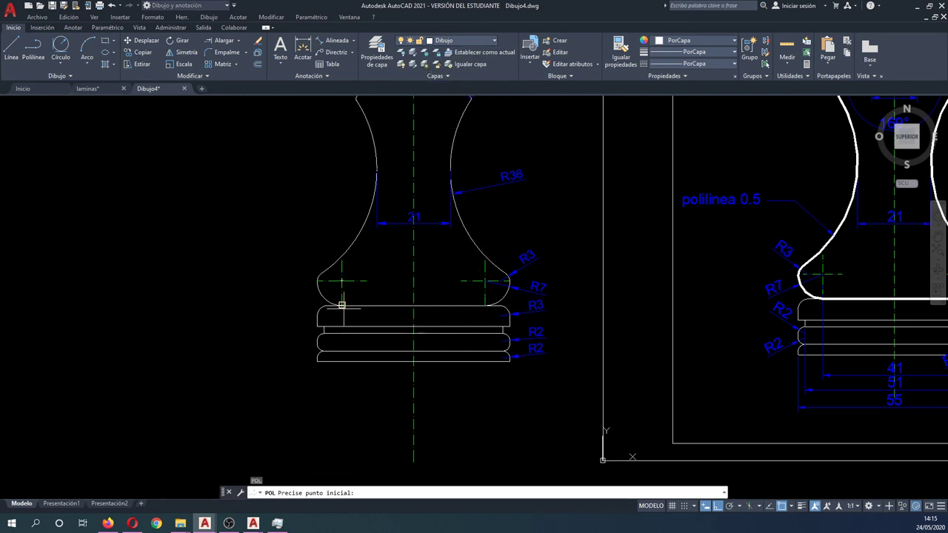
click(342, 304)
click(485, 304)
key(Escape)
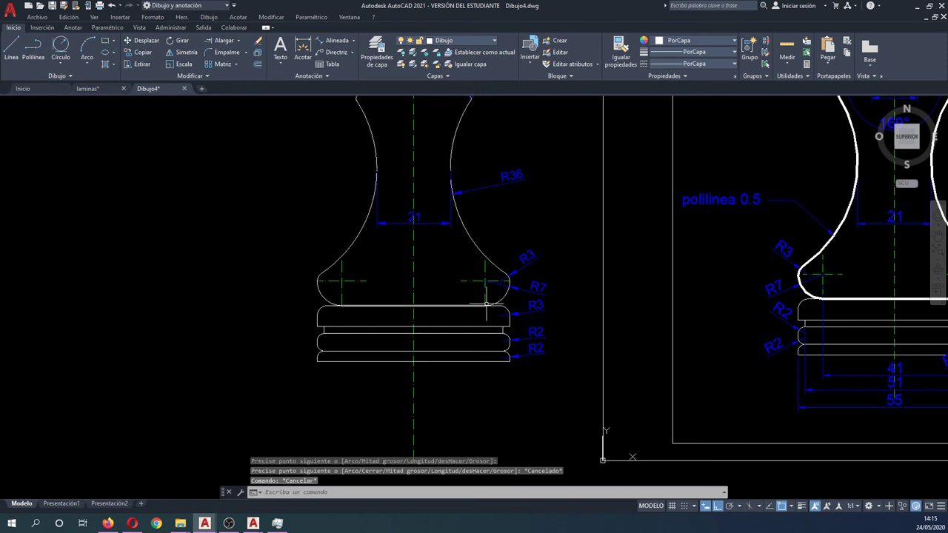
Join the profile curve and new base line into the body polyline with EDITPOL Juntar.
text(ed)
key(Return)
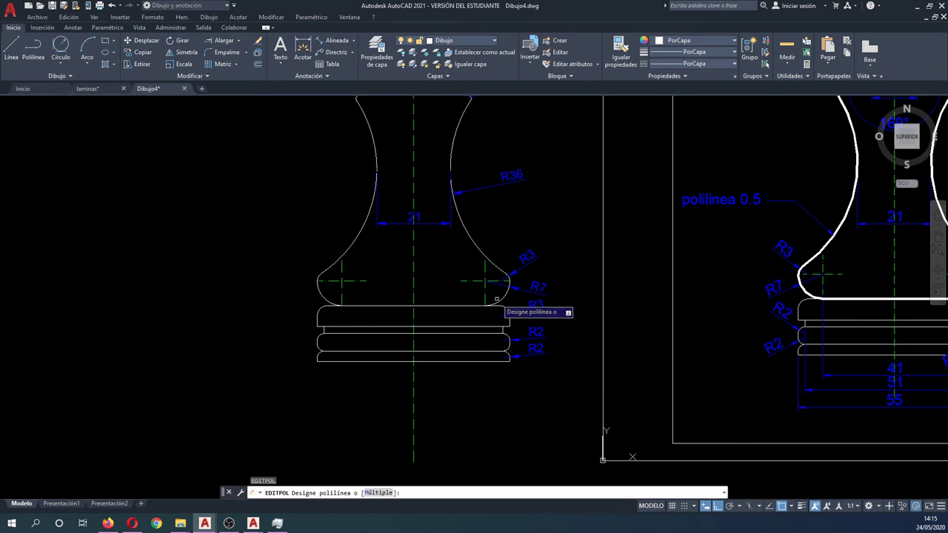
click(507, 304)
click(512, 335)
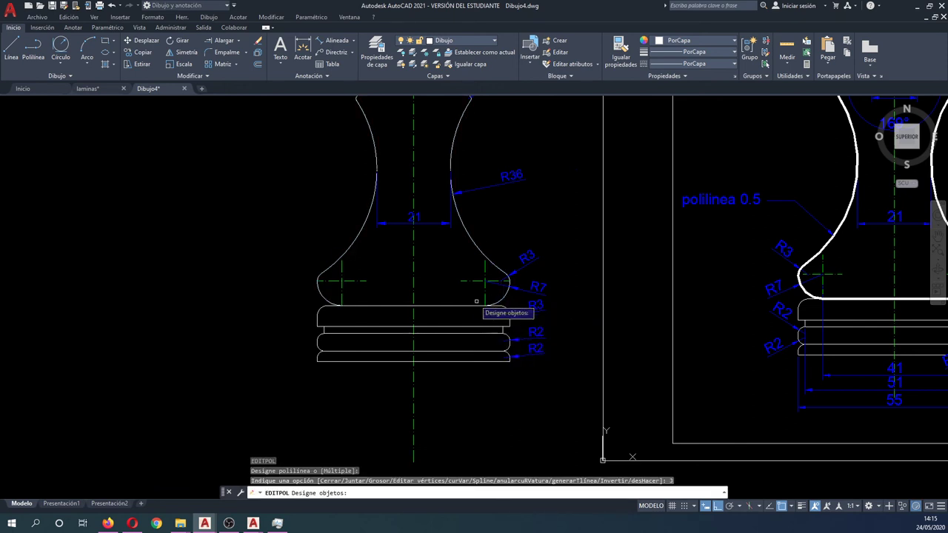
click(463, 304)
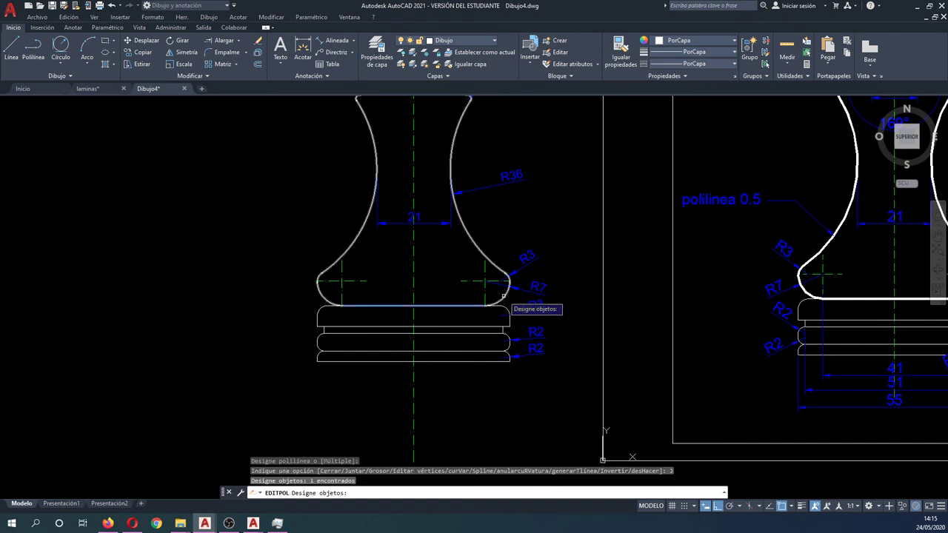
click(504, 298)
key(Return)
key(Escape)
key(Escape)
key(Escape)
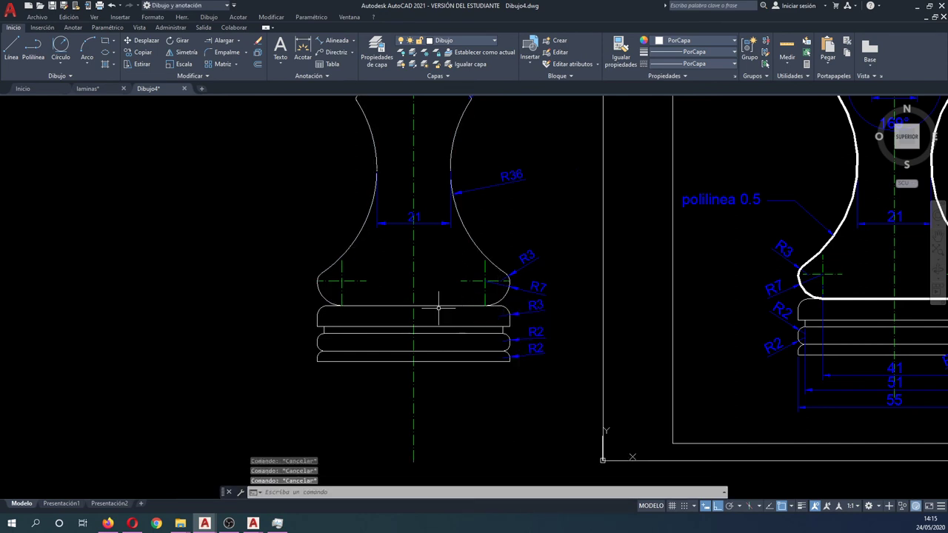
text(ed)
Use EDITPOL's width option to give the body outline polyline a 0.5 width.
key(Return)
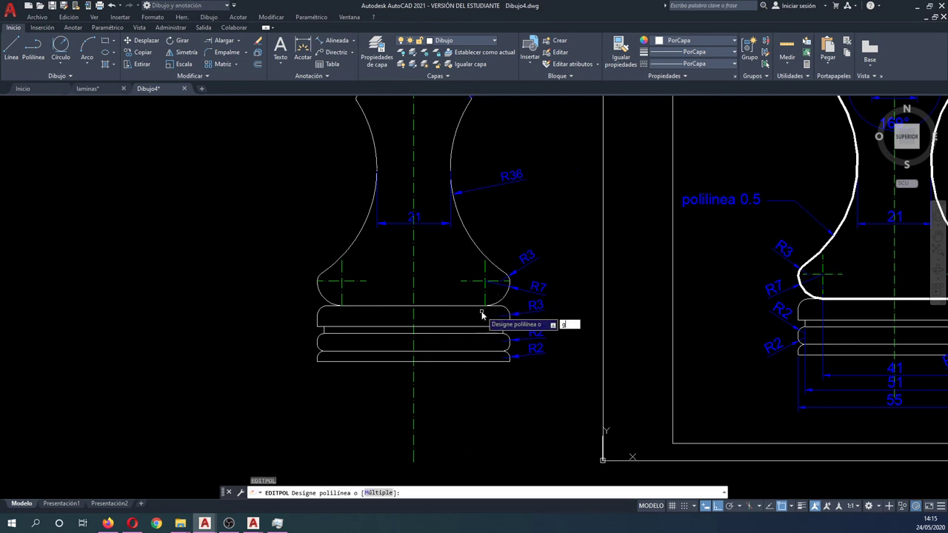
key(Return)
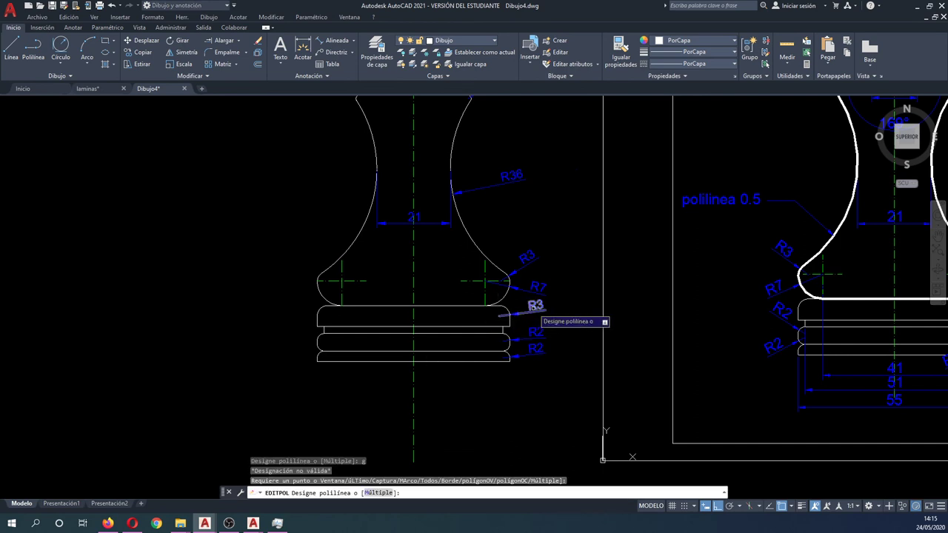
click(471, 242)
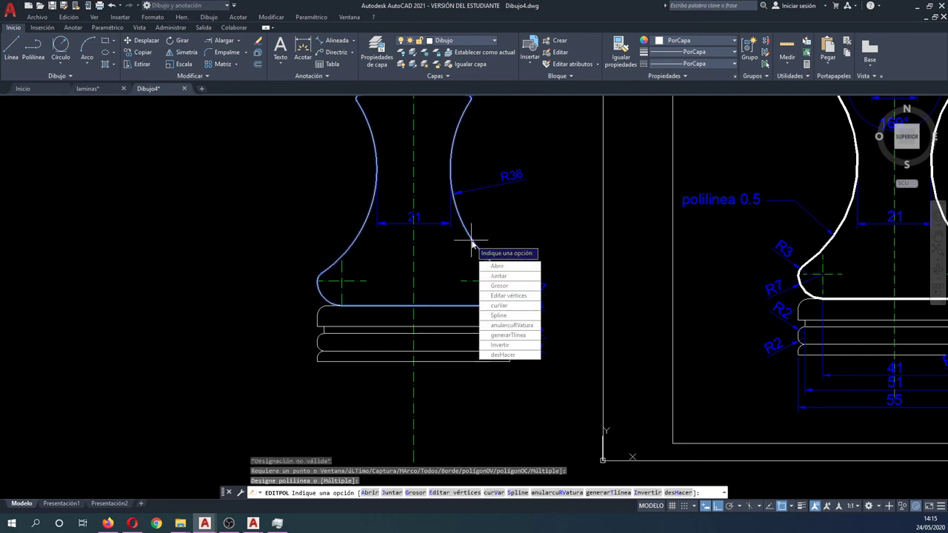
text(0.5)
key(Return)
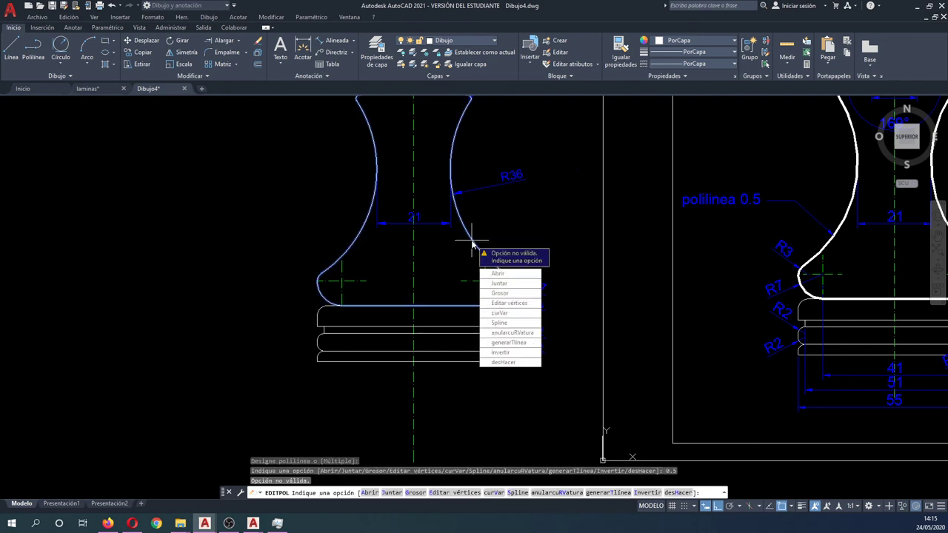
click(503, 288)
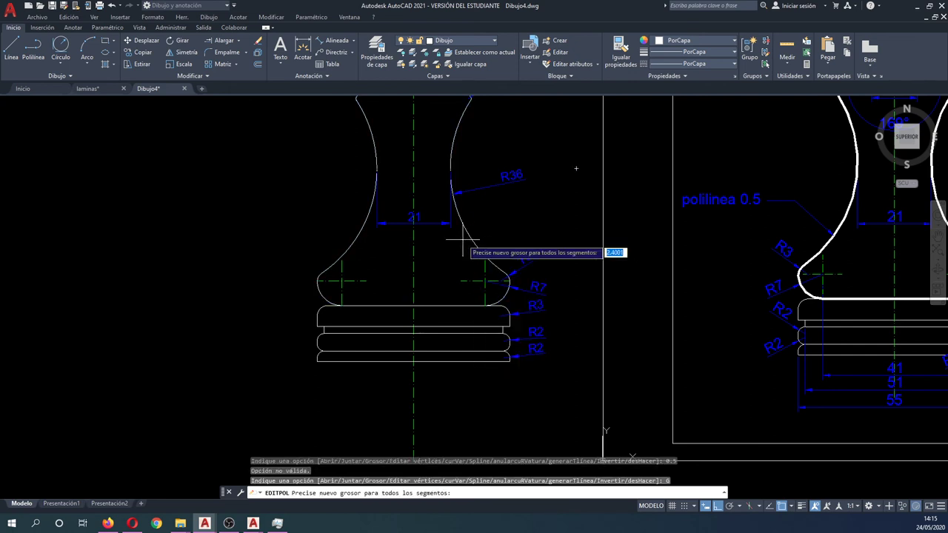
text(0.5)
key(Return)
key(Escape)
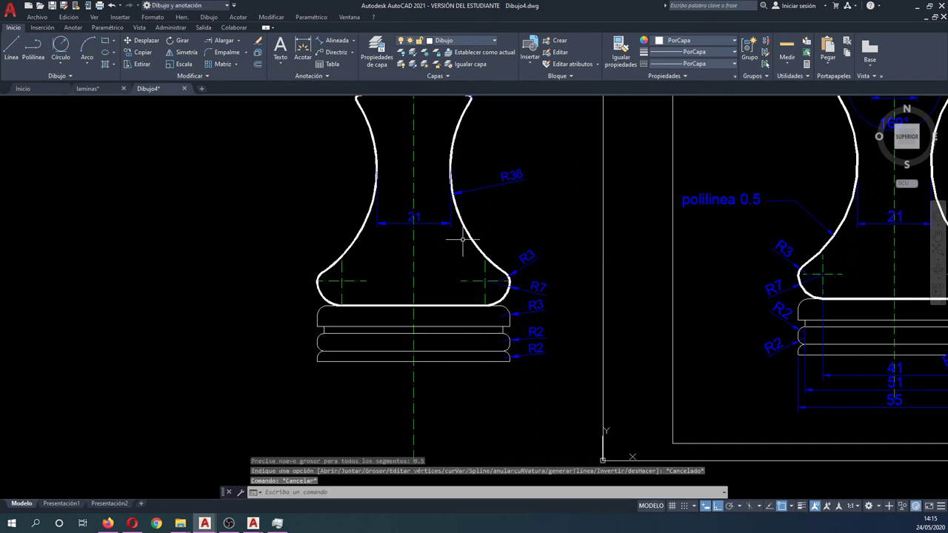
scroll(445, 186, down, 2)
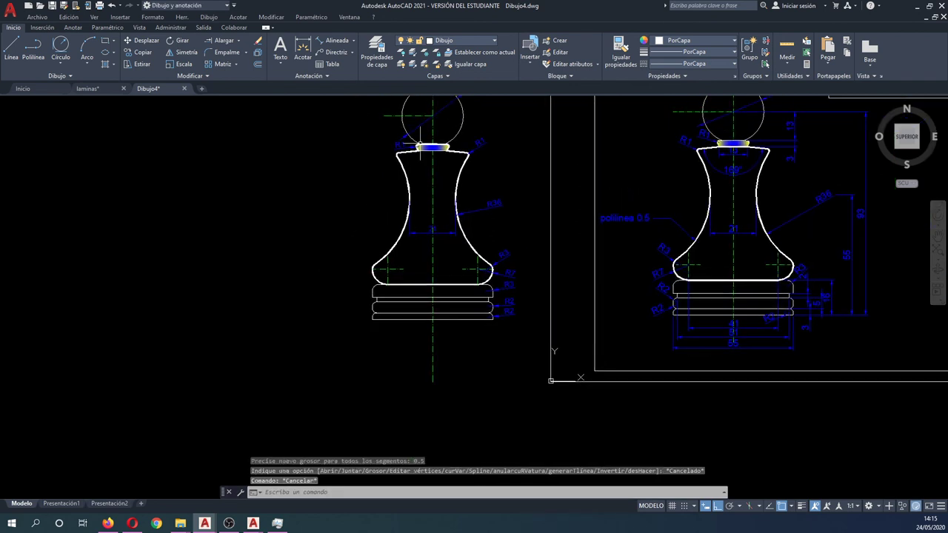
Inspect the outline, then undo the view changes and the 0.5 width with Ctrl+Z twice.
scroll(437, 152, up, 4)
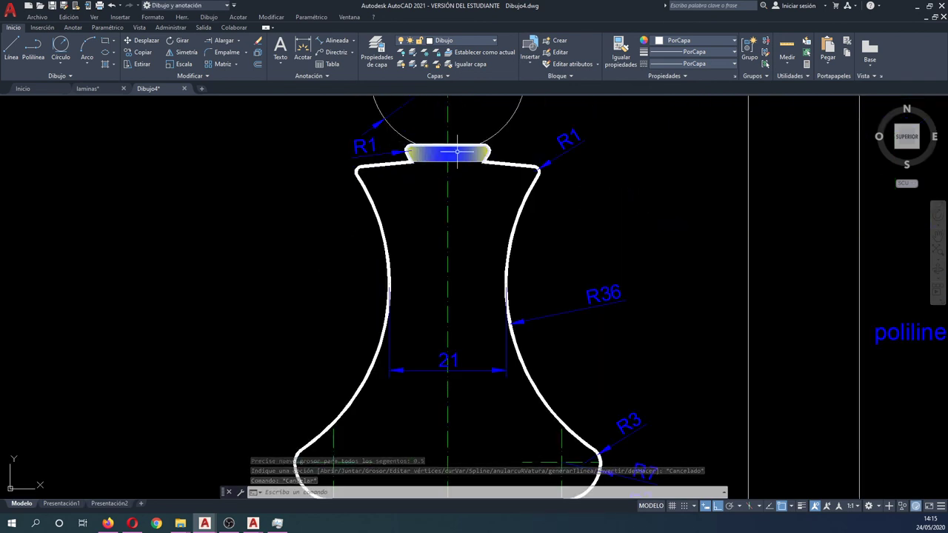
click(466, 142)
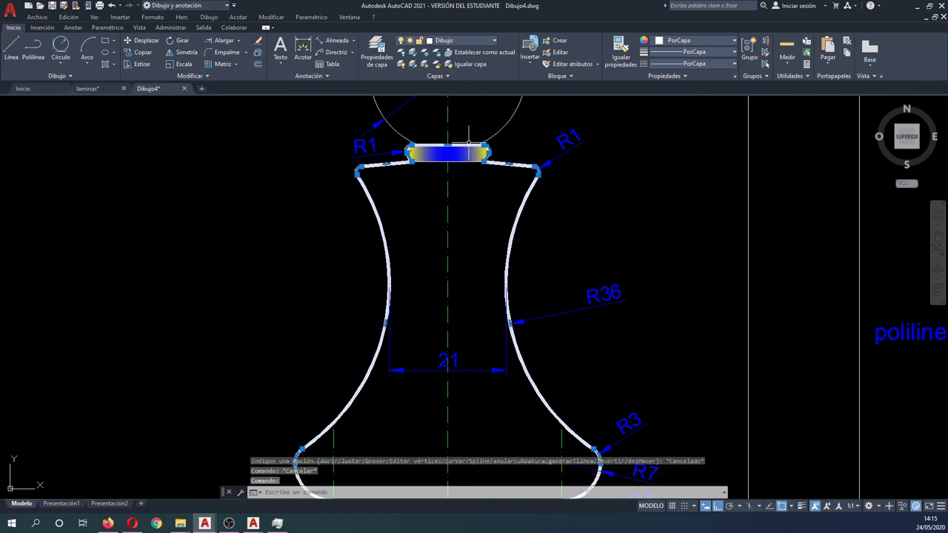
scroll(468, 141, up, 1)
scroll(451, 153, up, 1)
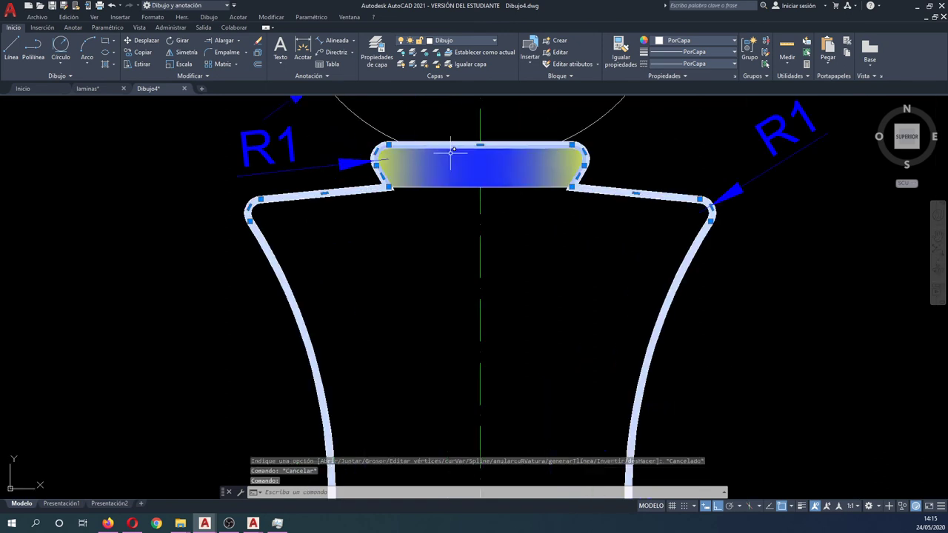
scroll(581, 209, down, 2)
key(ctrl+z)
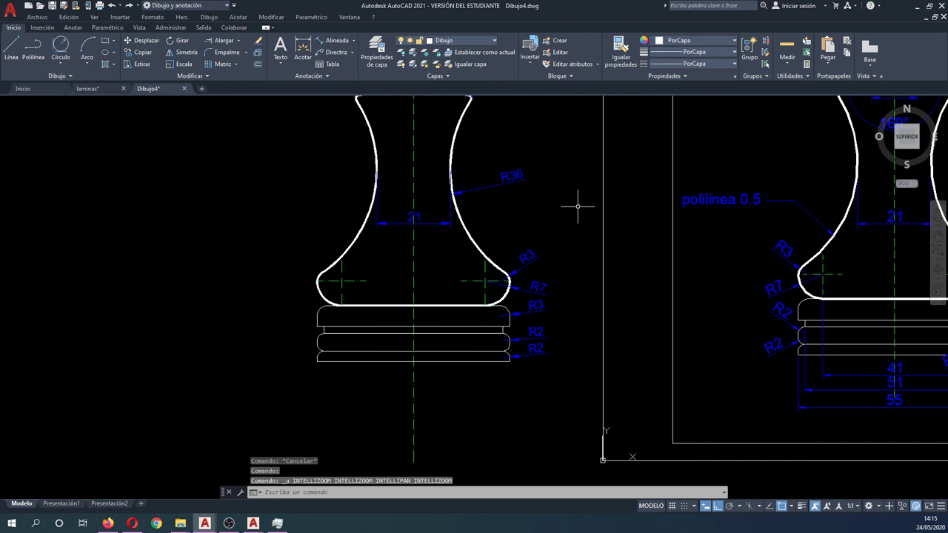
key(ctrl+z)
click(458, 154)
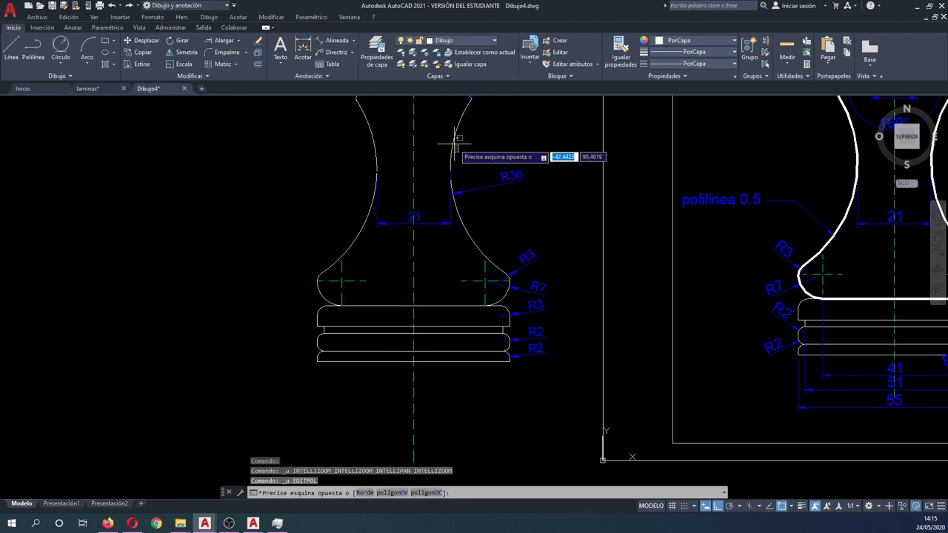
middle_drag(457, 154, 468, 195)
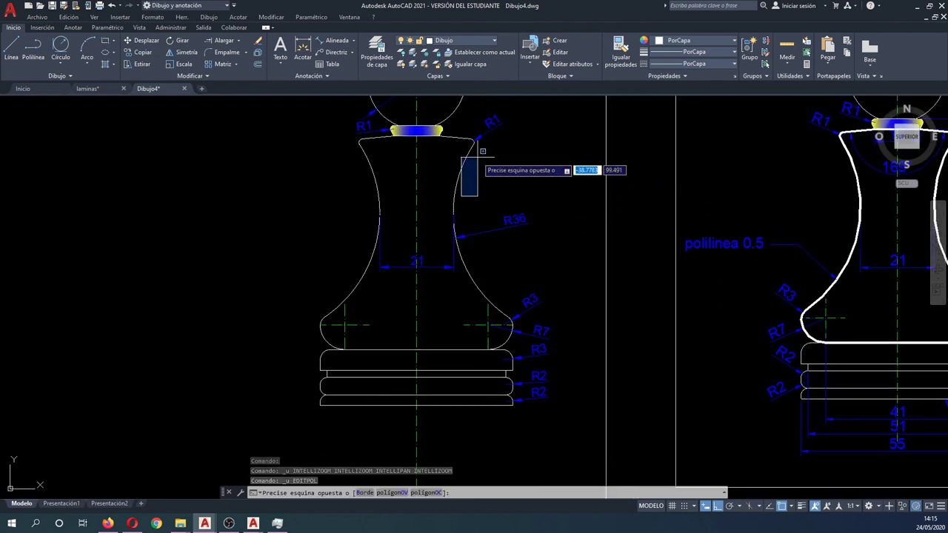
key(Escape)
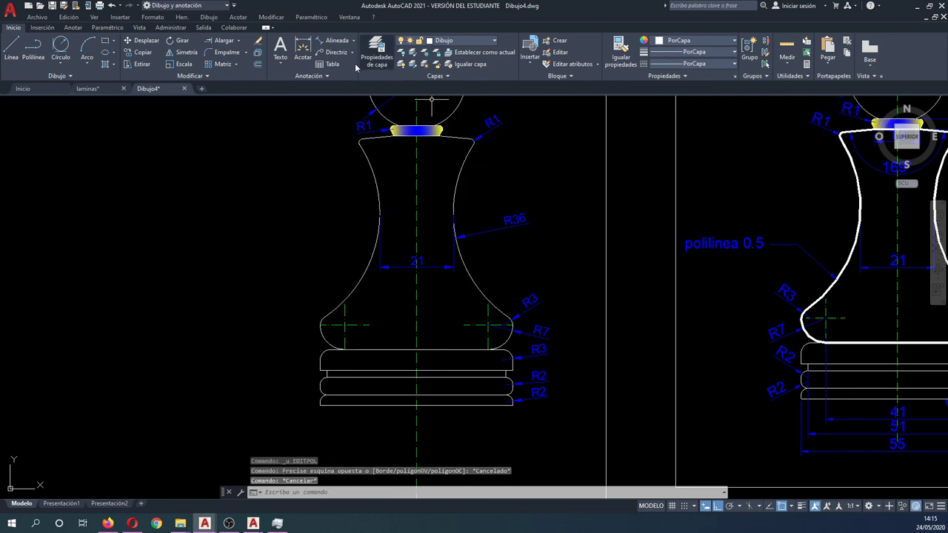
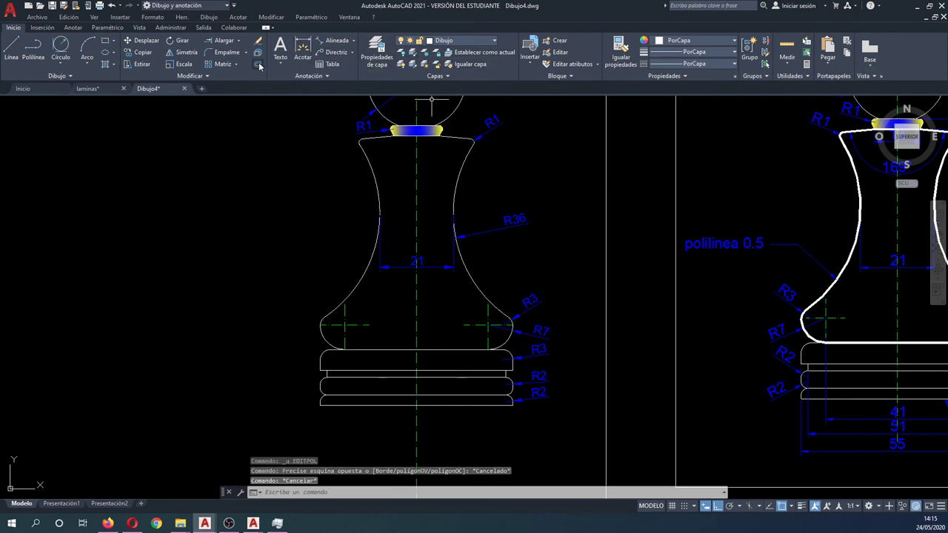
Turn off the cotas layer with LAYOFF by picking a dimension.
click(399, 57)
click(492, 133)
key(Escape)
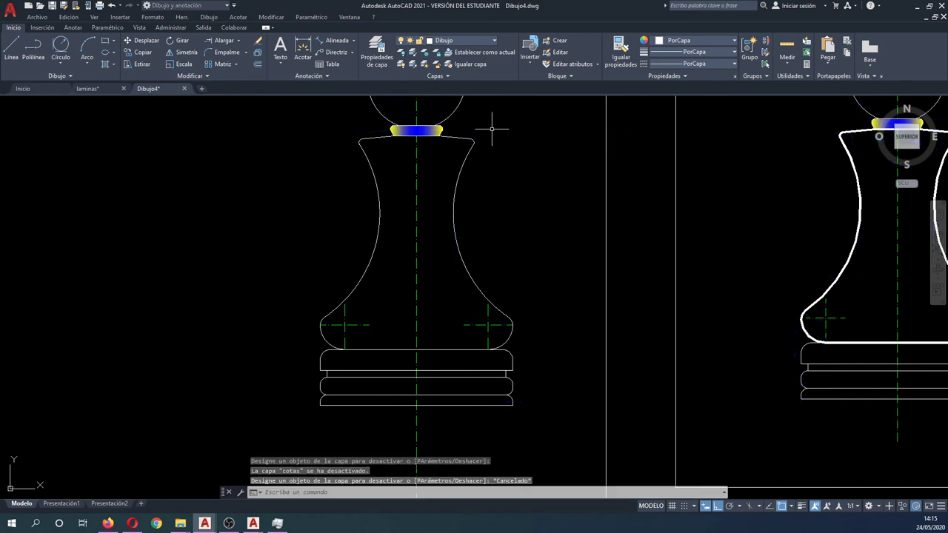
Select the pawn body for a copy, then cancel that first attempt.
text(o)
key(Return)
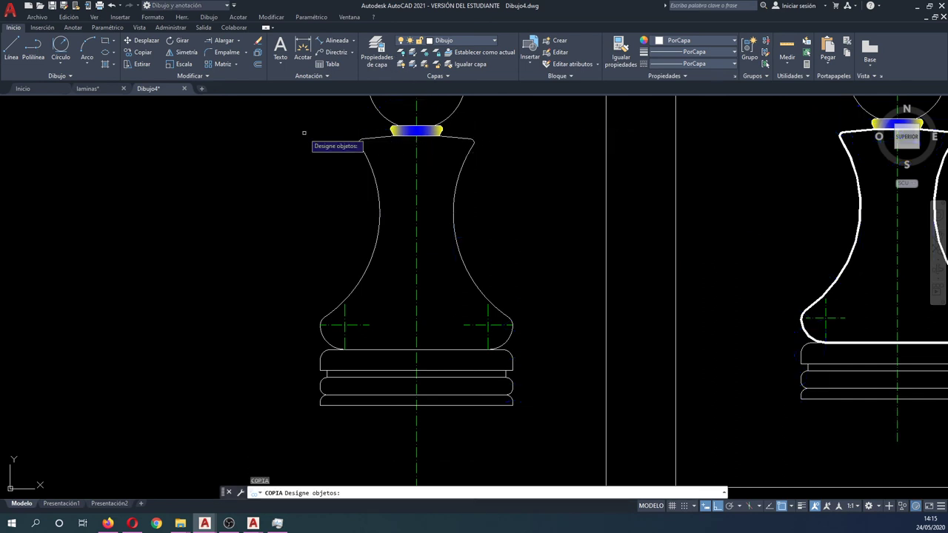
click(300, 134)
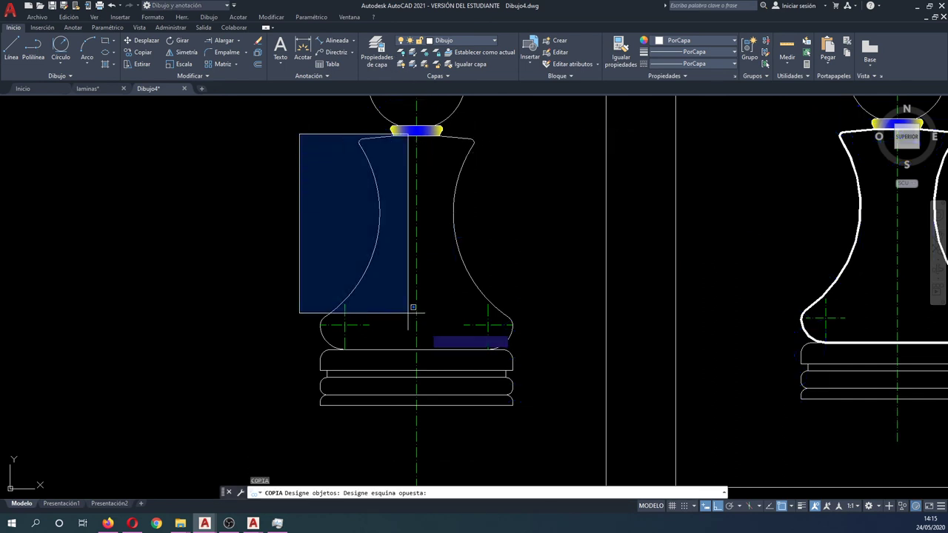
click(527, 364)
key(Return)
click(528, 245)
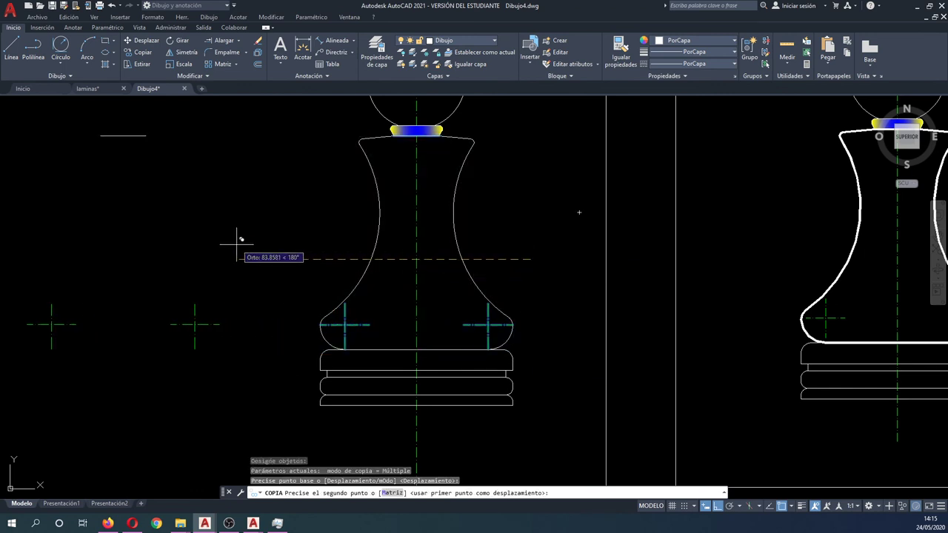
key(Escape)
Copy the pawn body with its collar and top base band to the left.
text(o)
key(Return)
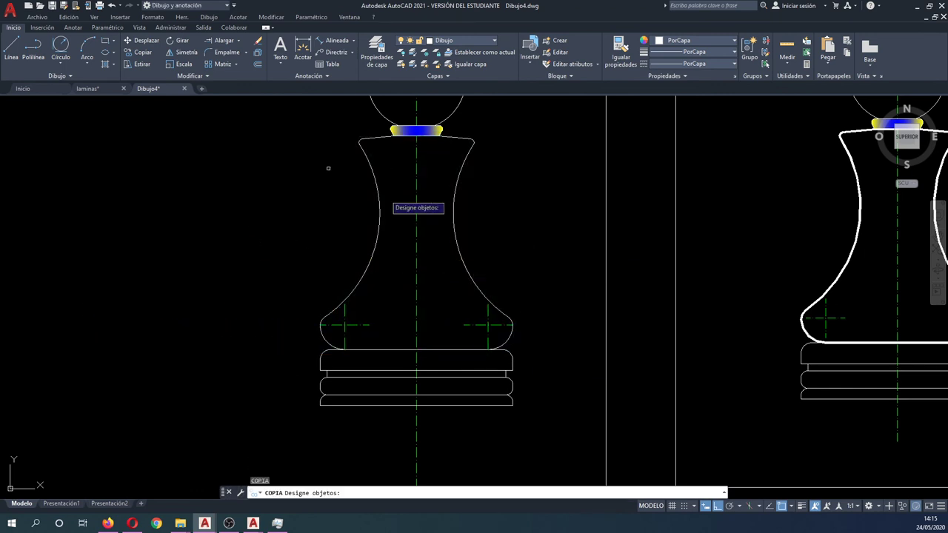
click(531, 359)
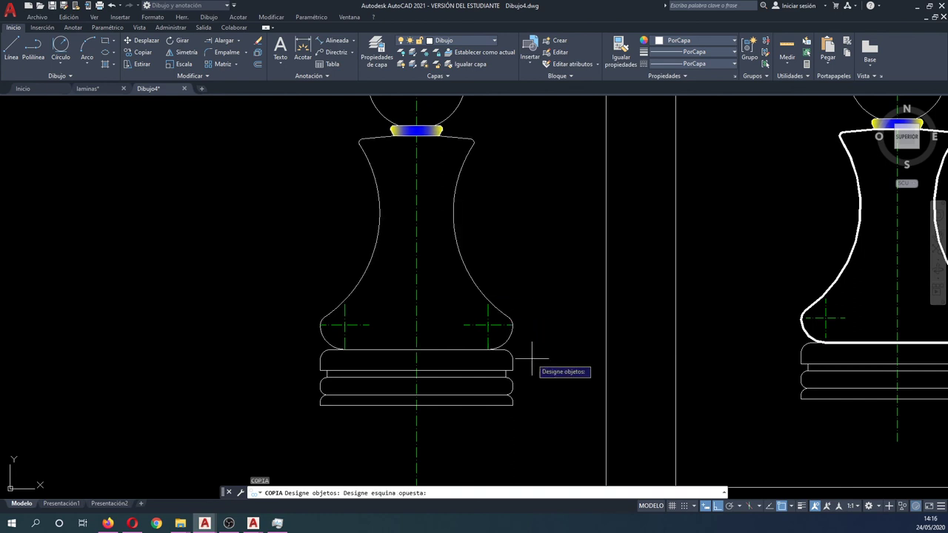
click(297, 136)
key(Return)
click(293, 216)
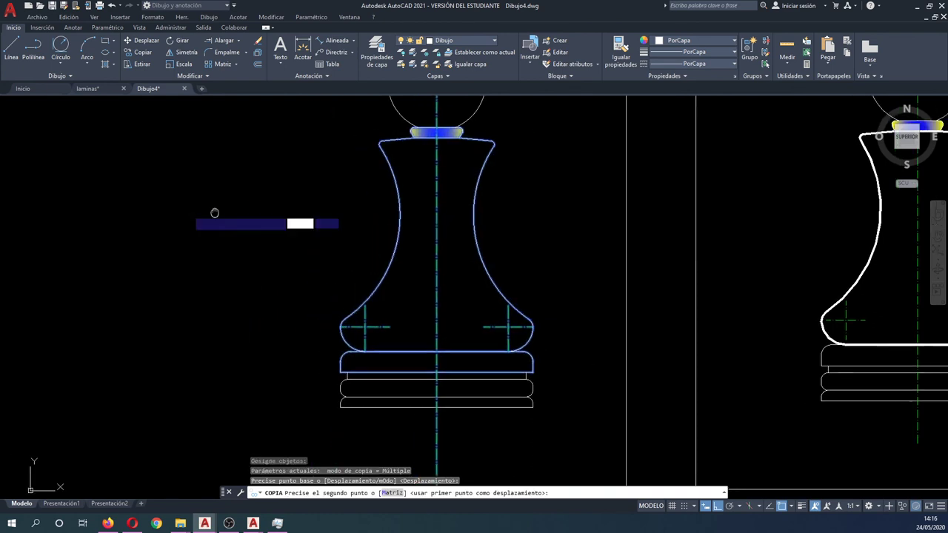
middle_drag(212, 212, 311, 212)
click(152, 215)
key(Escape)
key(Escape)
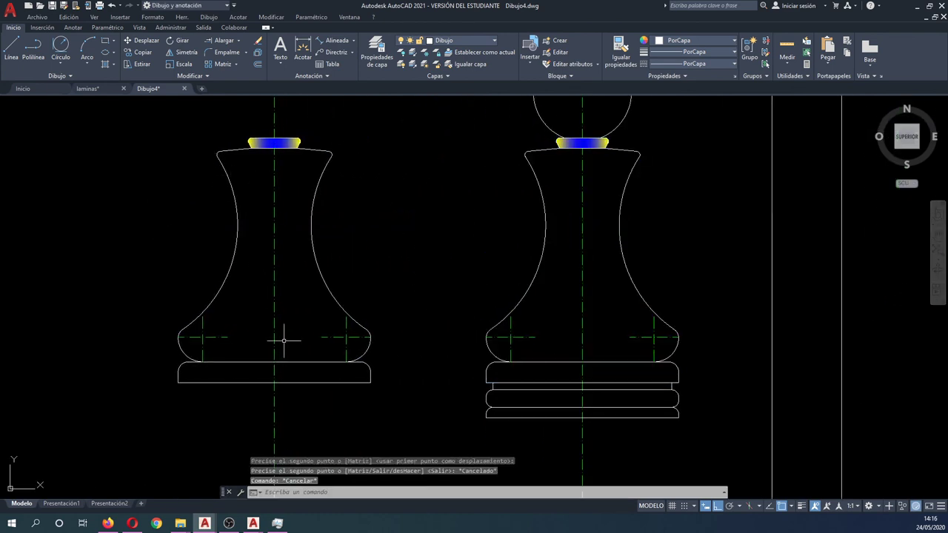
click(384, 405)
Delete the copy's base band, both centre marks and the collar hatch.
click(170, 372)
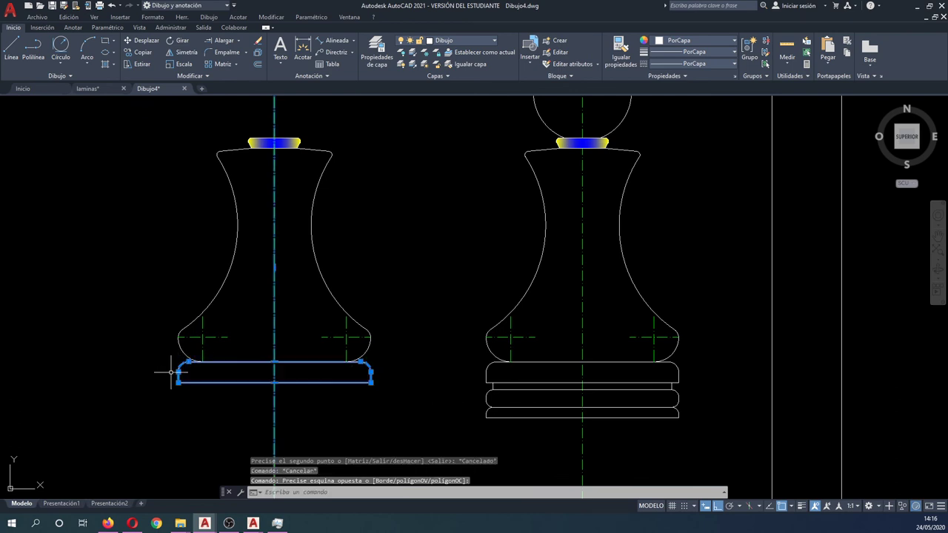
key(Delete)
click(212, 345)
click(200, 335)
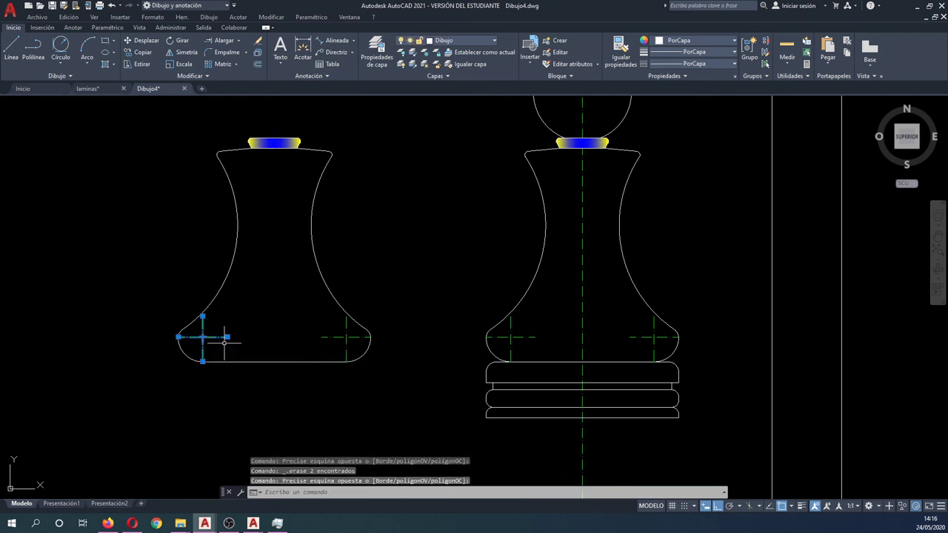
key(Delete)
click(348, 338)
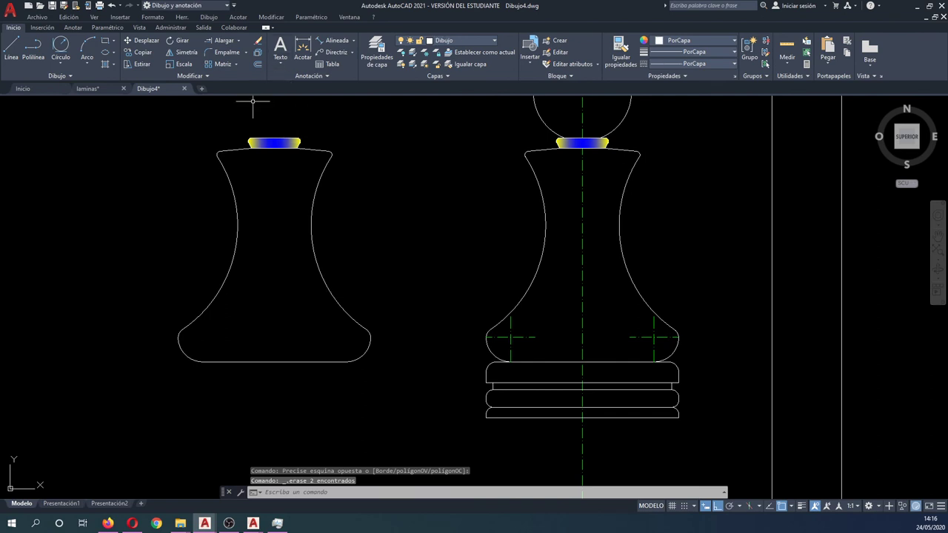
click(306, 158)
key(Delete)
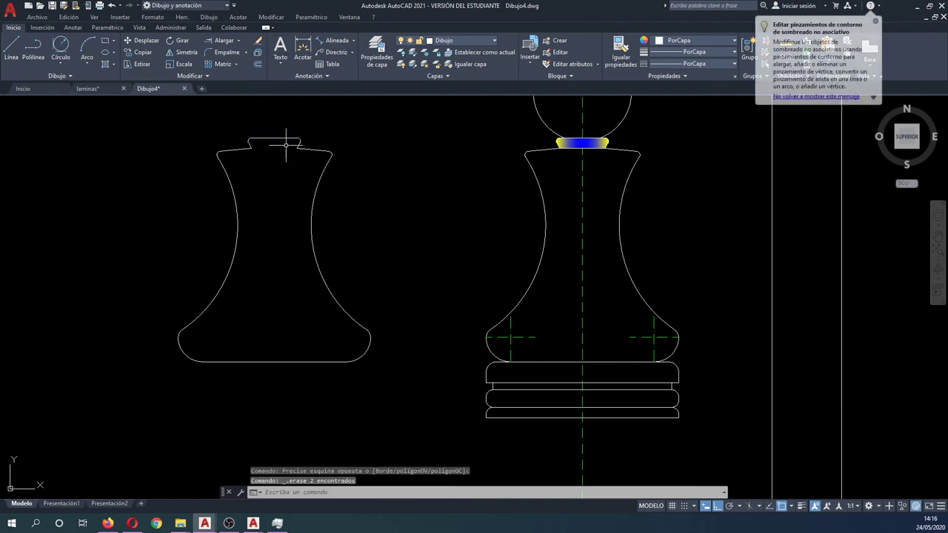
Explode the copy's outline into separate segments.
click(245, 130)
key(Delete)
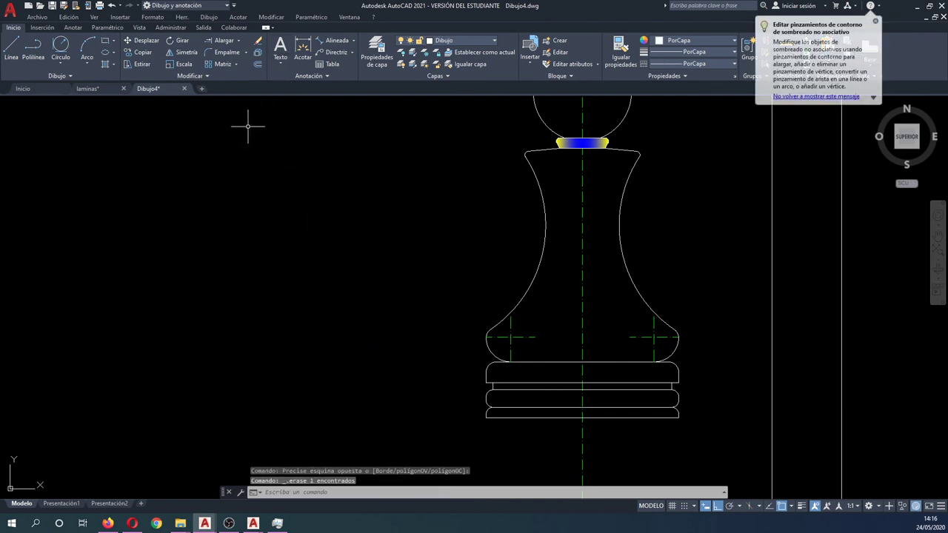
key(ctrl+z)
click(248, 126)
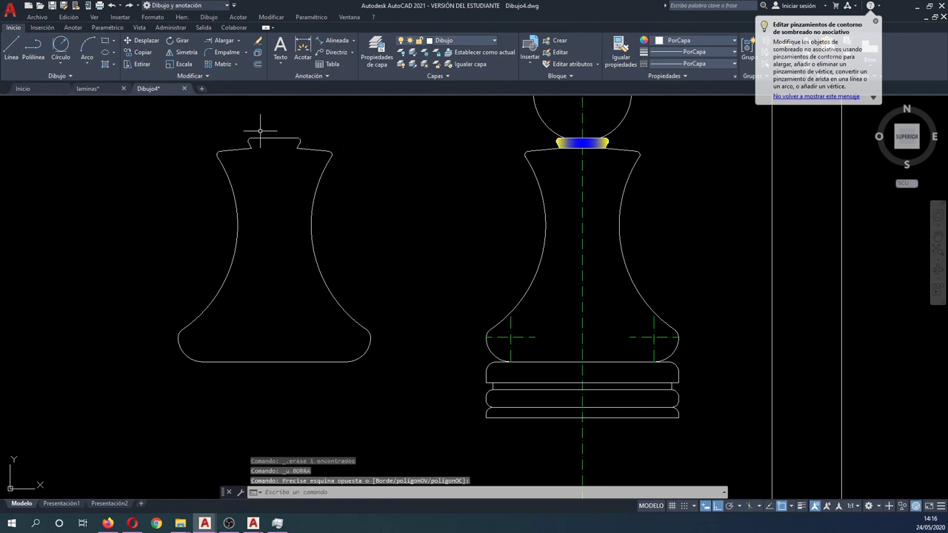
click(307, 159)
click(311, 152)
click(293, 139)
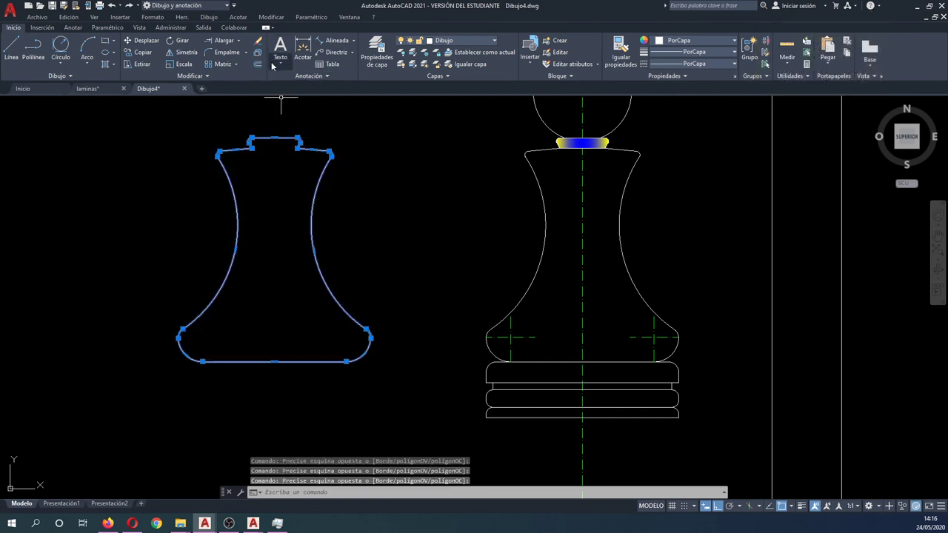
click(257, 56)
Delete the top collar segments from the exploded copy.
click(242, 112)
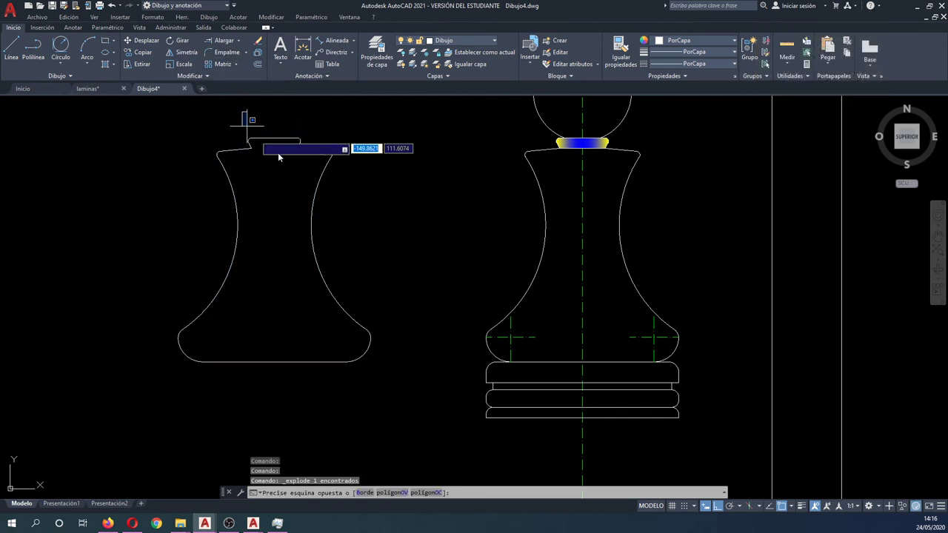
click(303, 162)
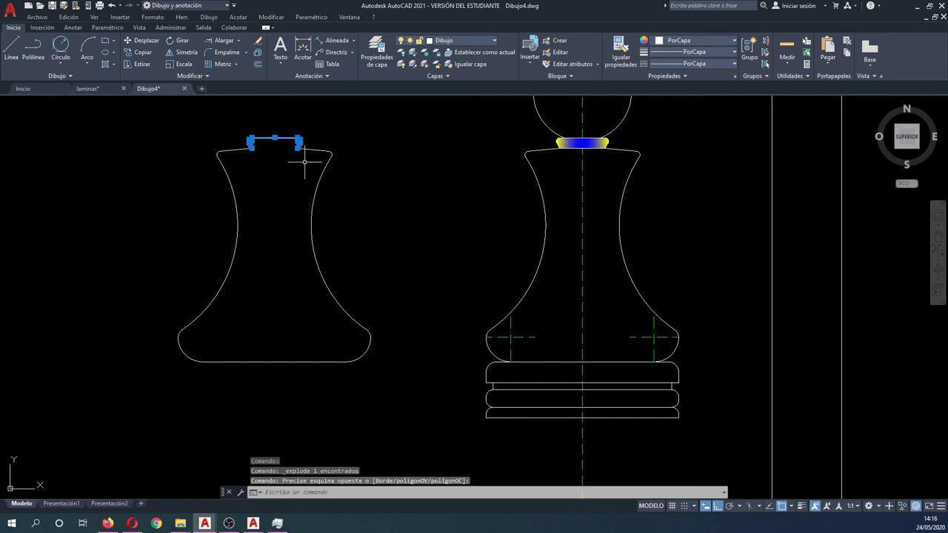
key(Delete)
Draw a line across the open top of the body outline.
text(l)
key(Return)
scroll(241, 151, up, 4)
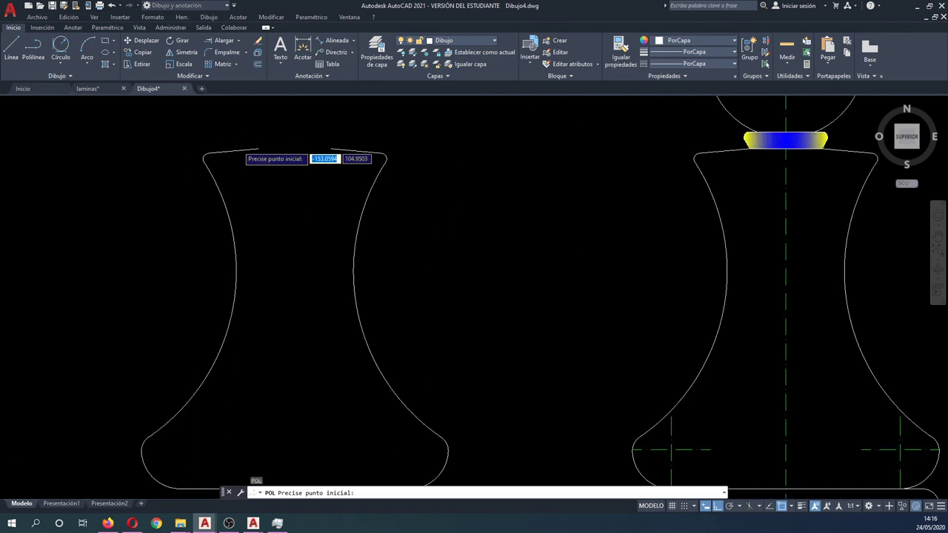
click(269, 149)
click(385, 149)
key(Return)
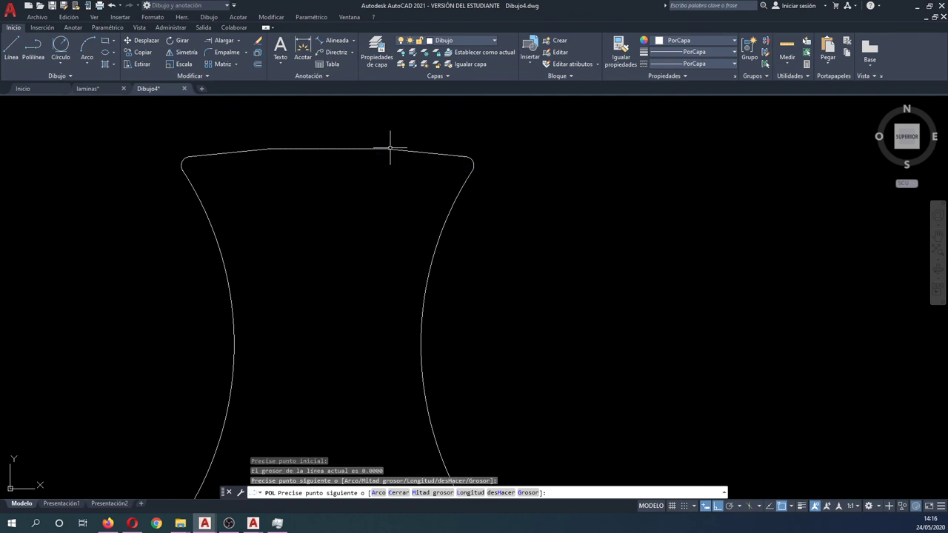
Join all the outline segments into one polyline with PEDIT.
text(edit)
key(Return)
click(379, 149)
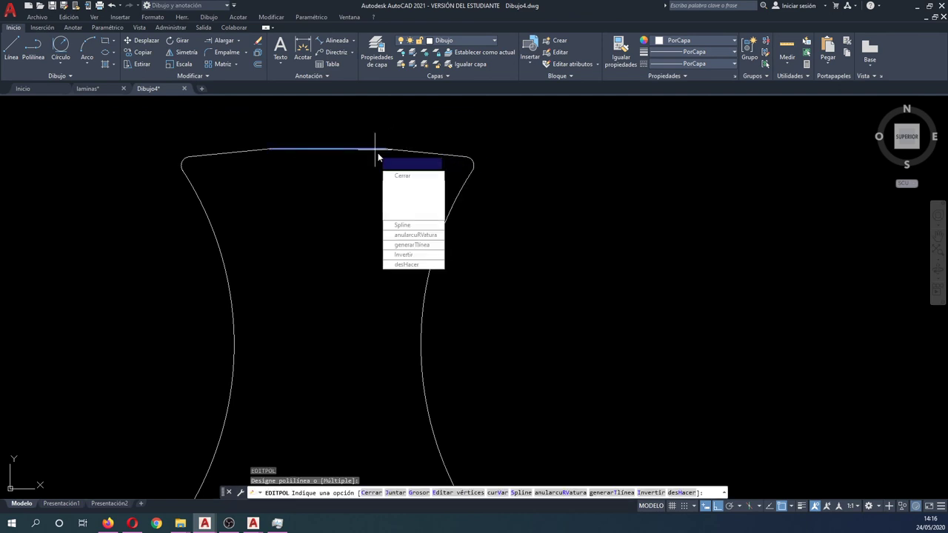
text(j)
key(Return)
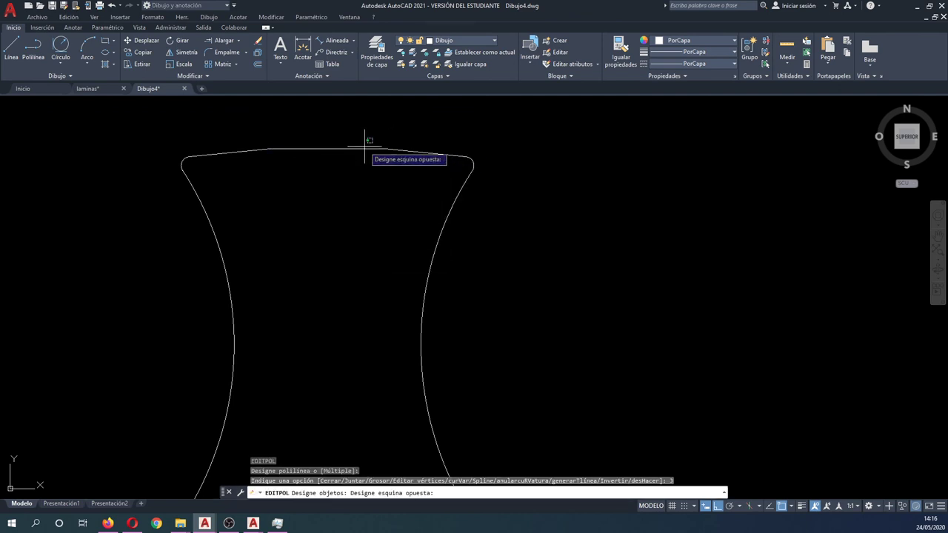
click(359, 153)
key(Return)
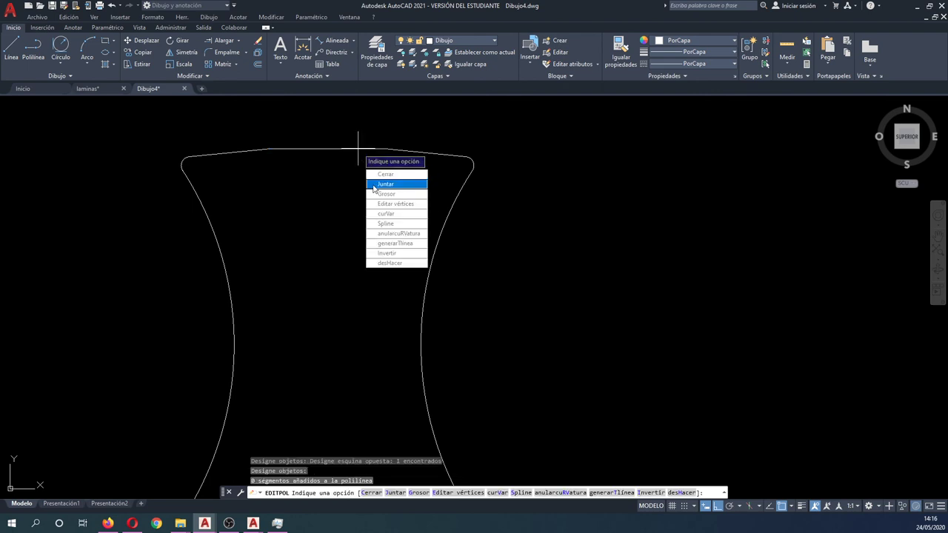
click(374, 186)
scroll(365, 148, down, 5)
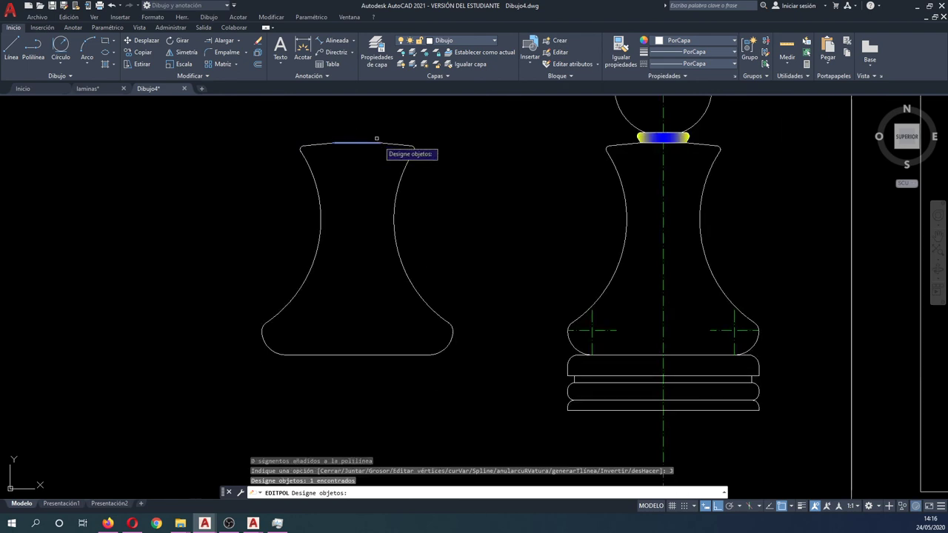
click(467, 390)
click(211, 132)
key(Return)
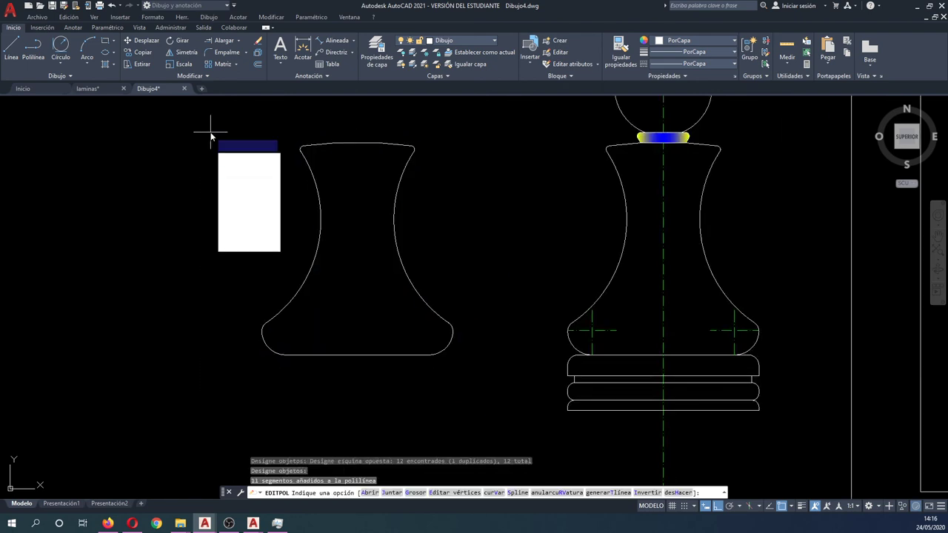
Set the outline polyline's width to 0.5.
click(237, 178)
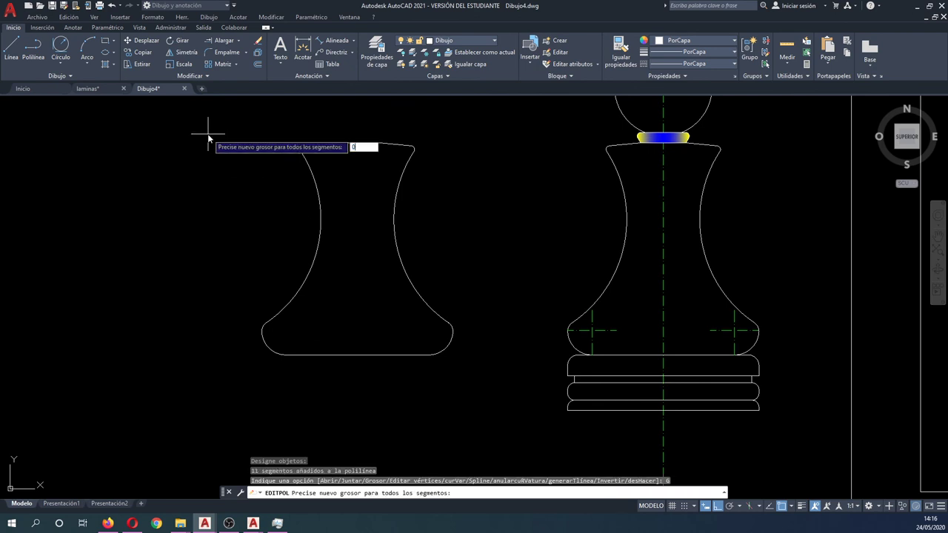
text(.5)
key(Return)
key(Escape)
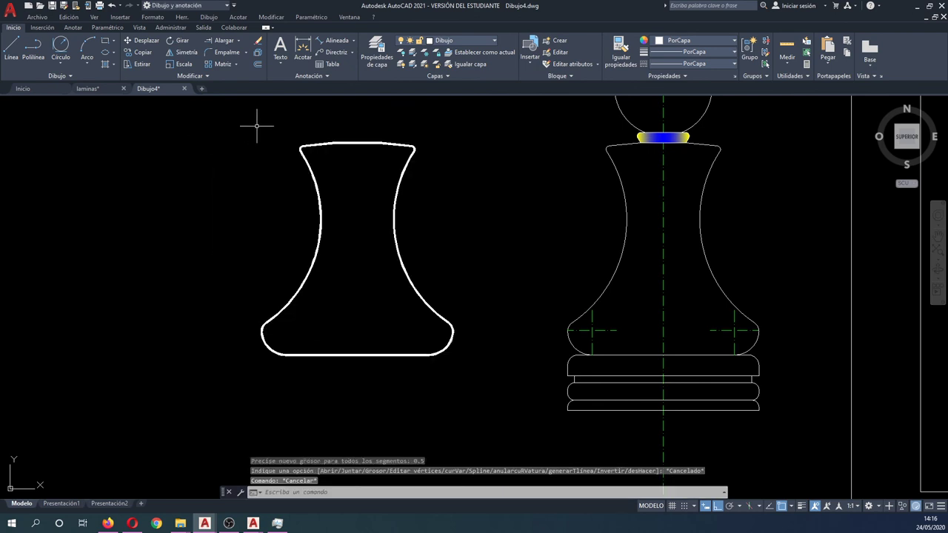
Select the thick vase outline for a move.
text(d)
key(Return)
click(349, 195)
click(356, 142)
key(Return)
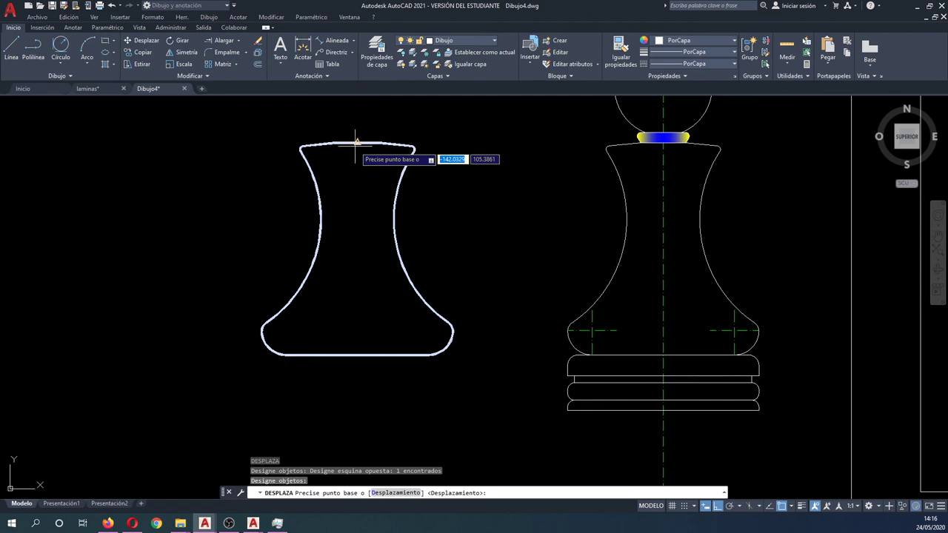
Drop the thick vase outline onto the right pawn's profile.
click(301, 146)
click(607, 147)
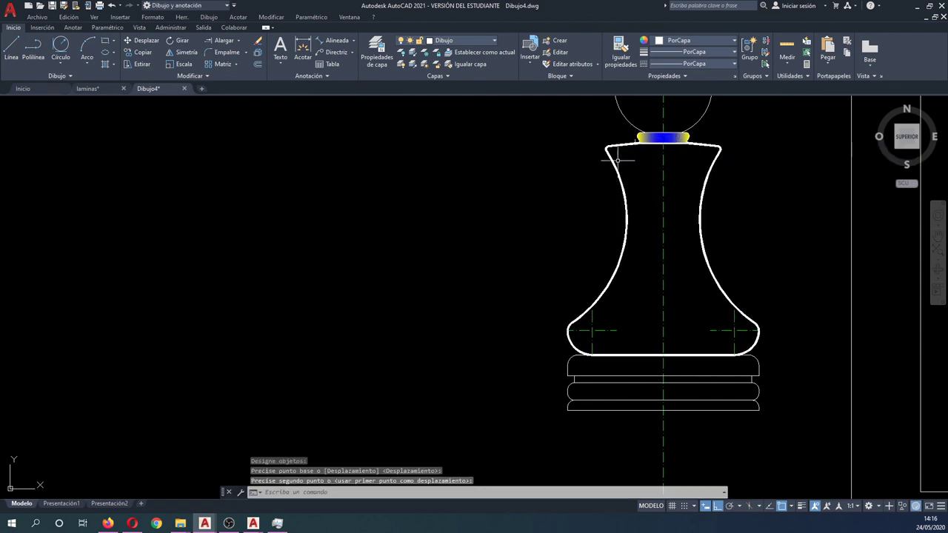
scroll(539, 213, down, 4)
middle_drag(532, 215, 466, 279)
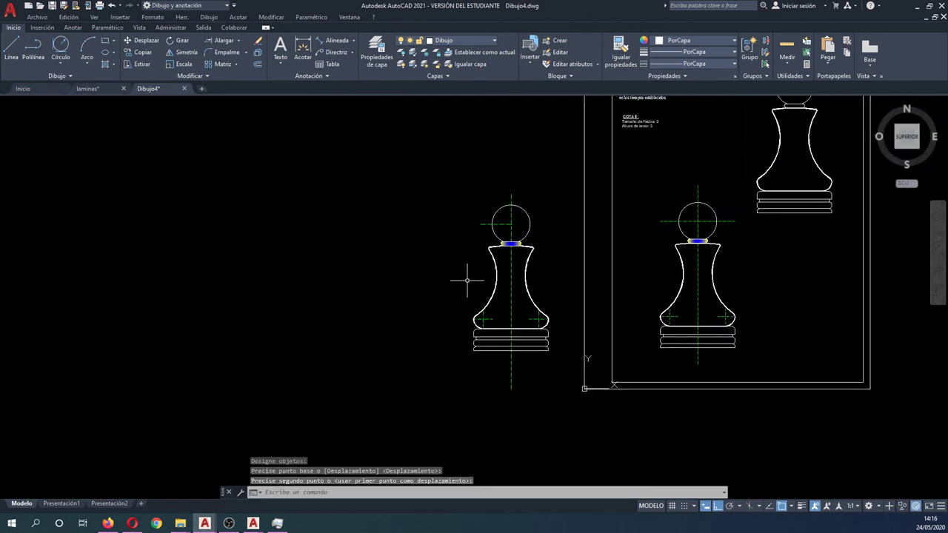
Turn all layers back on and shift the left pawn further left.
click(400, 64)
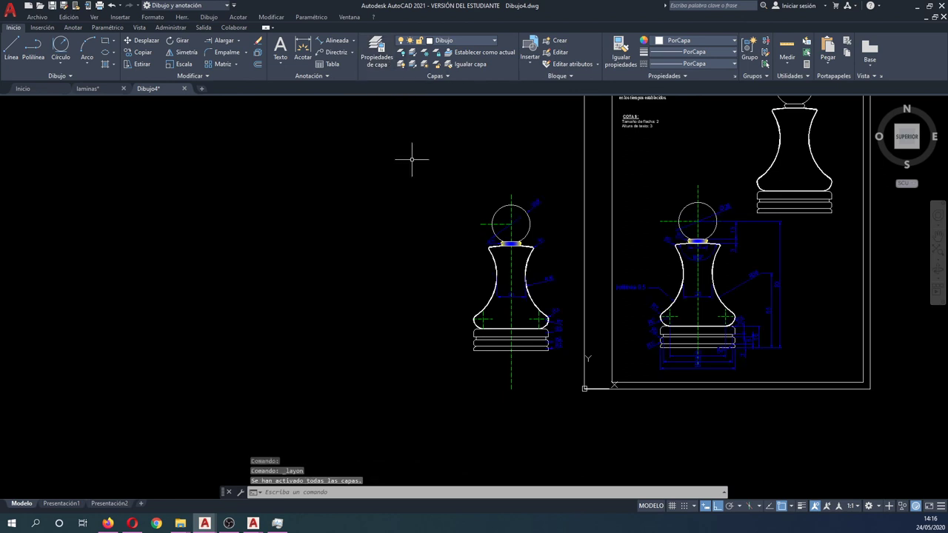
middle_drag(519, 297, 495, 270)
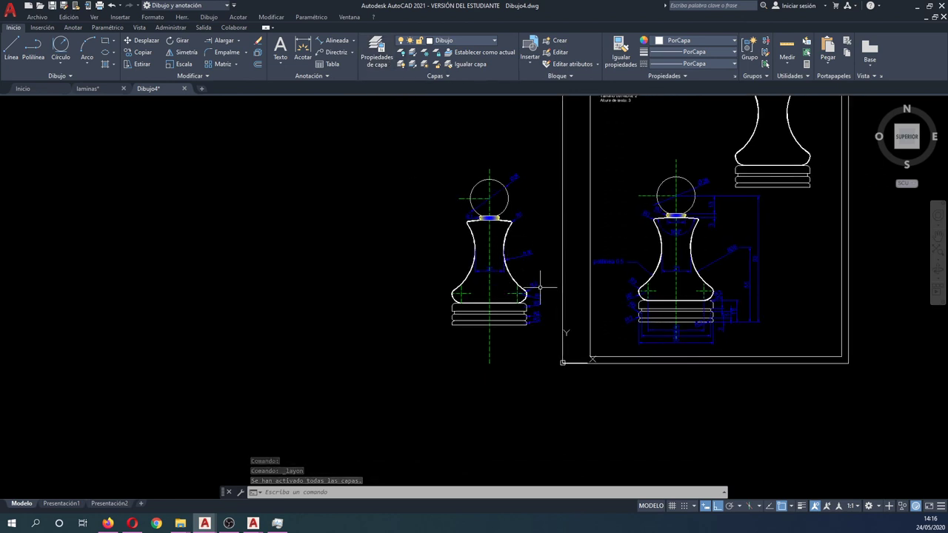
text(d)
key(Return)
click(540, 354)
click(494, 264)
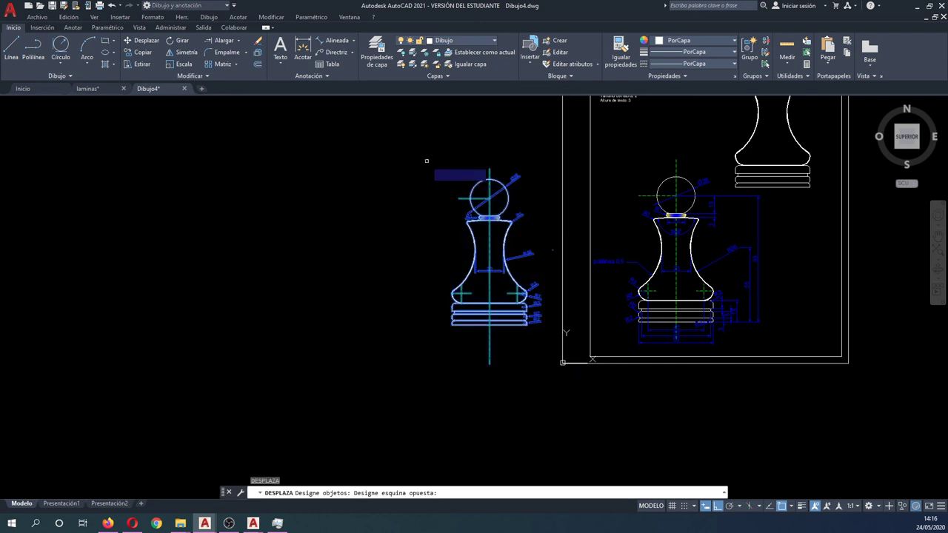
key(Return)
click(425, 178)
click(377, 178)
Shorten the pawn's axis line by pulling its bottom end upward.
click(427, 355)
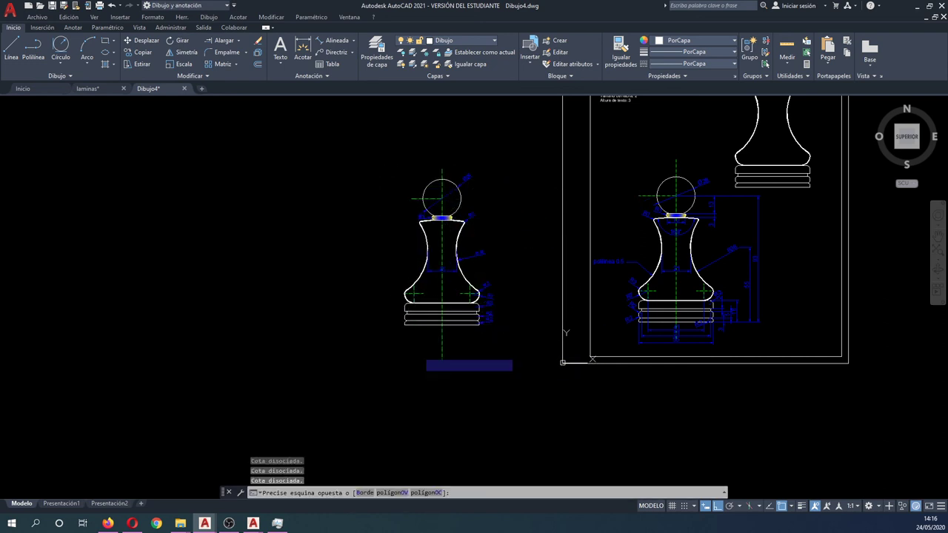
click(508, 365)
scroll(442, 374, up, 2)
click(442, 363)
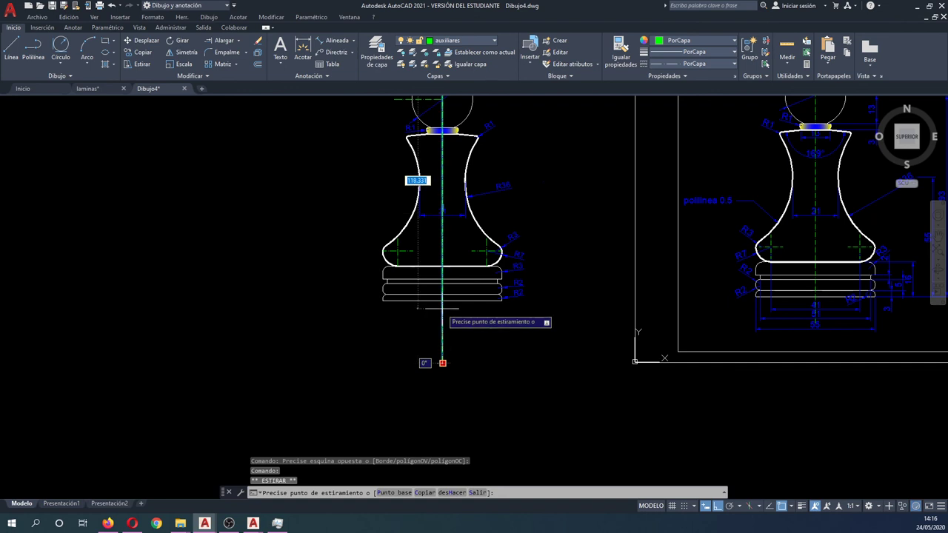
click(442, 300)
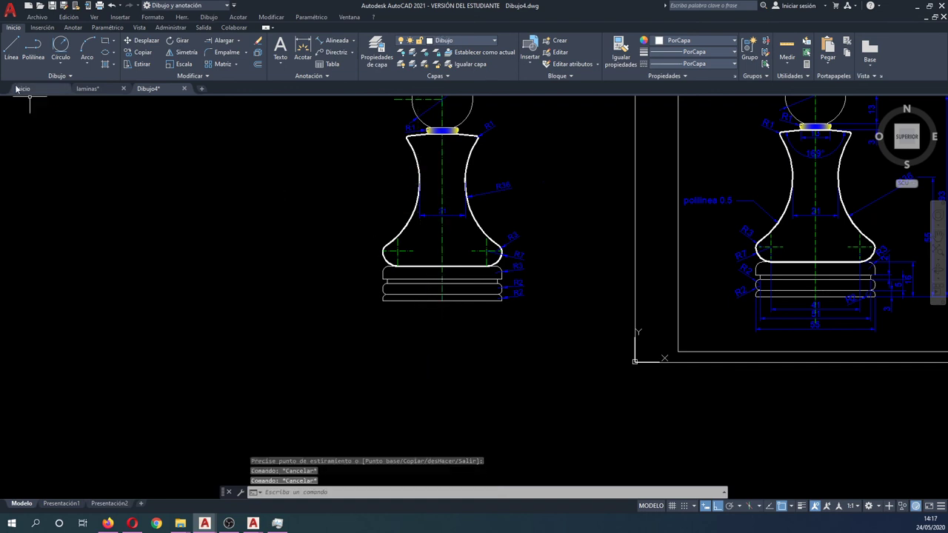
In laminas.dwg, copy the units table and small rectangle to the clipboard.
click(88, 88)
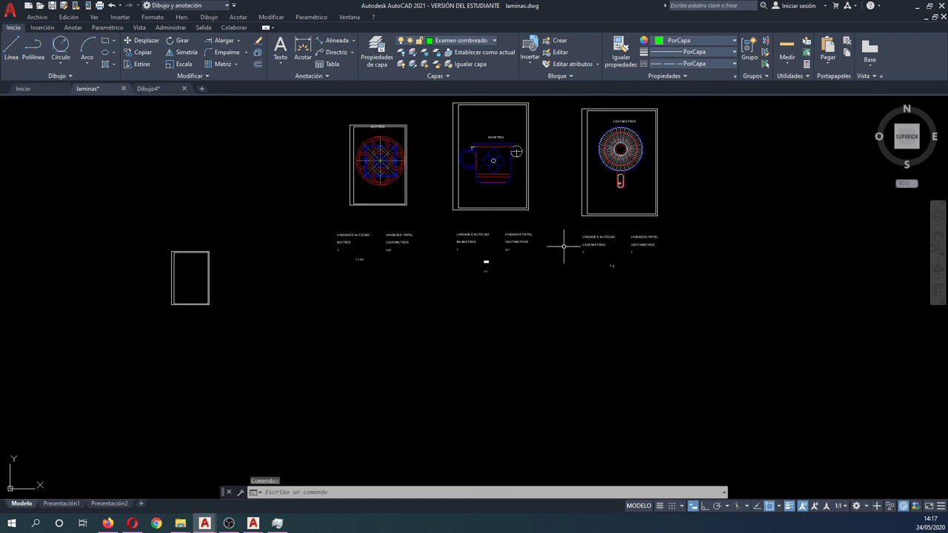
click(546, 285)
click(445, 221)
click(258, 325)
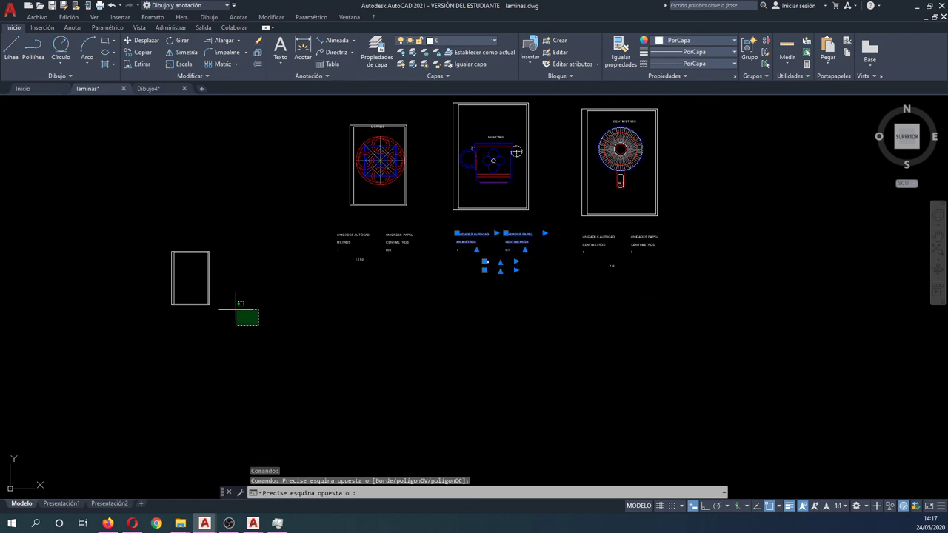
click(169, 261)
key(ctrl+c)
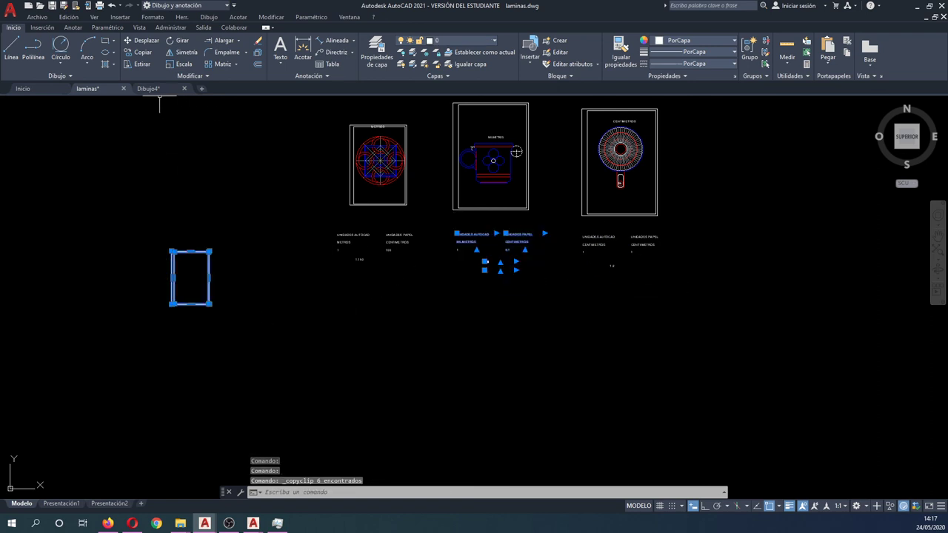
Paste the units table and rectangle into Dibujo4 below the pawn.
click(157, 89)
key(ctrl+v)
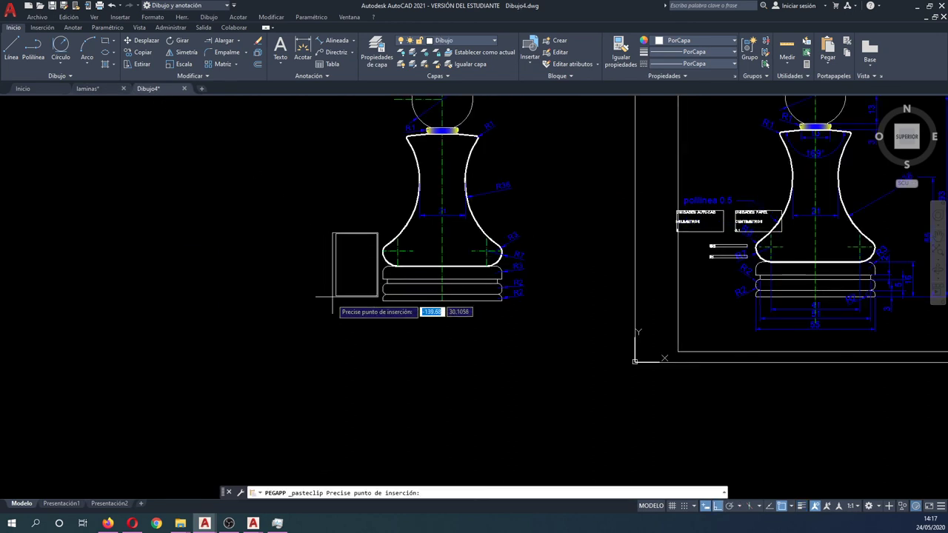
click(33, 416)
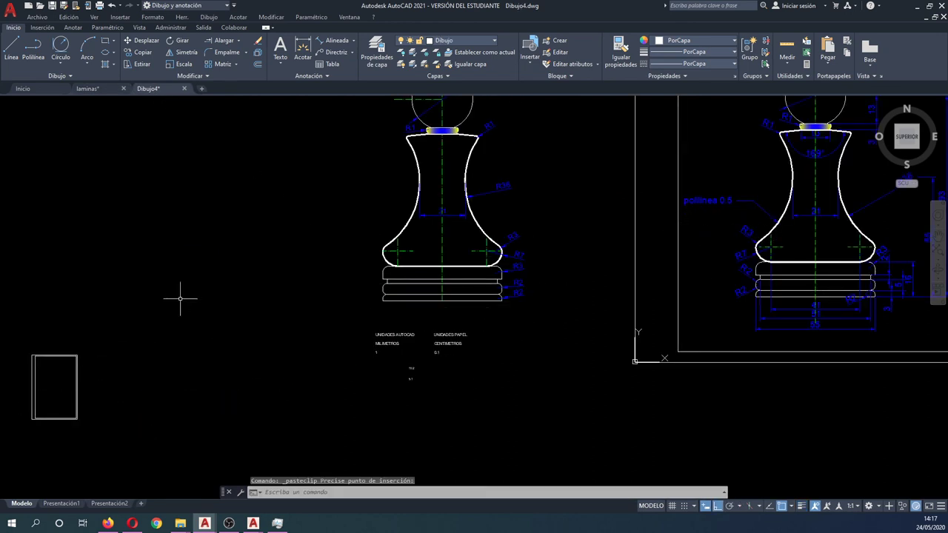
Move the pasted rectangle so its corner sits at the pawn's base.
key(Return)
click(126, 349)
click(30, 385)
key(Return)
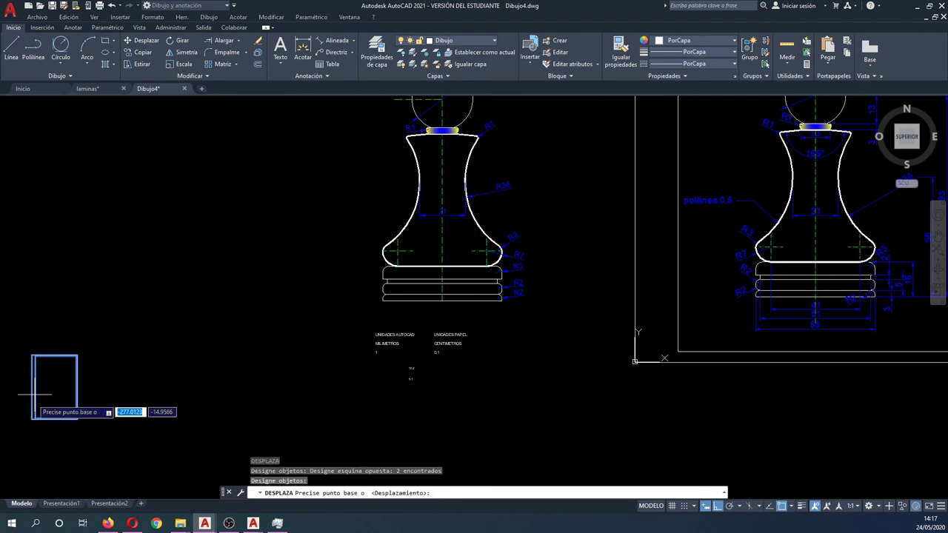
click(32, 418)
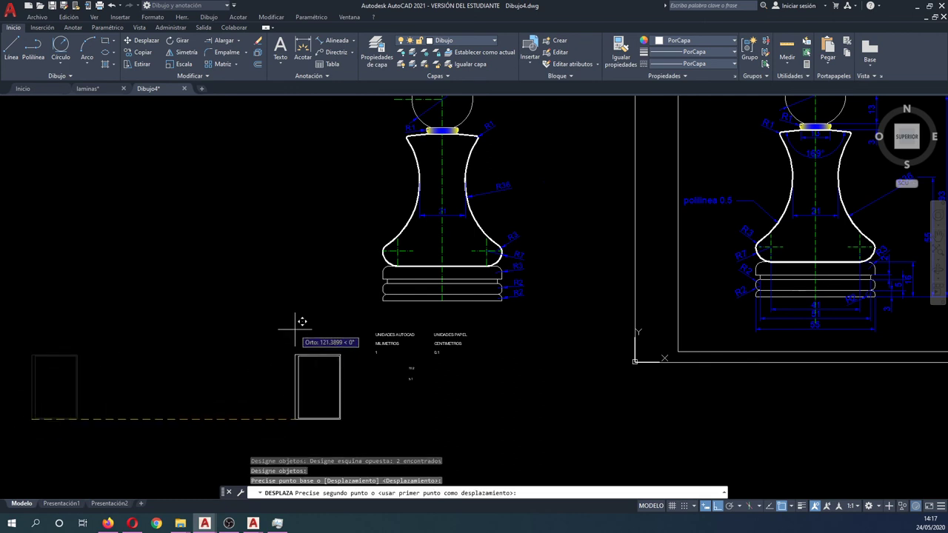
key(F8)
click(363, 311)
Edit the 10:2 scale label to read 10:1.
scroll(311, 306, down, 2)
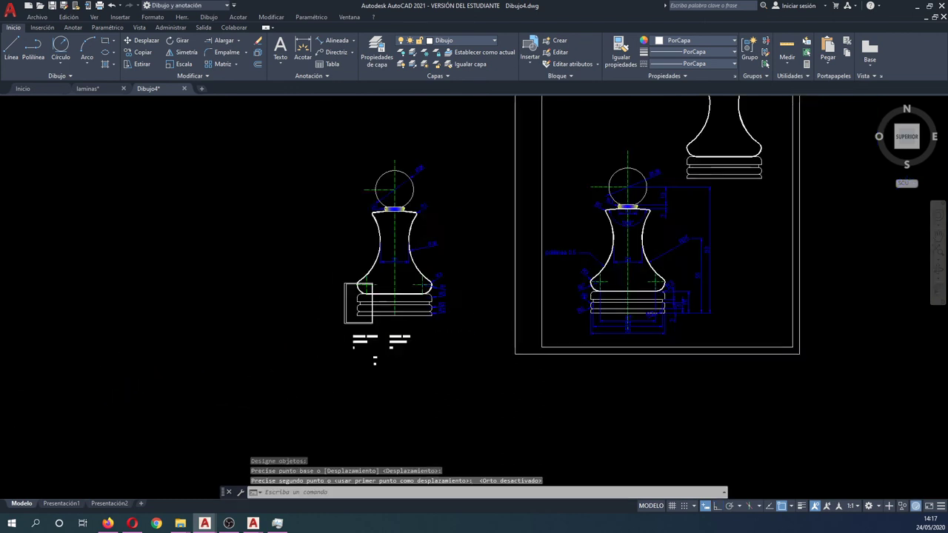
scroll(314, 341, down, 2)
scroll(519, 119, up, 8)
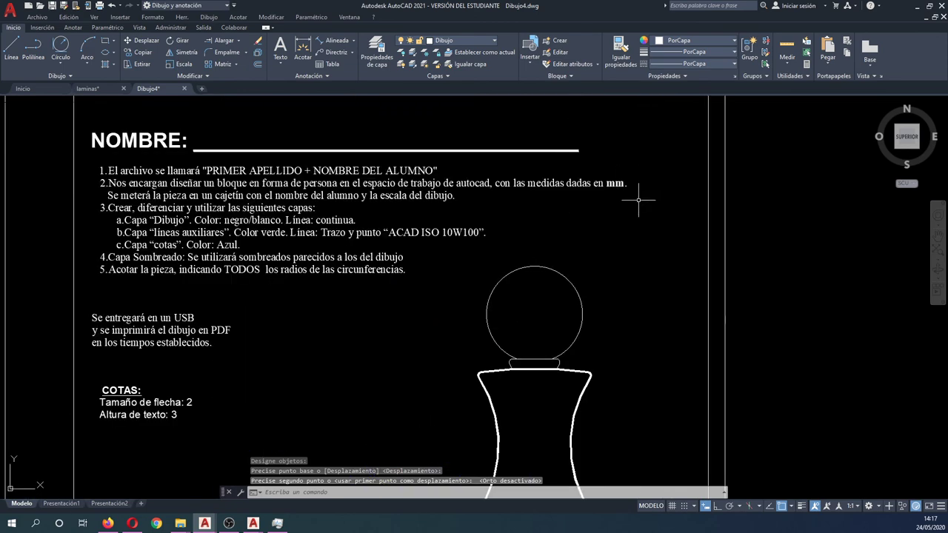
scroll(611, 167, down, 8)
scroll(527, 284, down, 2)
scroll(504, 278, up, 2)
scroll(497, 311, up, 3)
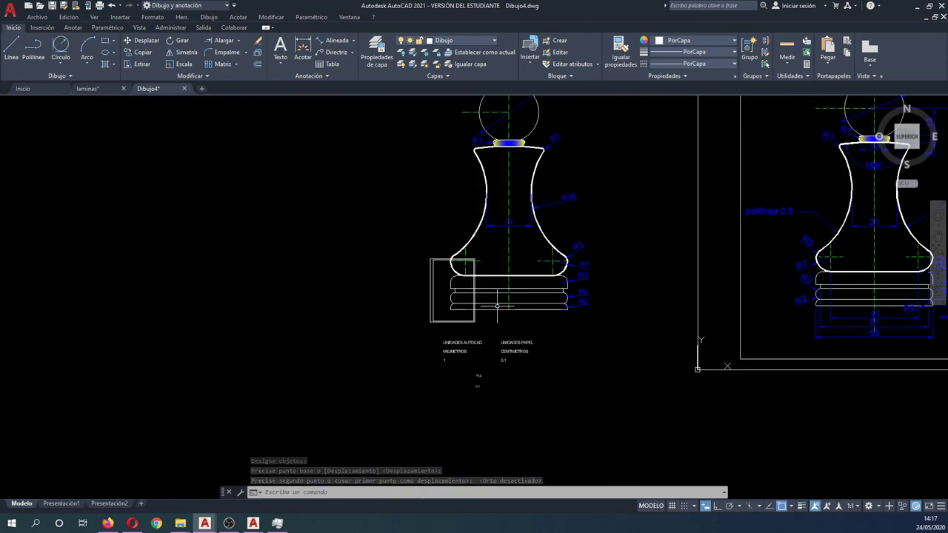
scroll(493, 332, up, 2)
middle_drag(494, 333, 494, 304)
scroll(457, 381, up, 2)
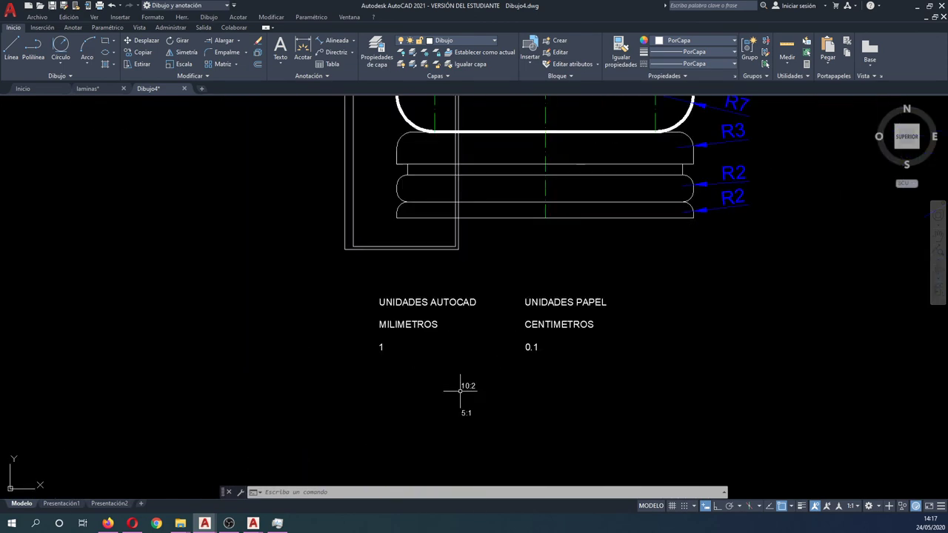
scroll(457, 384, up, 2)
click(465, 381)
double_click(468, 382)
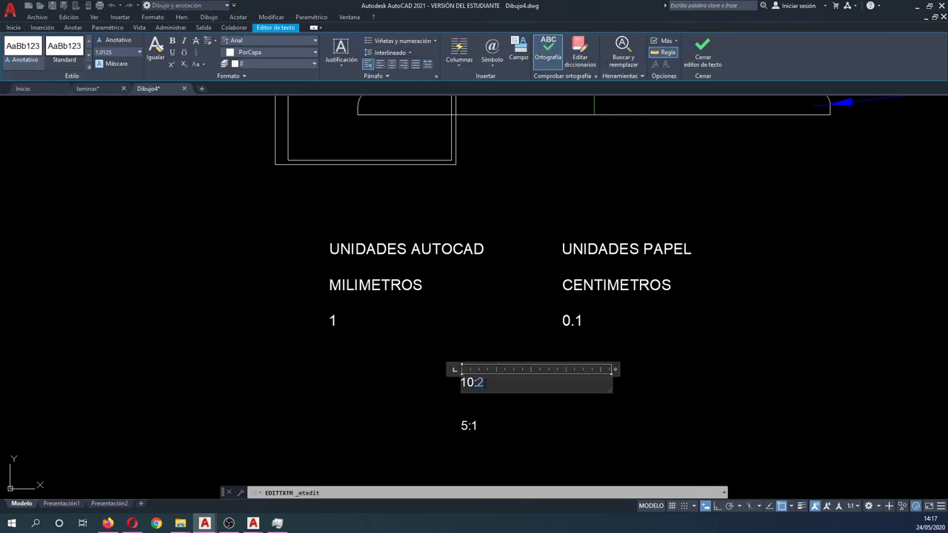
text(1)
click(515, 418)
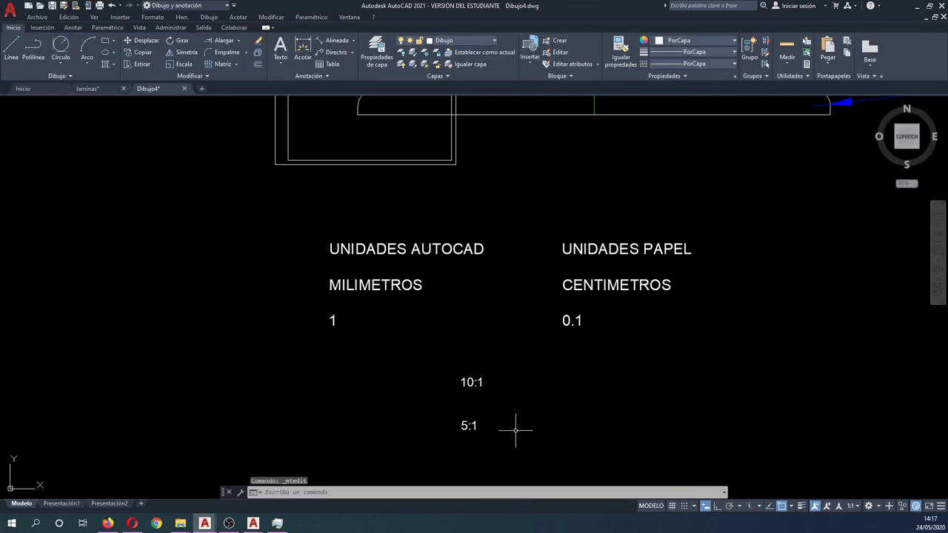
Delete the 5:1 scale label.
click(481, 427)
click(456, 417)
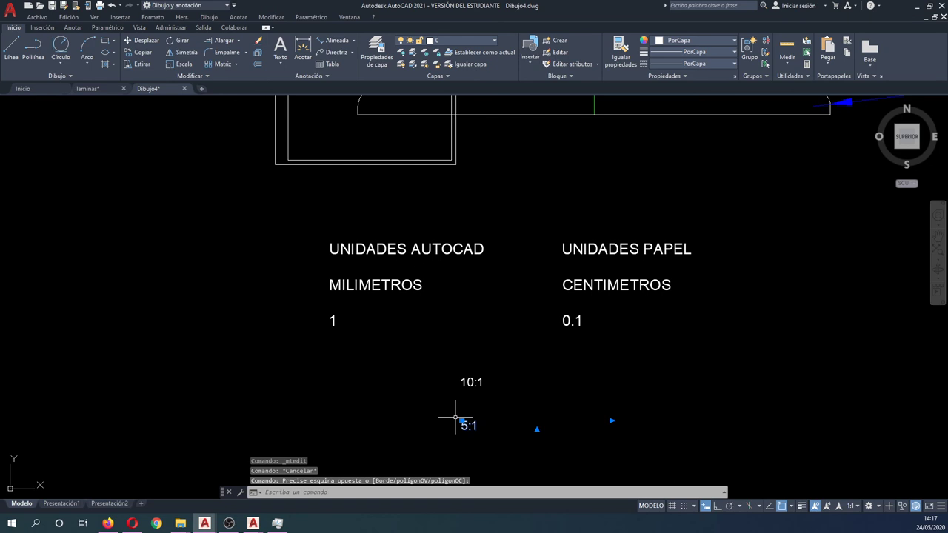
key(Delete)
scroll(524, 373, down, 4)
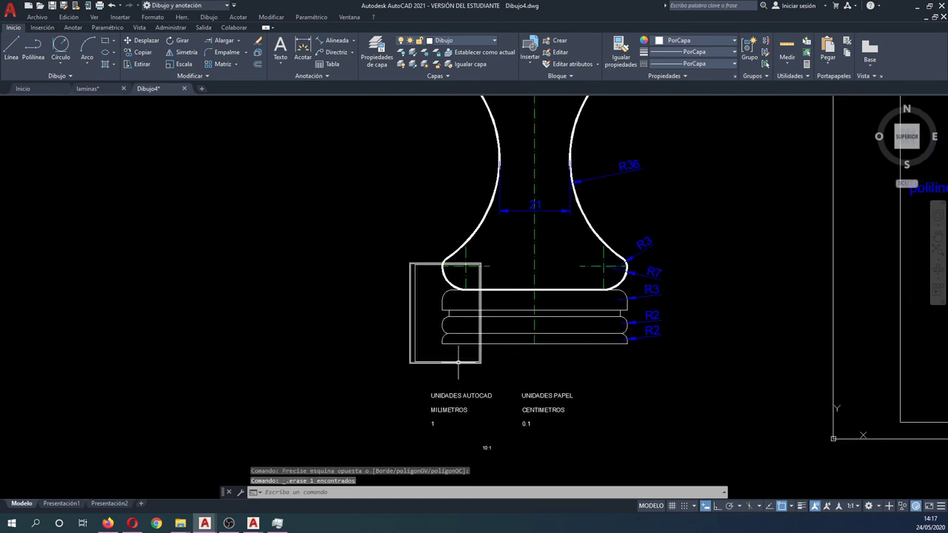
scroll(458, 363, down, 2)
Scale the small frame by a factor of 2 from its lower-left corner, then undo it.
text(es)
key(Return)
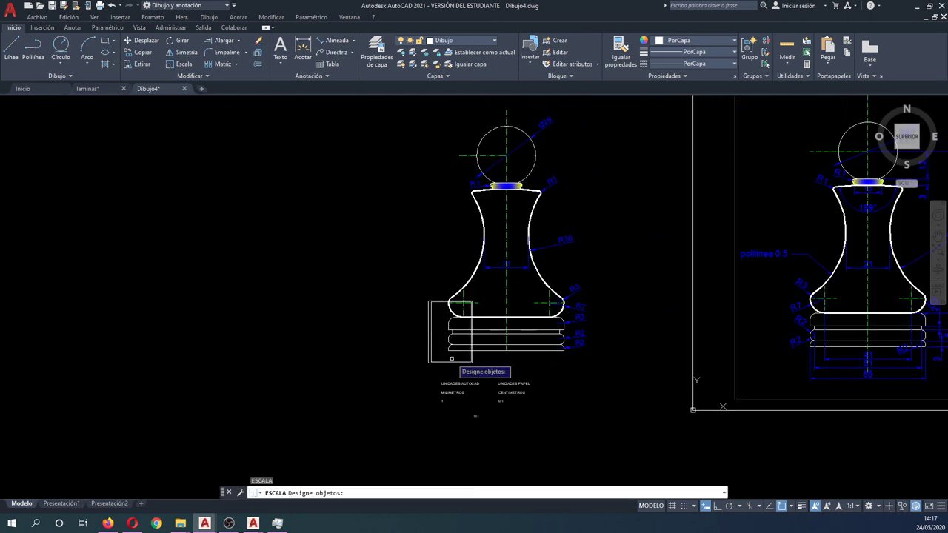
click(450, 362)
key(Return)
click(428, 363)
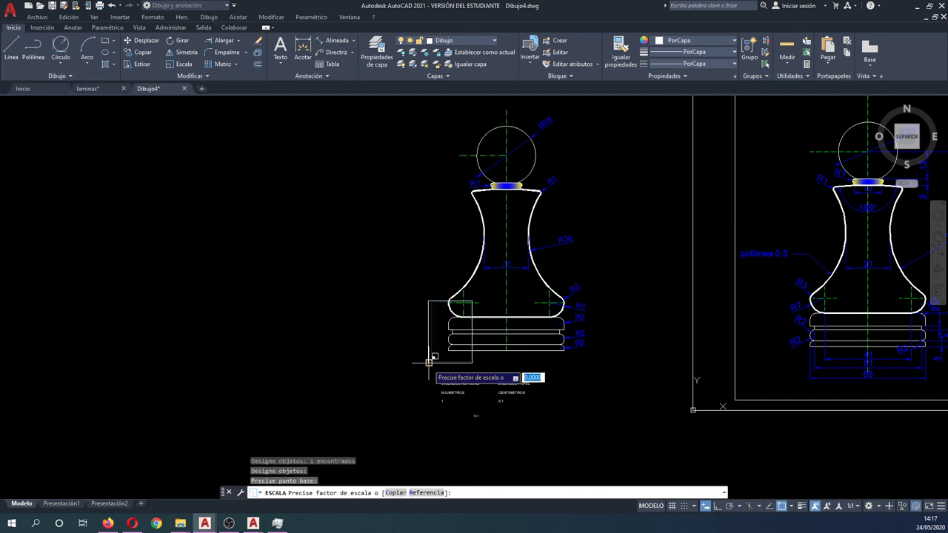
text(2)
key(Return)
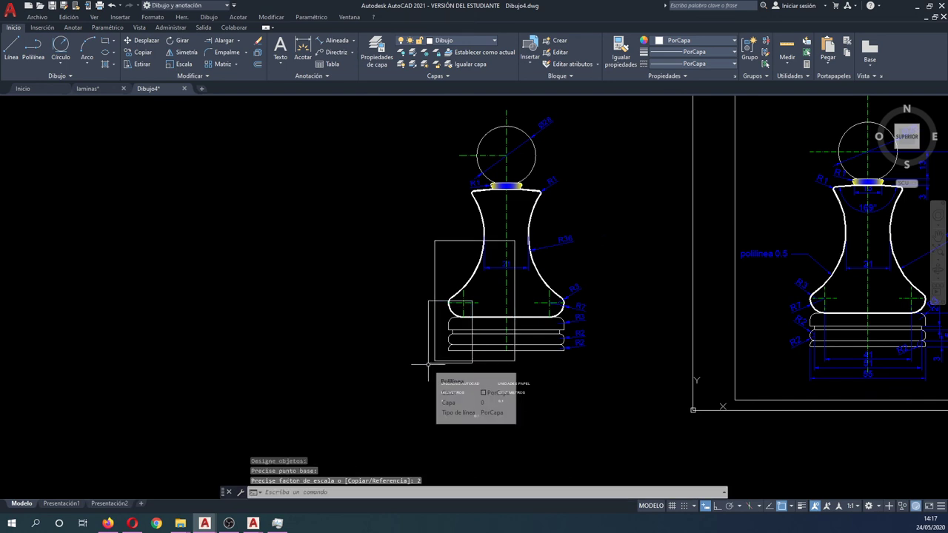
key(ctrl+z)
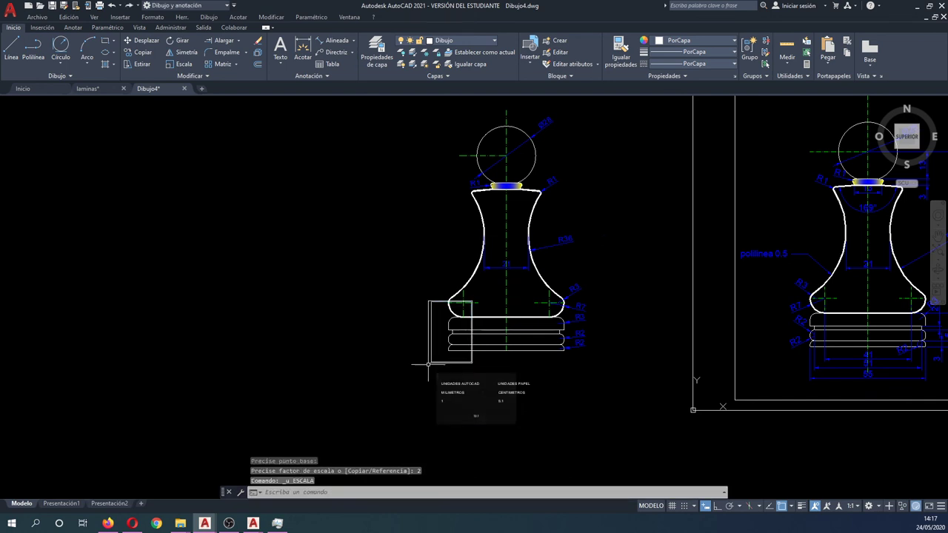
key(Escape)
Window-select the small frame and scale it by a factor of 5 from its corner.
text(es)
key(Return)
click(514, 299)
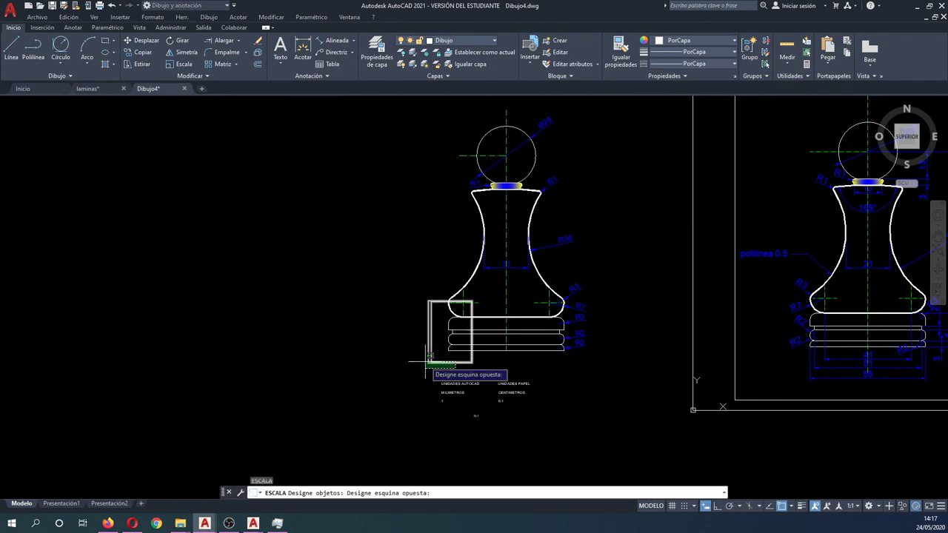
click(416, 361)
key(Return)
click(429, 361)
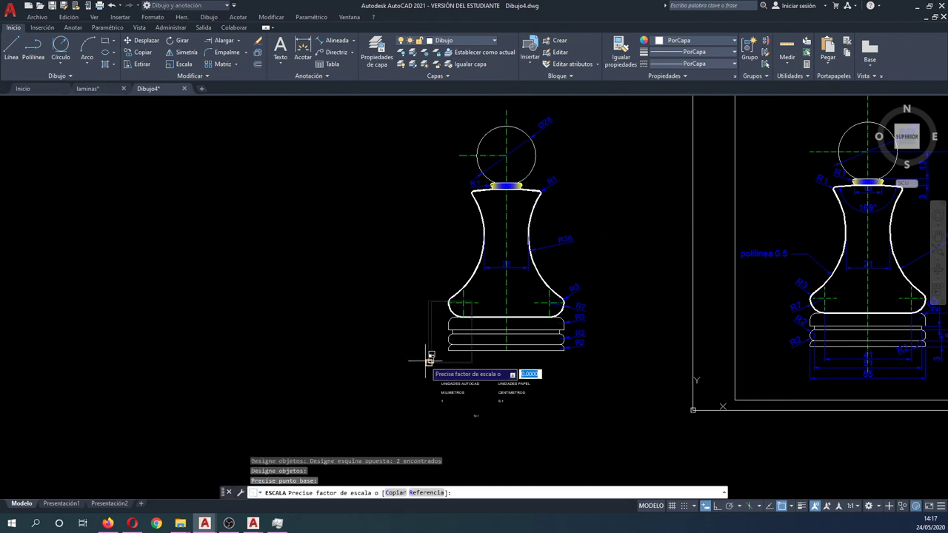
text(5)
key(Return)
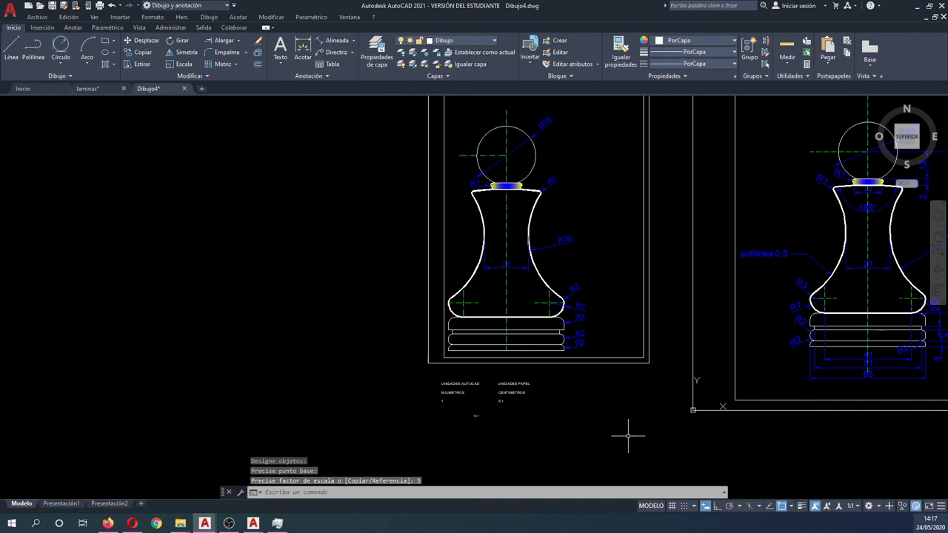
Move the enlarged frame with DESPLAZA (Previous selection) so it encloses the pawn.
text(d)
key(Return)
text(p)
key(Return)
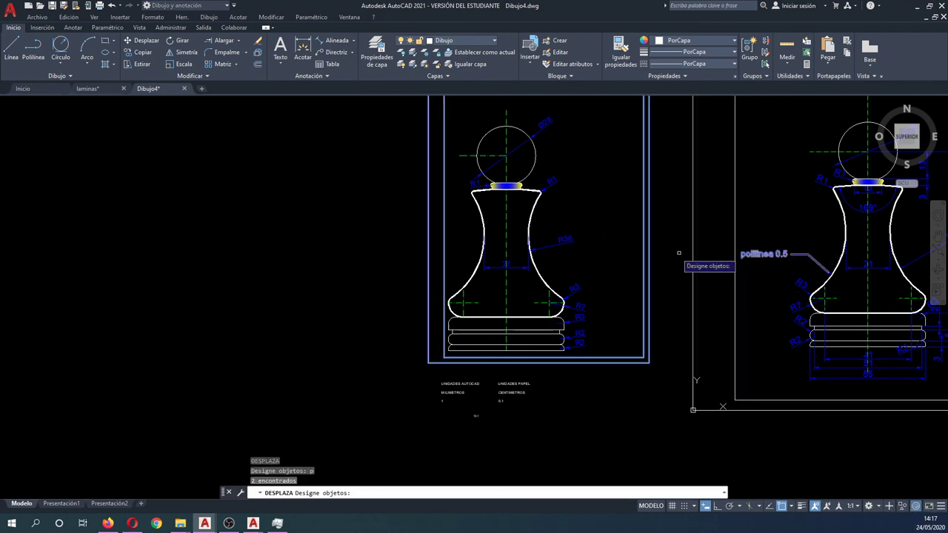
key(Return)
click(412, 244)
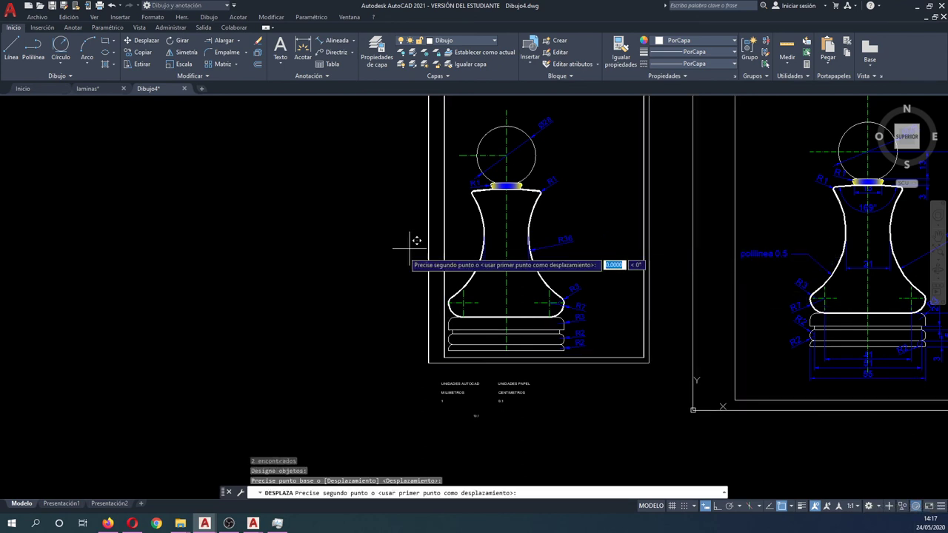
click(373, 290)
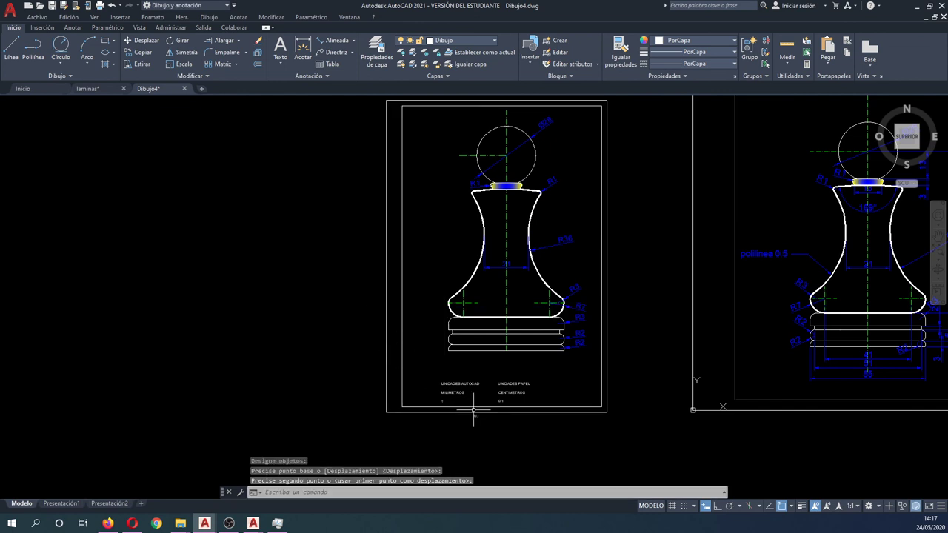
text(d)
key(Return)
Move the three units table texts higher inside the frame.
click(426, 371)
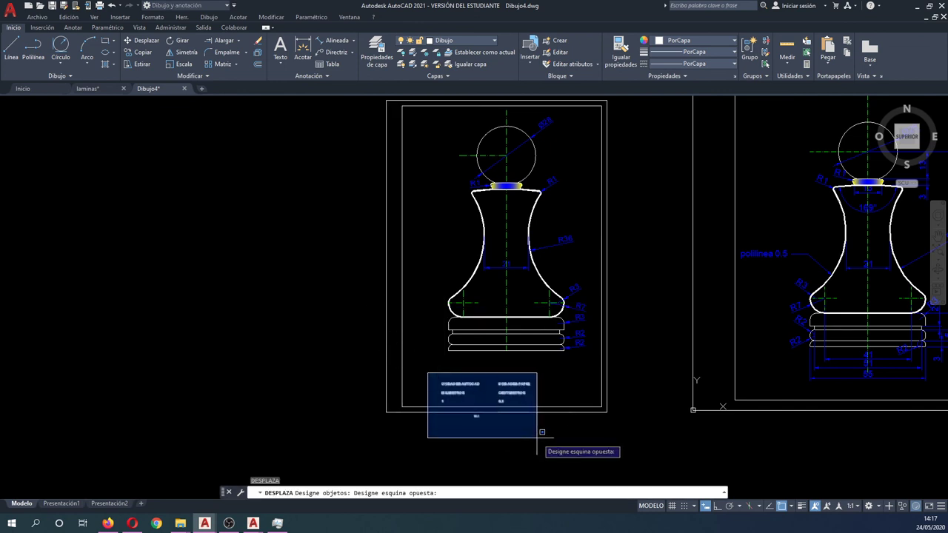
click(552, 455)
key(Return)
click(514, 434)
click(522, 422)
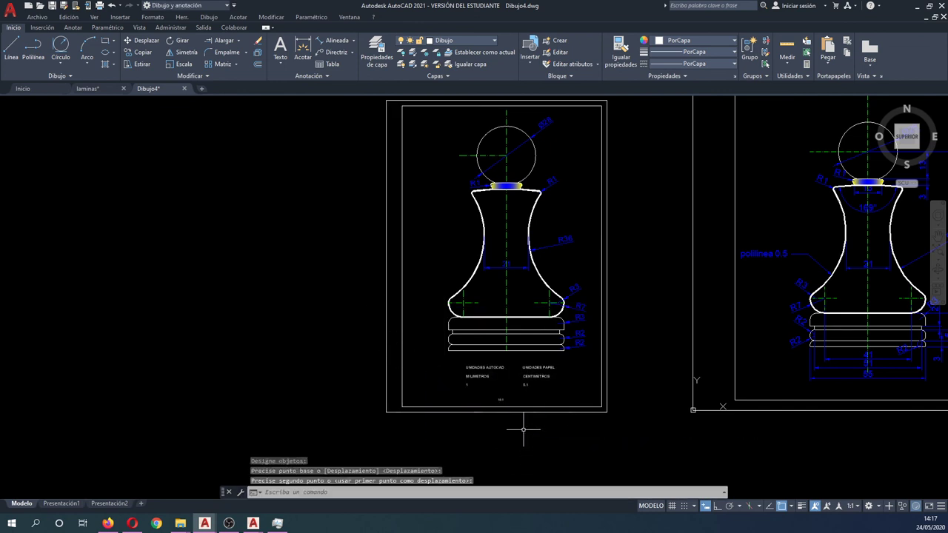
Change the scale label text from 10:1 to 2:1.
scroll(525, 399, up, 4)
scroll(455, 397, up, 4)
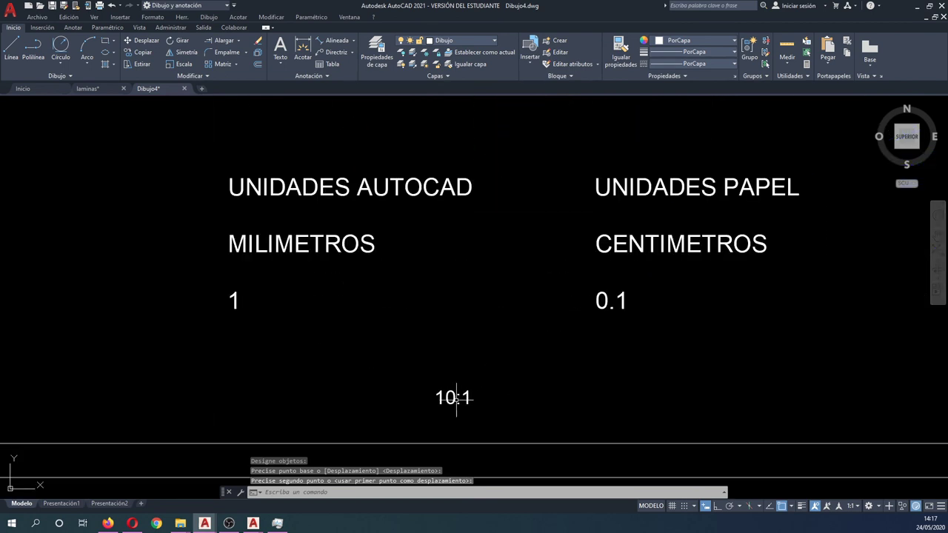
click(452, 400)
click(452, 397)
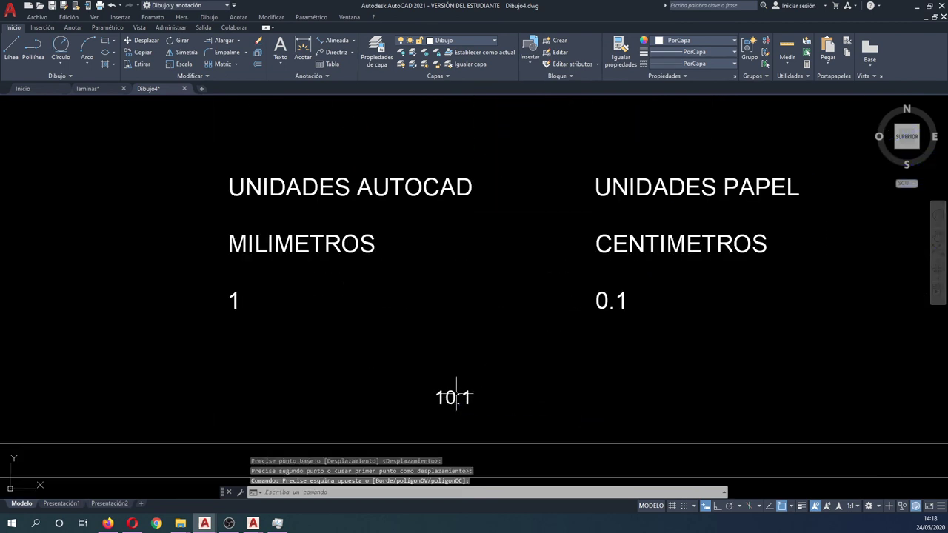
double_click(456, 394)
text(x)
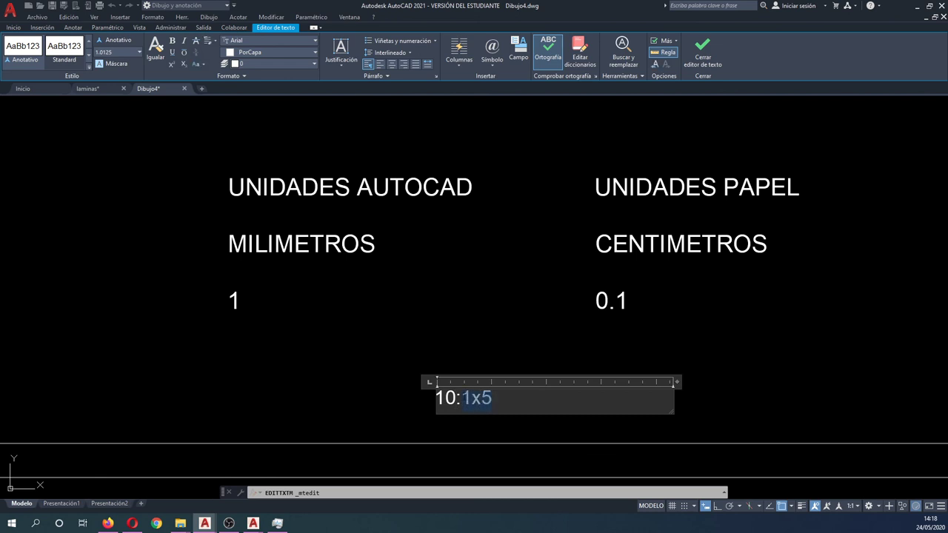
text(5)
drag(465, 399, 437, 401)
text(2:1)
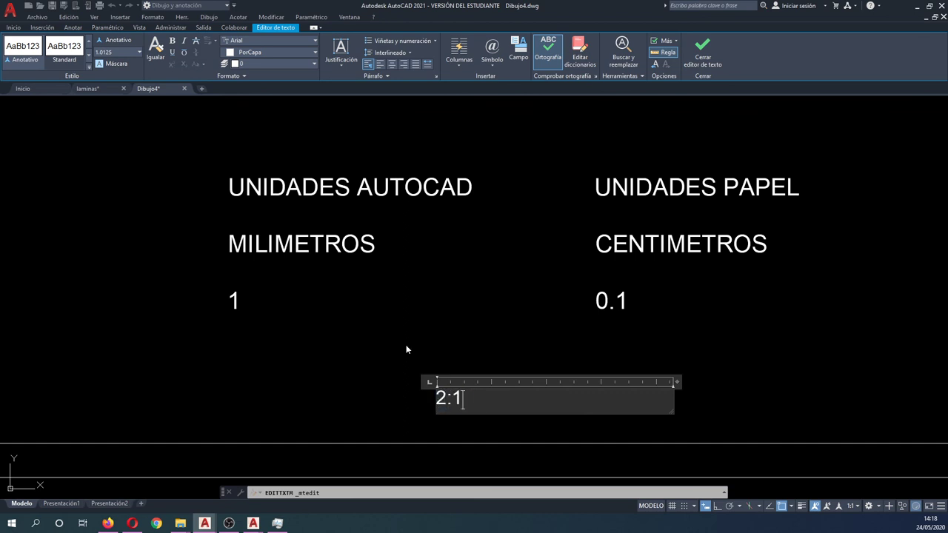
key(Escape)
key(Escape)
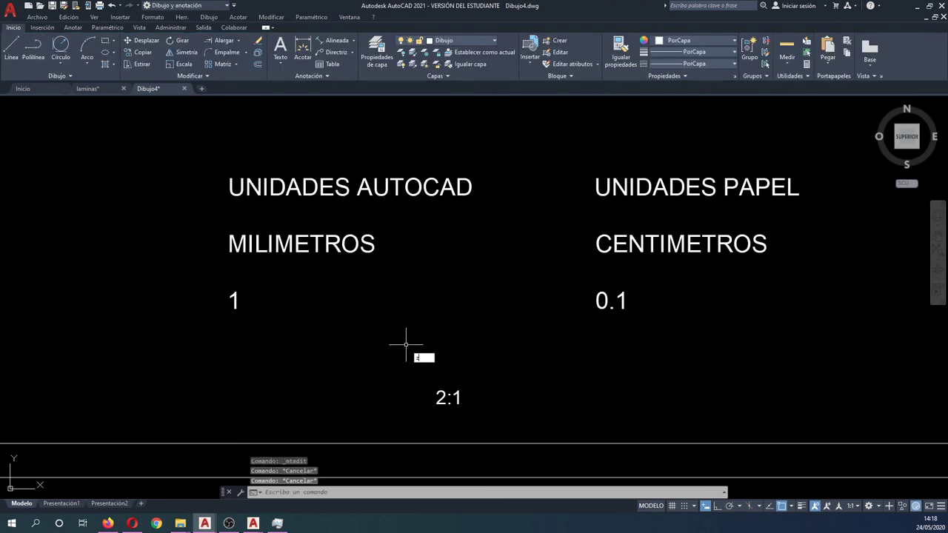
Zoom to extents to show the whole drawing.
key(Return)
text(e)
key(Return)
middle_drag(404, 345, 531, 249)
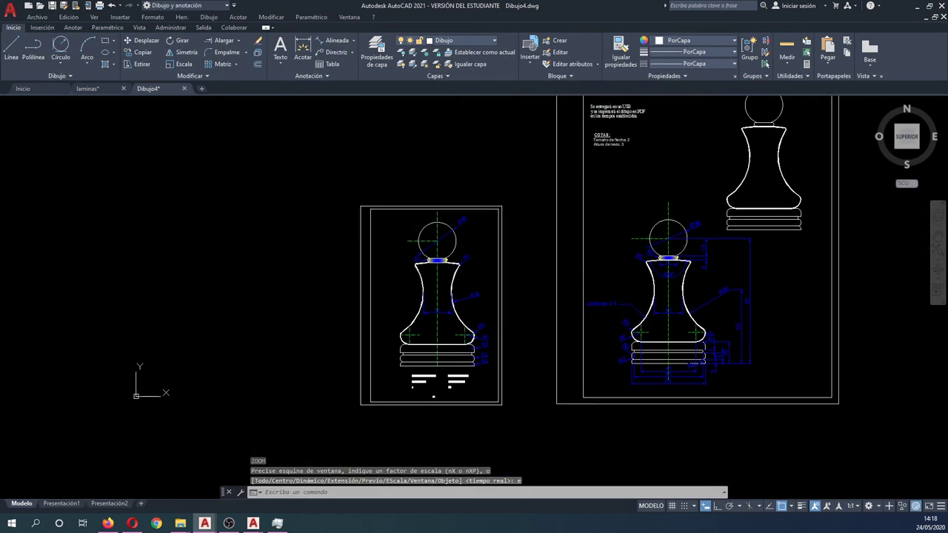
scroll(428, 326, up, 2)
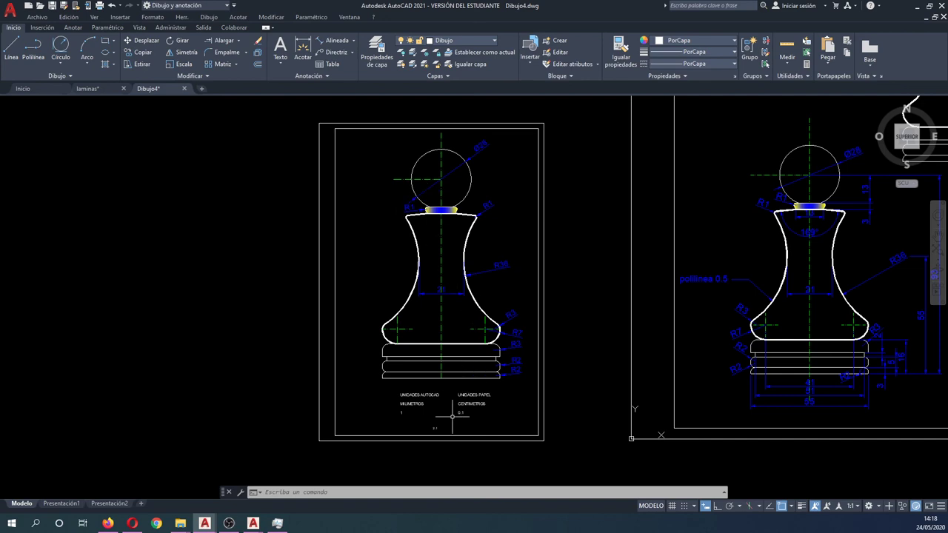
scroll(452, 422, up, 4)
click(358, 346)
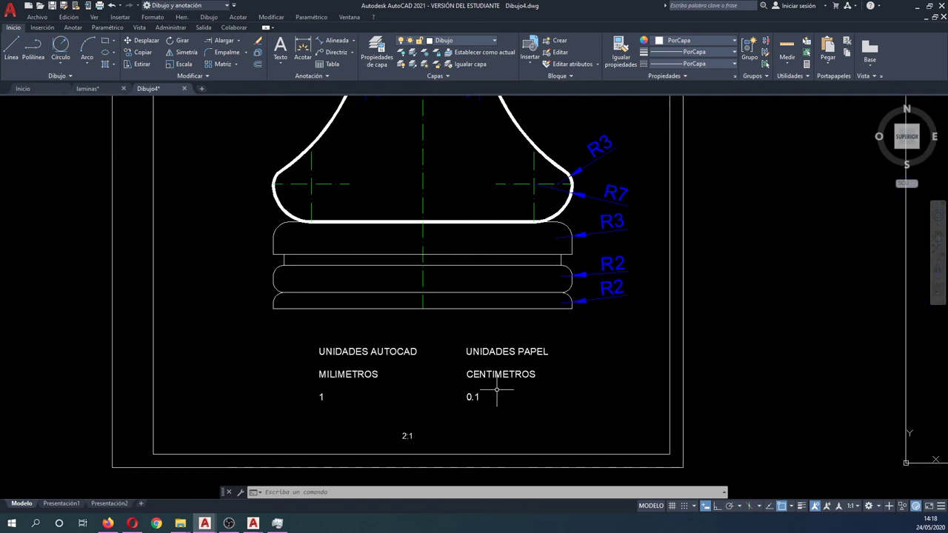
scroll(497, 391, down, 4)
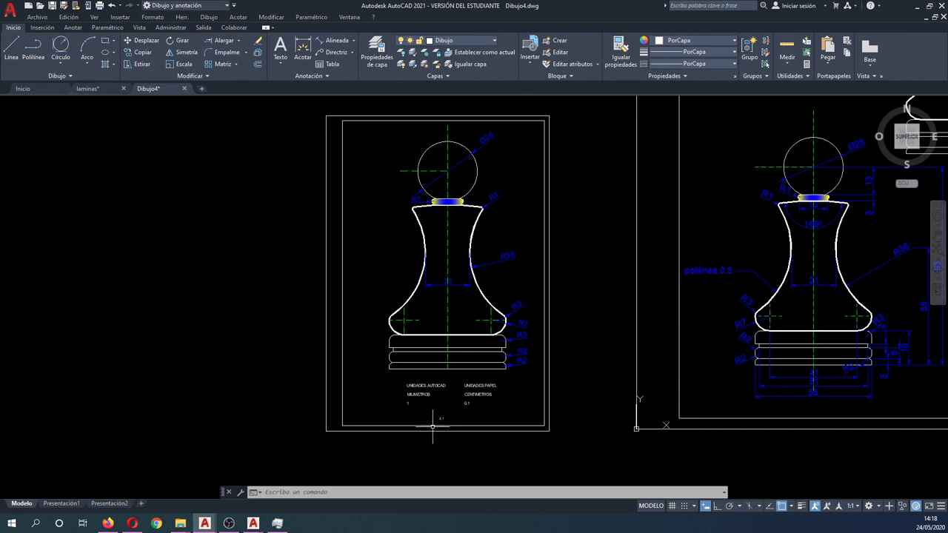
middle_drag(432, 427, 436, 423)
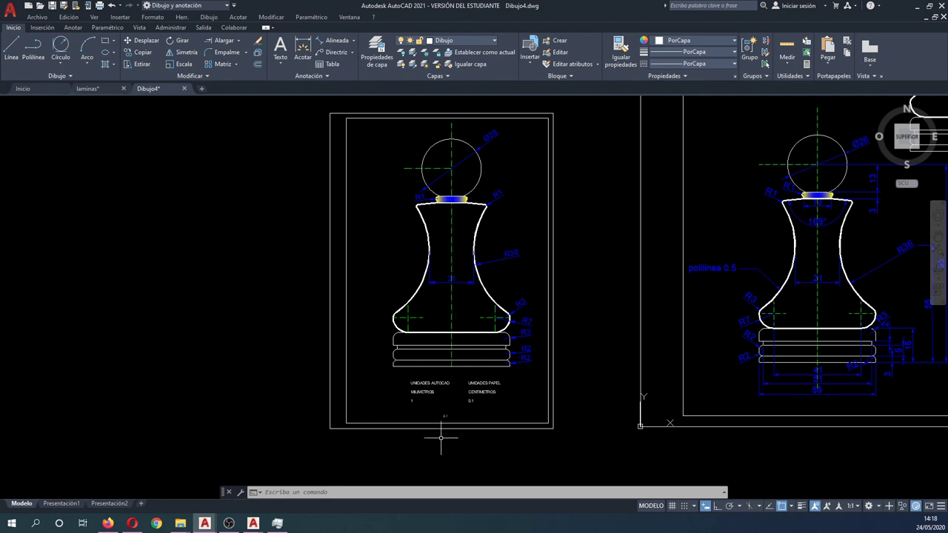
scroll(455, 430, up, 3)
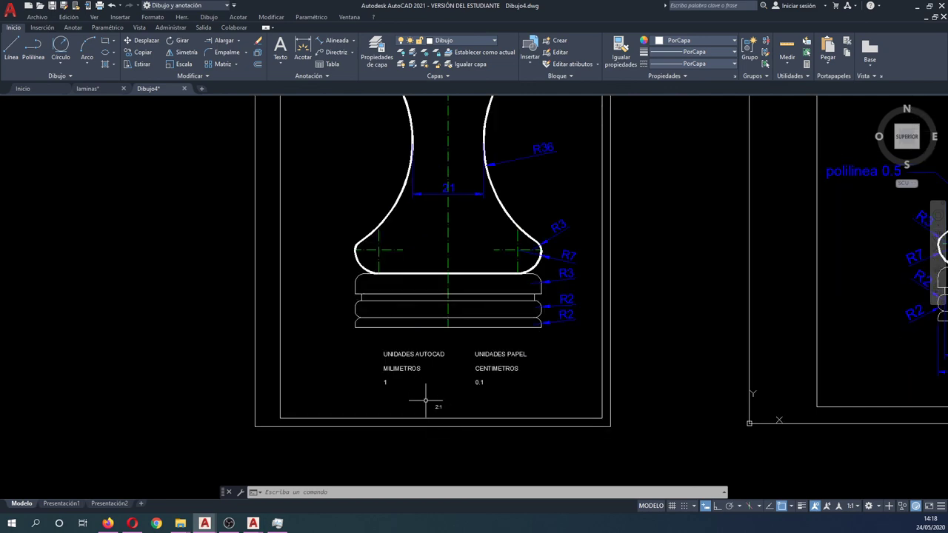
scroll(433, 405, up, 1)
scroll(435, 408, down, 1)
scroll(435, 408, down, 2)
scroll(436, 408, down, 1)
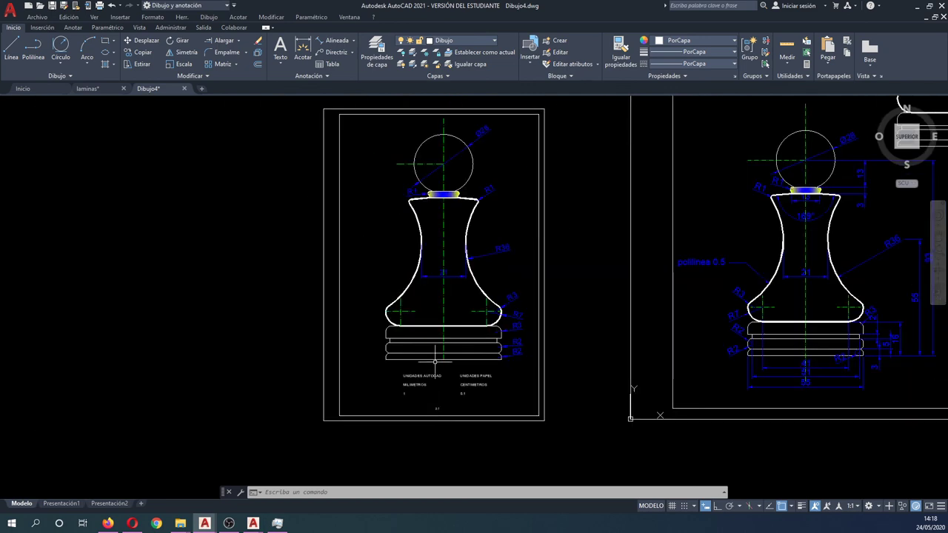
scroll(435, 407, down, 1)
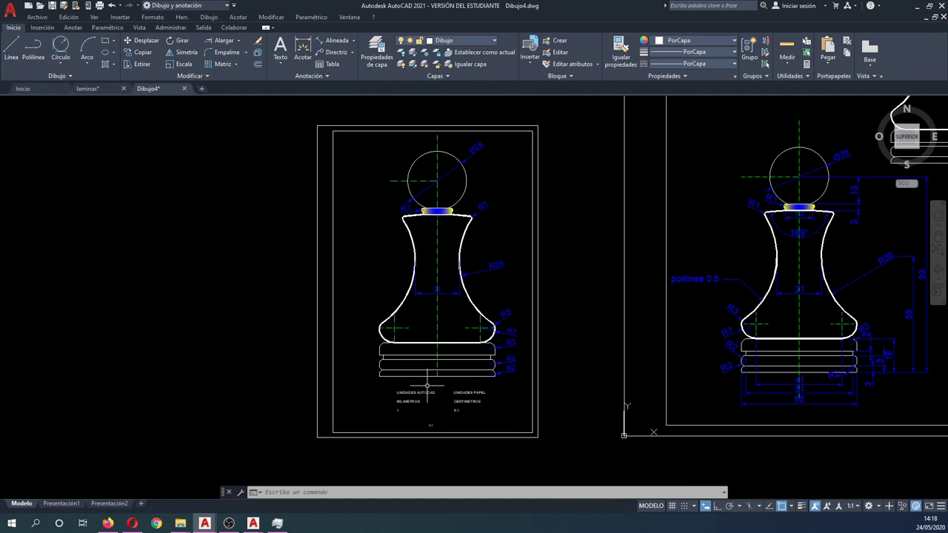